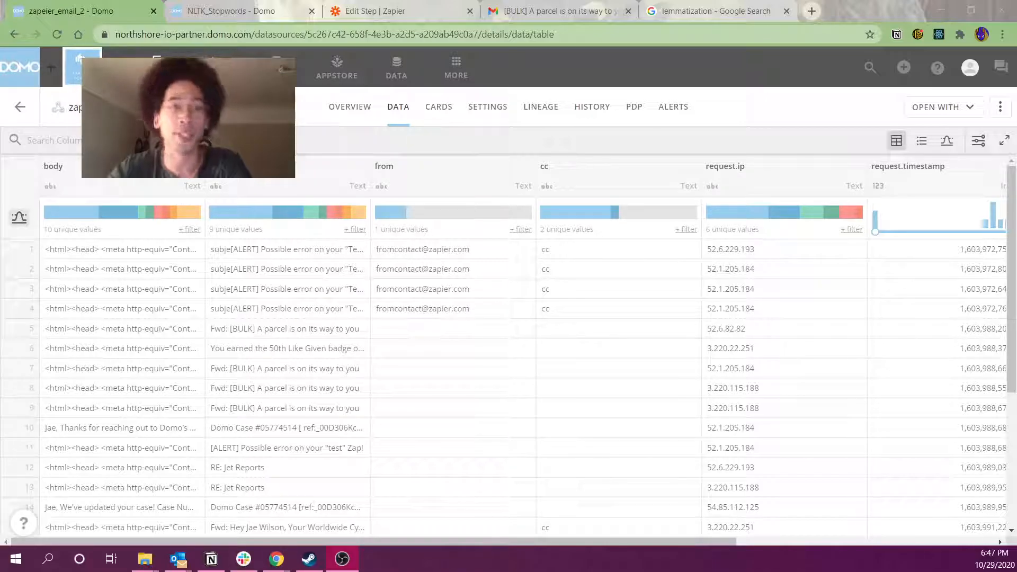
# Leave the Outlook step editor and return to the Zapier Zaps home list
pyautogui.click(398, 10)
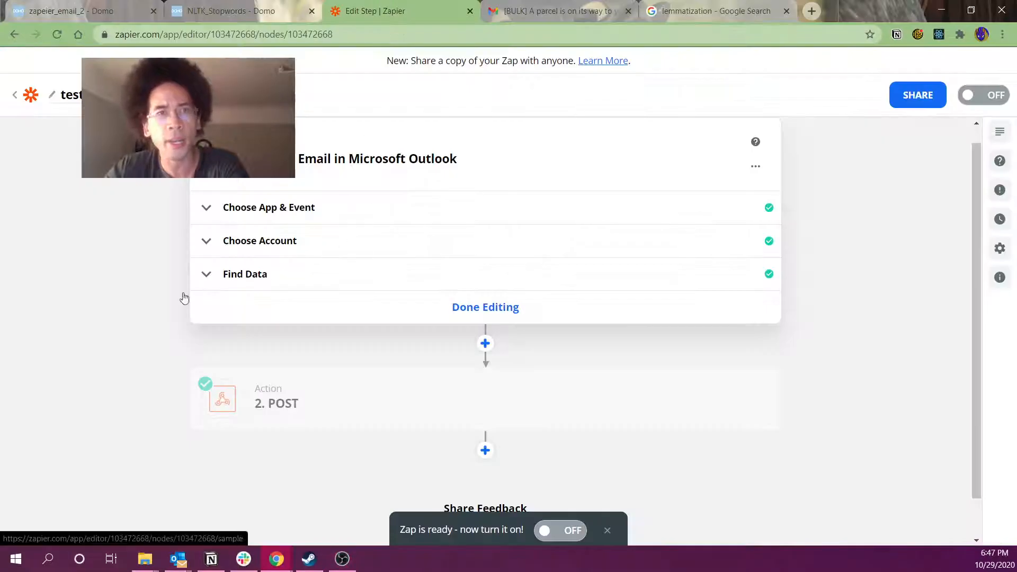
pyautogui.click(16, 97)
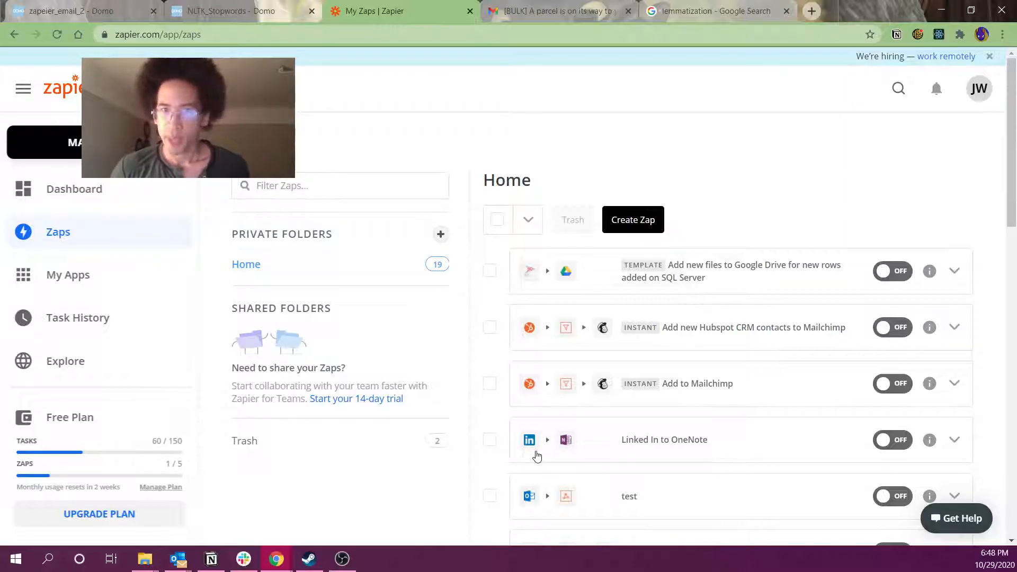
# Open the 'test' Zap's Microsoft Outlook trigger and keep New Email as its trigger event
pyautogui.click(599, 486)
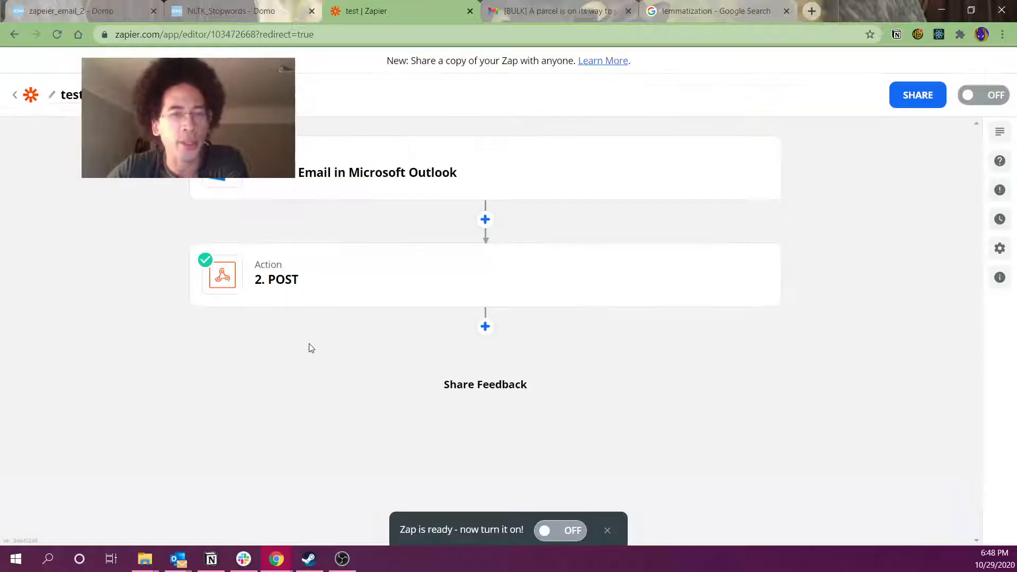
pyautogui.click(324, 199)
pyautogui.click(304, 216)
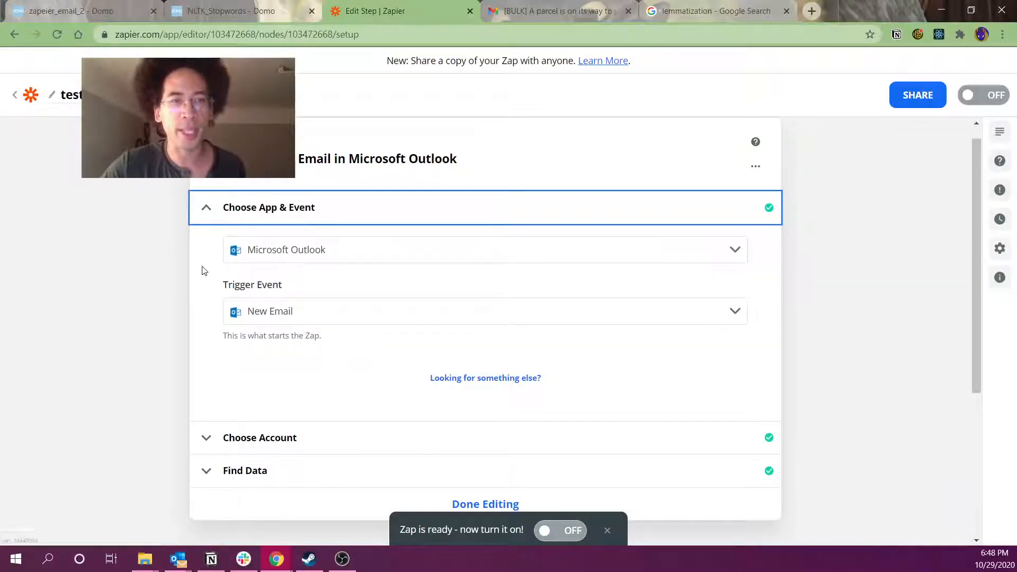
pyautogui.click(273, 313)
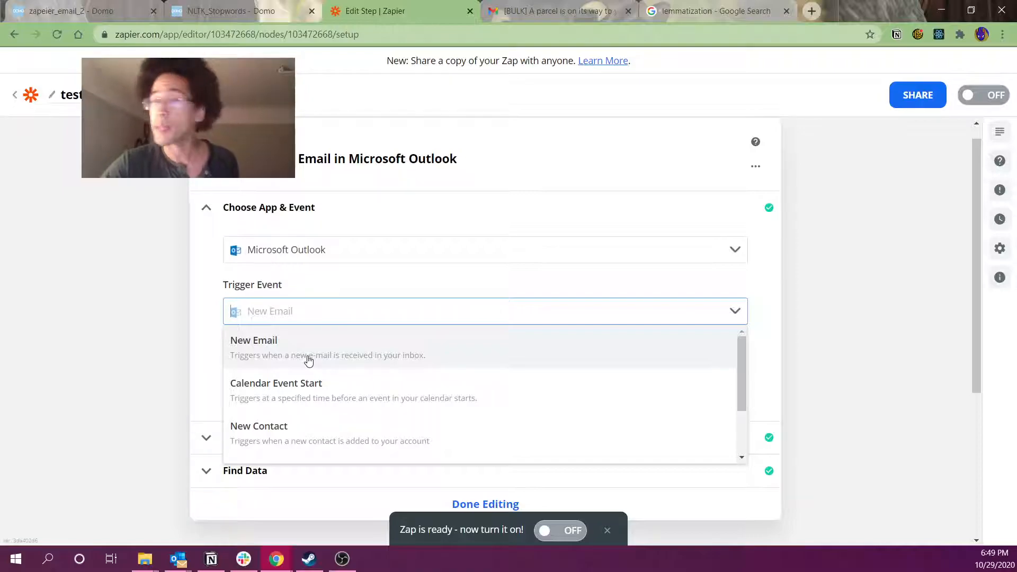
pyautogui.scroll(-2, 309, 361)
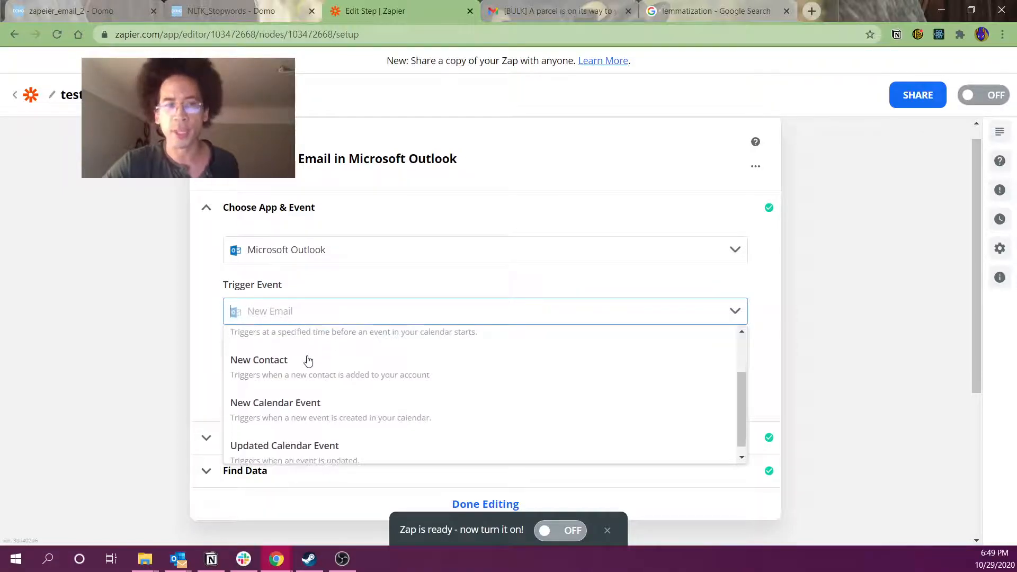
pyautogui.scroll(-1, 307, 380)
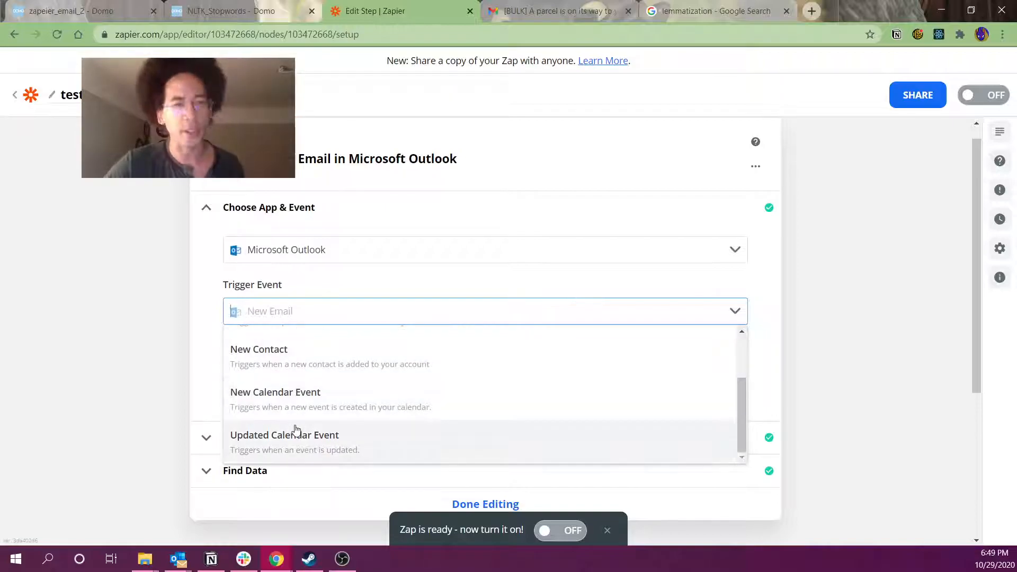
pyautogui.click(149, 350)
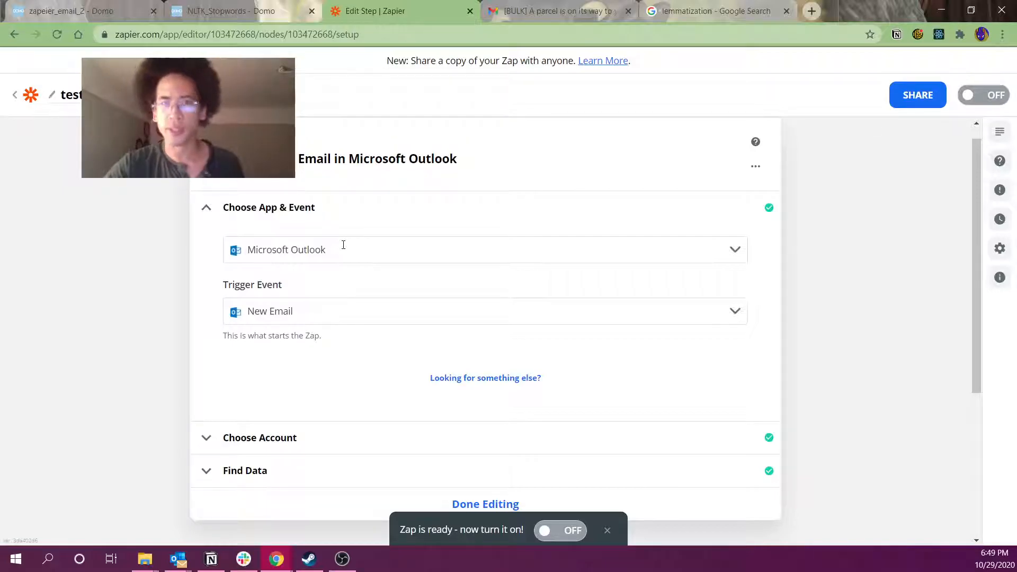
# Load the trigger's sample email and inspect its forwarded subject, recipient and From lines
pyautogui.click(238, 471)
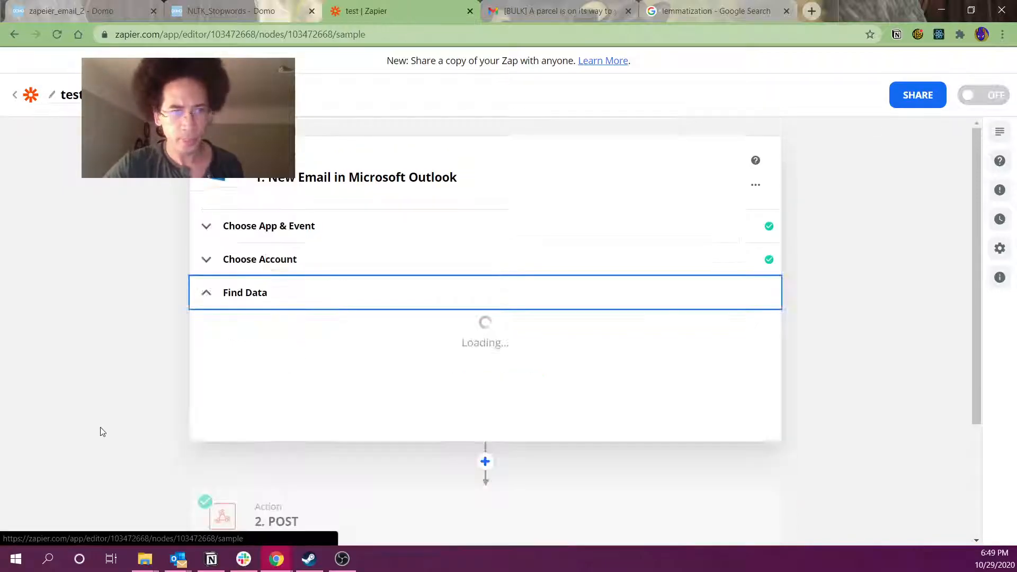
pyautogui.scroll(-4, 186, 427)
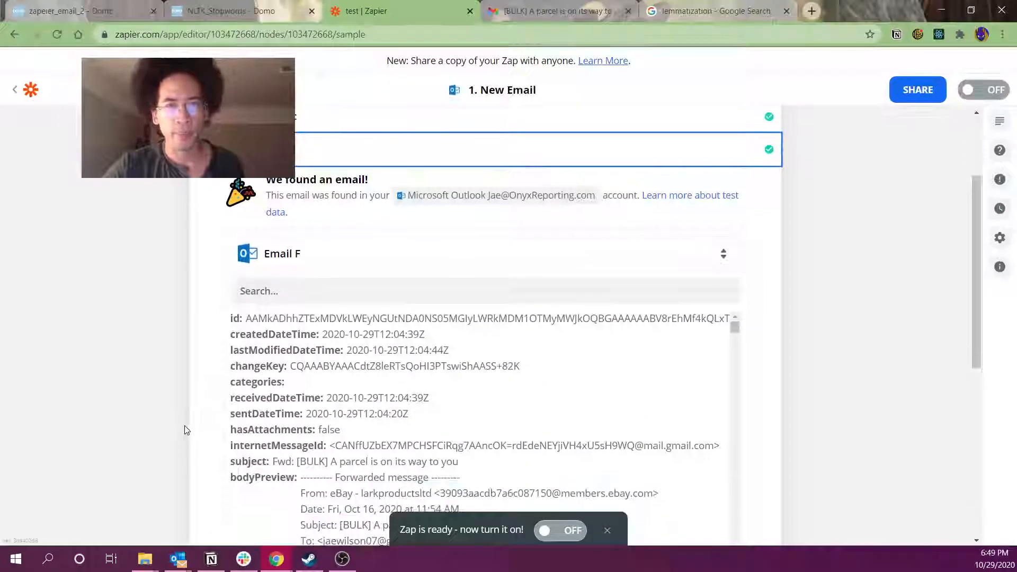
pyautogui.scroll(-1, 517, 438)
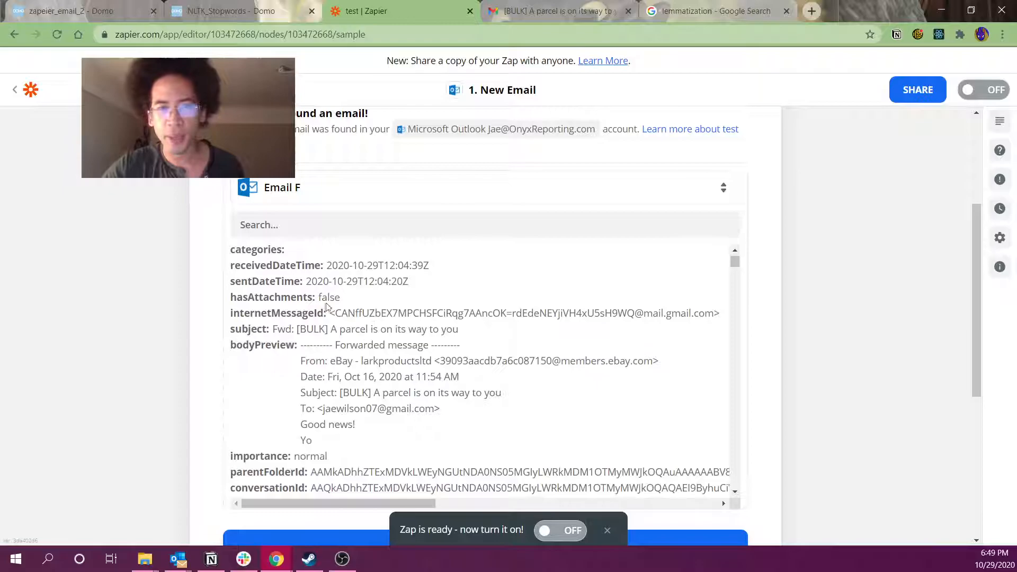
pyautogui.moveTo(334, 392); pyautogui.dragTo(496, 409)
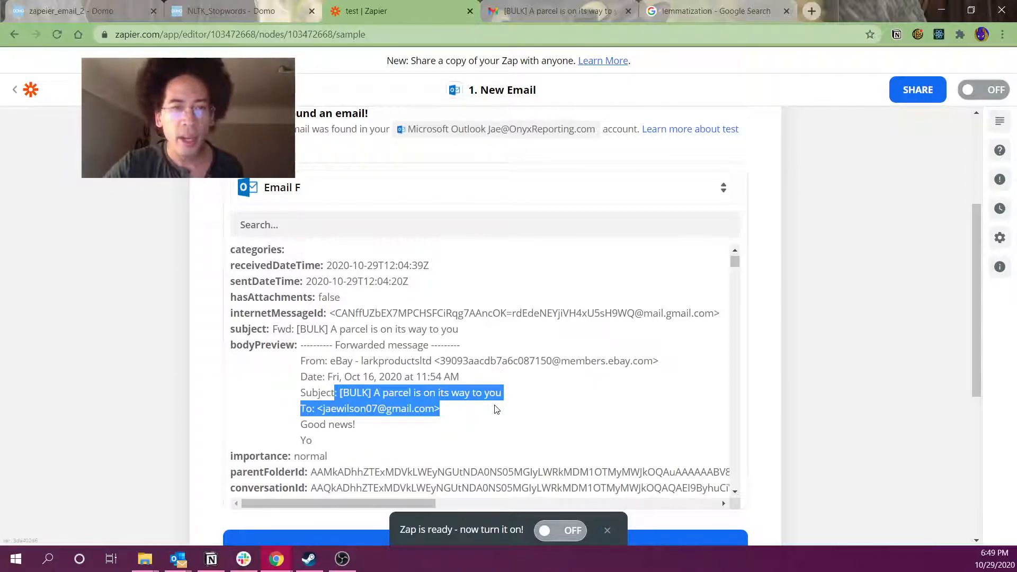
pyautogui.moveTo(330, 361); pyautogui.dragTo(476, 361)
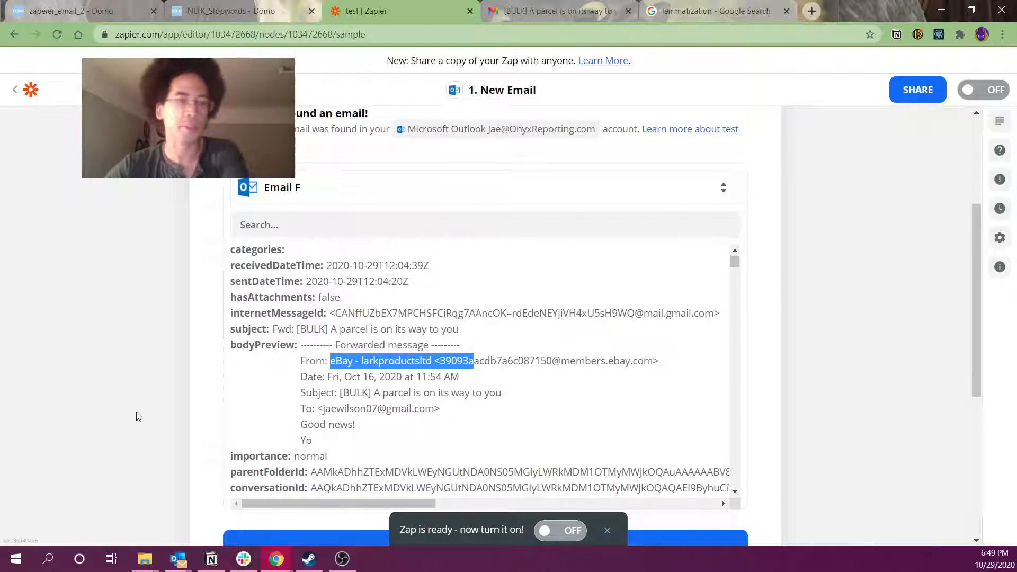
pyautogui.click(116, 415)
# Scroll through the sample email's raw HTML body, inspecting its content and table styling markup
pyautogui.scroll(-3, 340, 343)
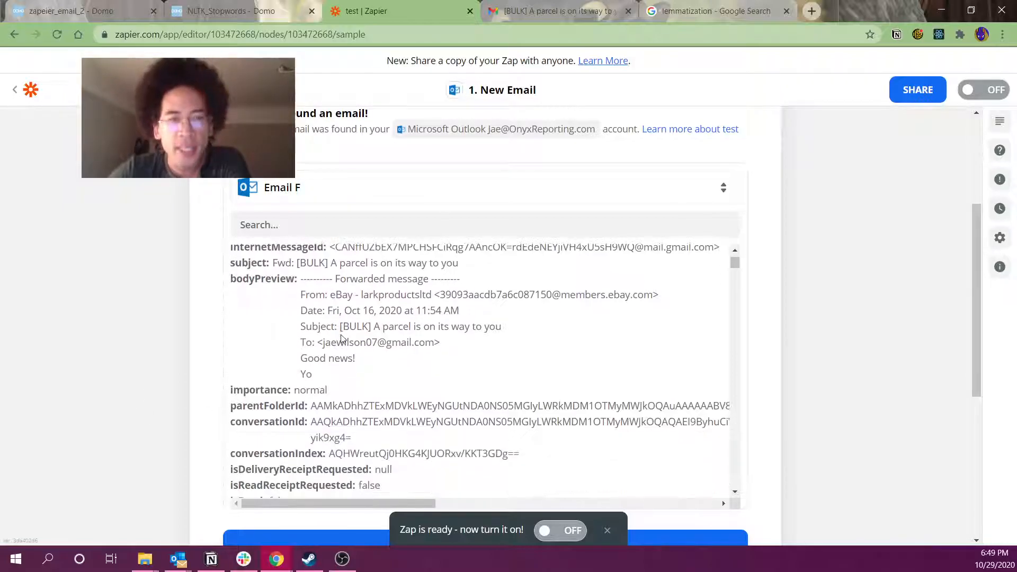
pyautogui.scroll(-8, 341, 339)
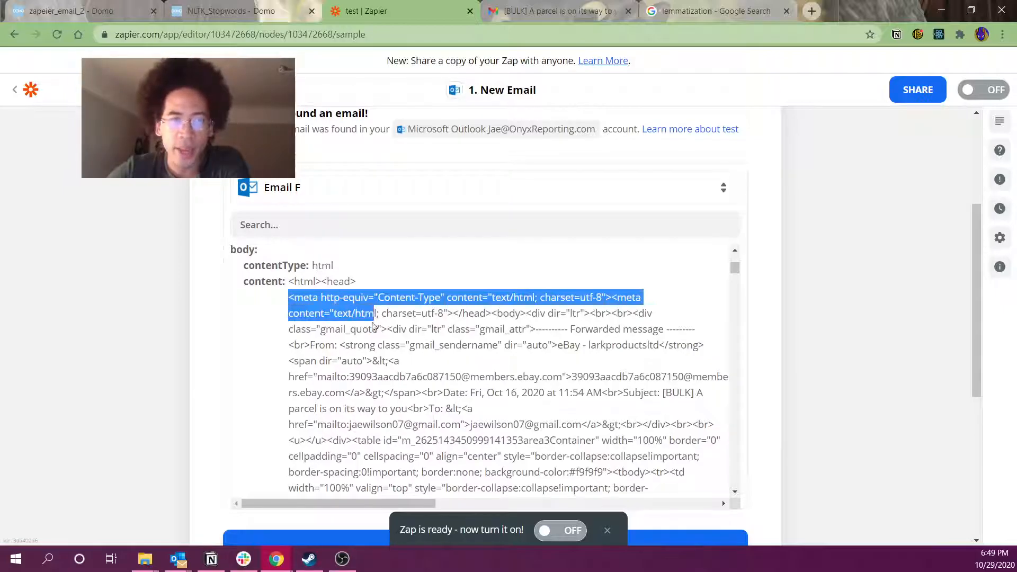
pyautogui.moveTo(413, 370); pyautogui.dragTo(474, 410)
pyautogui.click(500, 434)
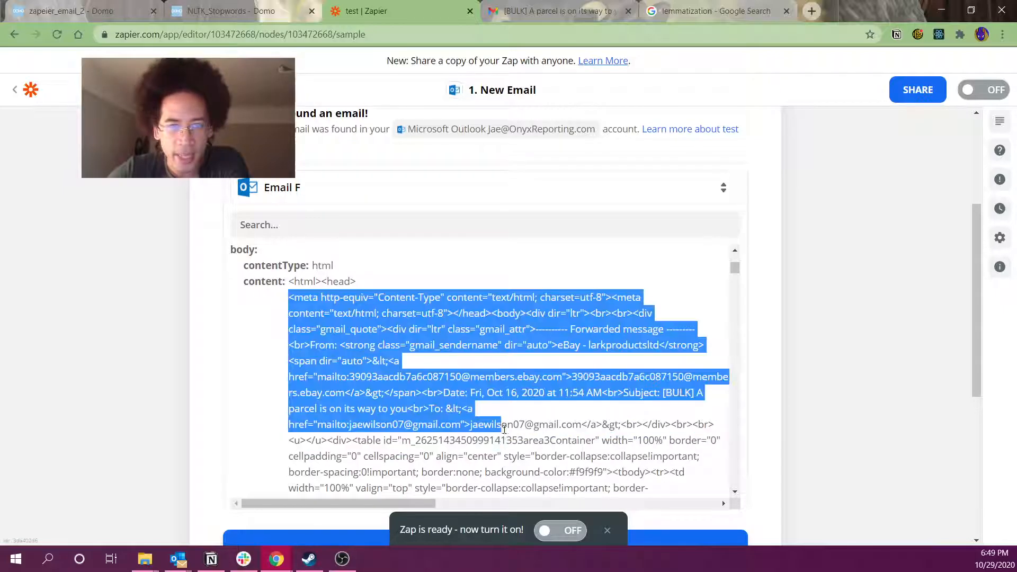
pyautogui.scroll(-1, 504, 429)
pyautogui.scroll(-1, 502, 419)
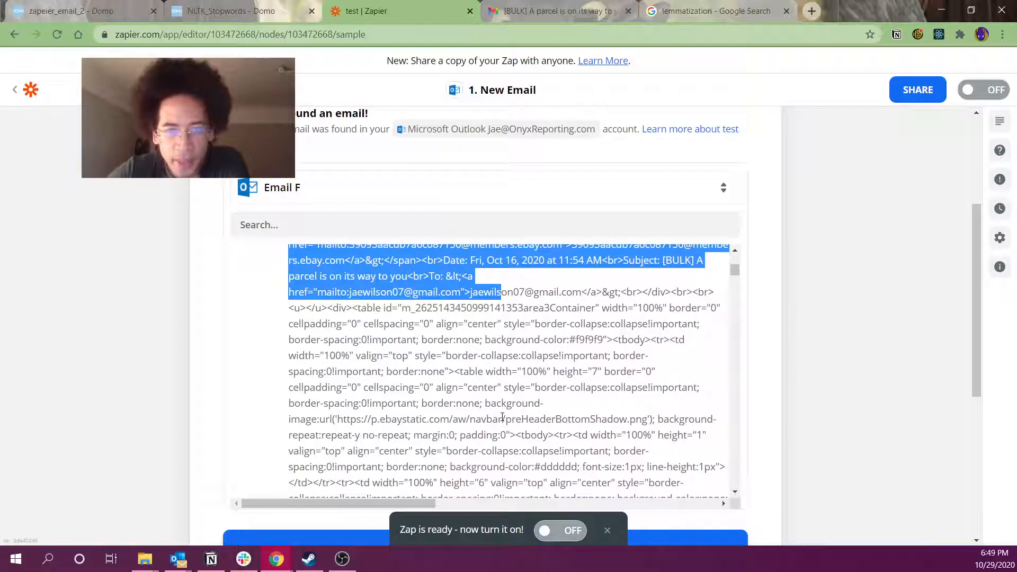
pyautogui.scroll(-3, 502, 417)
pyautogui.scroll(-5, 502, 417)
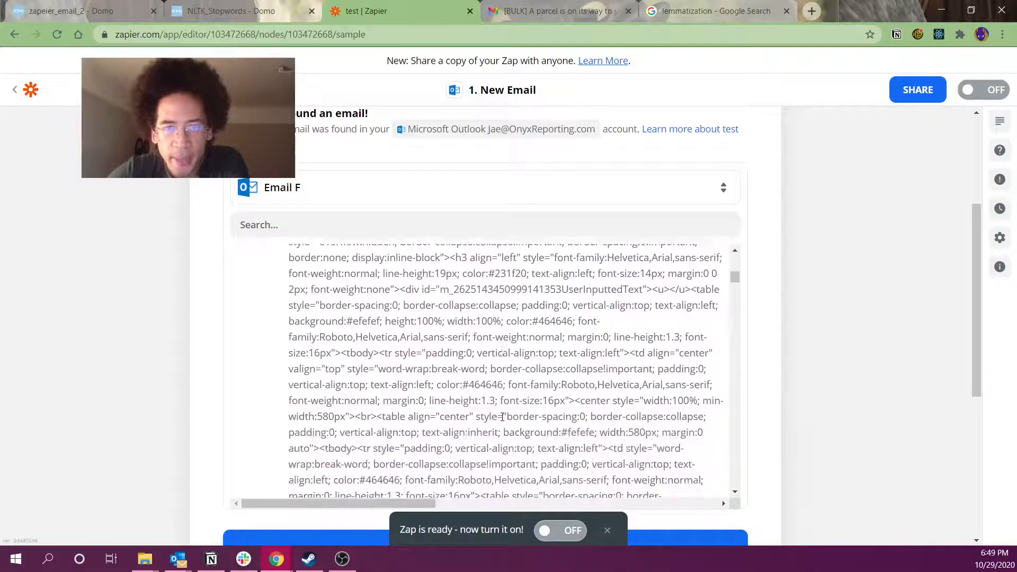
pyautogui.scroll(-5, 502, 417)
pyautogui.scroll(-6, 498, 414)
pyautogui.scroll(-3, 498, 412)
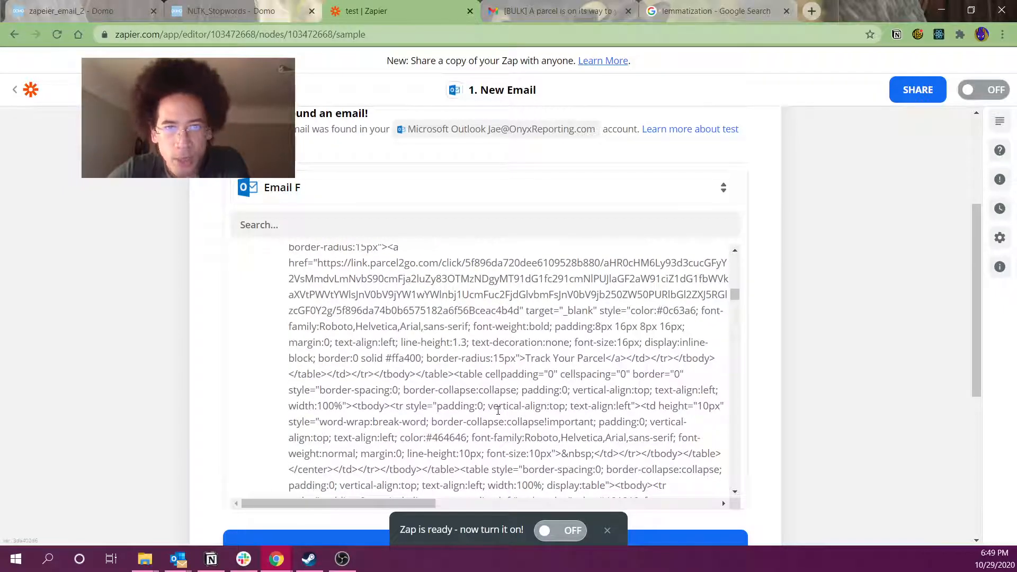
pyautogui.moveTo(349, 342); pyautogui.dragTo(680, 423)
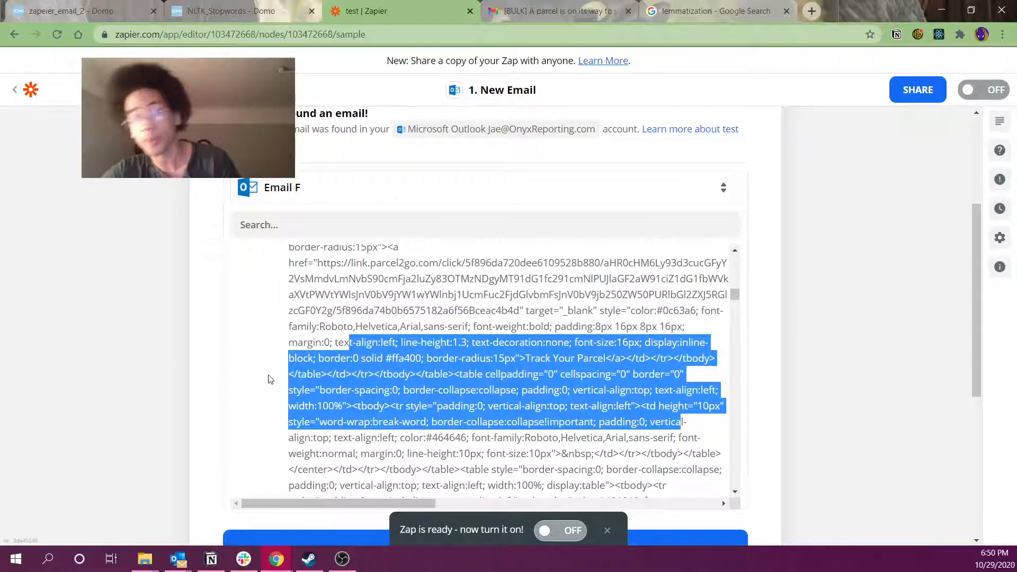
pyautogui.click(850, 372)
# Open the POST action step
pyautogui.scroll(-6, 851, 371)
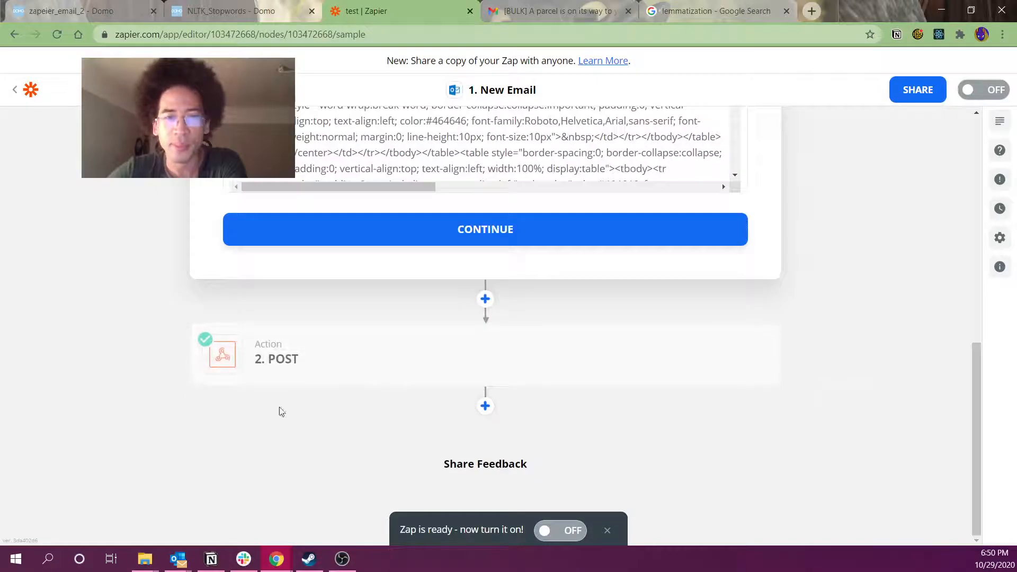
pyautogui.scroll(10, 195, 336)
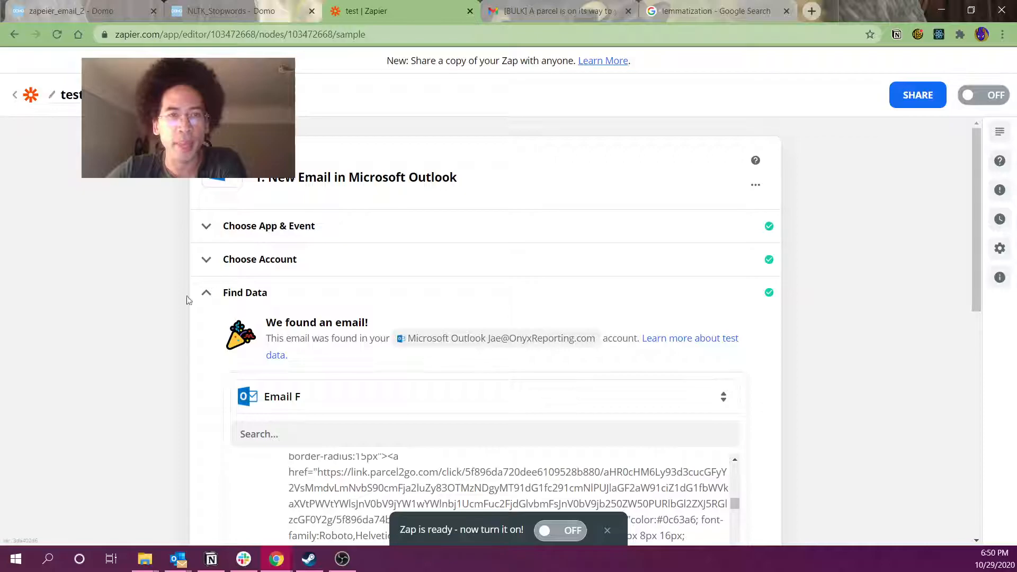
pyautogui.scroll(-10, 196, 295)
pyautogui.click(336, 372)
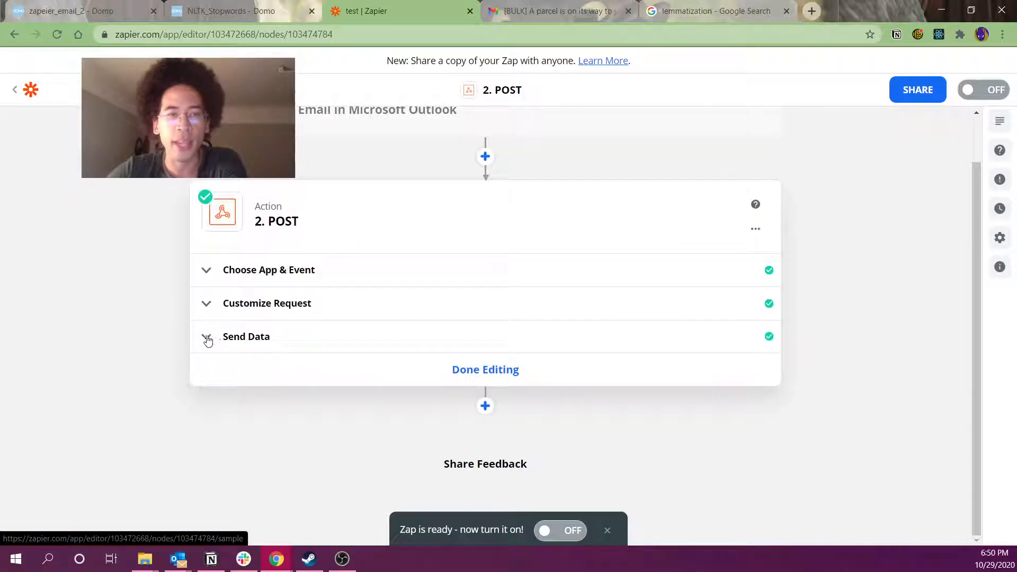
# Try searching salesforce, gmail and google as action apps, then keep Webhooks by Zapier
pyautogui.click(333, 277)
pyautogui.click(266, 314)
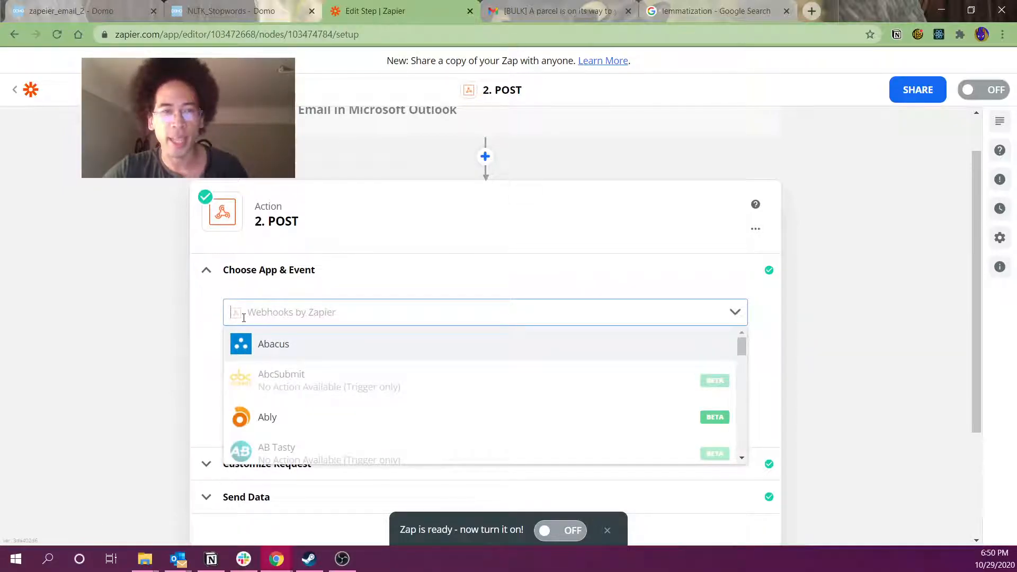
pyautogui.click(316, 311)
pyautogui.click(317, 310)
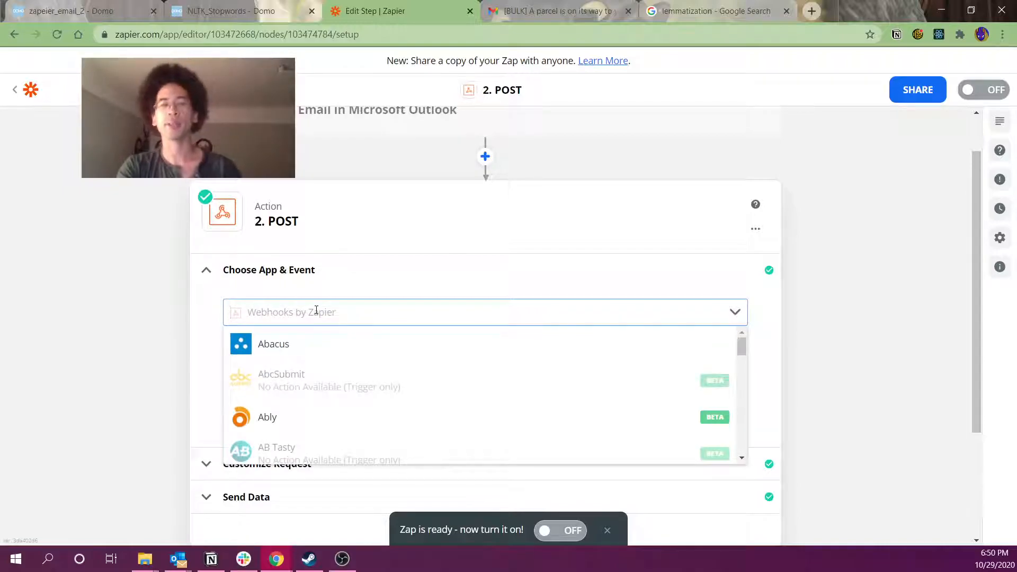
pyautogui.write('salesforce')
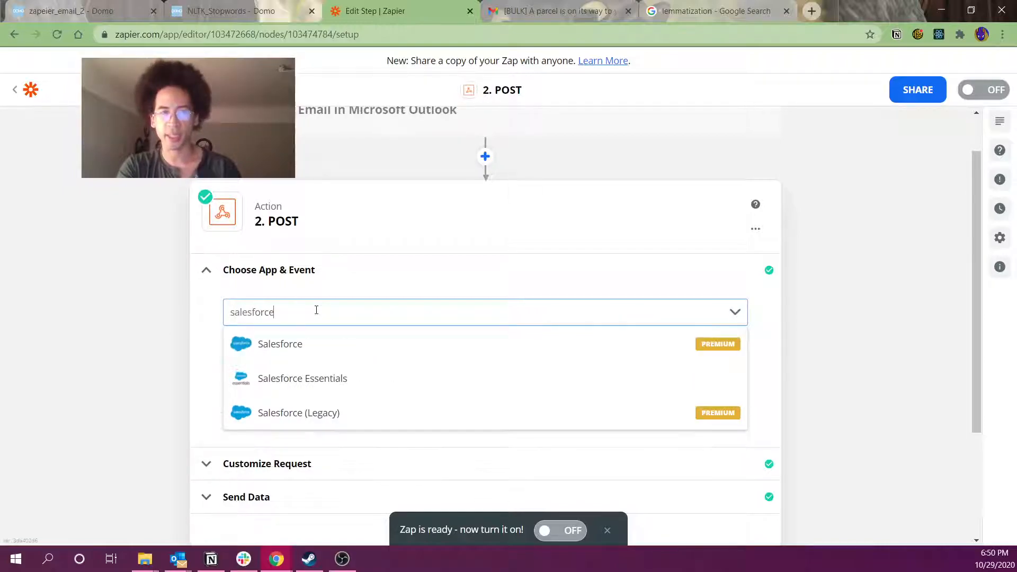
pyautogui.press('BackSpace')
pyautogui.press('BackSpace')
pyautogui.press('BackSpace')
pyautogui.press('BackSpace')
pyautogui.press('BackSpace')
pyautogui.press('BackSpace')
pyautogui.press('BackSpace')
pyautogui.press('BackSpace')
pyautogui.press('BackSpace')
pyautogui.press('BackSpace')
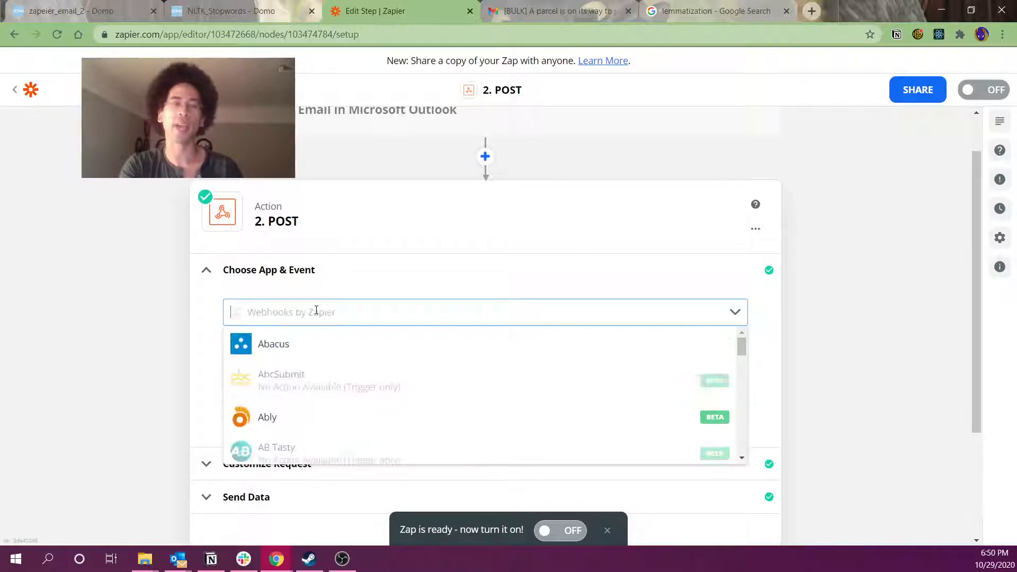
pyautogui.write('gmai')
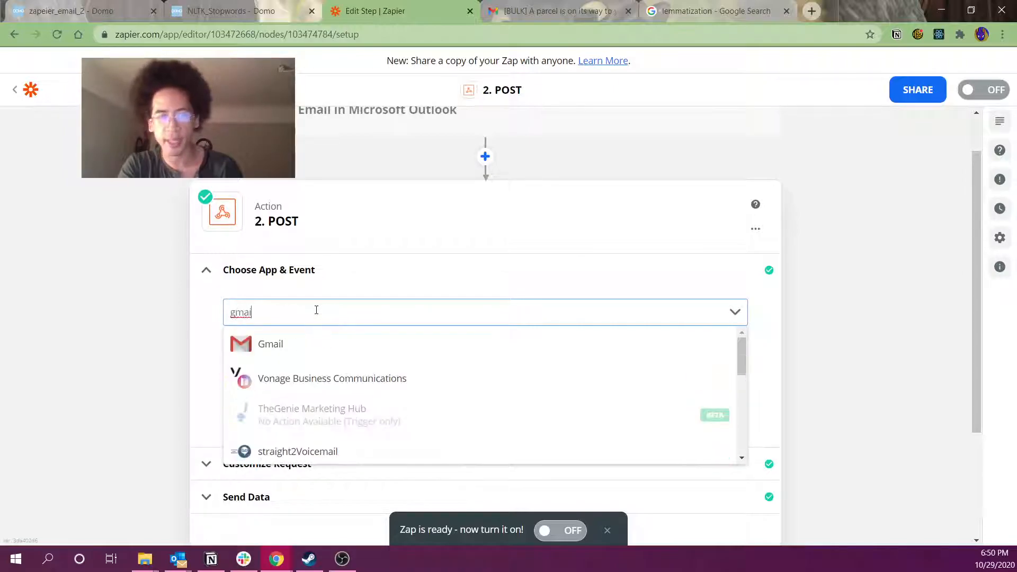
pyautogui.press('BackSpace')
pyautogui.press('BackSpace')
pyautogui.press('BackSpace')
pyautogui.write('oogle')
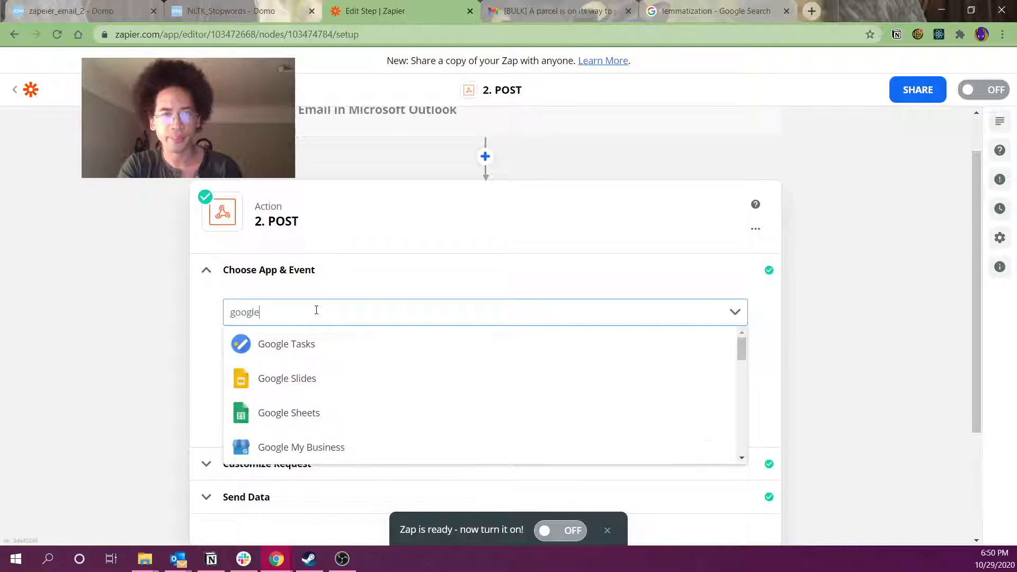
pyautogui.press('BackSpace')
pyautogui.press('BackSpace')
pyautogui.press('BackSpace')
pyautogui.press('BackSpace')
pyautogui.press('BackSpace')
pyautogui.press('BackSpace')
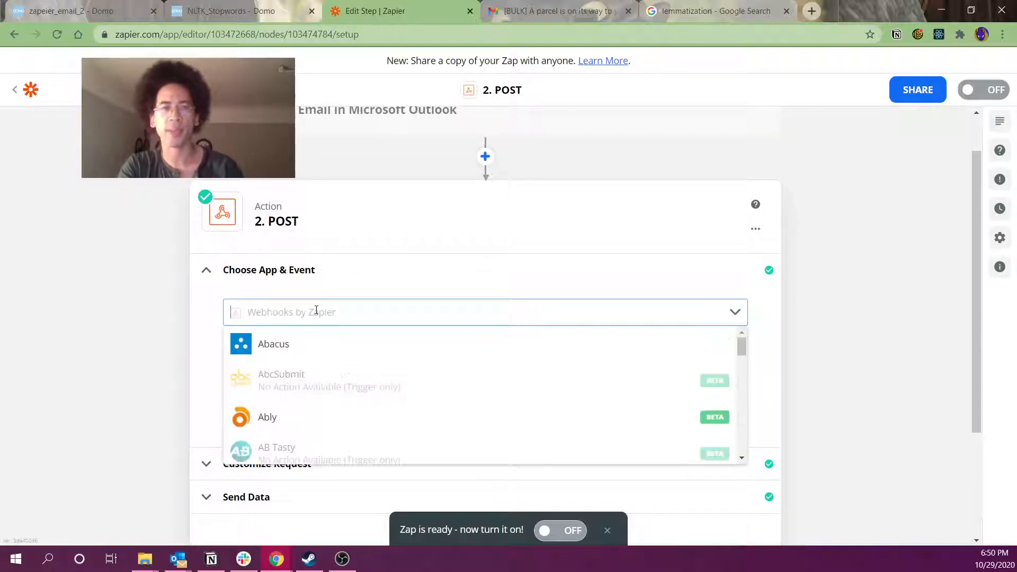
pyautogui.press('Escape')
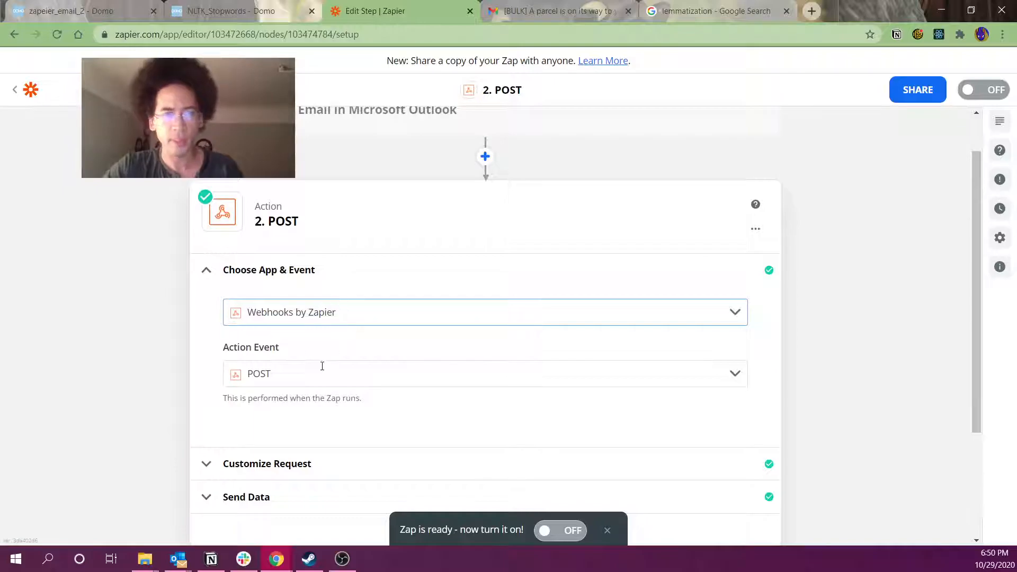
# Set the webhook action event to POST and continue to the request setup
pyautogui.click(313, 382)
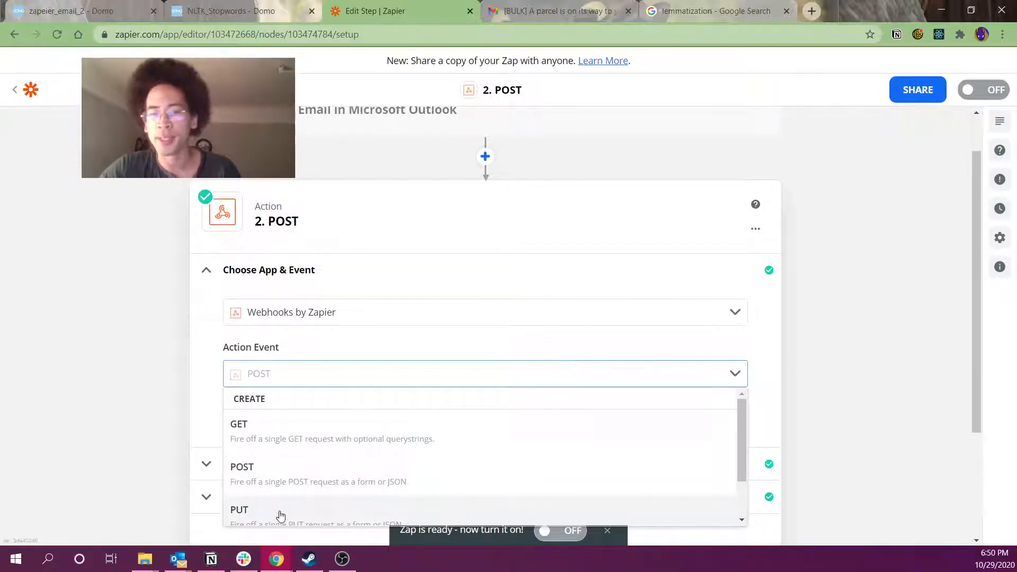
pyautogui.scroll(-2, 280, 508)
pyautogui.scroll(2, 258, 493)
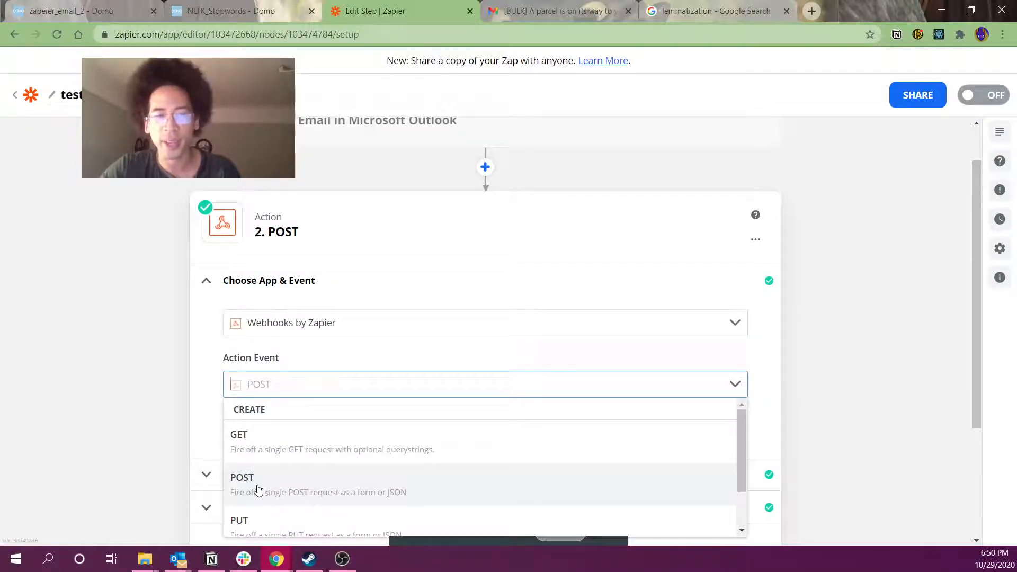
pyautogui.click(258, 490)
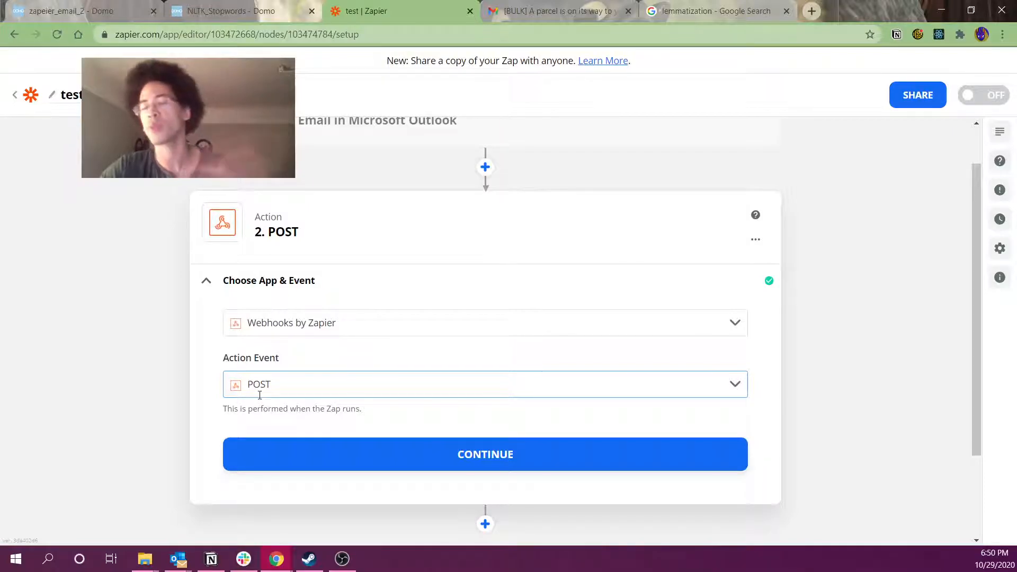
pyautogui.click(294, 451)
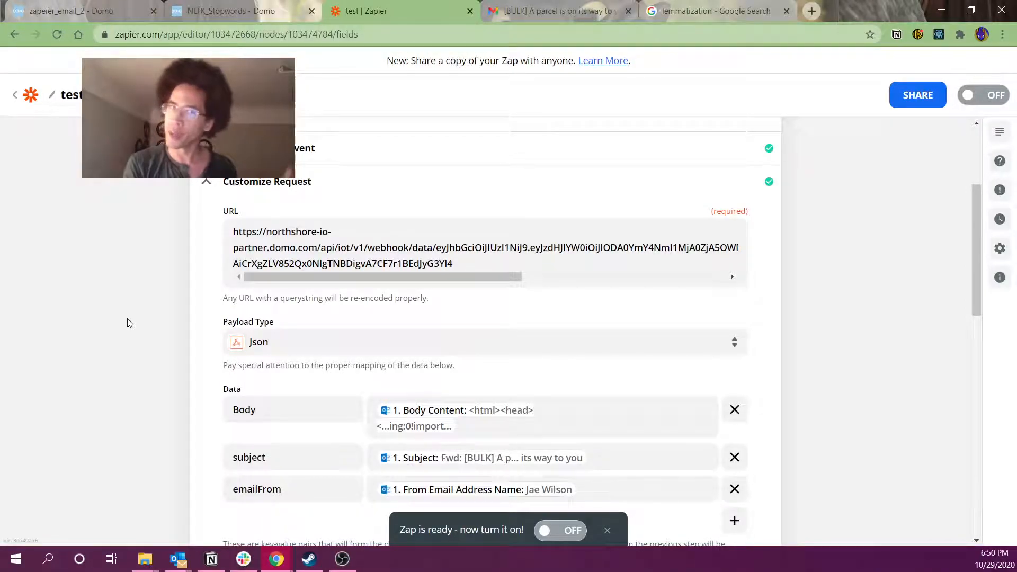
# Copy the webhook URL from the Domo dataset's SETTINGS, then go back to Zapier
pyautogui.click(106, 10)
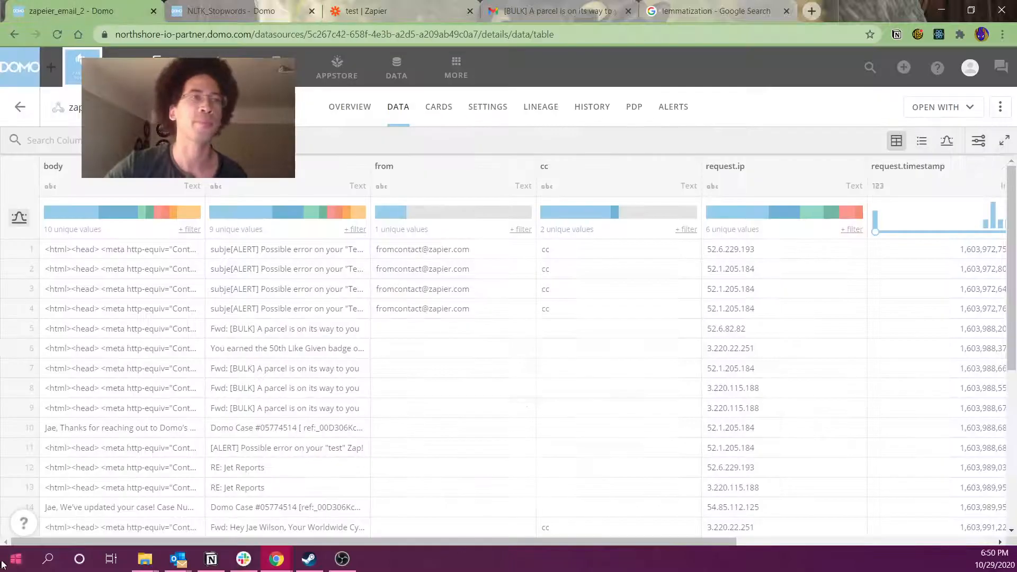
pyautogui.click(509, 109)
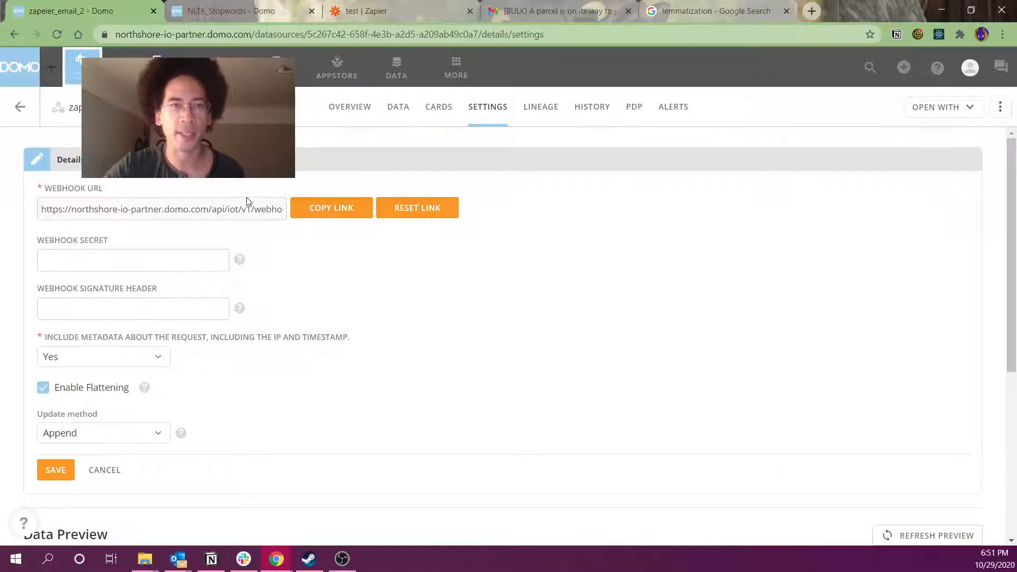
pyautogui.click(331, 208)
pyautogui.click(233, 11)
pyautogui.click(365, 11)
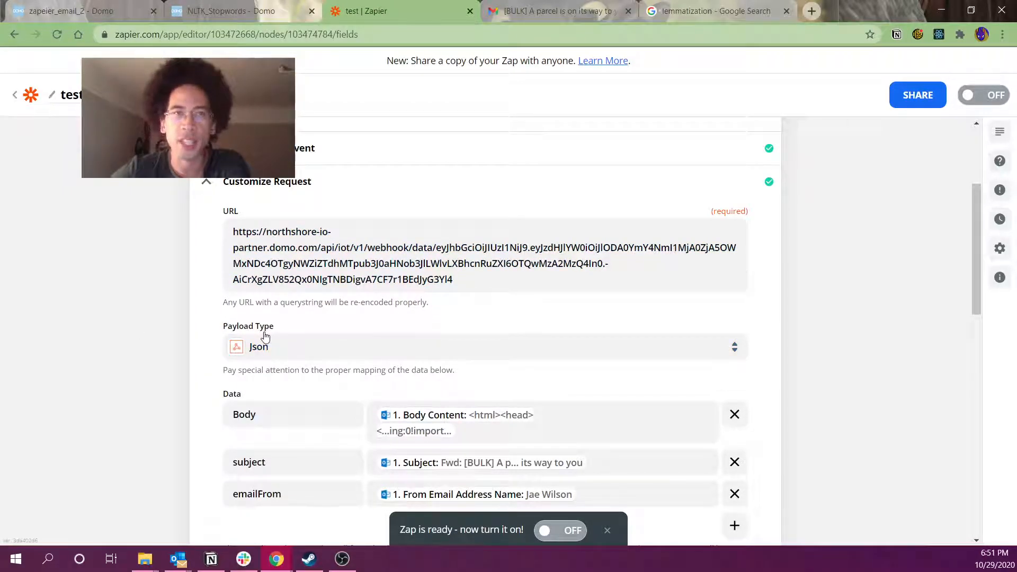
# Check the payload type options and keep Json
pyautogui.click(297, 354)
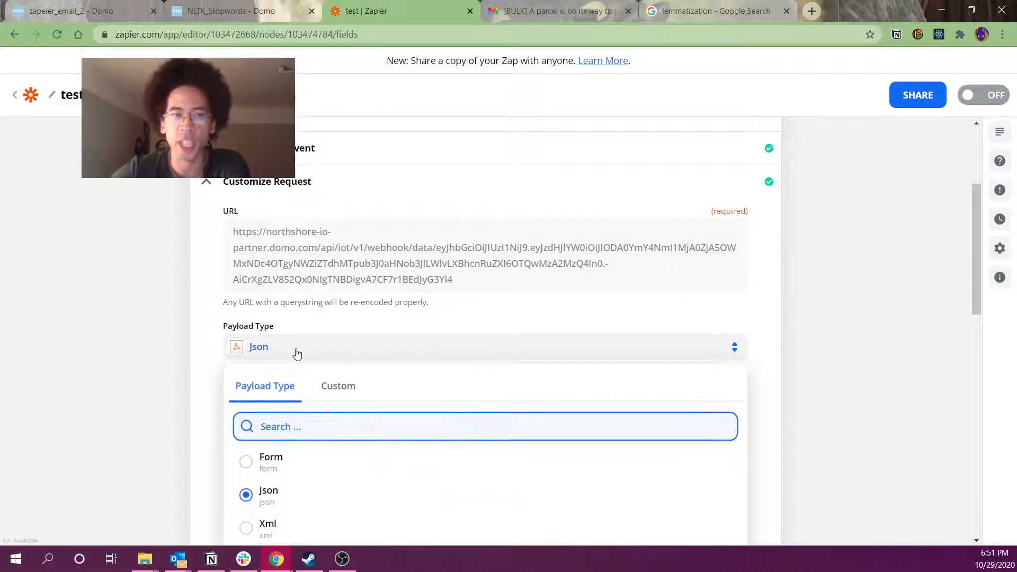
pyautogui.scroll(-2, 151, 377)
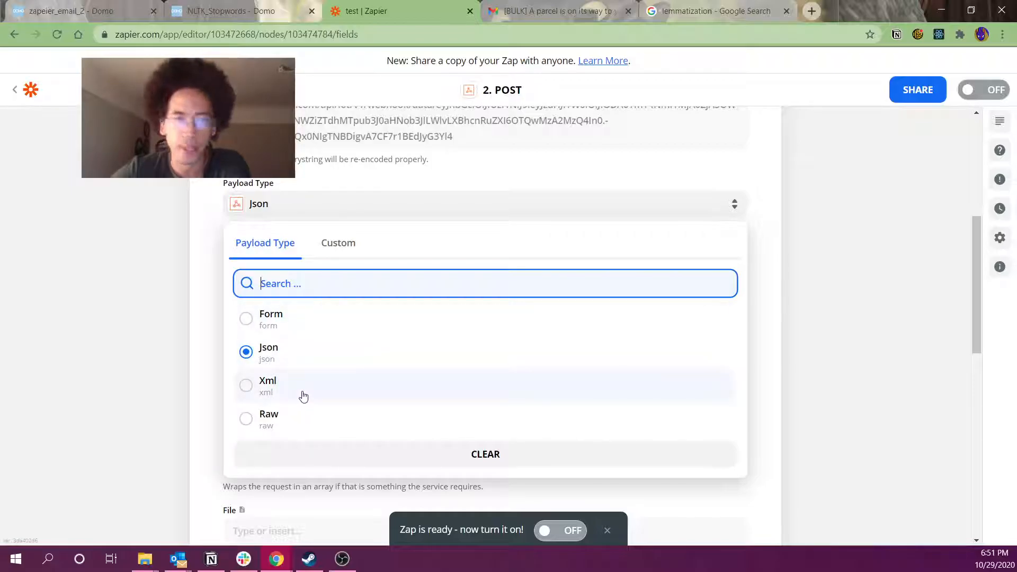
pyautogui.click(81, 362)
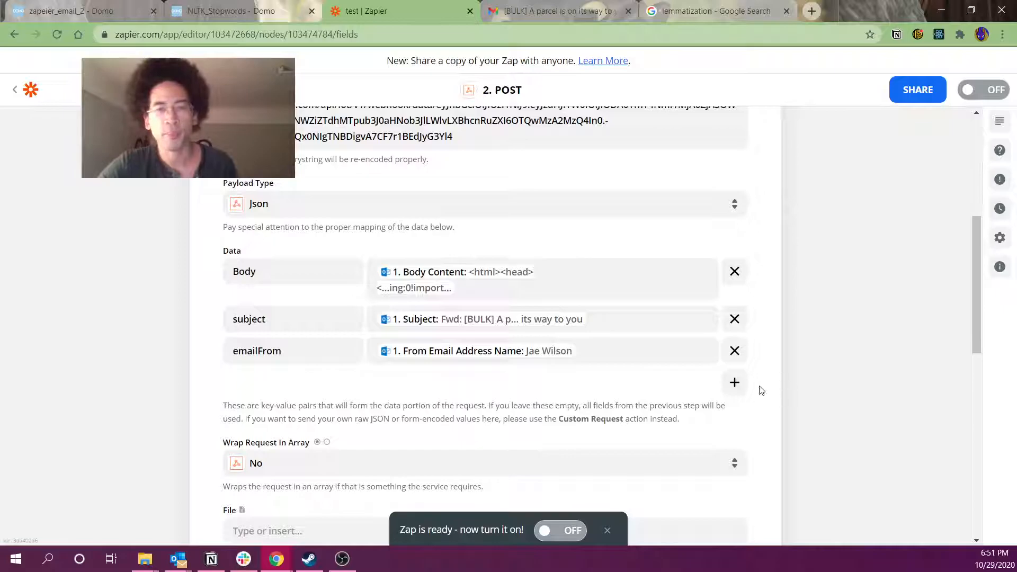
# Add a ccList data key whose value is 'cc' plus Outlook's Cc Recipients
pyautogui.click(734, 383)
pyautogui.click(512, 349)
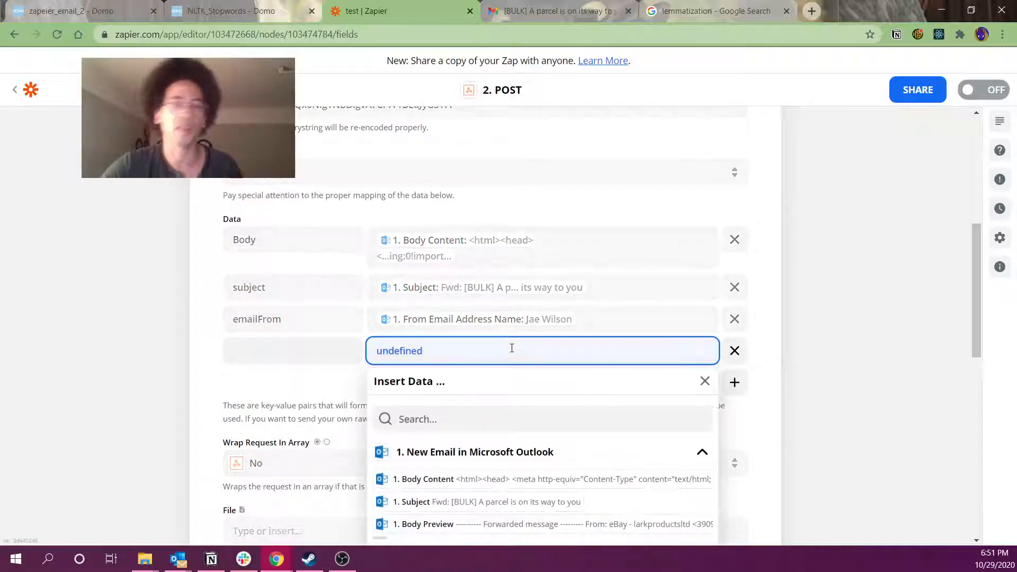
pyautogui.write('cc')
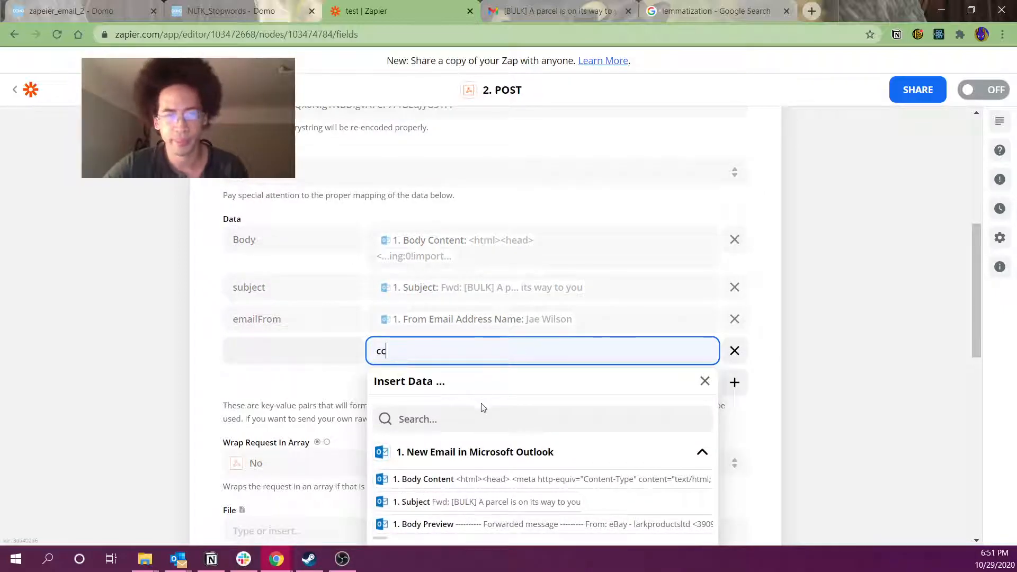
pyautogui.scroll(-1, 481, 408)
pyautogui.click(429, 488)
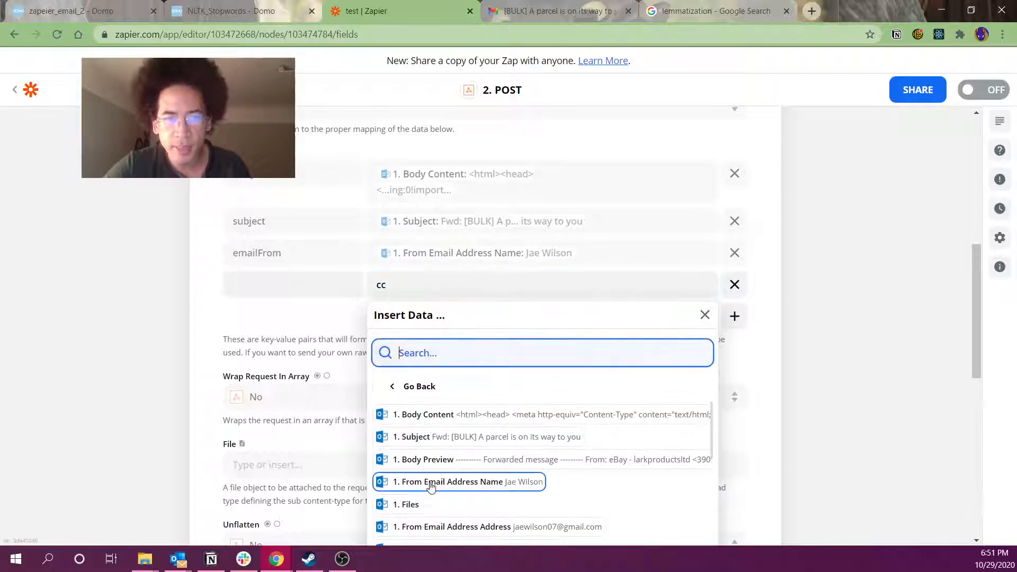
pyautogui.write('cc')
pyautogui.click(422, 452)
pyautogui.click(321, 282)
pyautogui.write('c')
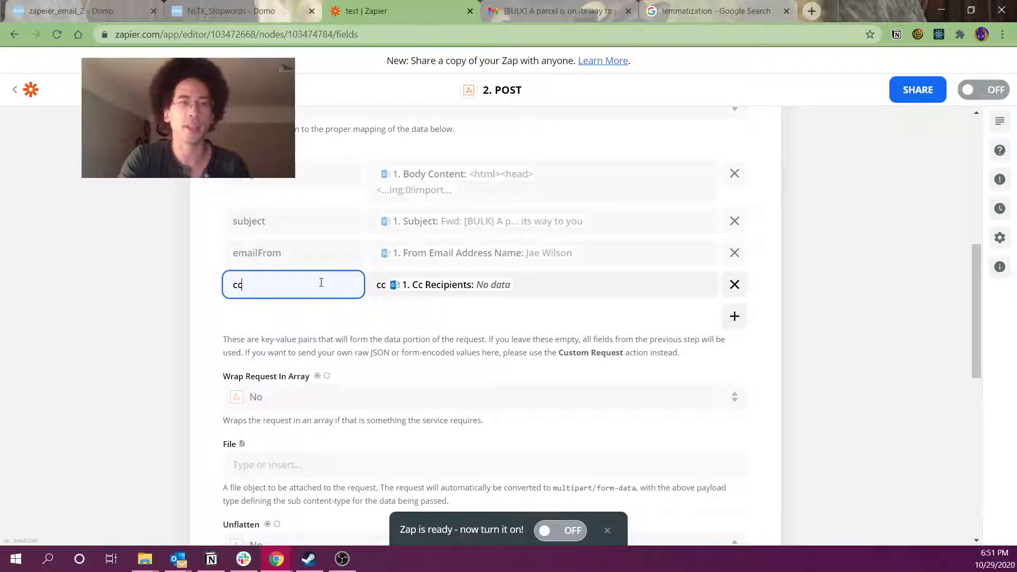
pyautogui.click(175, 343)
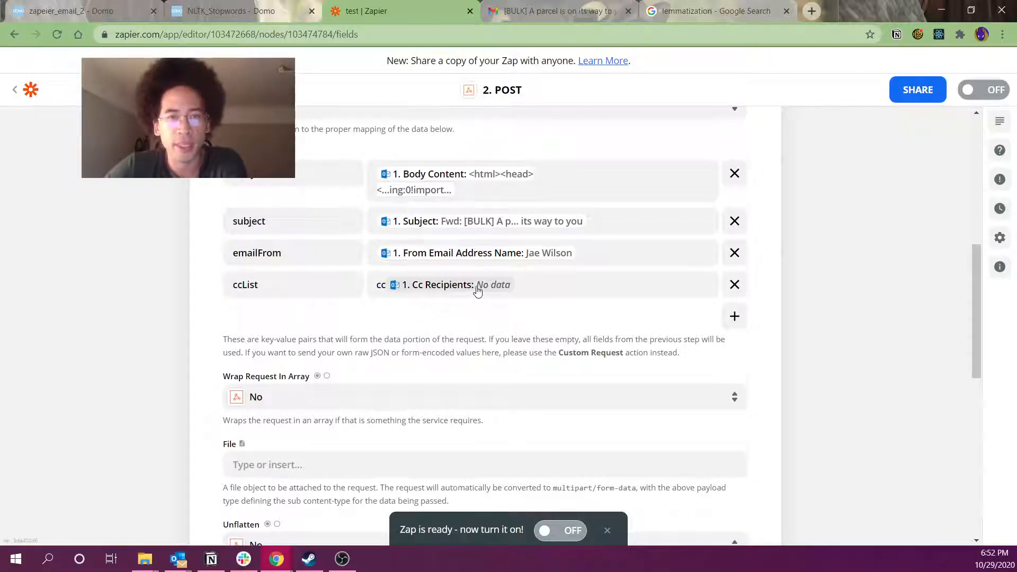
pyautogui.scroll(-1, 475, 289)
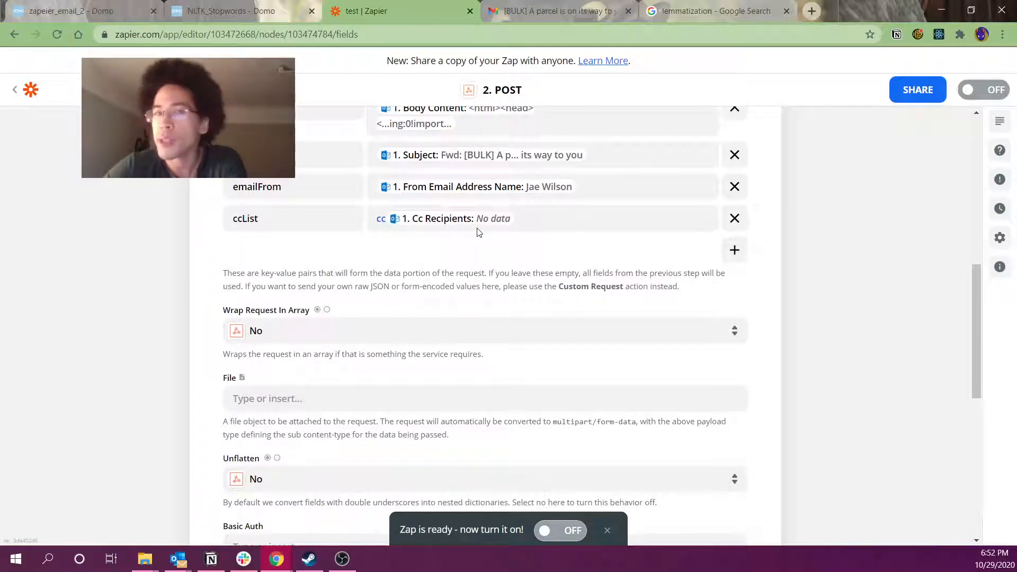
pyautogui.scroll(-2, 97, 262)
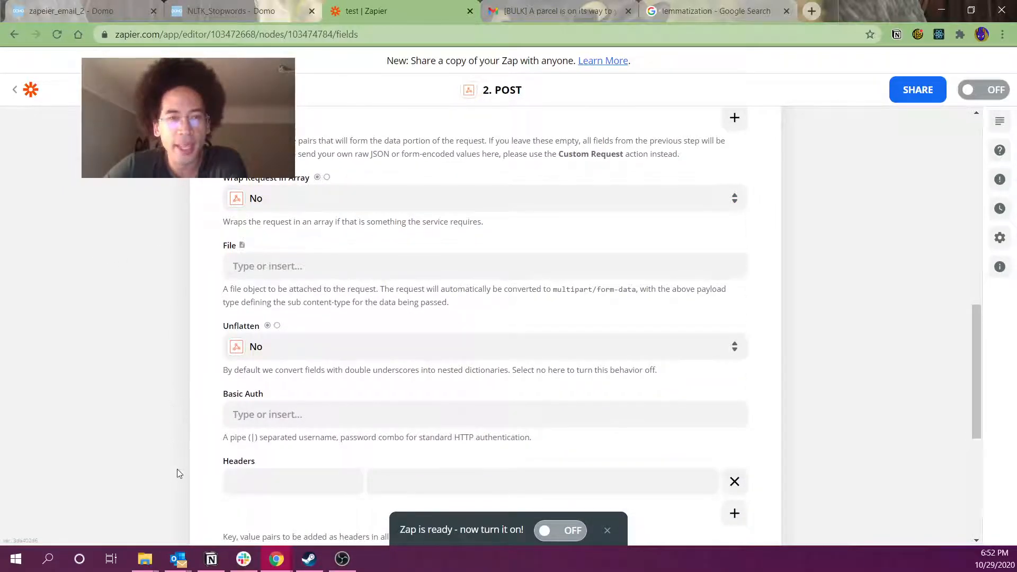
pyautogui.scroll(-1, 205, 447)
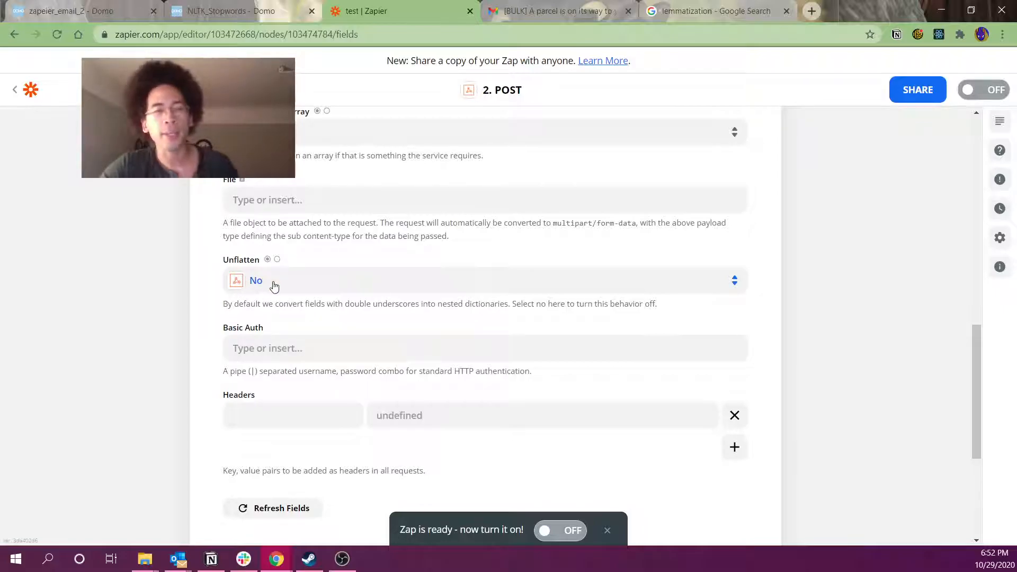
# Uncheck Enable Flattening in the zapeier_email_2 Domo dataset's webhook settings
pyautogui.click(84, 11)
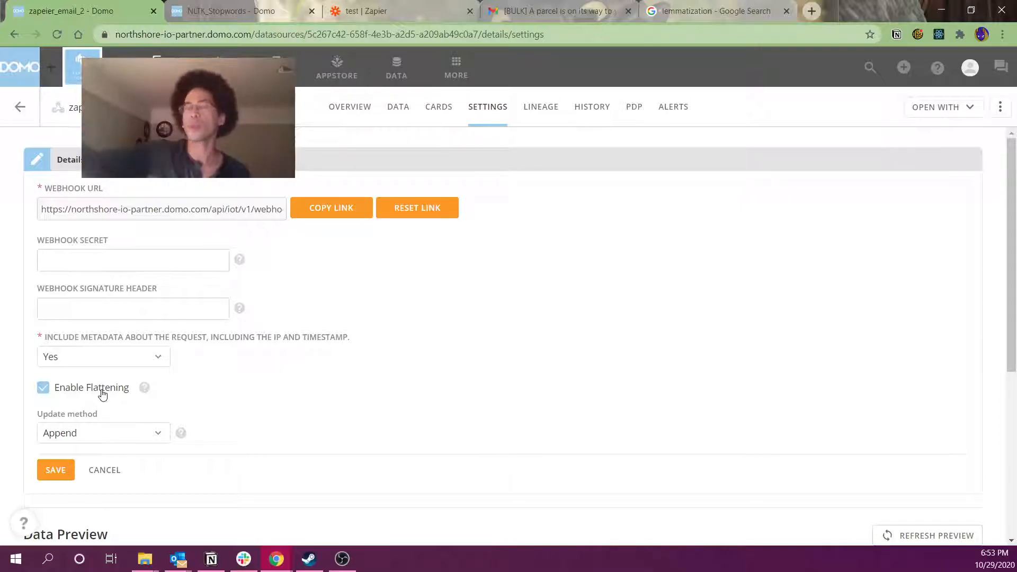
pyautogui.click(103, 394)
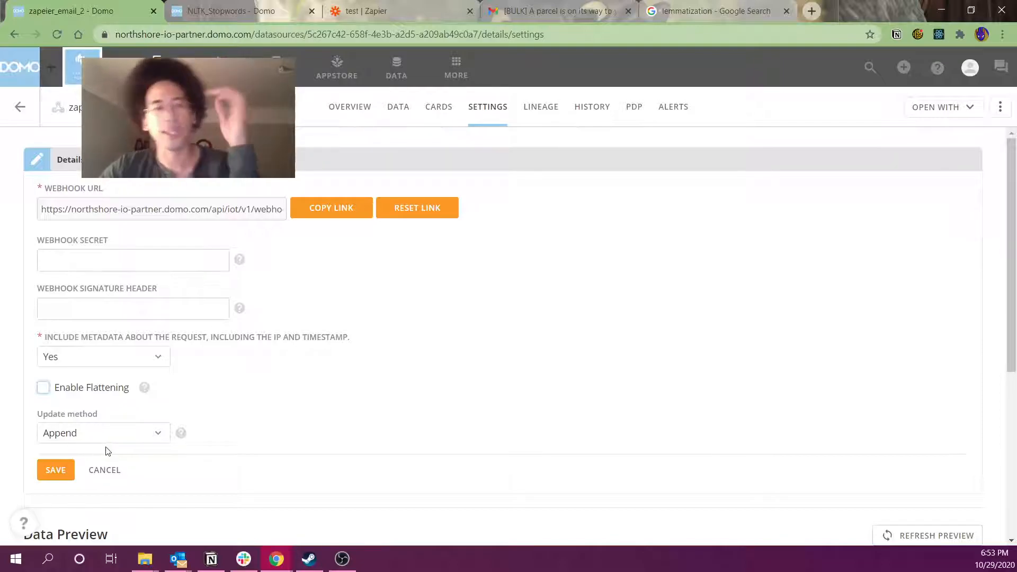
# Scroll down the webhook settings toward the Data Preview and Update method
pyautogui.scroll(-4, 109, 449)
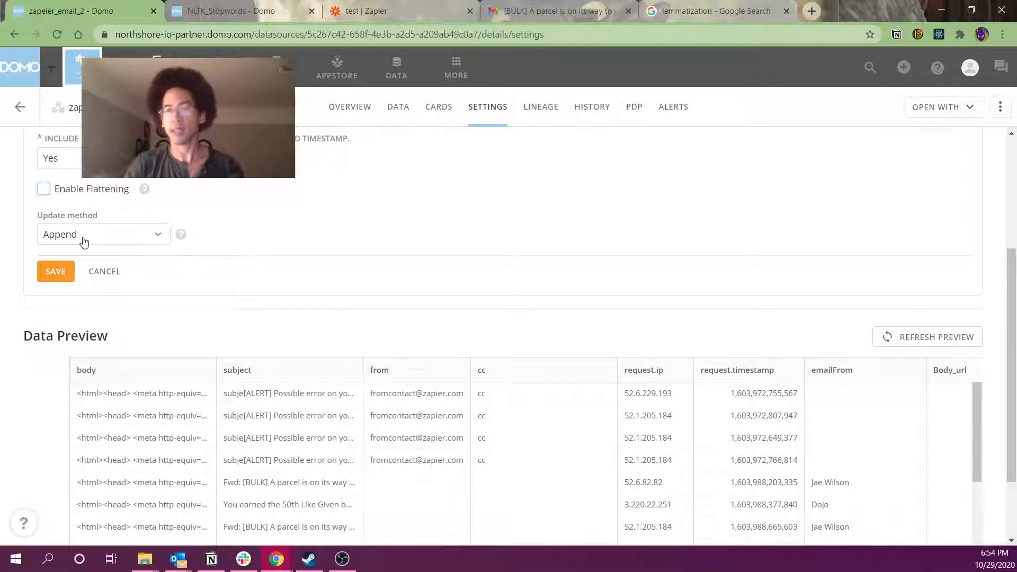
# Switch the update method to Replace, then set it back to Append
pyautogui.click(84, 242)
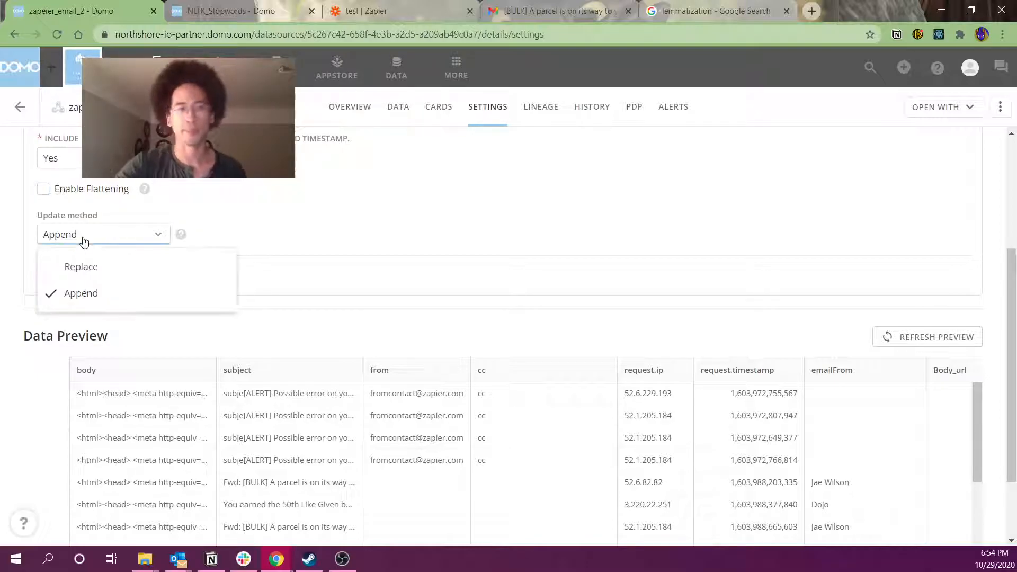
pyautogui.click(88, 265)
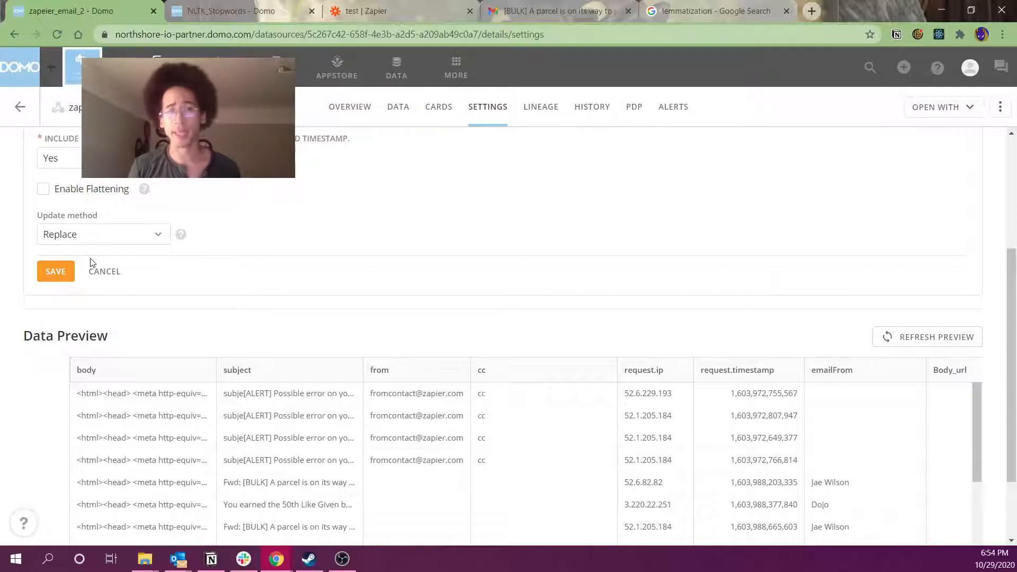
pyautogui.scroll(-2, 228, 302)
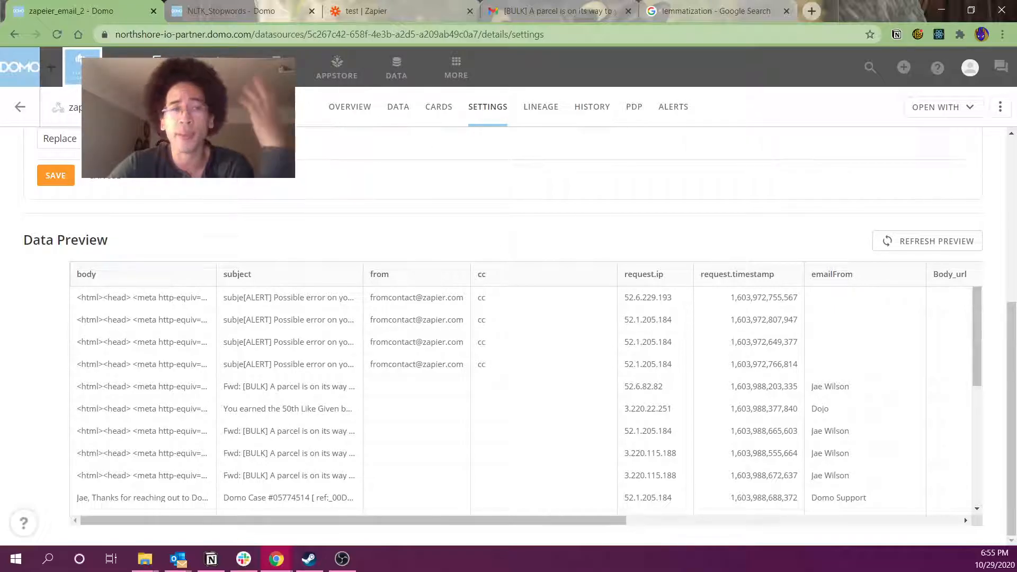
pyautogui.click(61, 139)
pyautogui.click(132, 198)
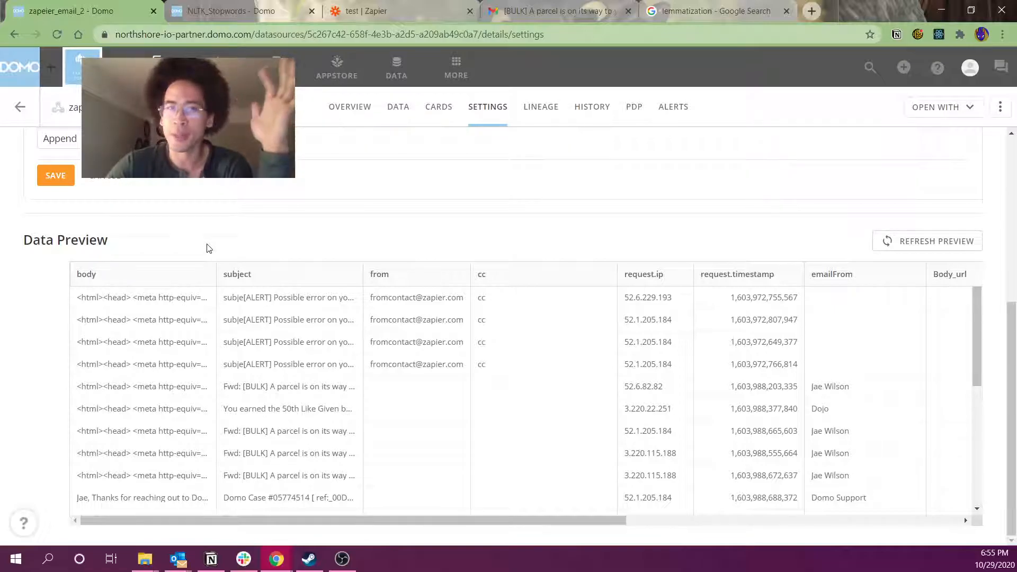
# Read the help for Webhook Signature Header and Webhook Secret
pyautogui.scroll(4, 207, 248)
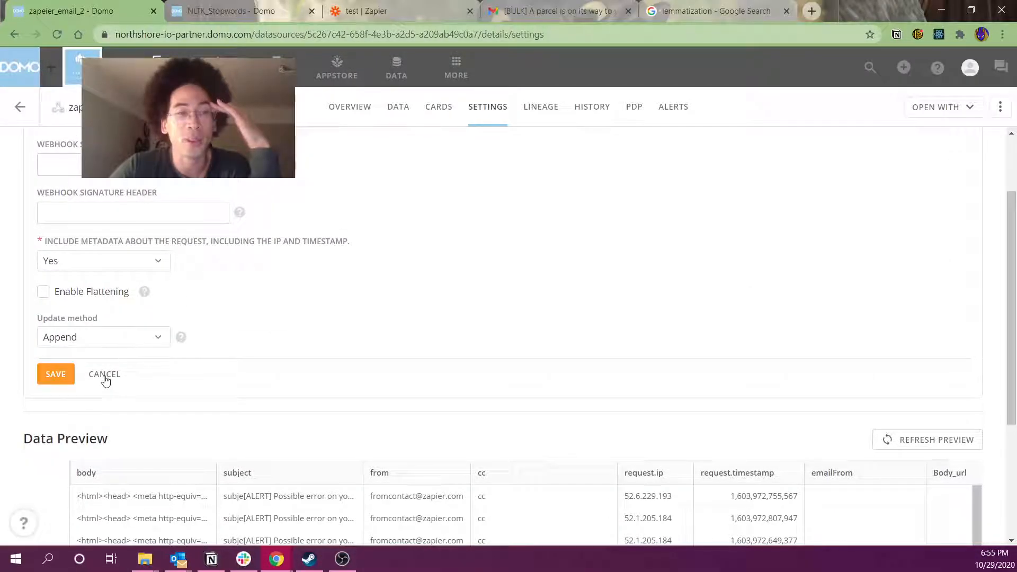
pyautogui.scroll(2, 105, 380)
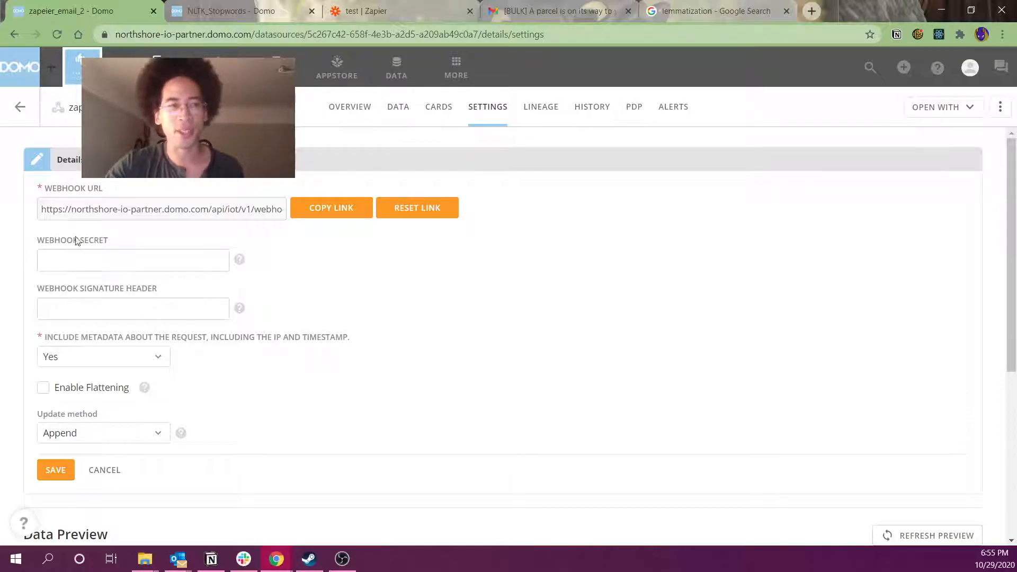
pyautogui.click(237, 316)
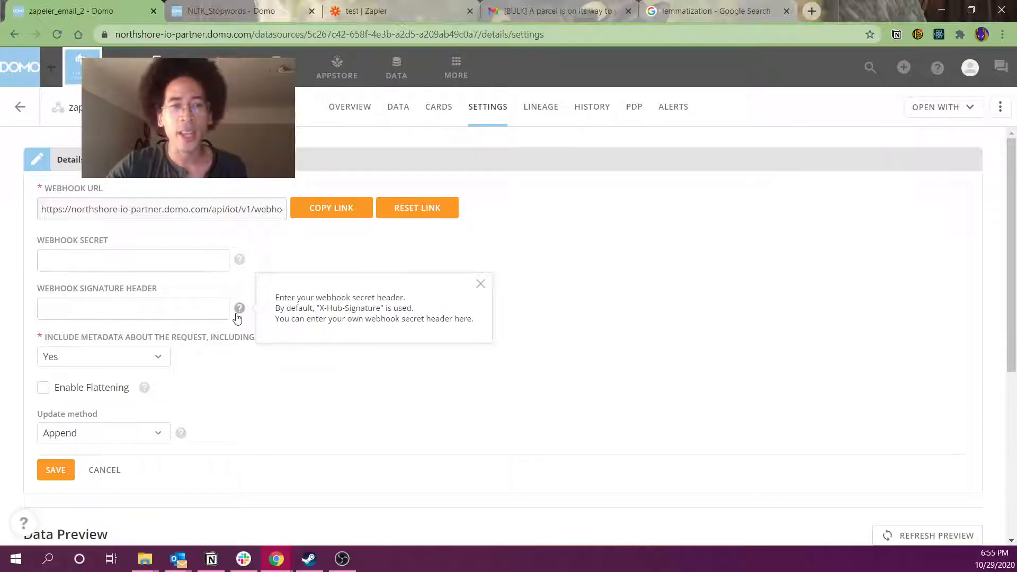
pyautogui.click(240, 260)
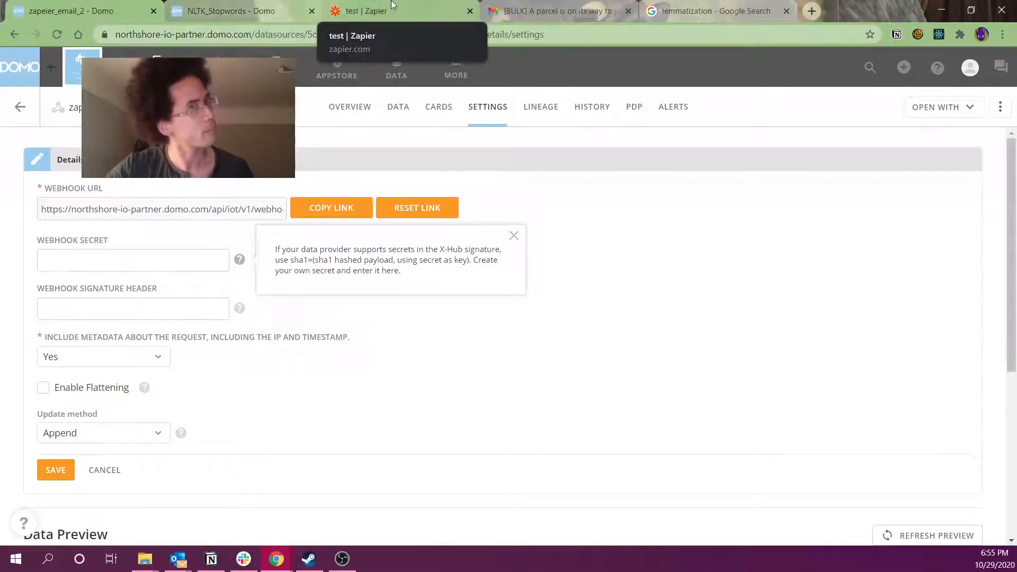
# Retest the POST webhook action in the test Zap and turn the Zap on
pyautogui.click(371, 10)
pyautogui.scroll(-4, 105, 381)
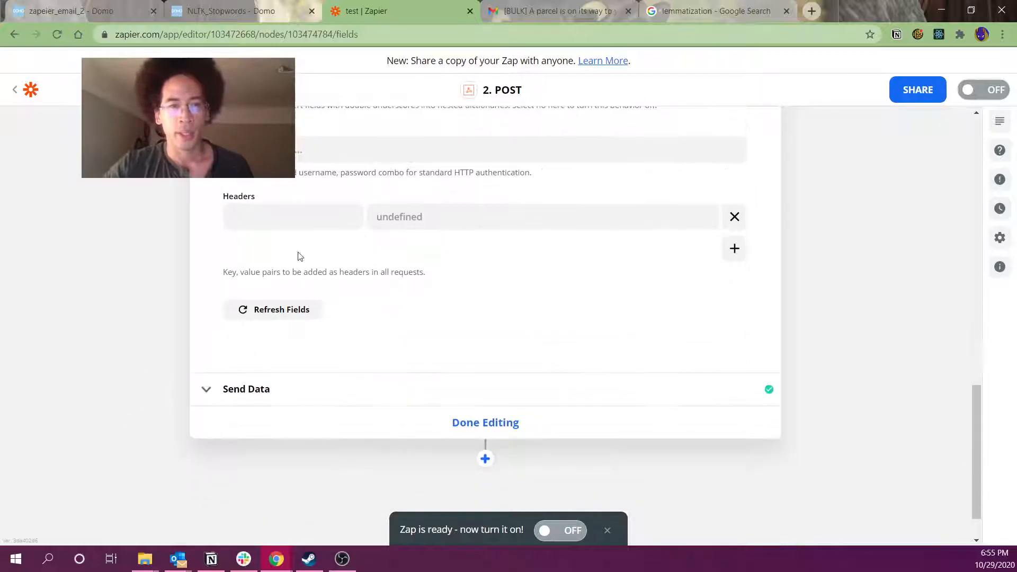
pyautogui.click(259, 387)
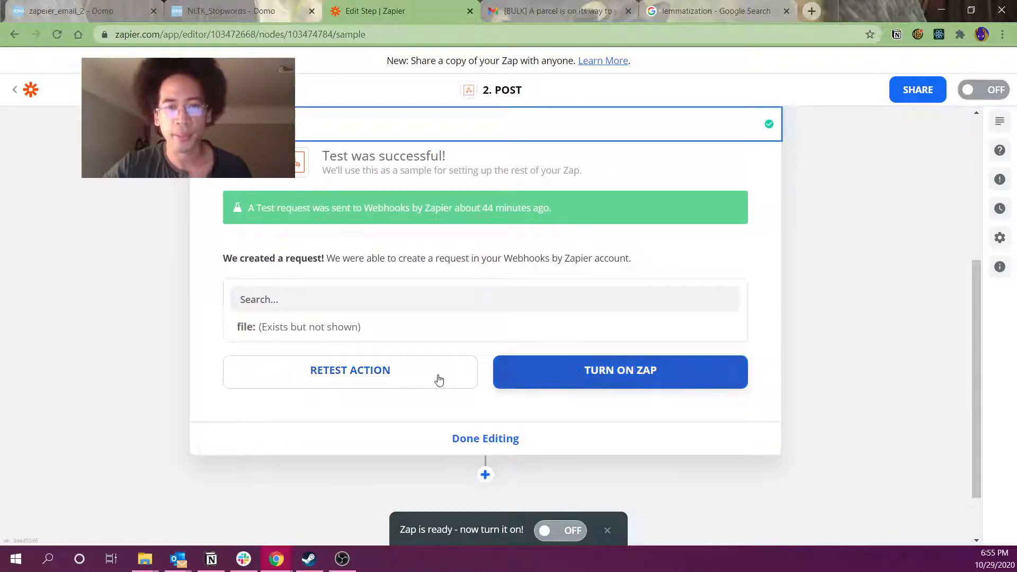
pyautogui.click(438, 376)
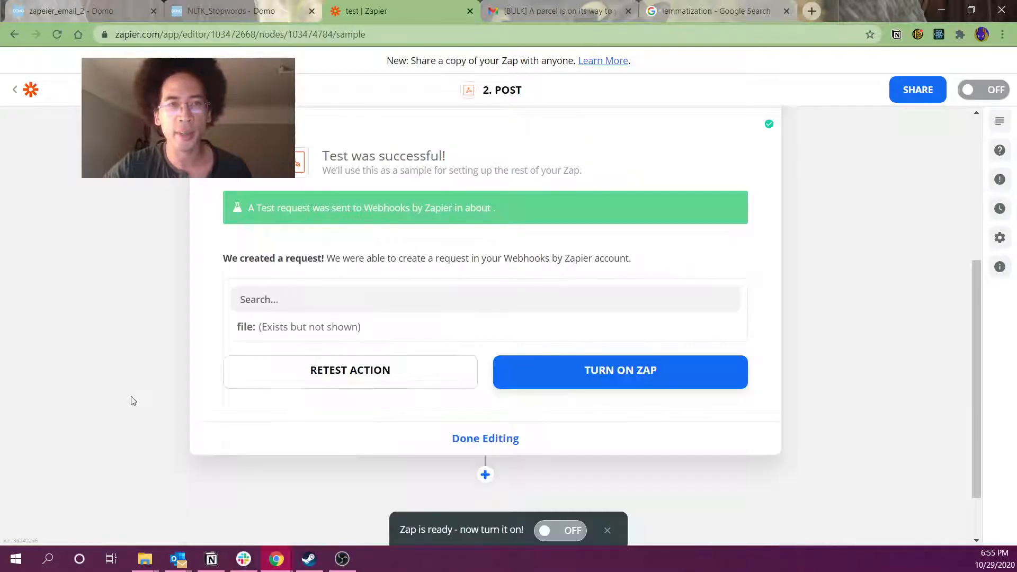
pyautogui.click(558, 384)
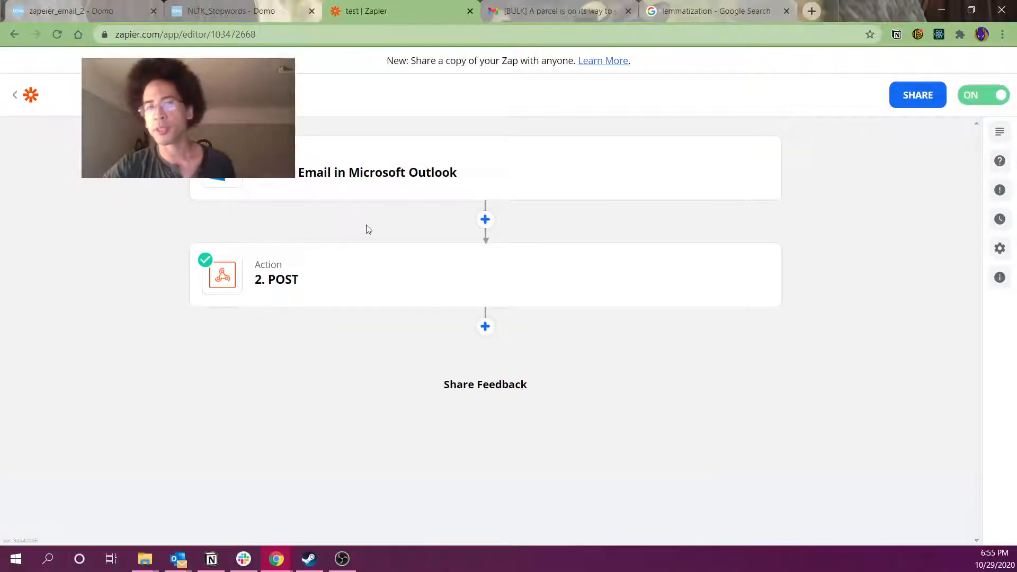
# Open the newest komoot 'This Weekend' highlights email from All Mail in Gmail
pyautogui.moveTo(475, 150)
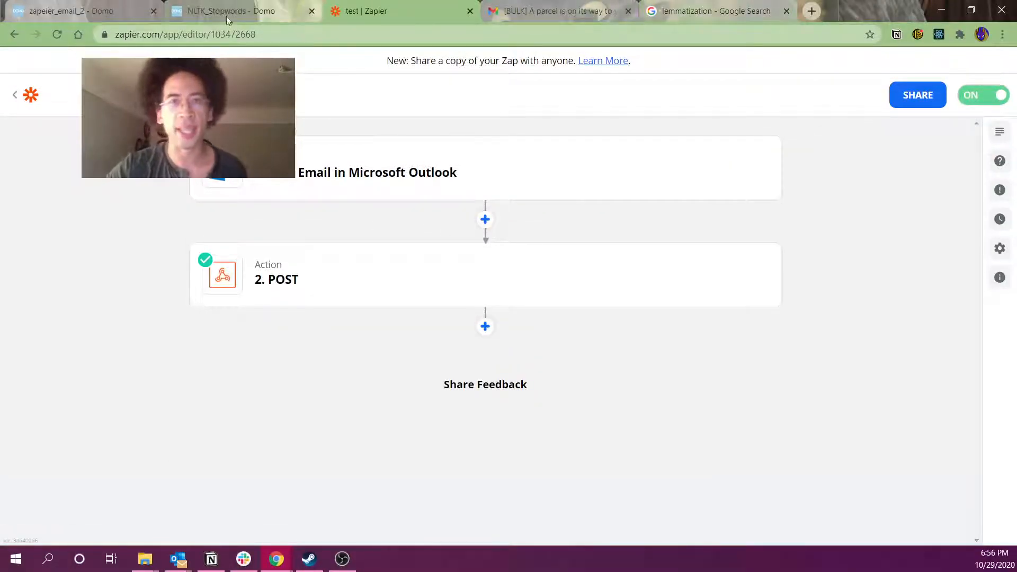
pyautogui.click(554, 11)
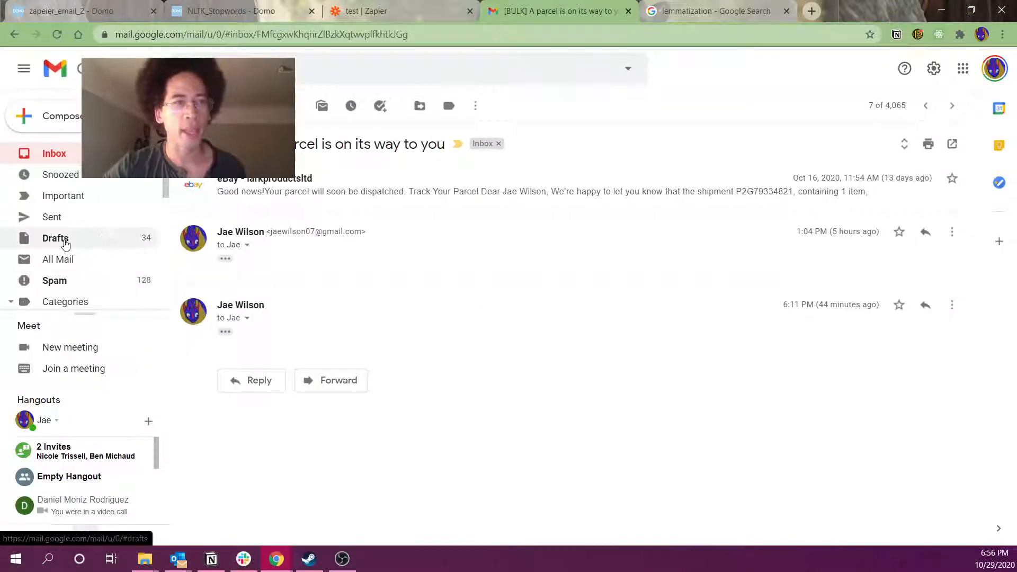
pyautogui.click(72, 276)
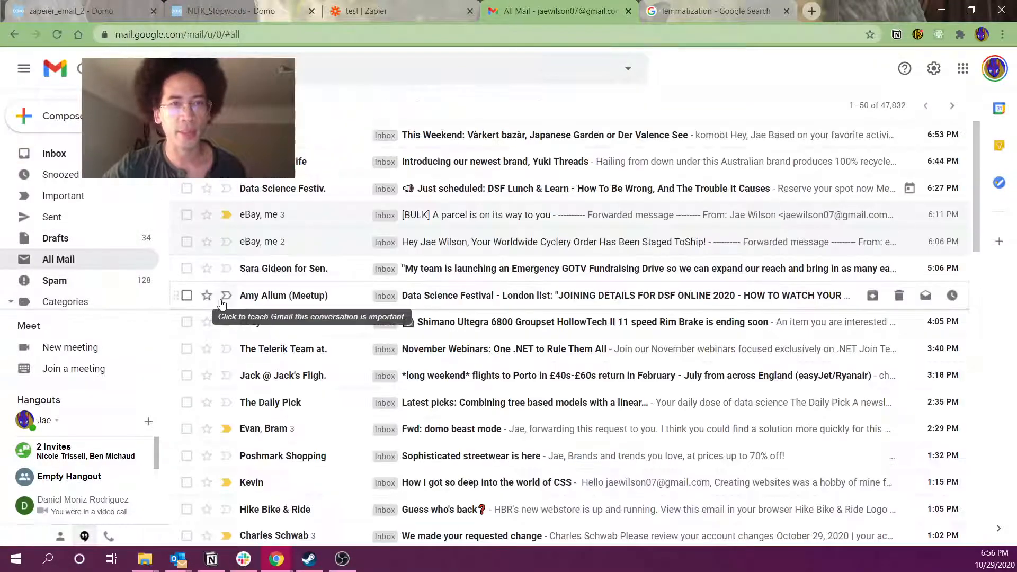
pyautogui.click(286, 135)
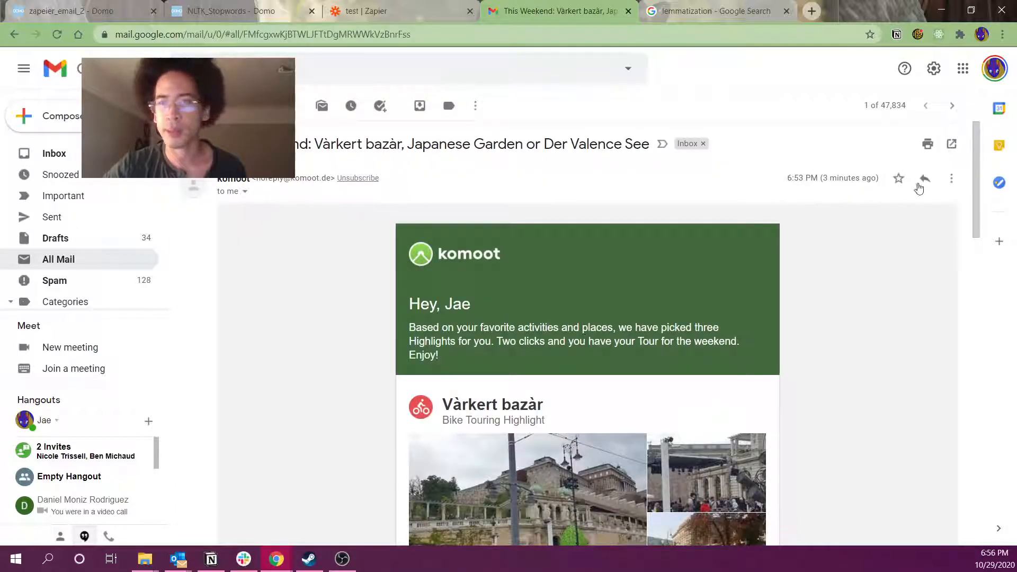
# Forward the komoot email to the suggested contact and send it
pyautogui.click(952, 178)
pyautogui.click(841, 221)
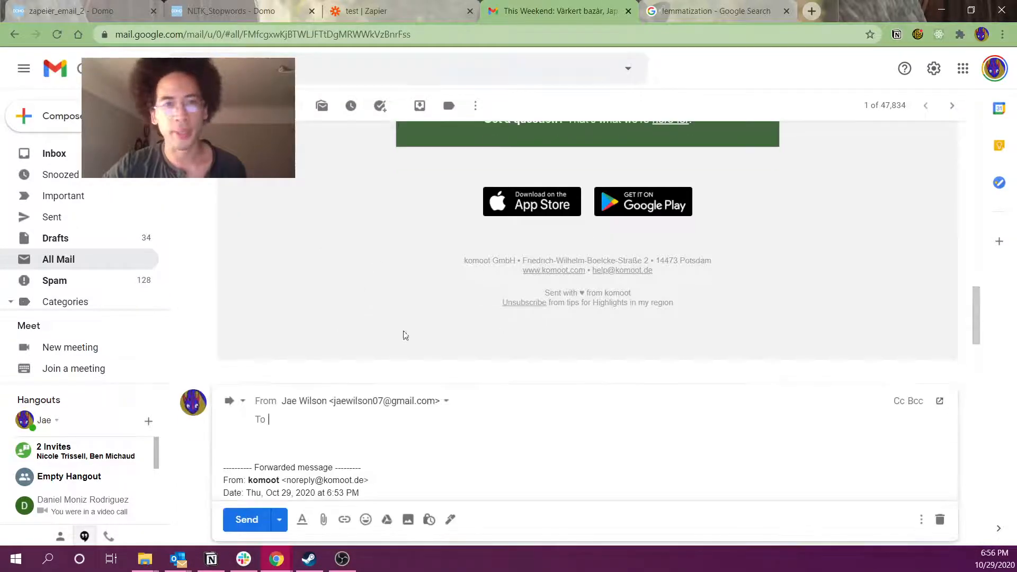
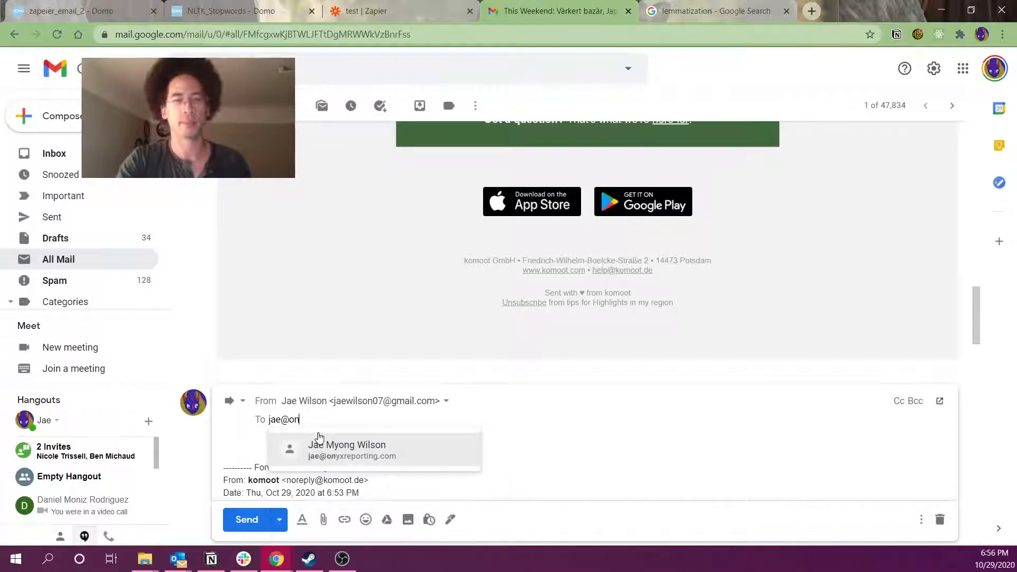
pyautogui.click(327, 447)
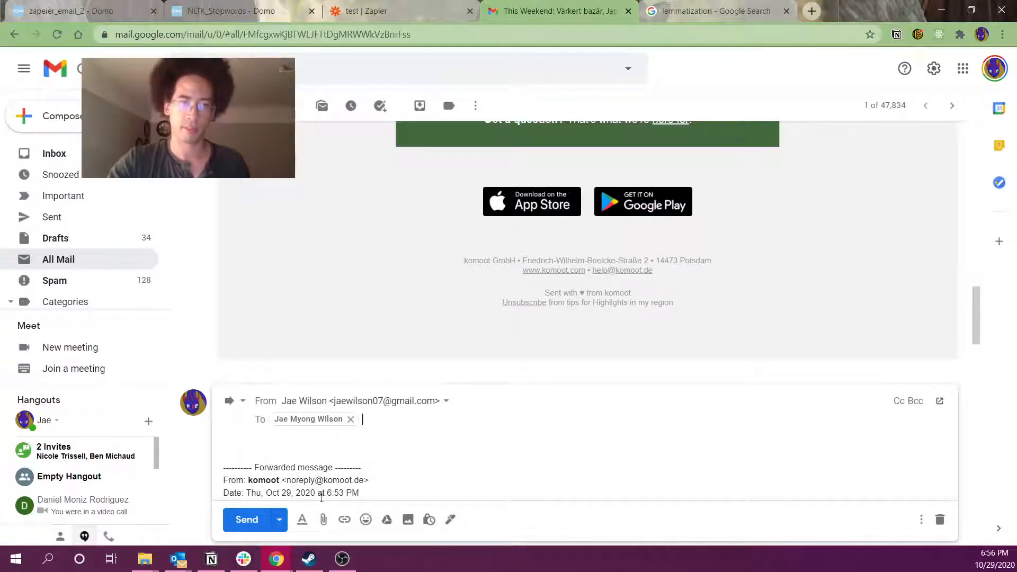
pyautogui.click(261, 521)
pyautogui.click(96, 11)
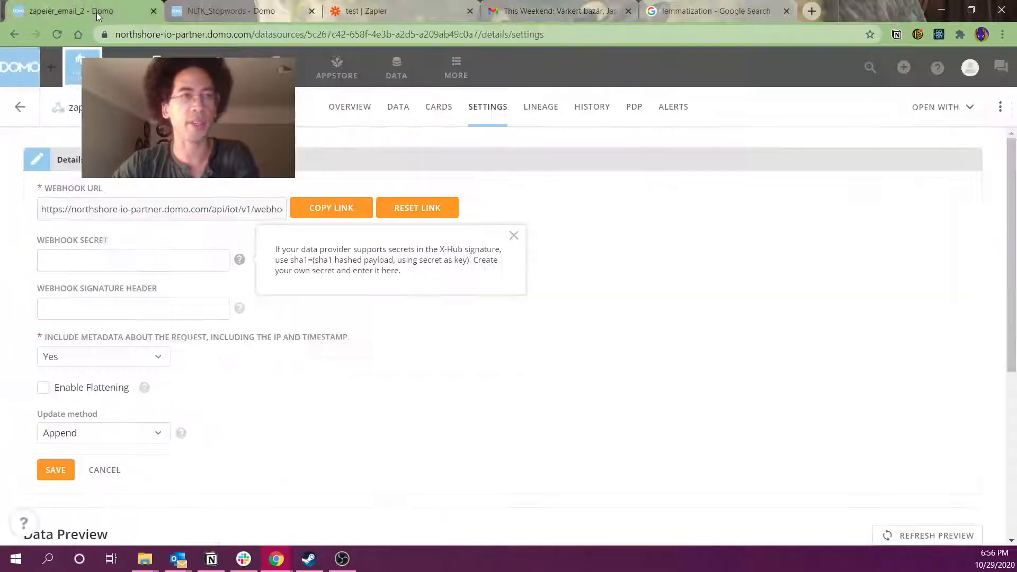
# Run the test Zap manually from My Zaps so one new email posts to the webhook
pyautogui.click(360, 10)
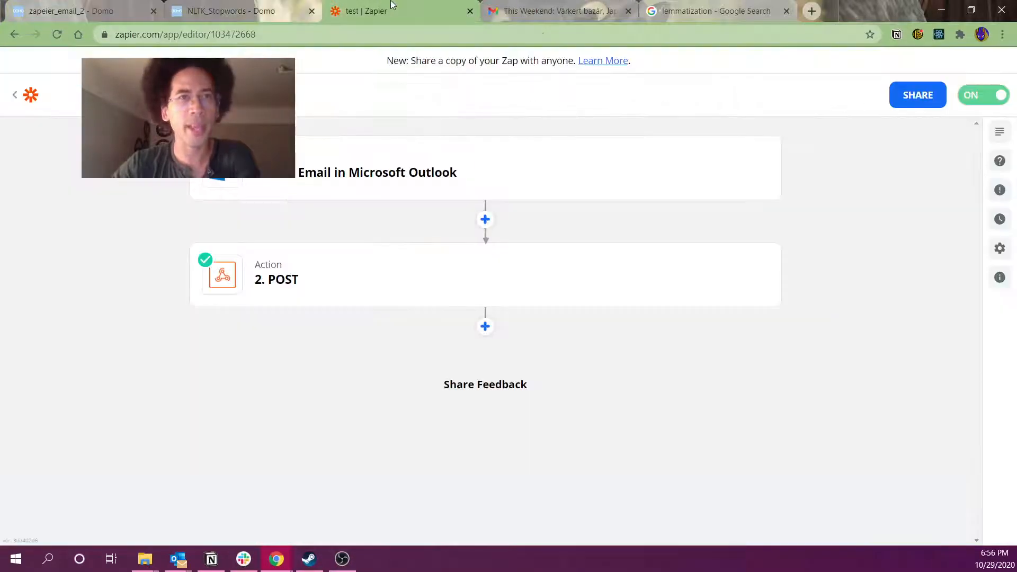
pyautogui.click(15, 95)
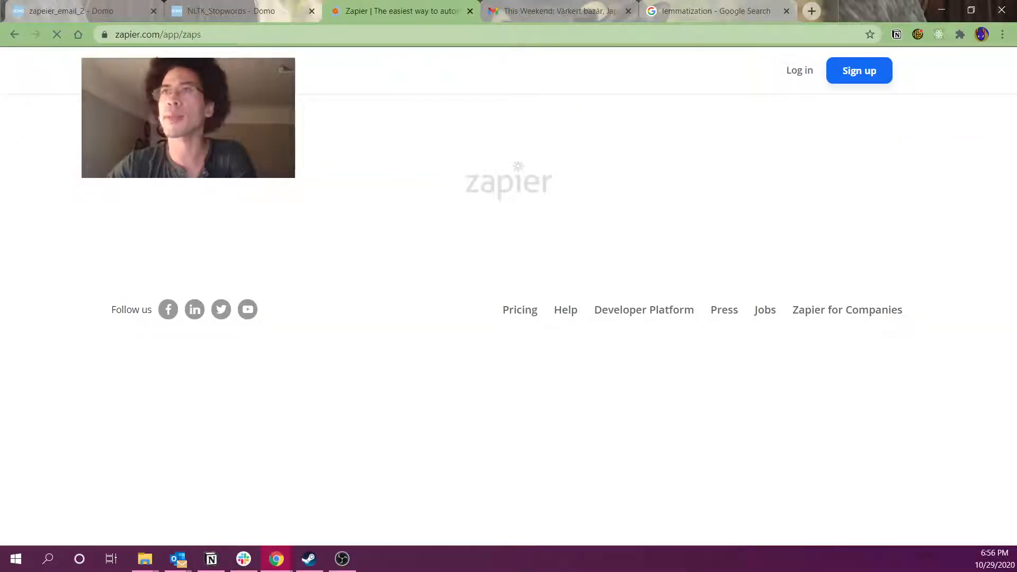
pyautogui.click(178, 559)
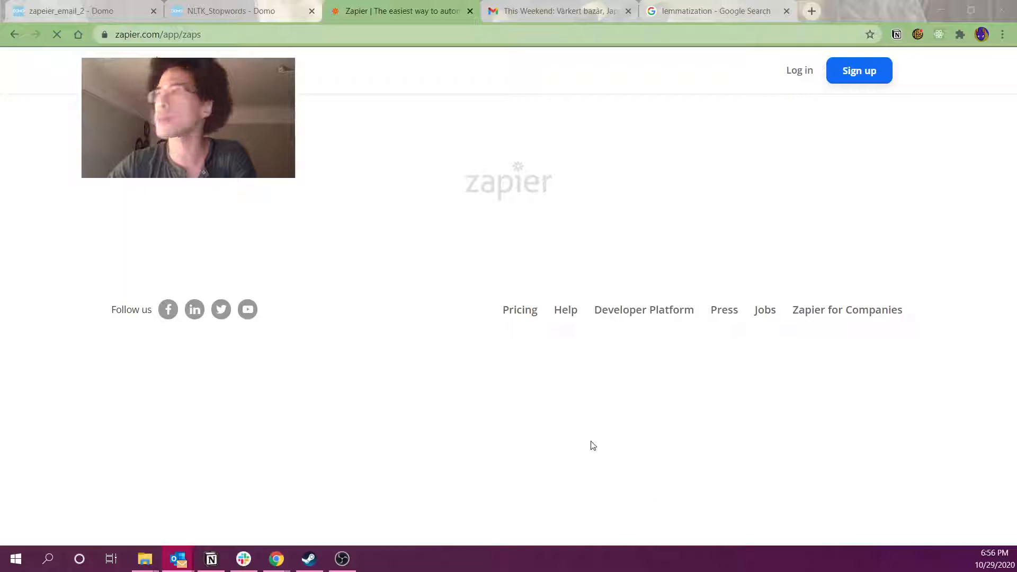
pyautogui.click(642, 214)
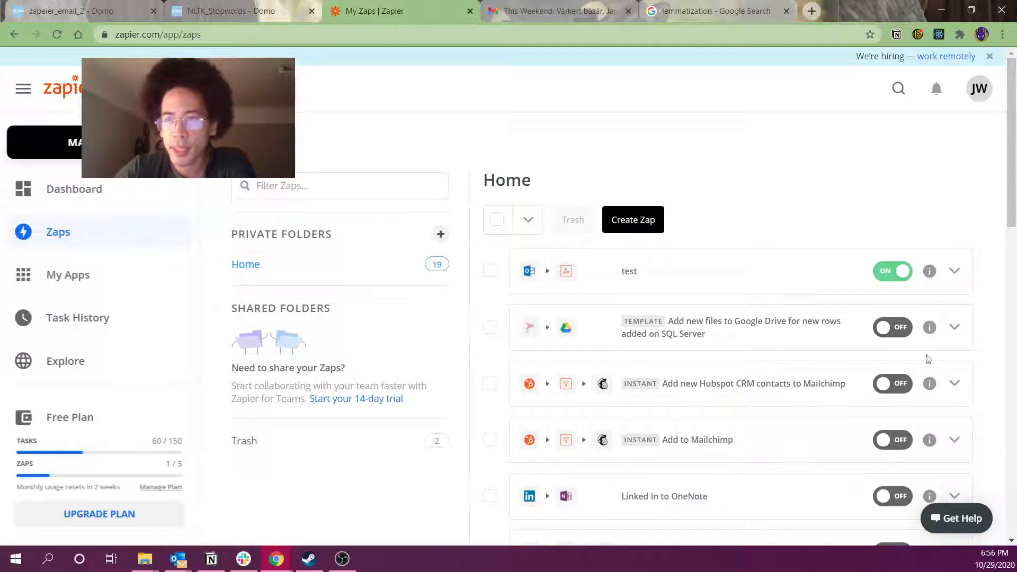
pyautogui.click(955, 272)
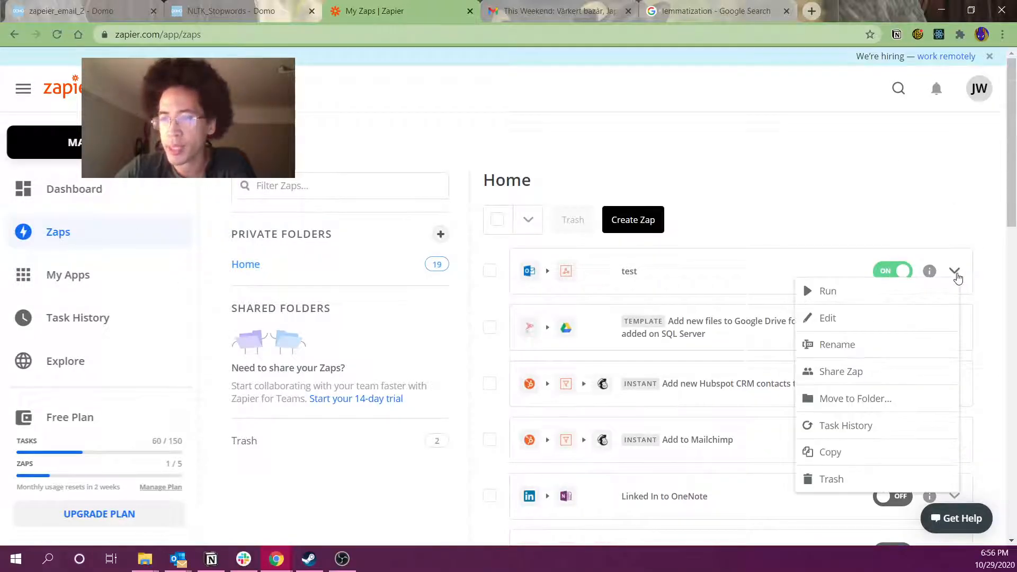
pyautogui.click(840, 295)
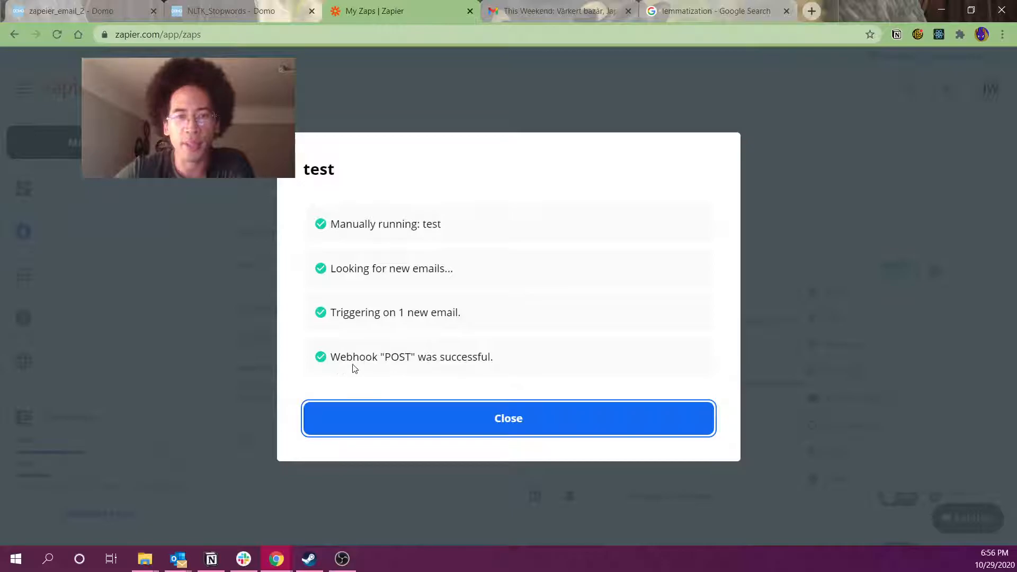
pyautogui.click(490, 428)
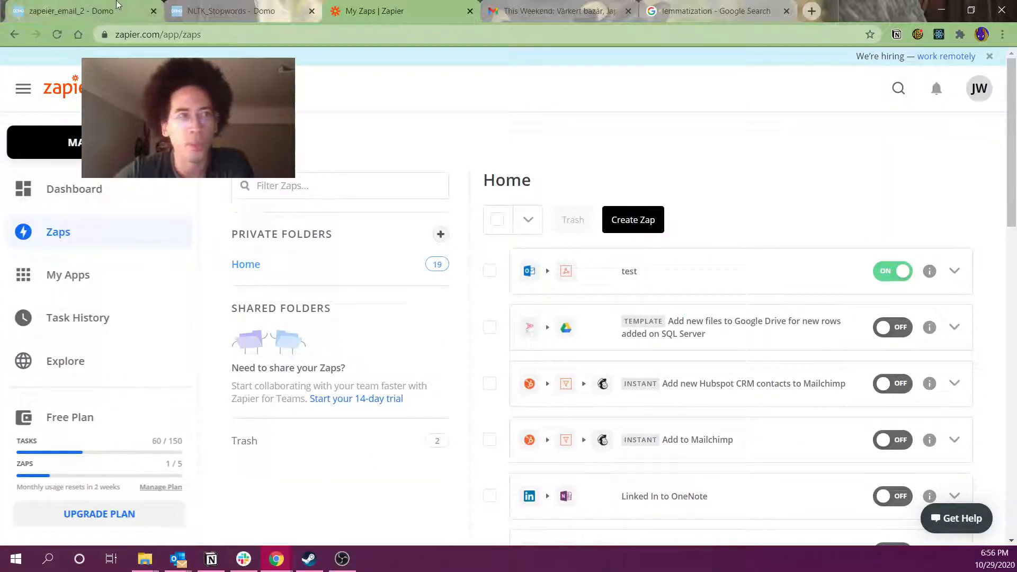
pyautogui.click(119, 8)
# Dismiss the help note and Run Now on the zapeier_email_2 dataset
pyautogui.click(482, 357)
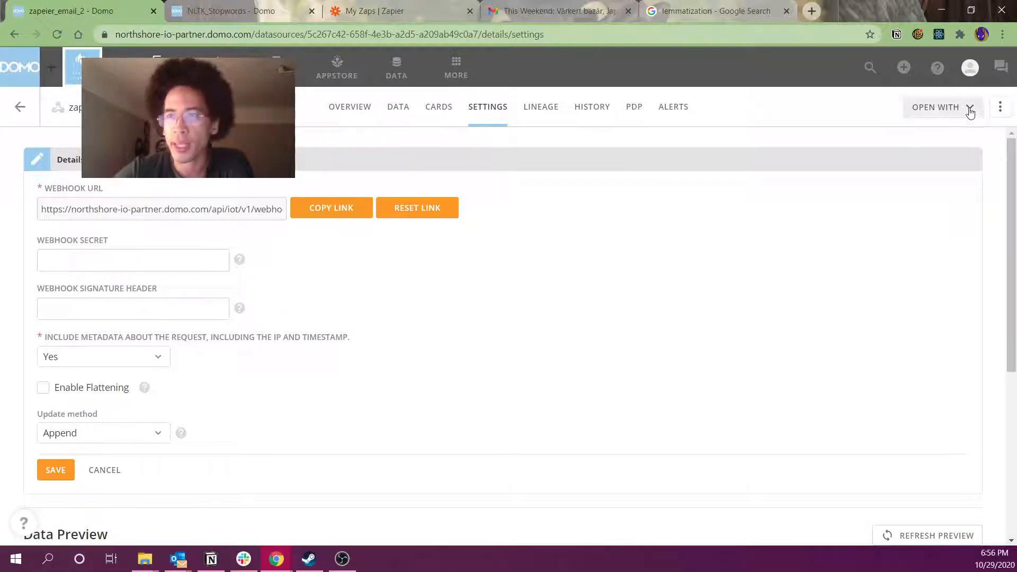
pyautogui.click(1000, 113)
pyautogui.click(926, 189)
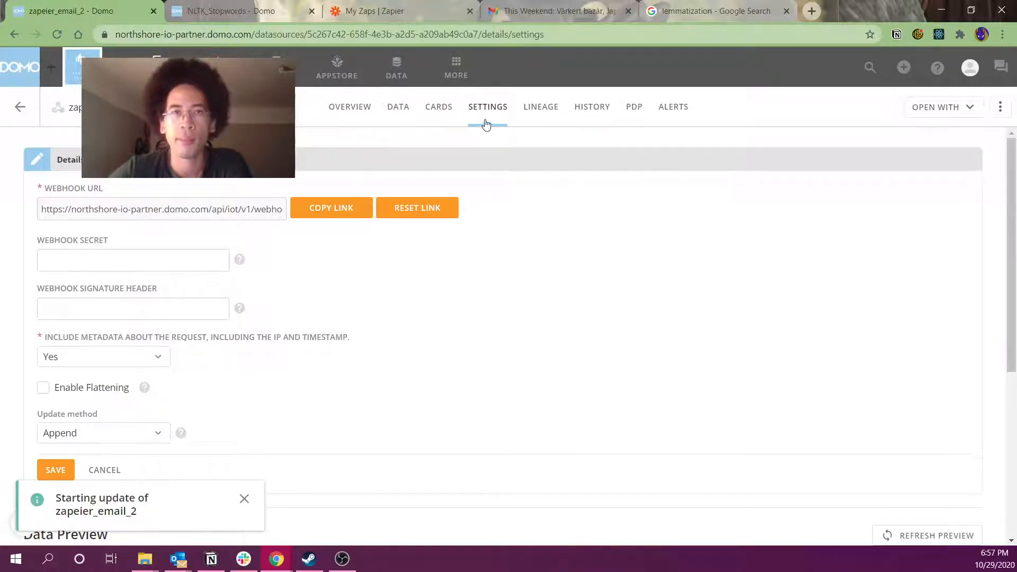
# Check the dataset's history and data for the new email row, now 23 rows
pyautogui.click(585, 114)
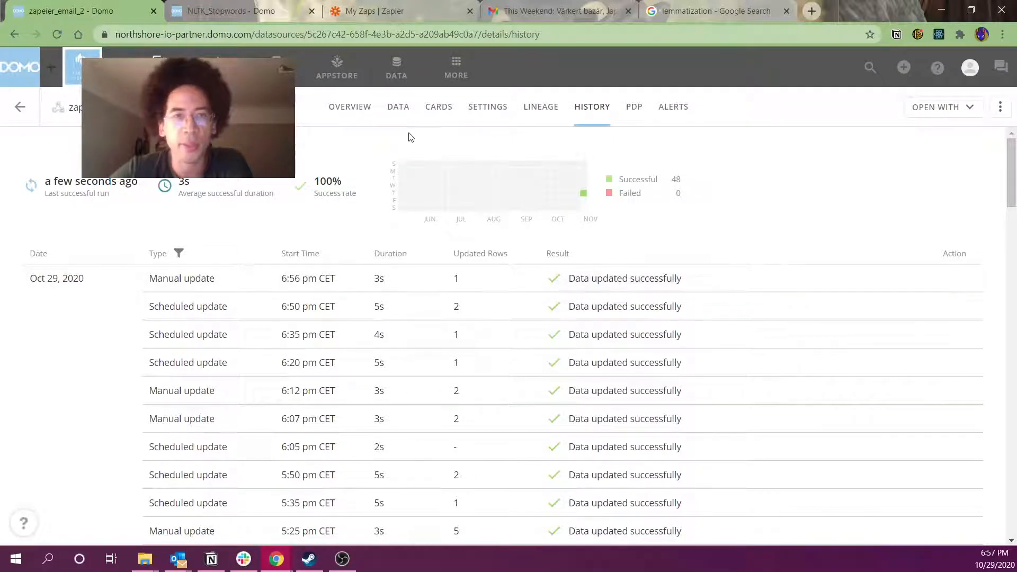
pyautogui.click(392, 110)
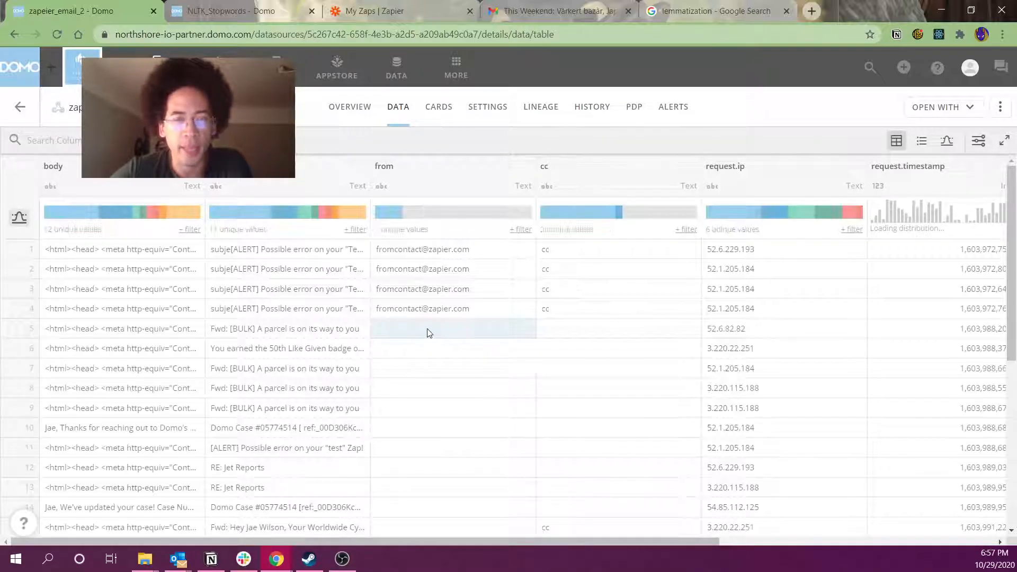
pyautogui.scroll(-5, 444, 365)
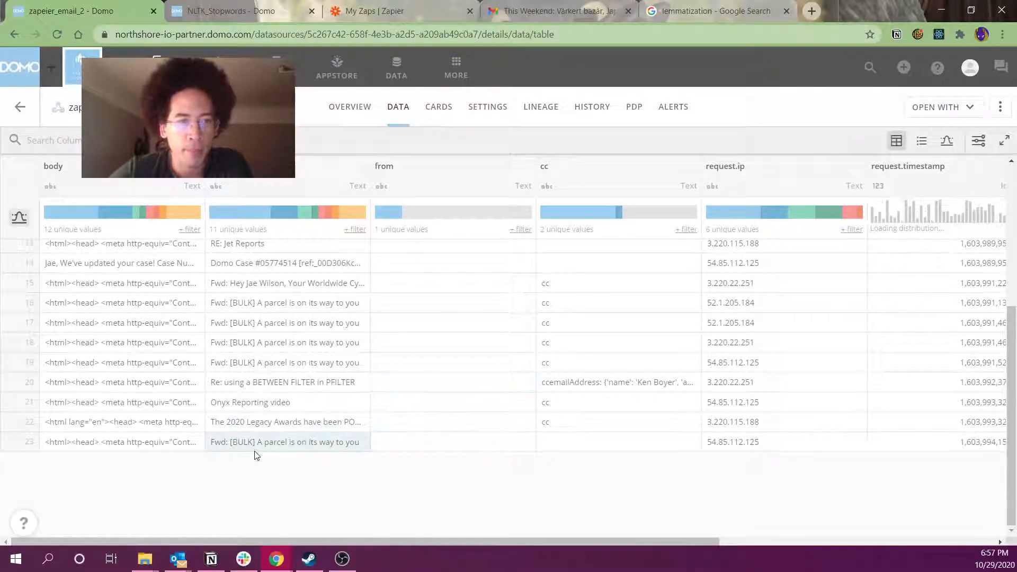
pyautogui.scroll(5, 311, 451)
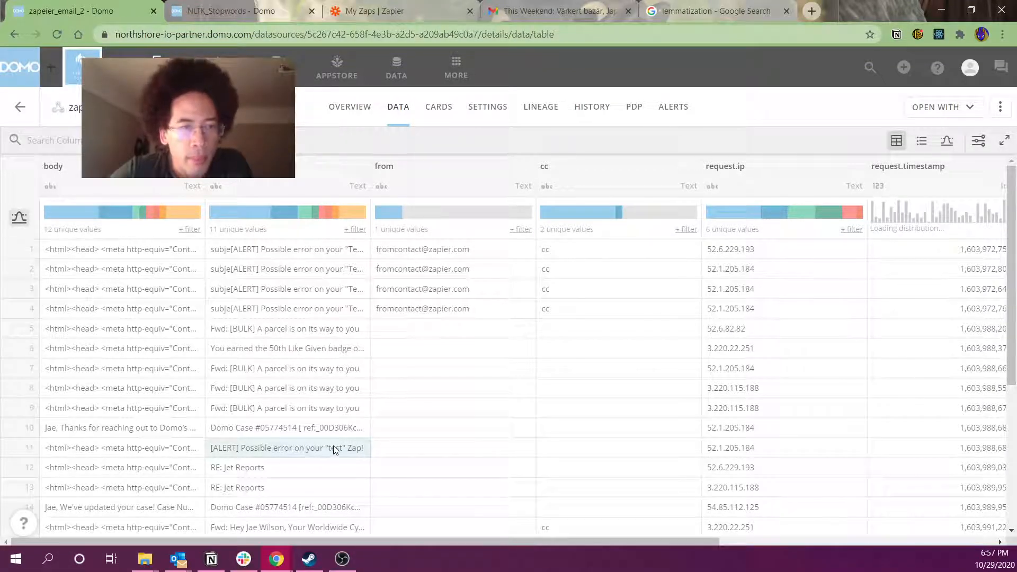
pyautogui.scroll(-4, 334, 451)
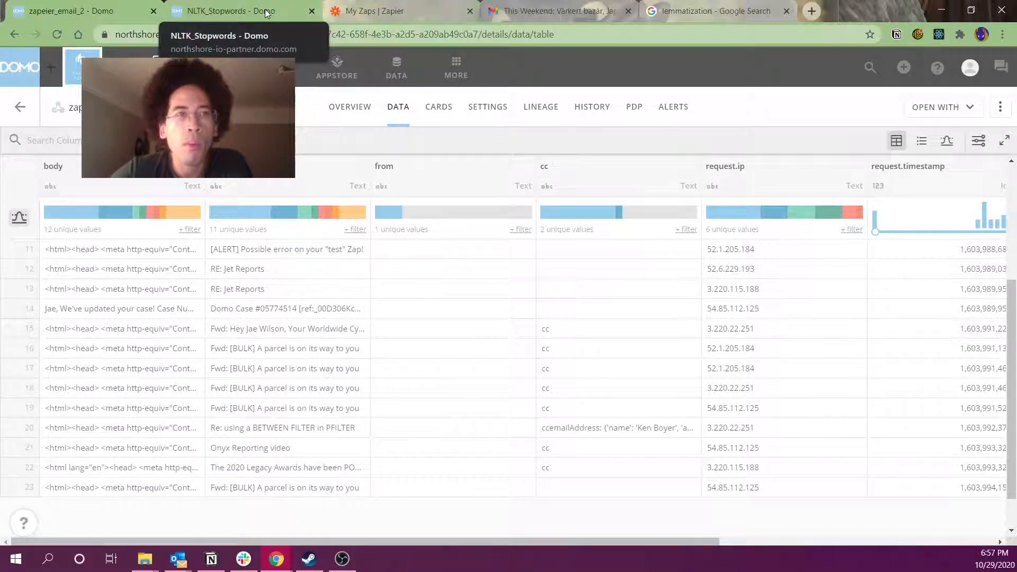
pyautogui.click(363, 11)
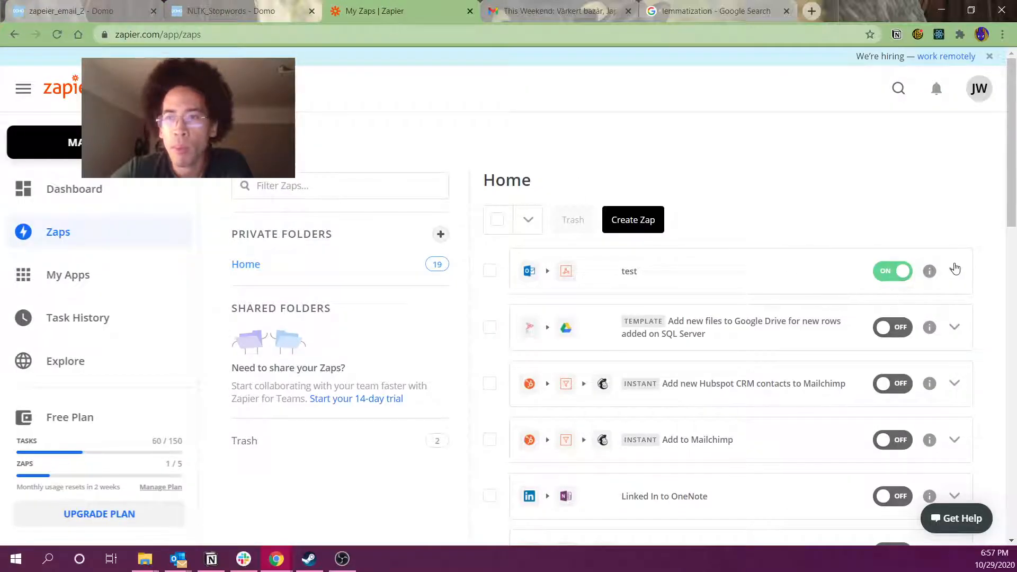
# Run the test Zap manually again; it finds no new emails
pyautogui.click(956, 269)
pyautogui.click(893, 295)
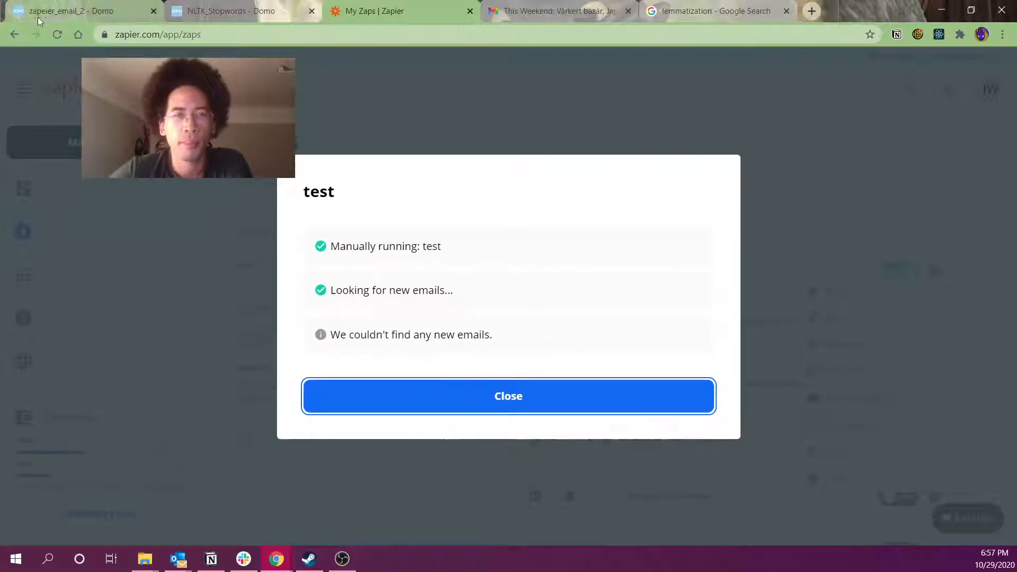
pyautogui.click(96, 20)
pyautogui.click(1000, 106)
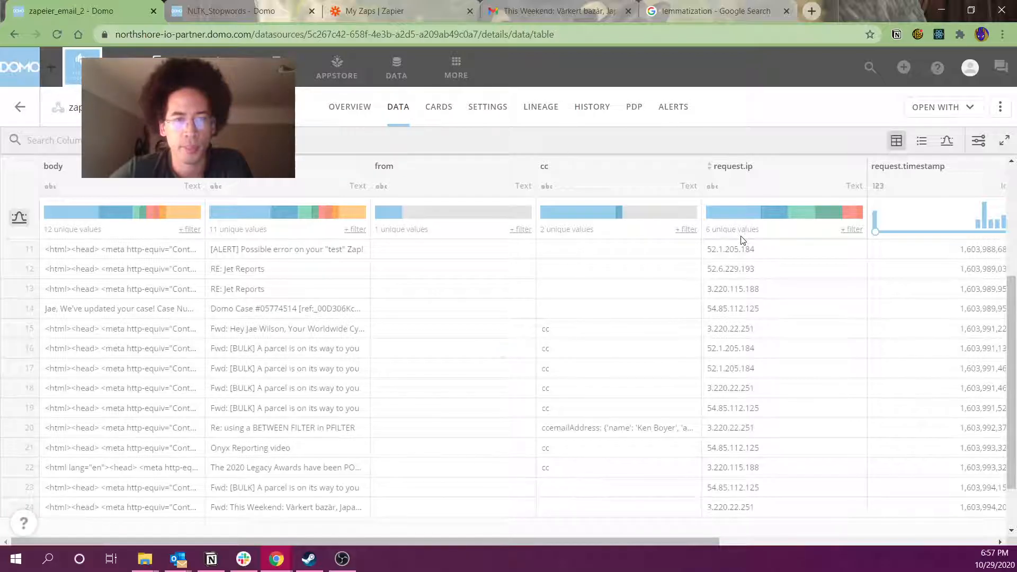
pyautogui.moveTo(142, 507); pyautogui.dragTo(731, 509)
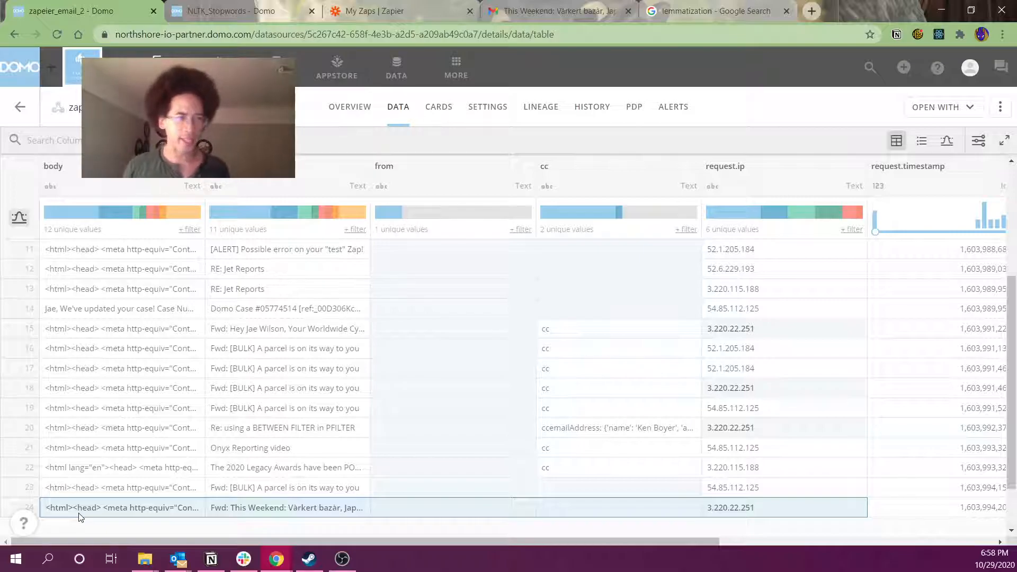
pyautogui.moveTo(113, 270); pyautogui.dragTo(118, 493)
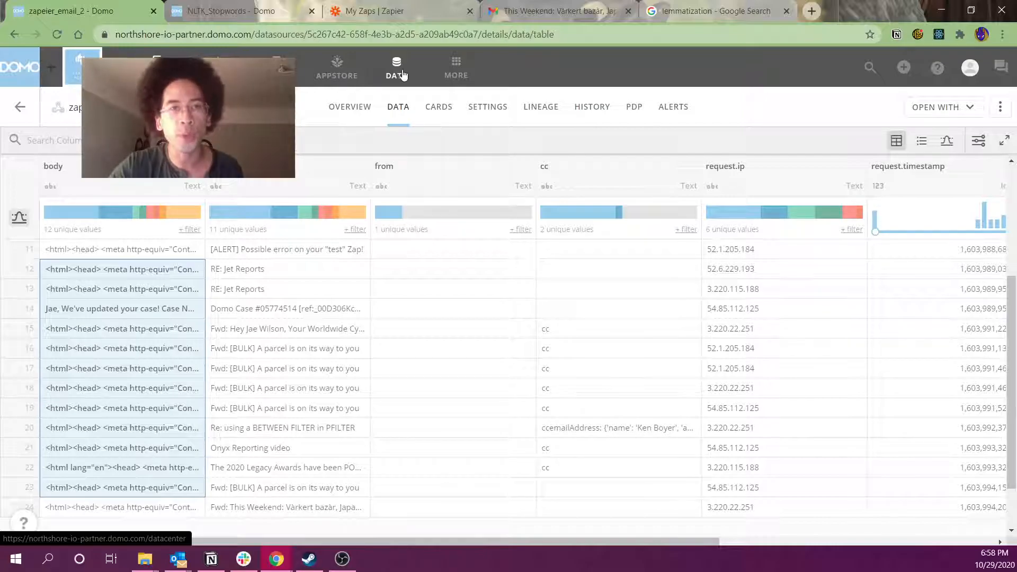
# Show the Jupyter Workspaces list in Domo's data center
pyautogui.click(401, 73)
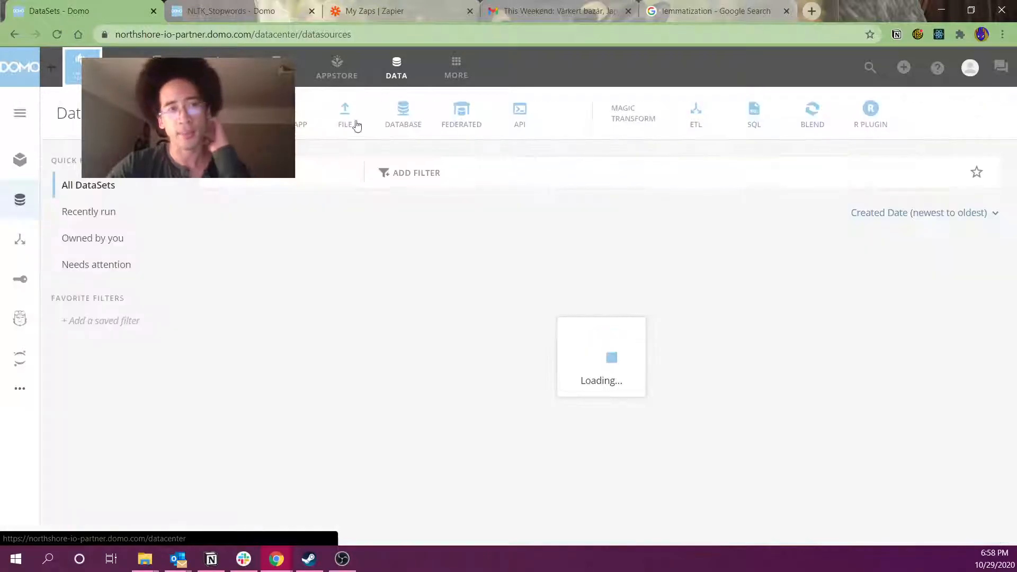
pyautogui.click(20, 358)
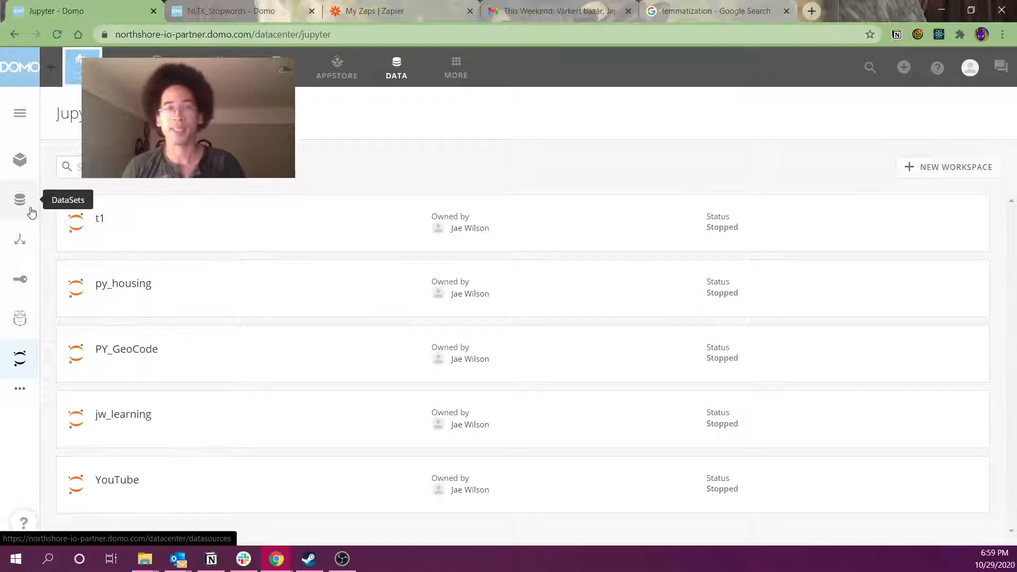
pyautogui.click(380, 8)
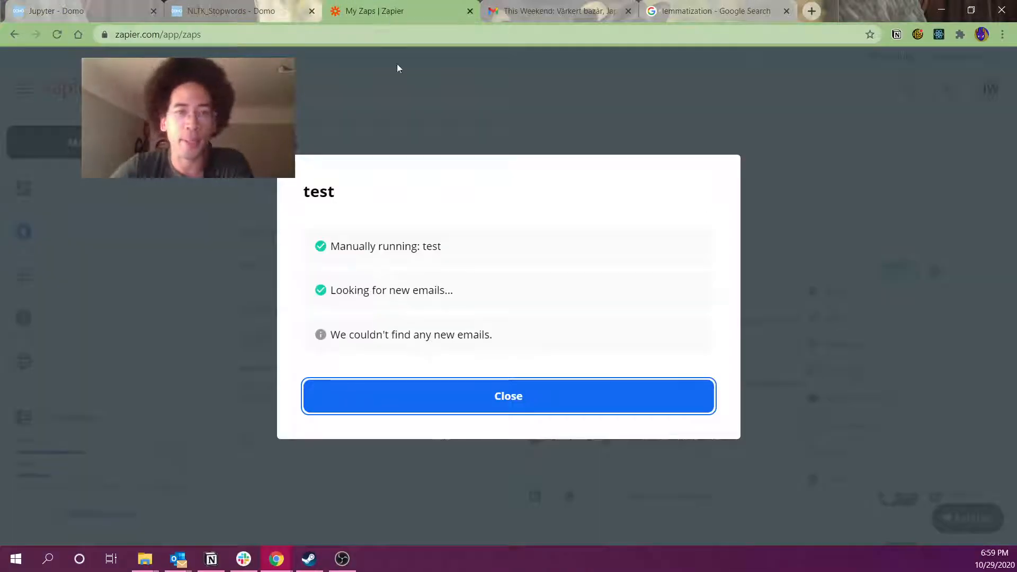
# Add a Formatter by Zapier step with the Text event after the Outlook trigger
pyautogui.click(508, 396)
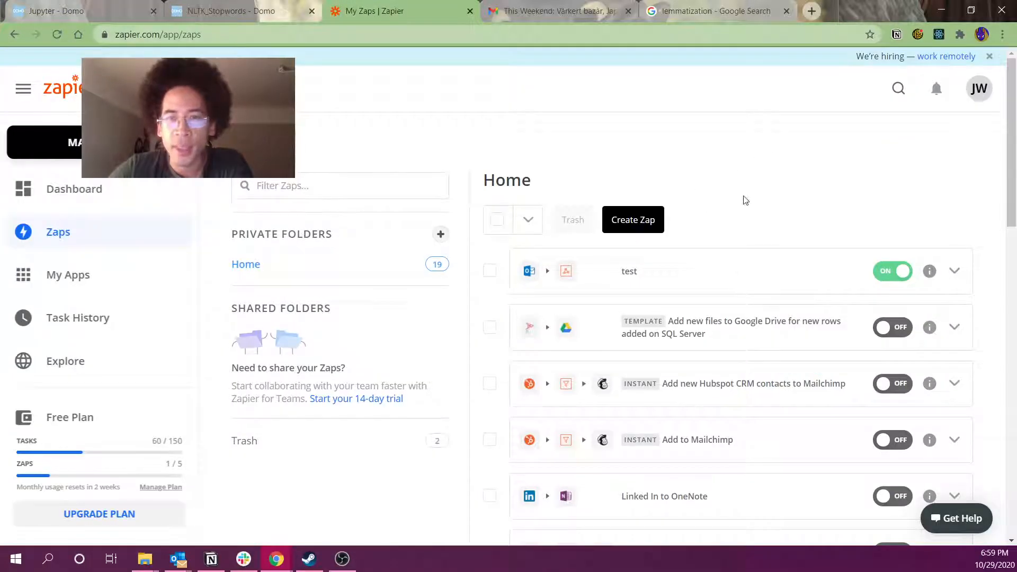
pyautogui.click(694, 272)
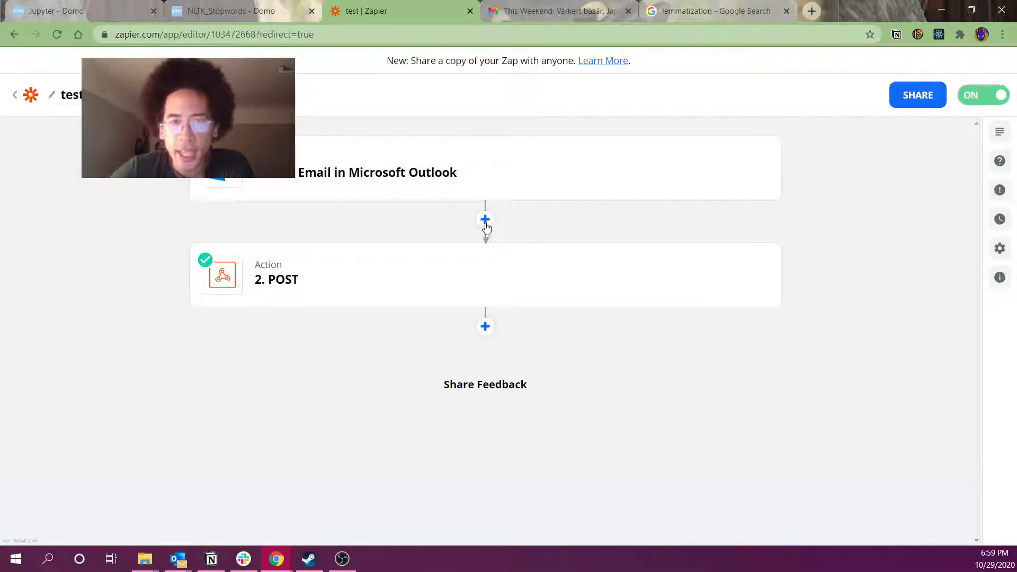
pyautogui.click(486, 220)
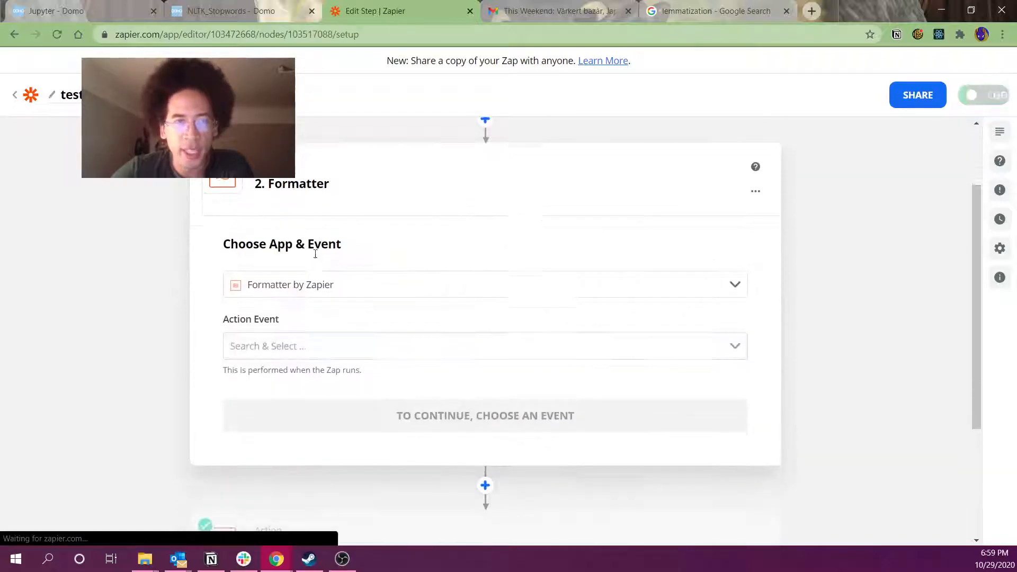
pyautogui.click(276, 344)
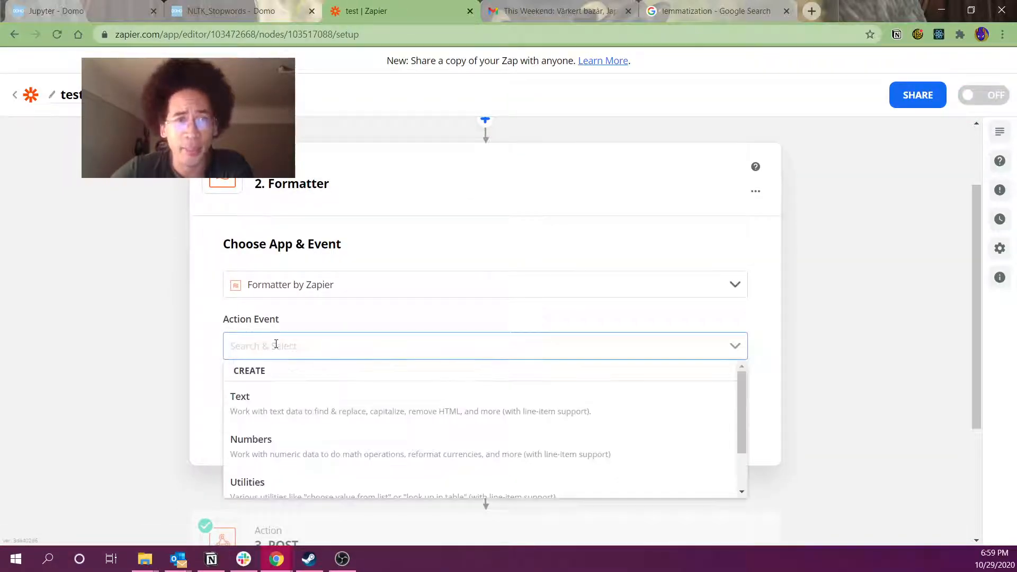
pyautogui.scroll(-1, 303, 405)
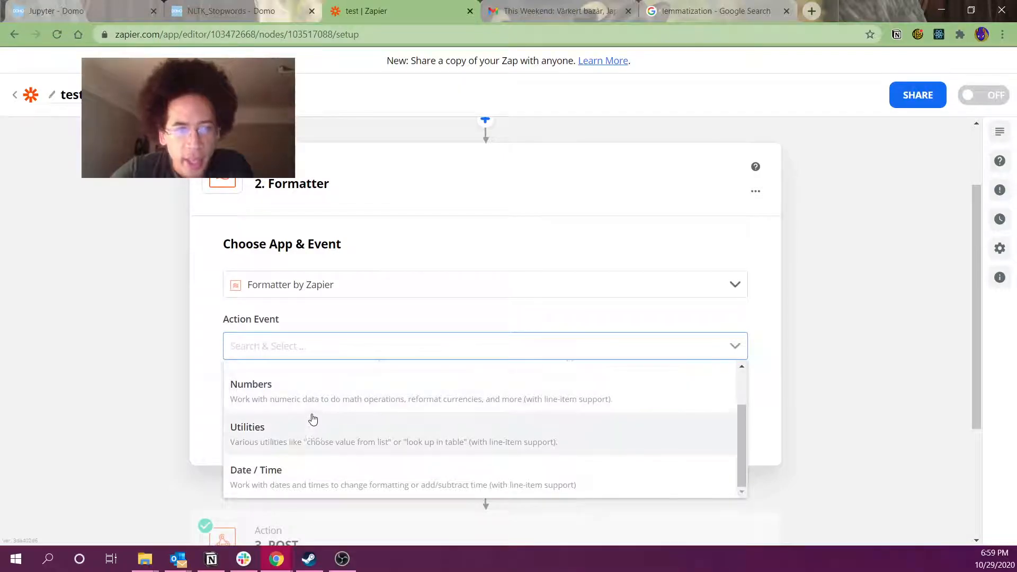
pyautogui.scroll(1, 313, 424)
pyautogui.click(325, 415)
pyautogui.click(317, 420)
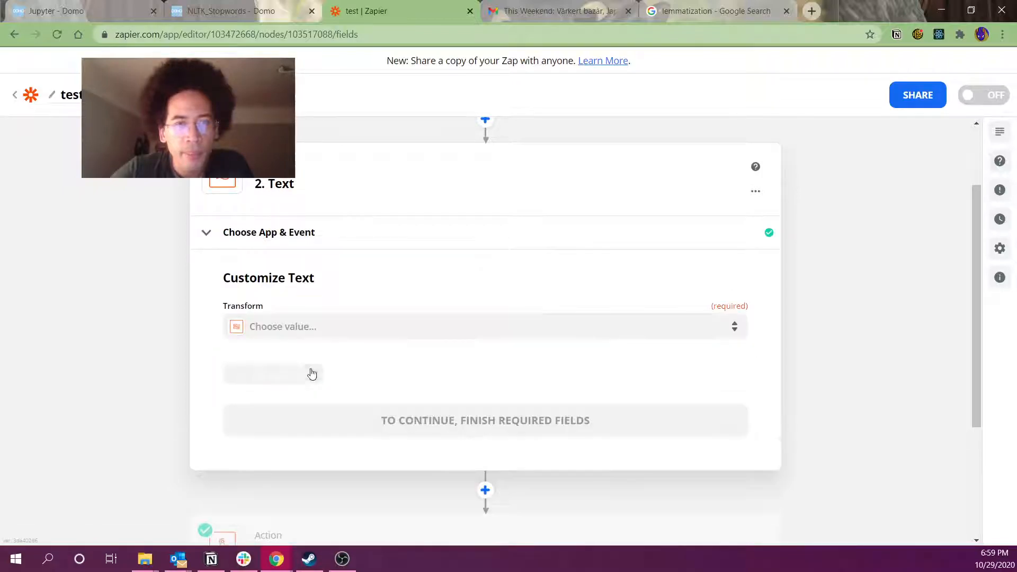
# Set the transform to Remove HTML Tags with the email's Body Content as input
pyautogui.click(346, 331)
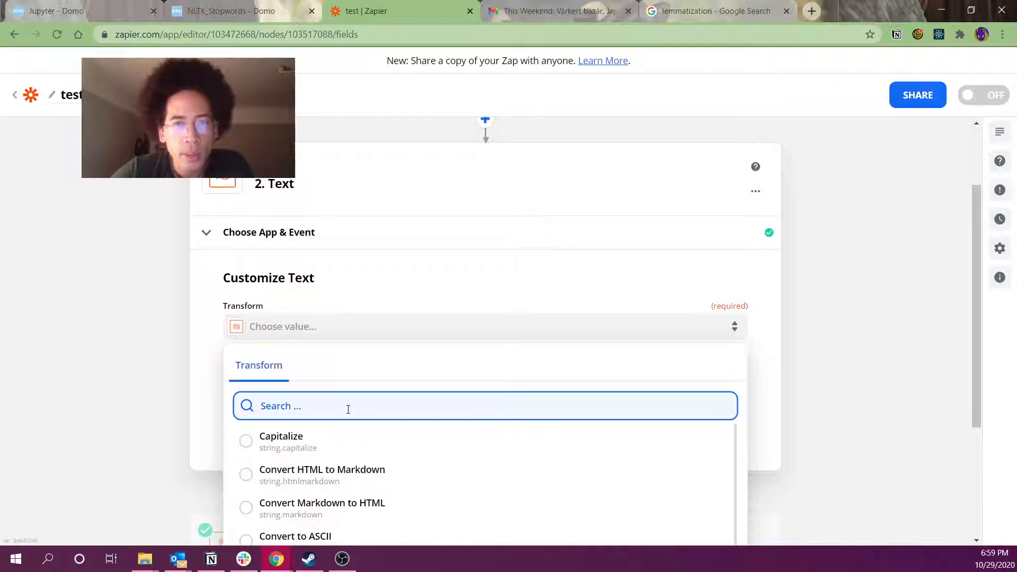
pyautogui.scroll(-4, 348, 413)
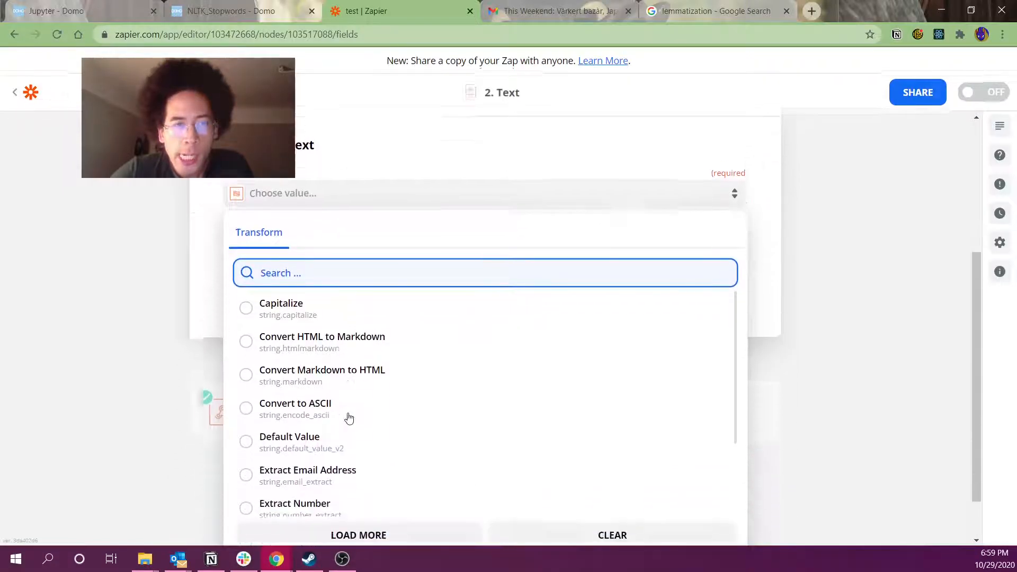
pyautogui.scroll(-6, 385, 388)
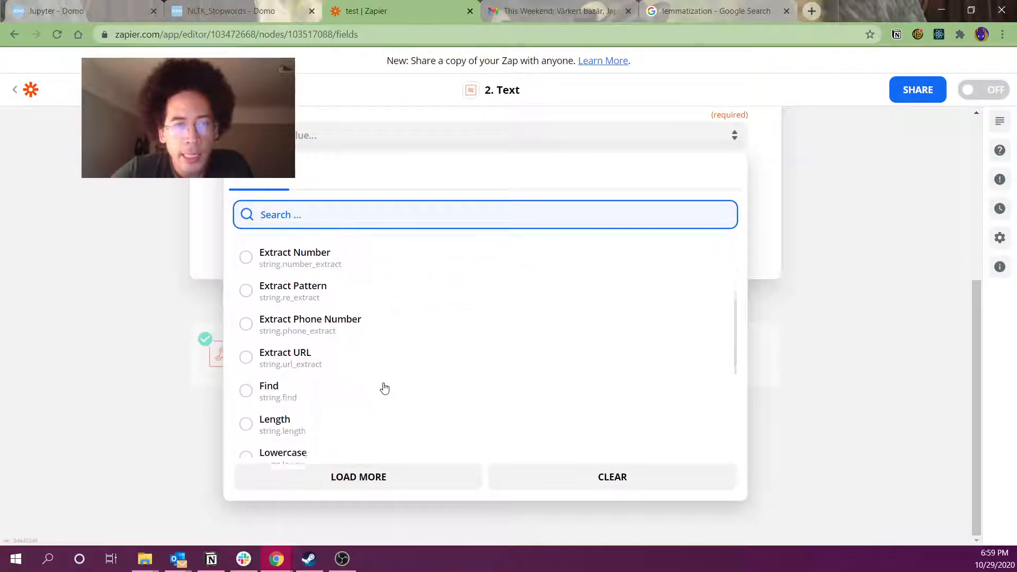
pyautogui.click(316, 387)
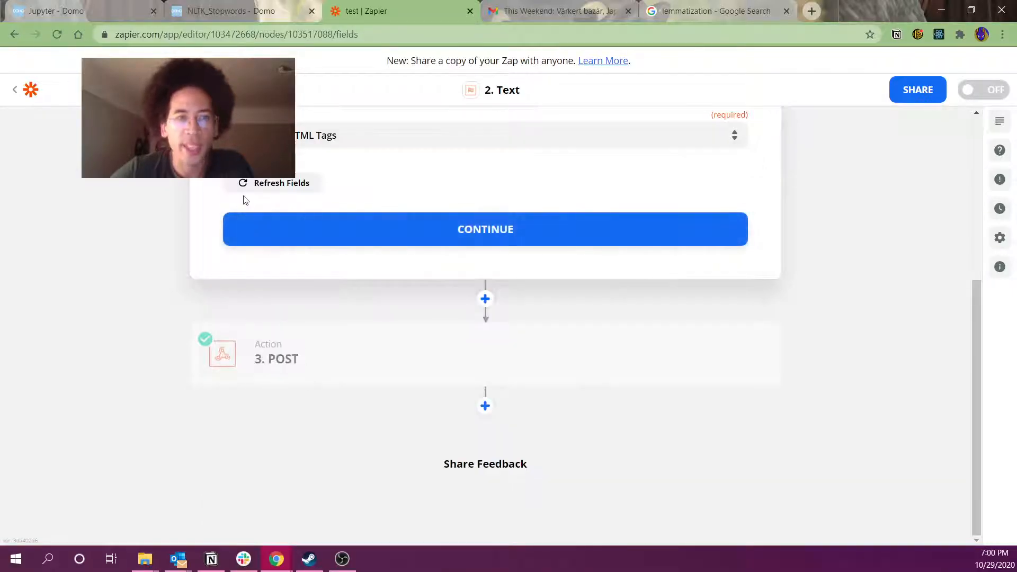
pyautogui.click(264, 324)
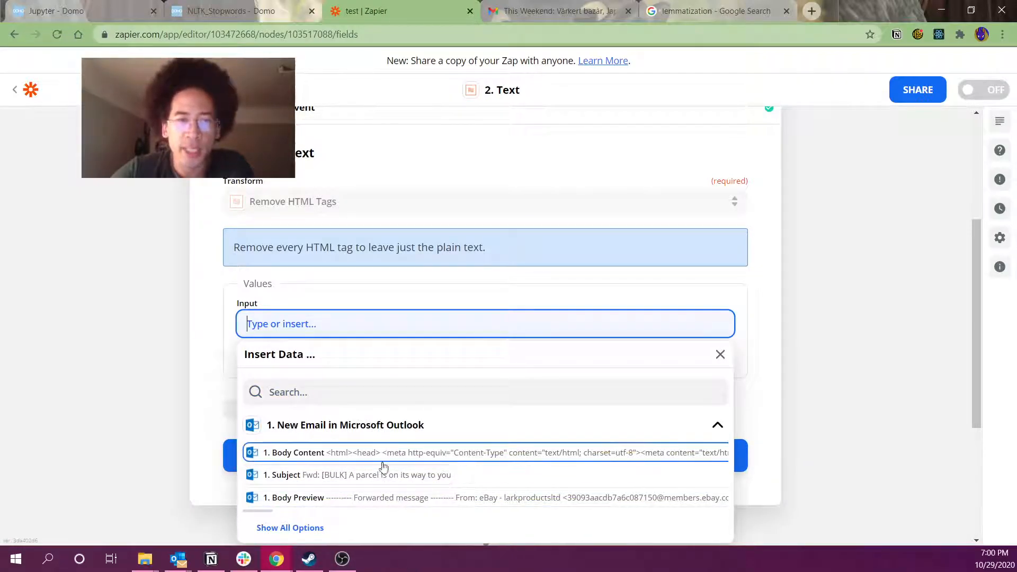
pyautogui.click(298, 454)
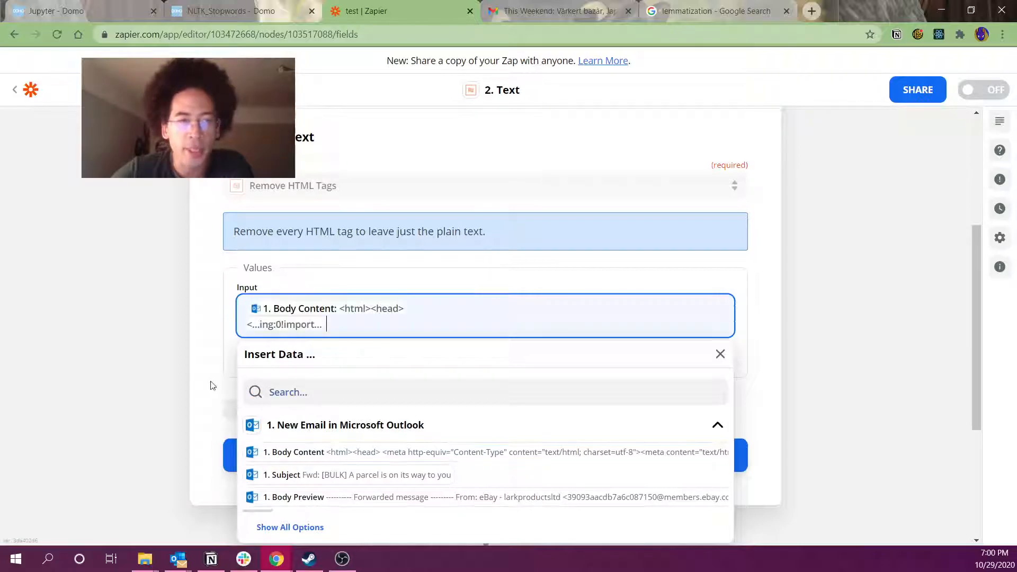
pyautogui.click(201, 369)
pyautogui.click(299, 406)
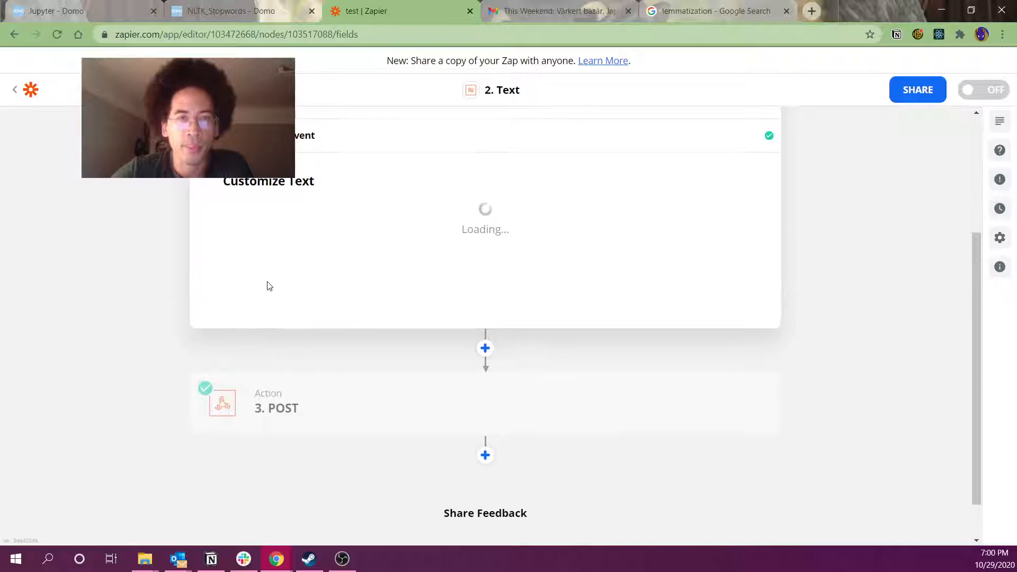
# Test the Remove HTML Tags step, confirm plain-text body output, and continue to step 3 POST
pyautogui.scroll(-10, 241, 375)
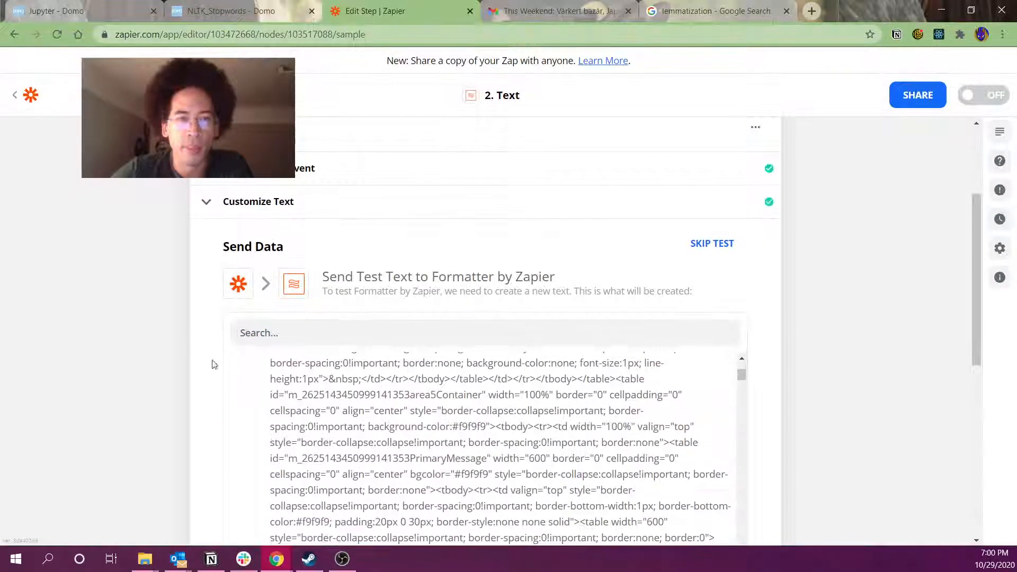
pyautogui.scroll(-12, 346, 276)
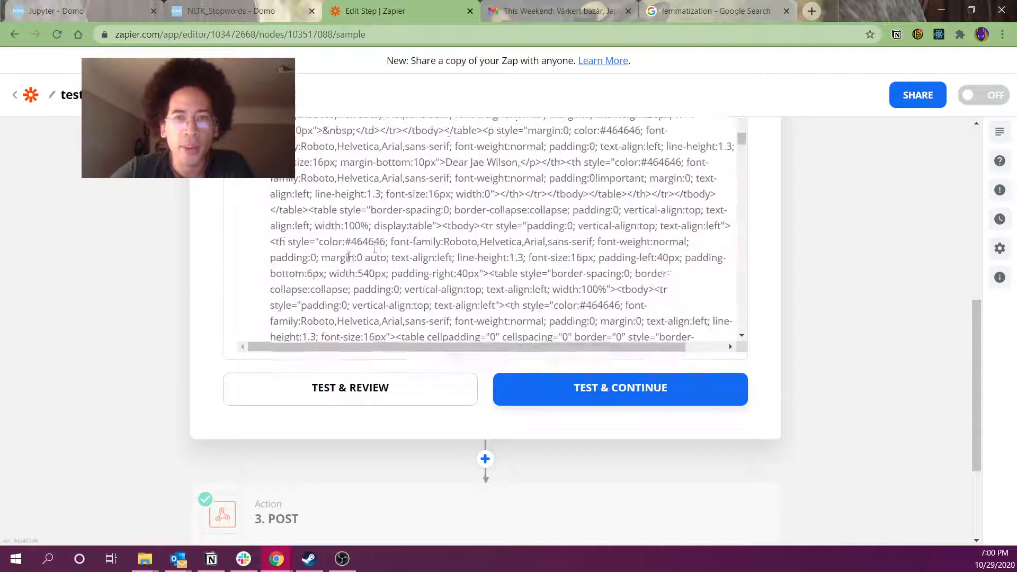
pyautogui.moveTo(744, 143); pyautogui.dragTo(766, 340)
pyautogui.scroll(8, 506, 300)
pyautogui.scroll(10, 506, 299)
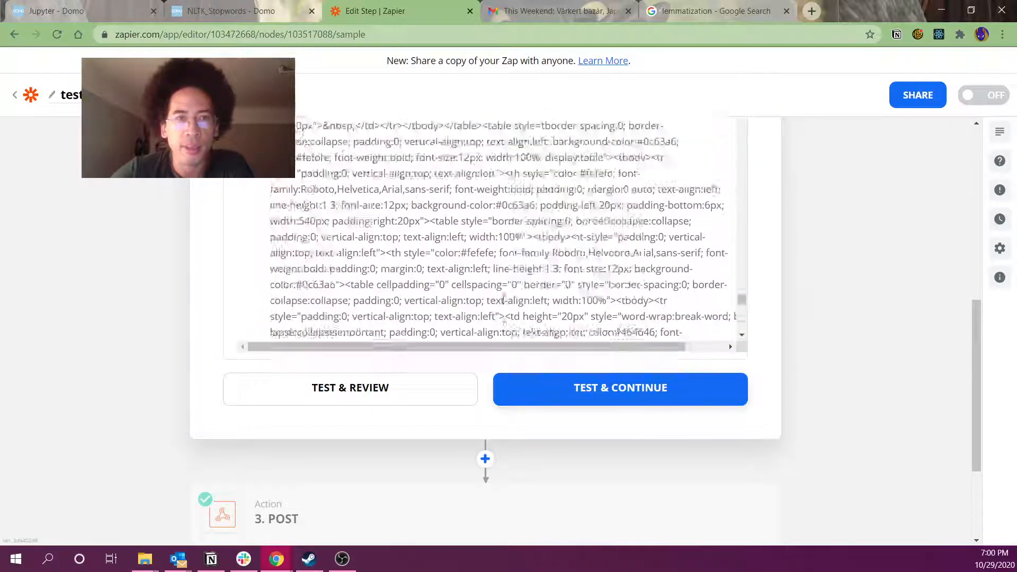
pyautogui.scroll(5, 504, 299)
pyautogui.scroll(3, 154, 314)
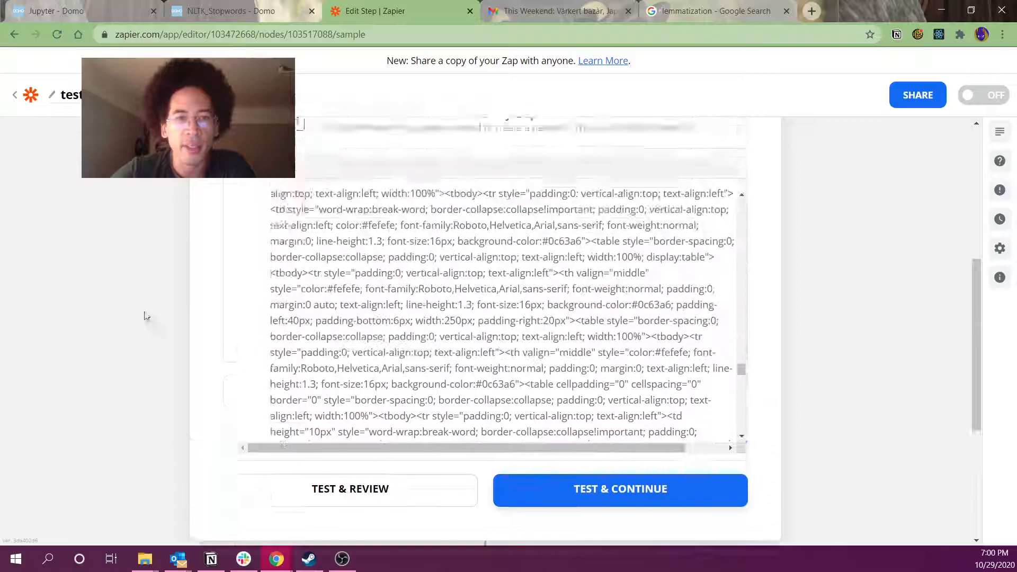
pyautogui.scroll(-3, 212, 352)
pyautogui.click(305, 376)
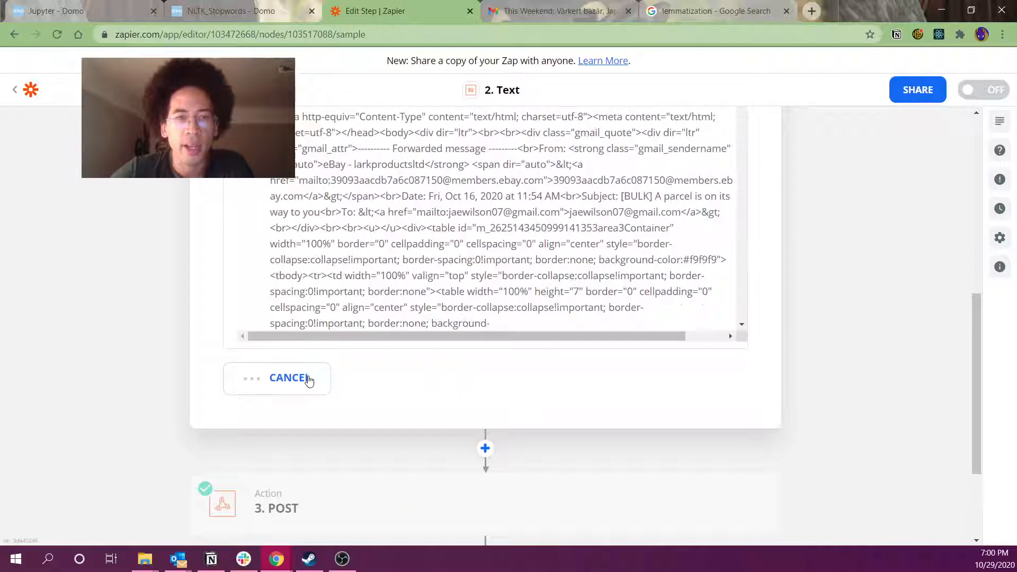
pyautogui.scroll(-5, 598, 339)
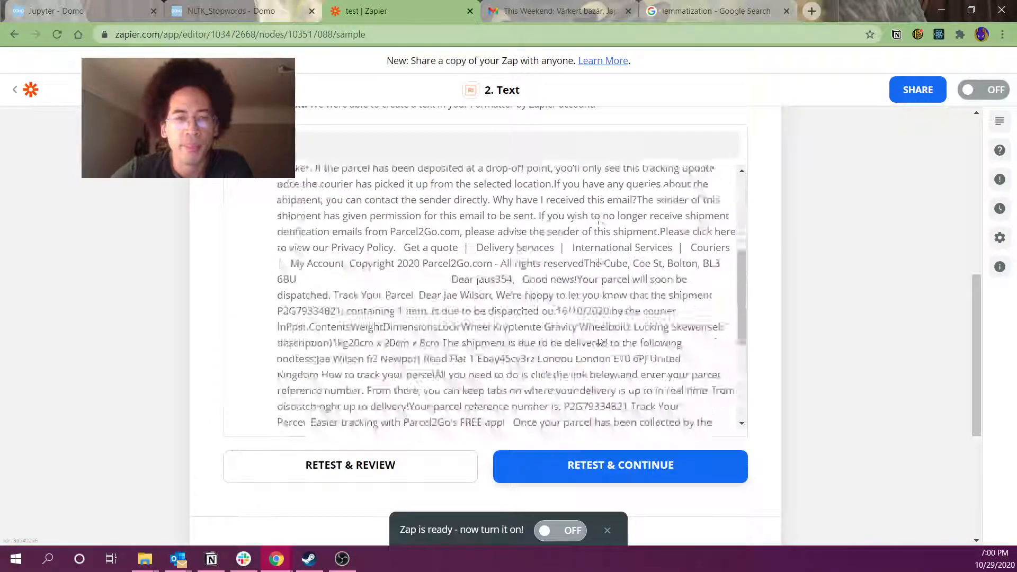
pyautogui.moveTo(434, 236); pyautogui.dragTo(585, 379)
pyautogui.scroll(-1, 577, 377)
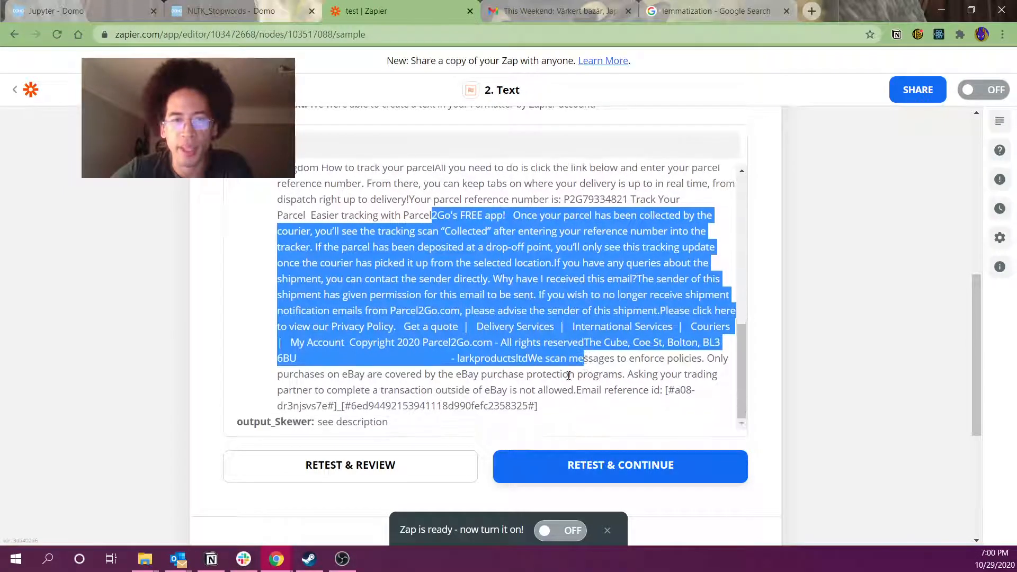
pyautogui.click(598, 466)
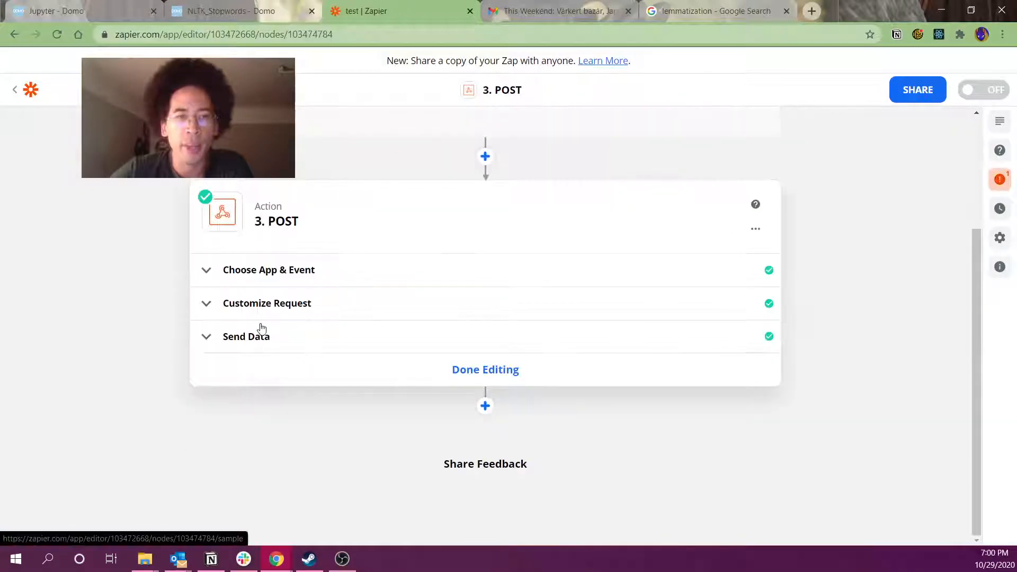
# Add a bodyClean data row mapped to the Text step's cleaned Body Content in the POST request
pyautogui.click(265, 310)
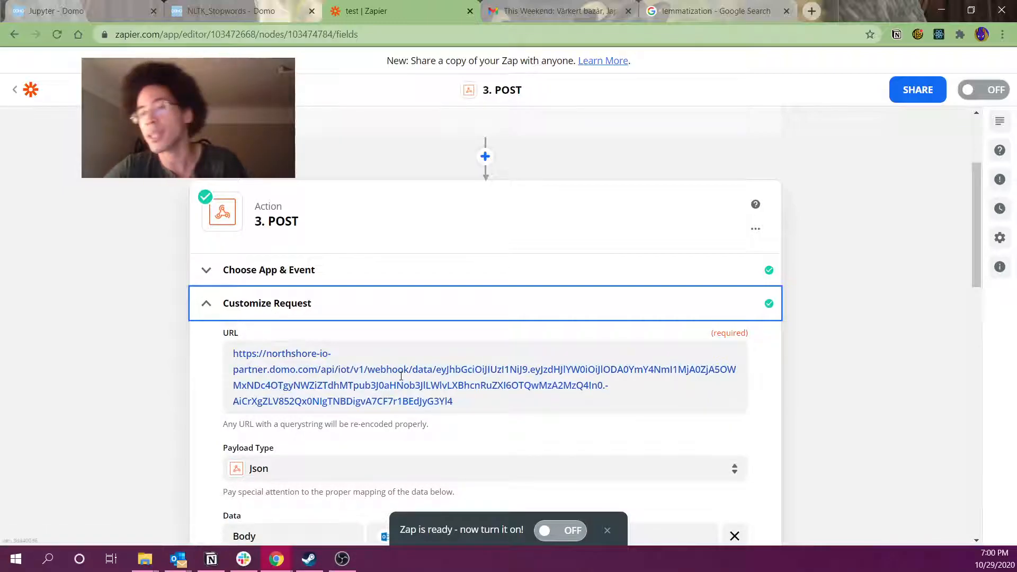
pyautogui.scroll(-5, 347, 429)
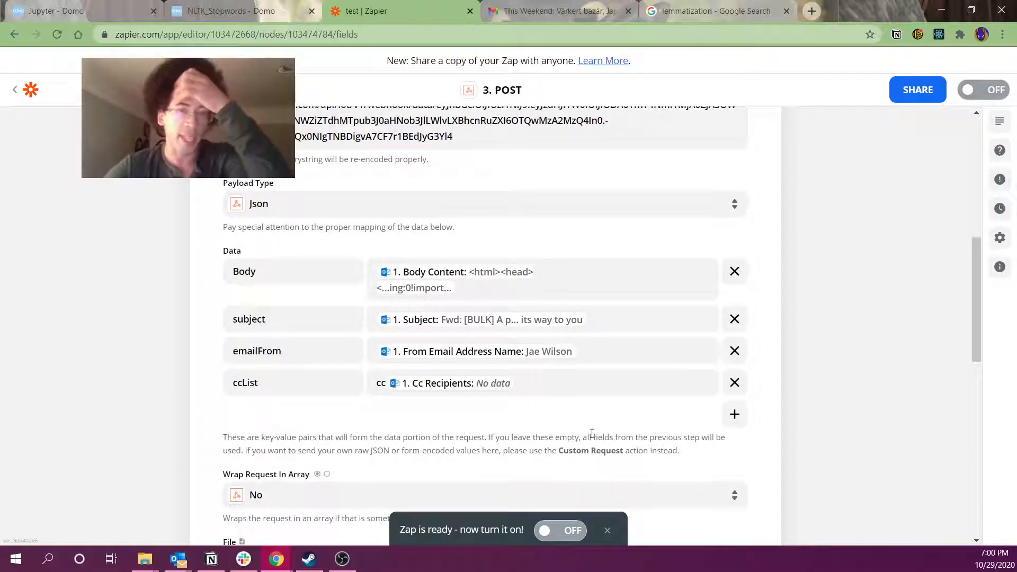
pyautogui.click(734, 414)
pyautogui.click(391, 383)
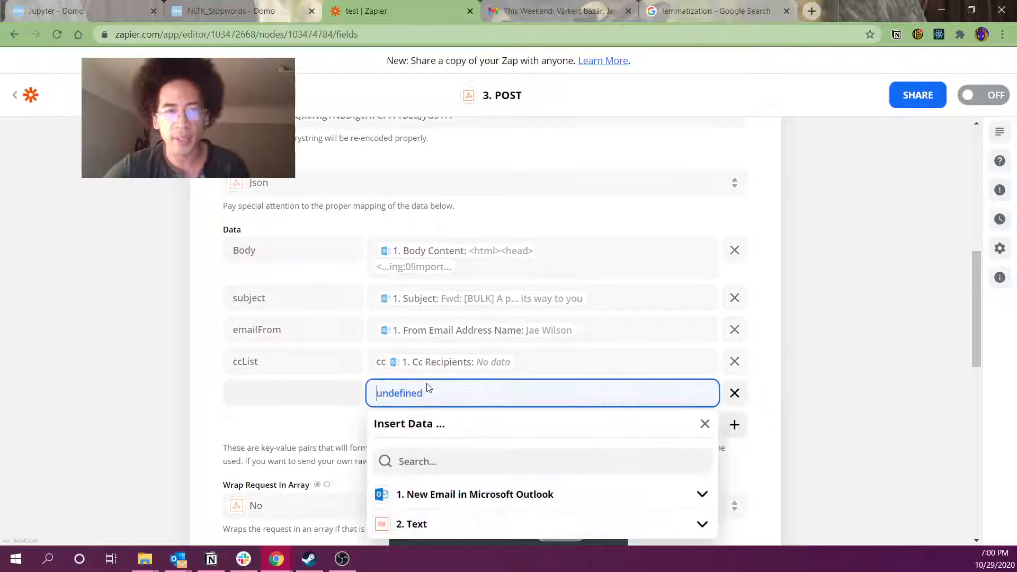
pyautogui.click(440, 449)
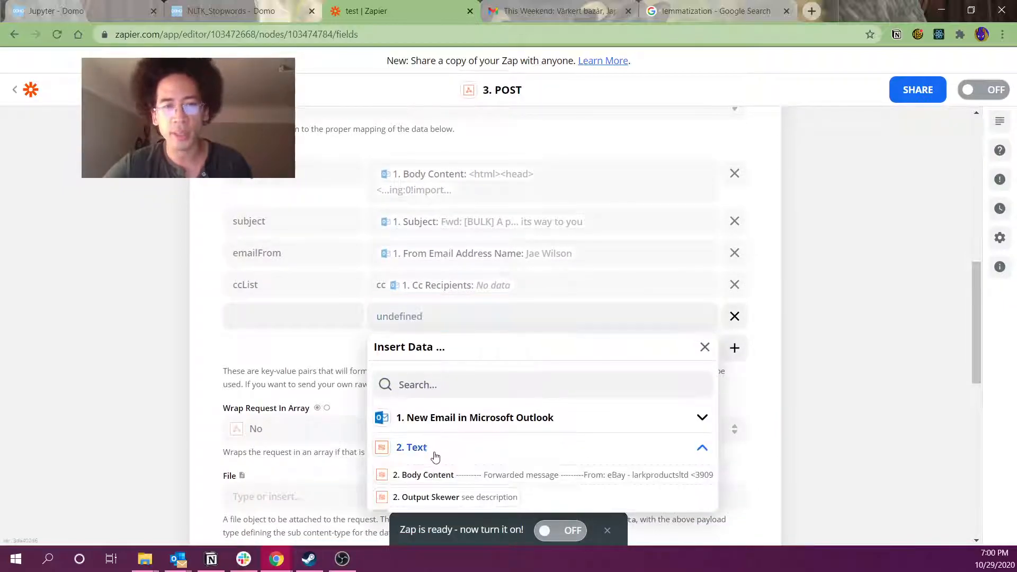
pyautogui.click(447, 475)
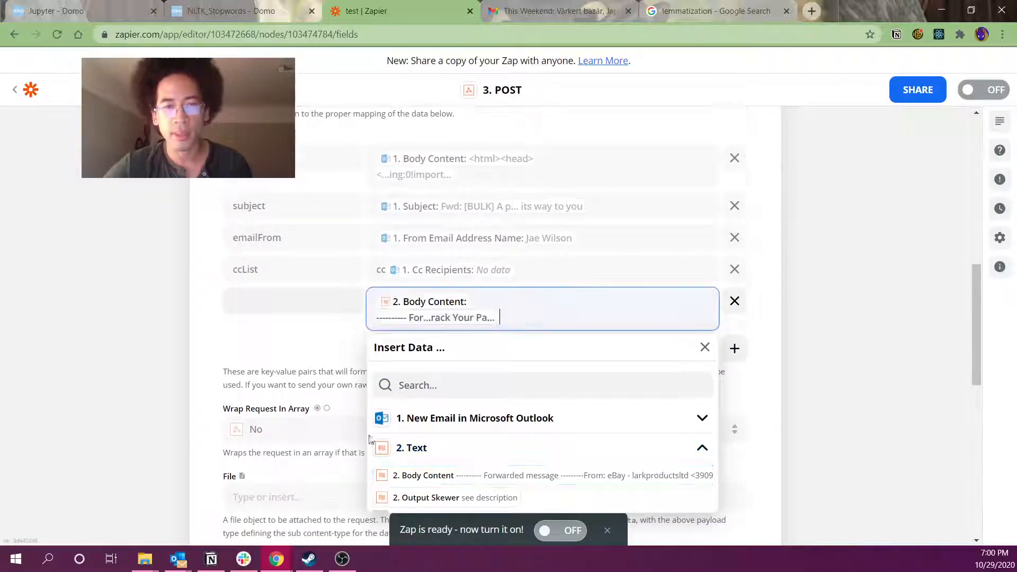
pyautogui.click(310, 312)
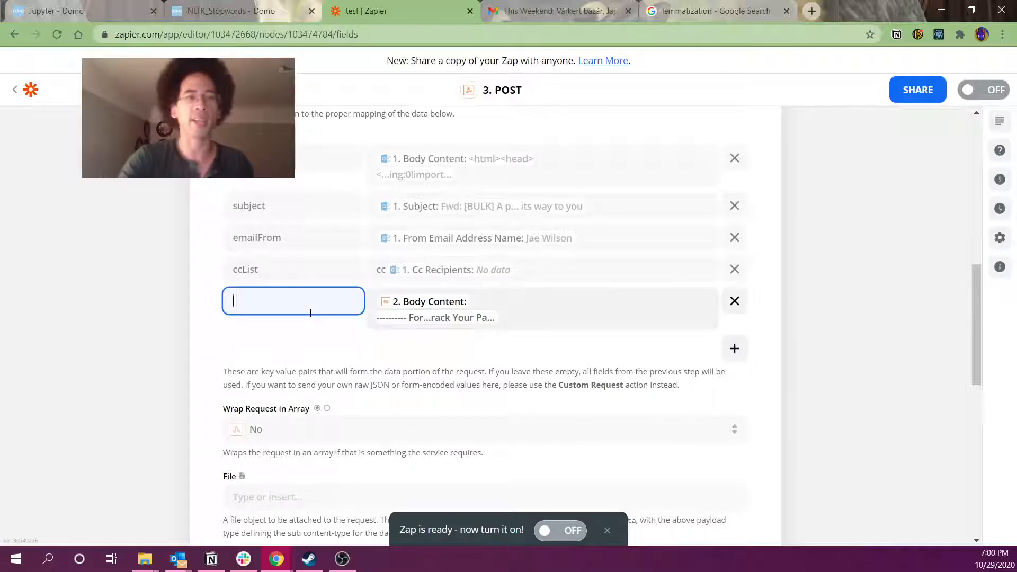
pyautogui.press('BackSpace')
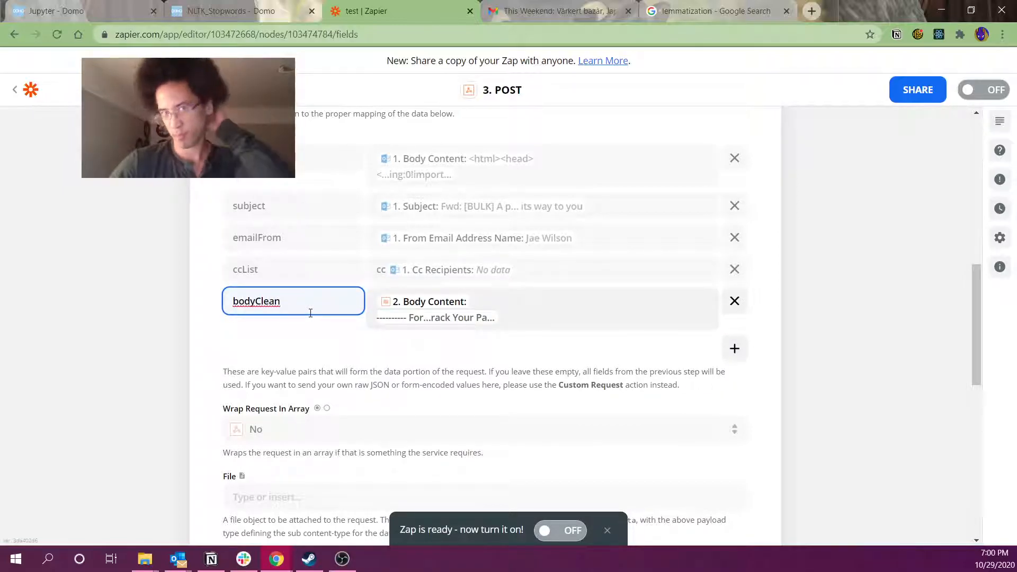
pyautogui.scroll(-10, 804, 355)
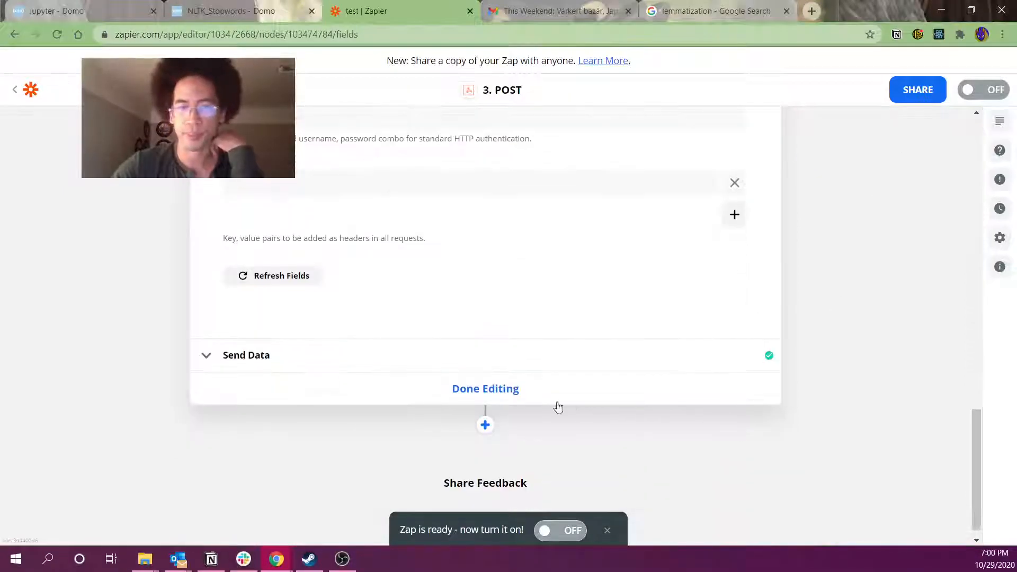
pyautogui.click(464, 389)
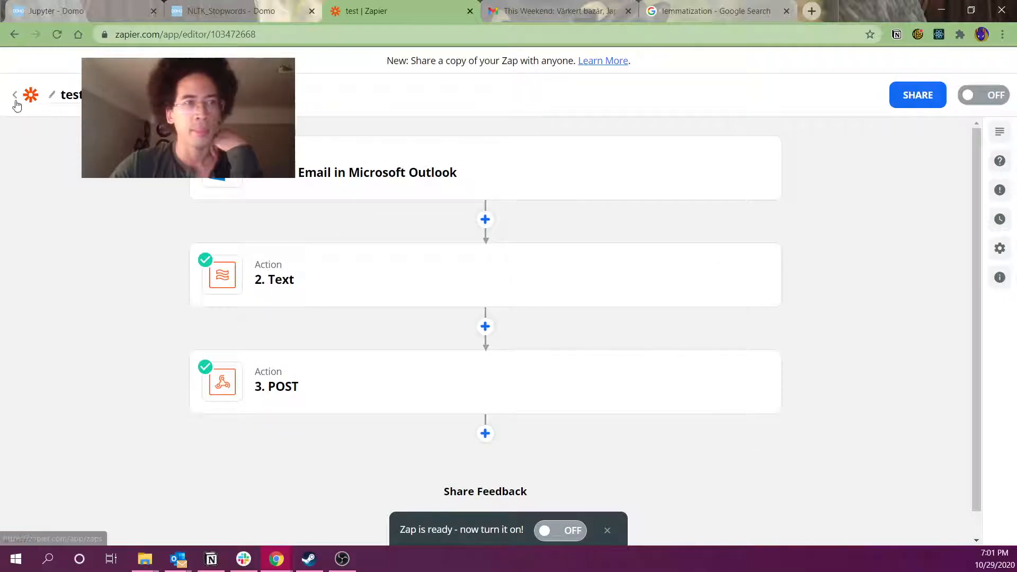
pyautogui.click(14, 99)
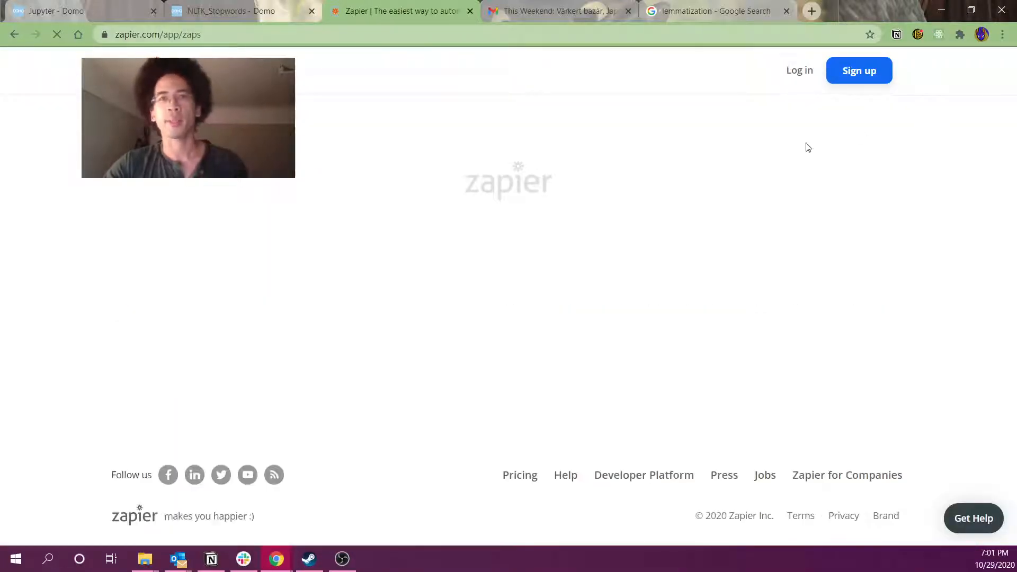
# Open the 'Just scheduled: DSF Lunch & Learn' email in All Mail and begin a reply
pyautogui.click(715, 10)
pyautogui.click(551, 12)
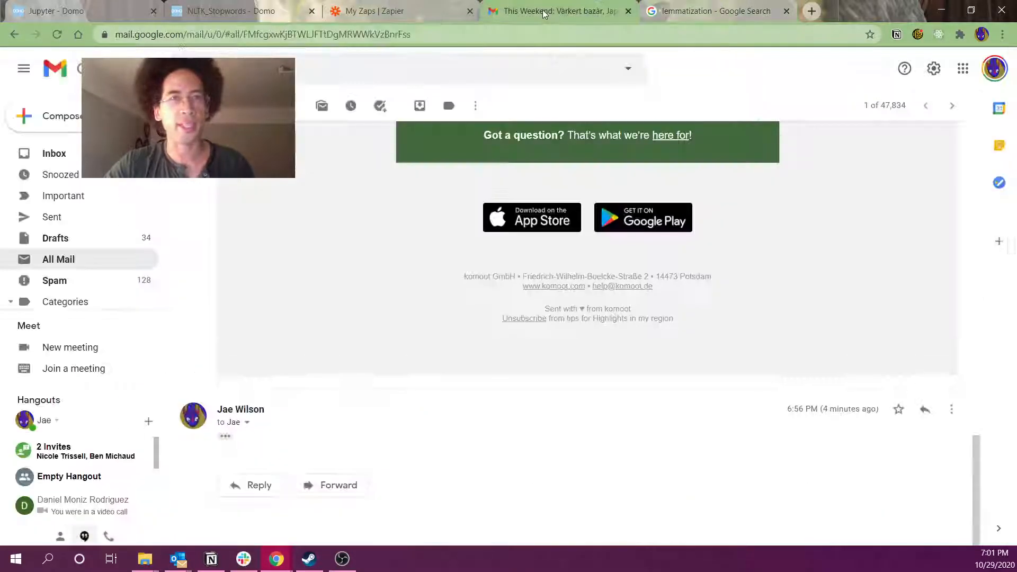
pyautogui.click(187, 105)
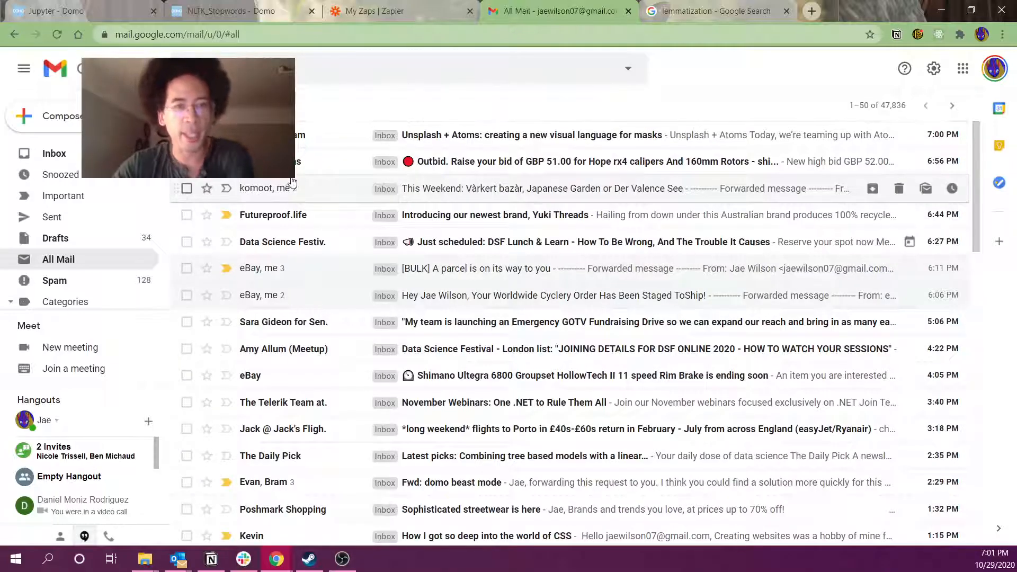
pyautogui.click(308, 248)
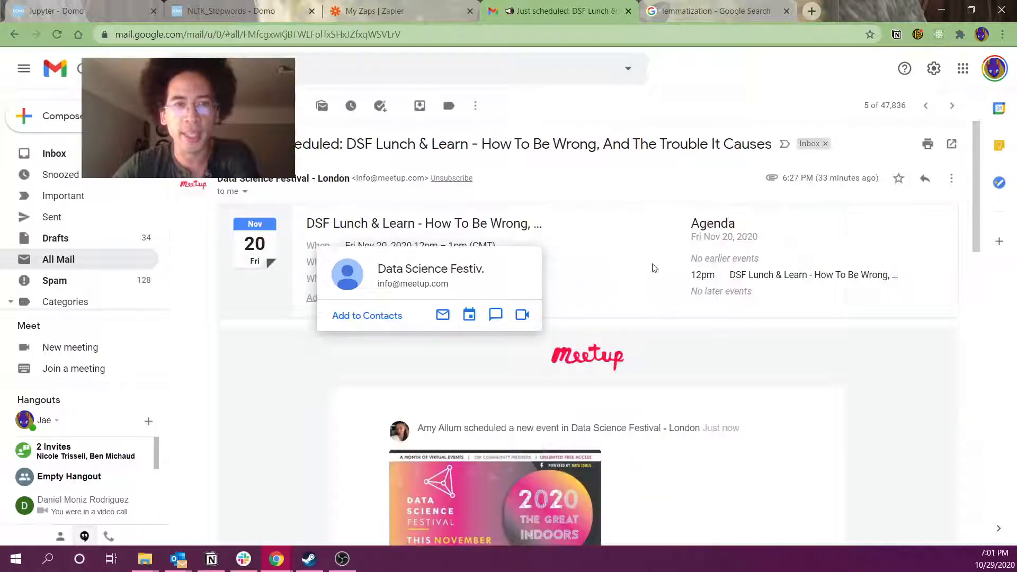
pyautogui.click(923, 178)
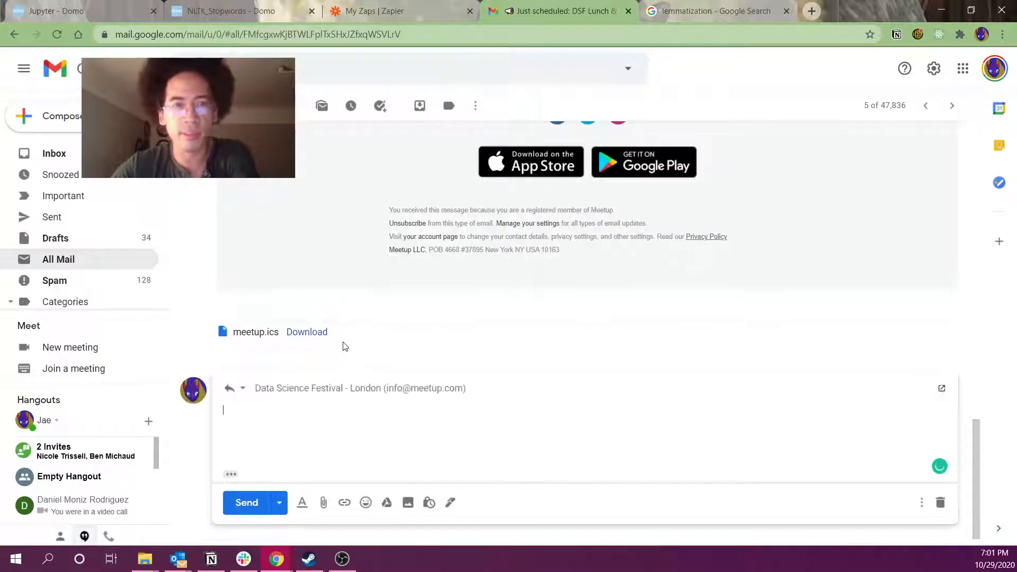
# Switch to forwarding the DSF Lunch & Learn email, addressed to your own e-mail
pyautogui.click(517, 402)
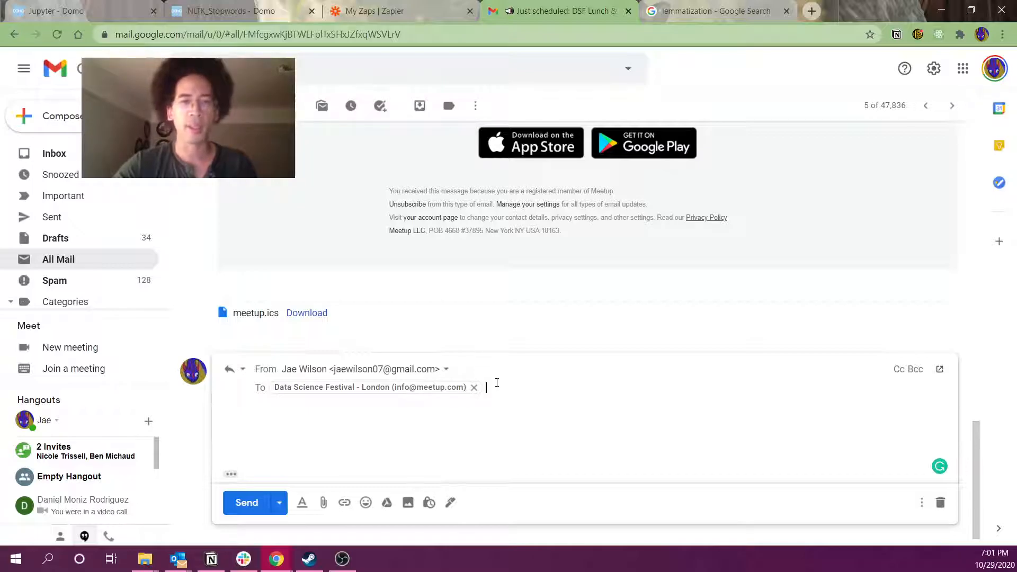
pyautogui.scroll(15, 730, 247)
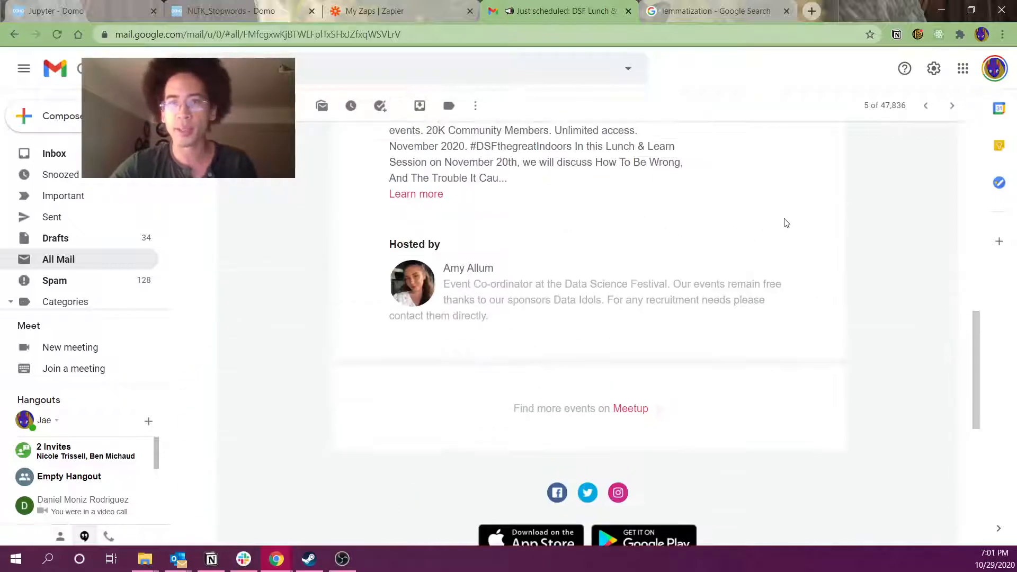
pyautogui.click(946, 185)
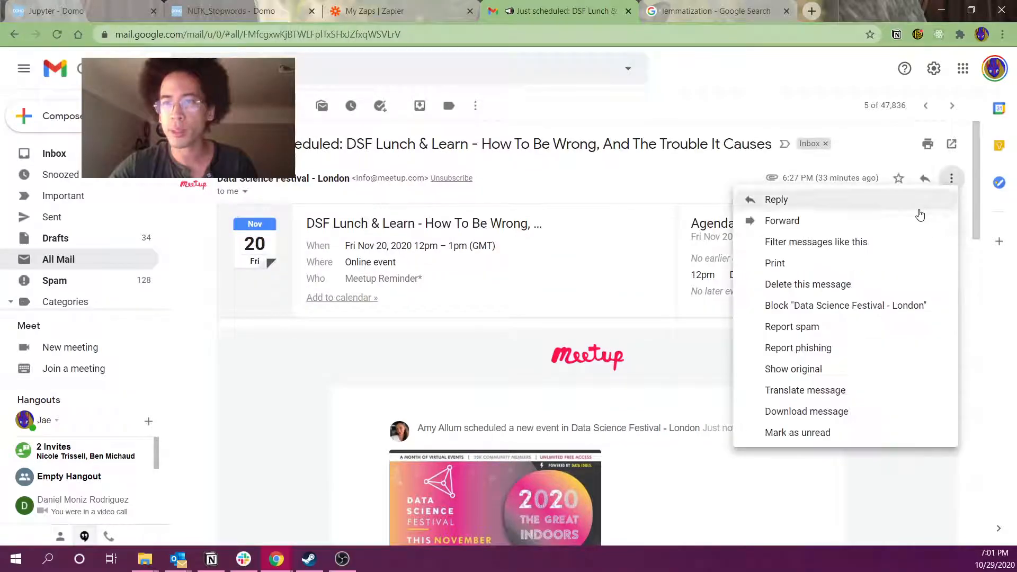
pyautogui.click(351, 331)
pyautogui.scroll(-5, 419, 330)
pyautogui.scroll(6, 438, 325)
pyautogui.scroll(-10, 447, 323)
pyautogui.scroll(-8, 447, 324)
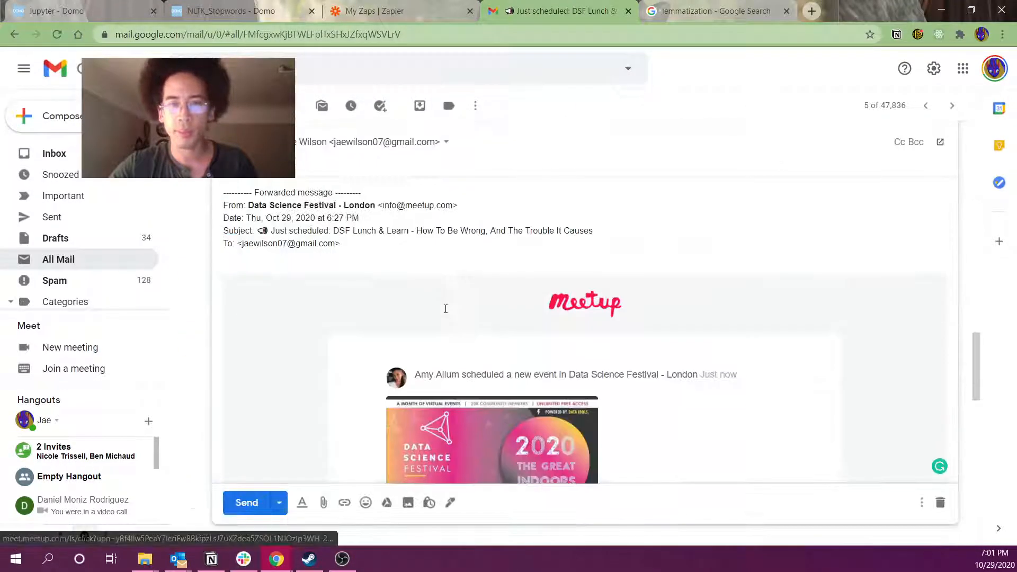
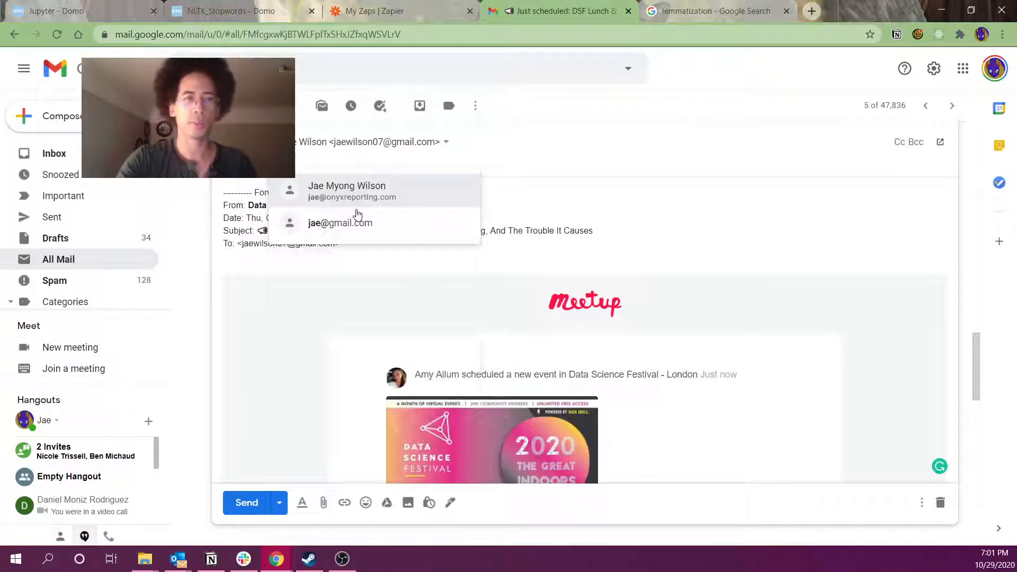
pyautogui.press('Return')
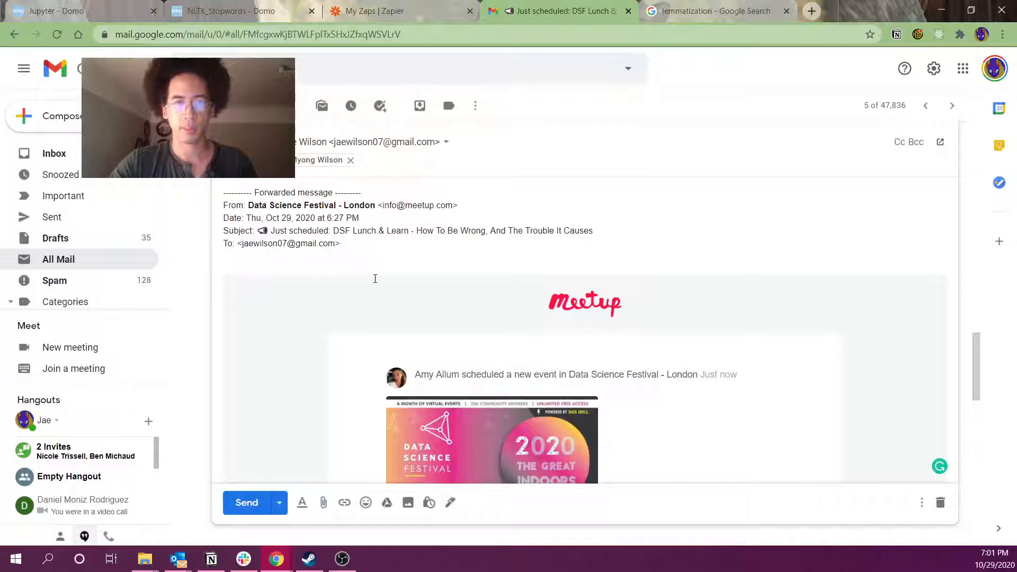
# Add the note "this data science thing might be cool." and send the forward
pyautogui.click(384, 239)
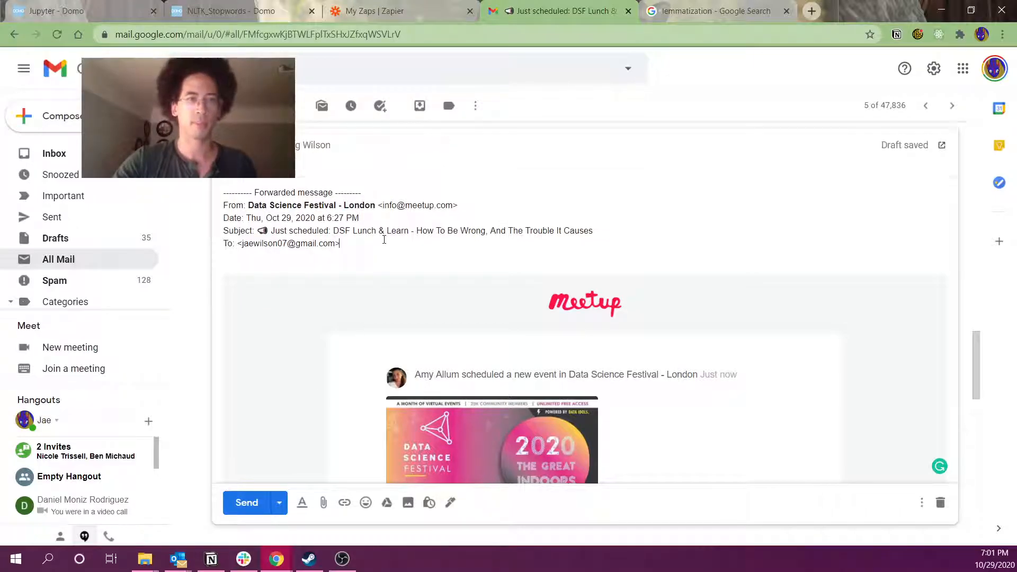
pyautogui.press('Return')
pyautogui.write('this data science thi')
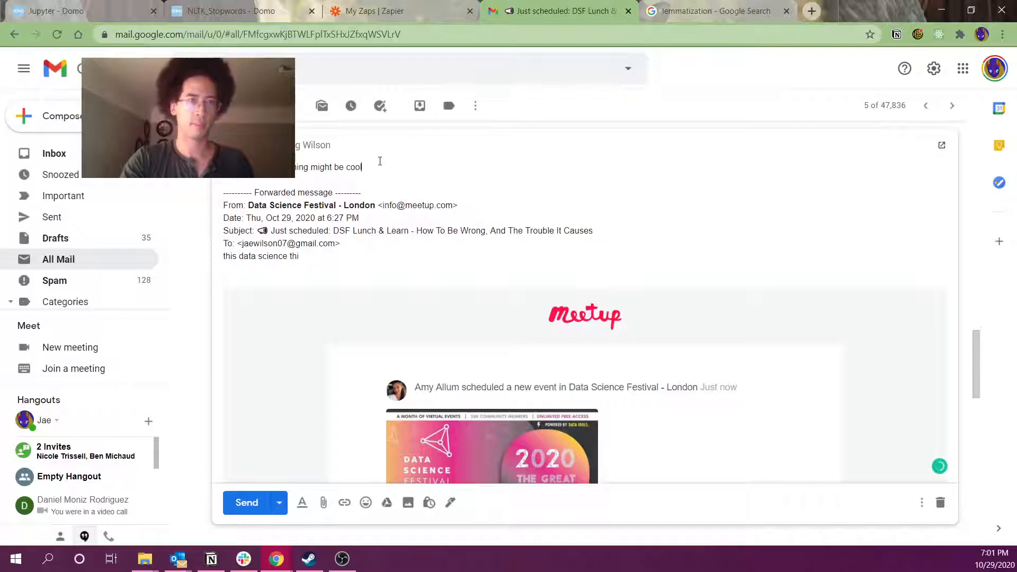
pyautogui.click(253, 510)
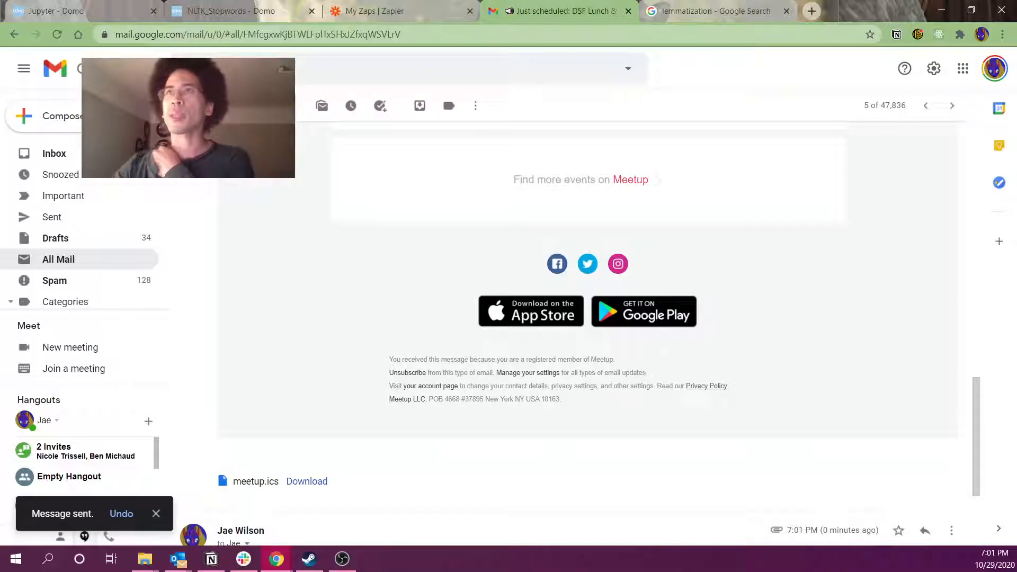
pyautogui.hotkey('alt', 'Tab')
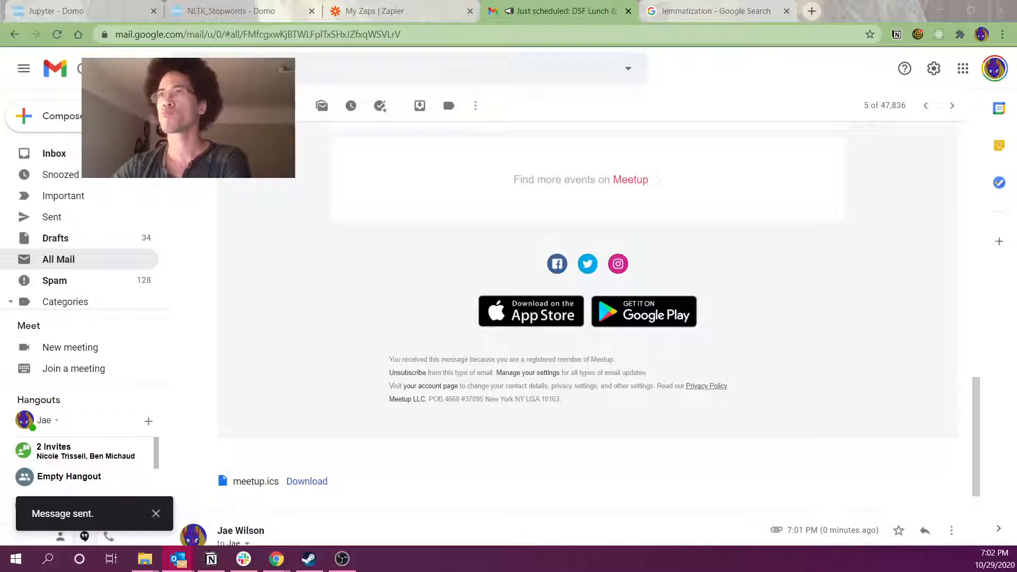
pyautogui.scroll(14, 742, 334)
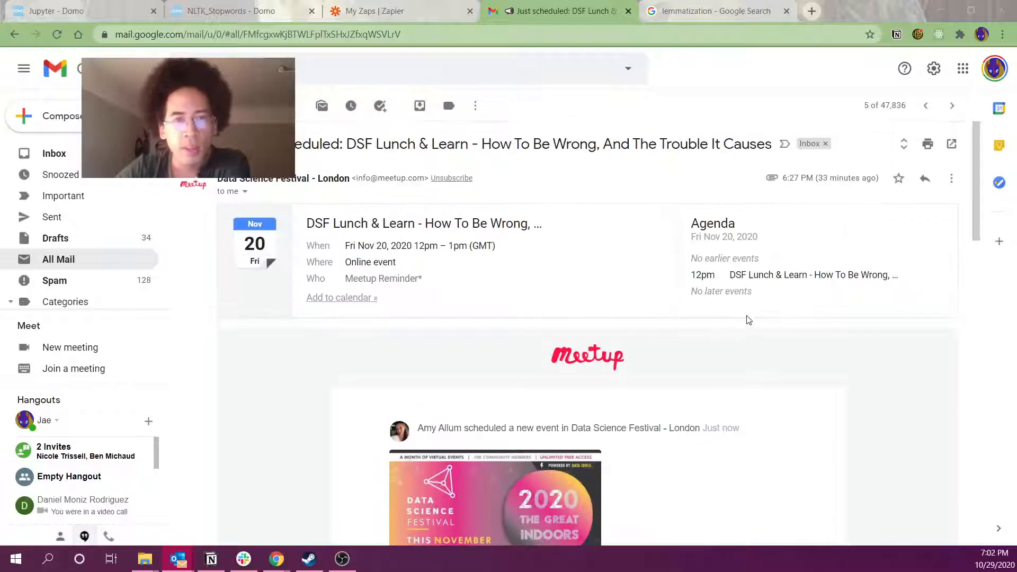
pyautogui.scroll(-16, 747, 313)
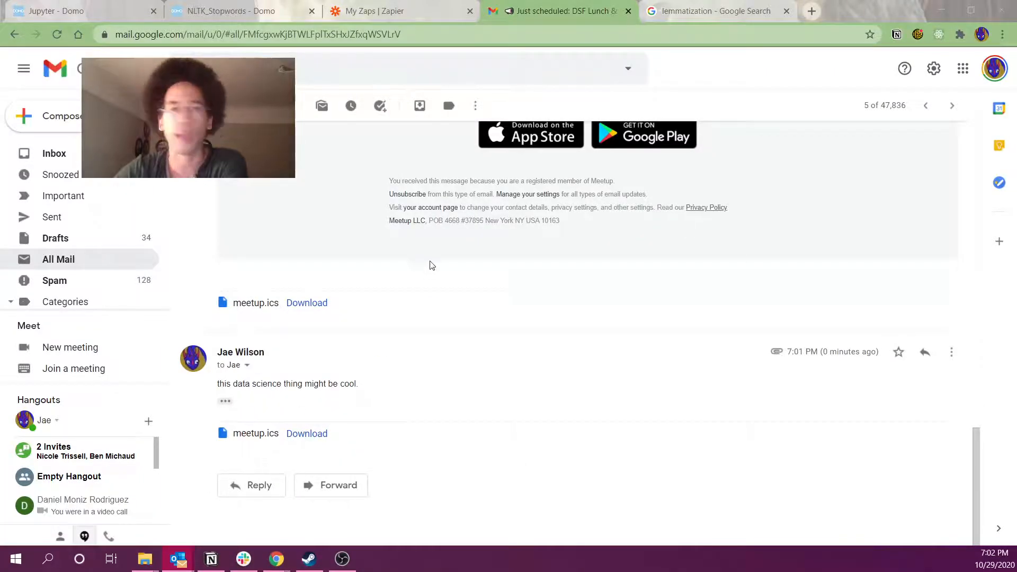
# Switch the test Zap on from the My Zaps list
pyautogui.click(370, 11)
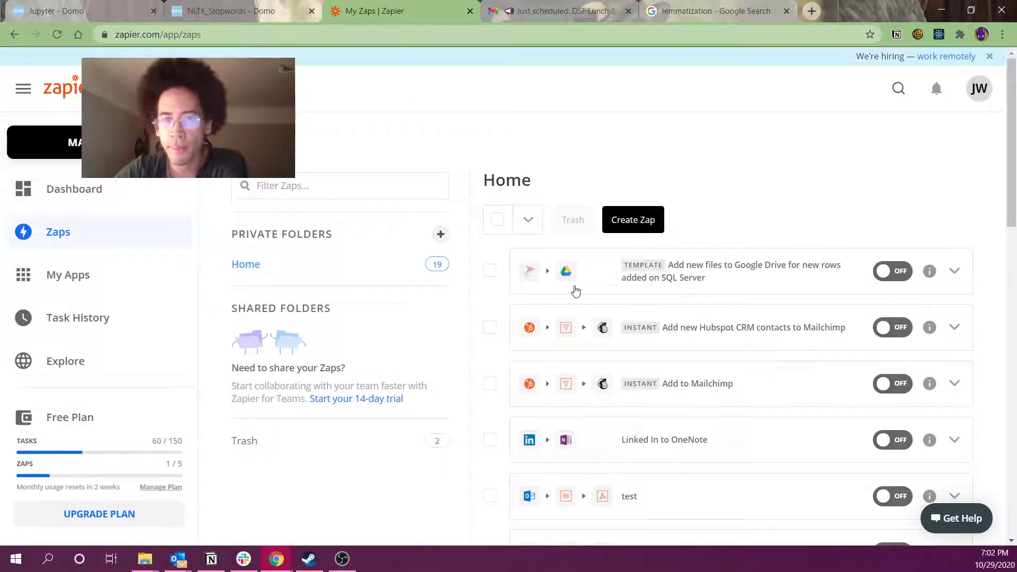
pyautogui.scroll(-3, 924, 495)
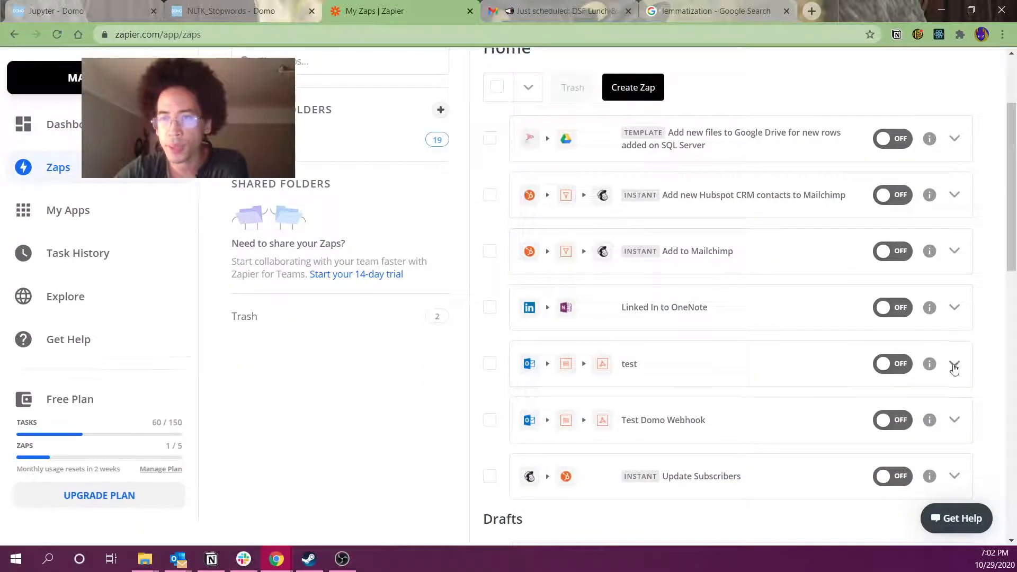
pyautogui.click(915, 366)
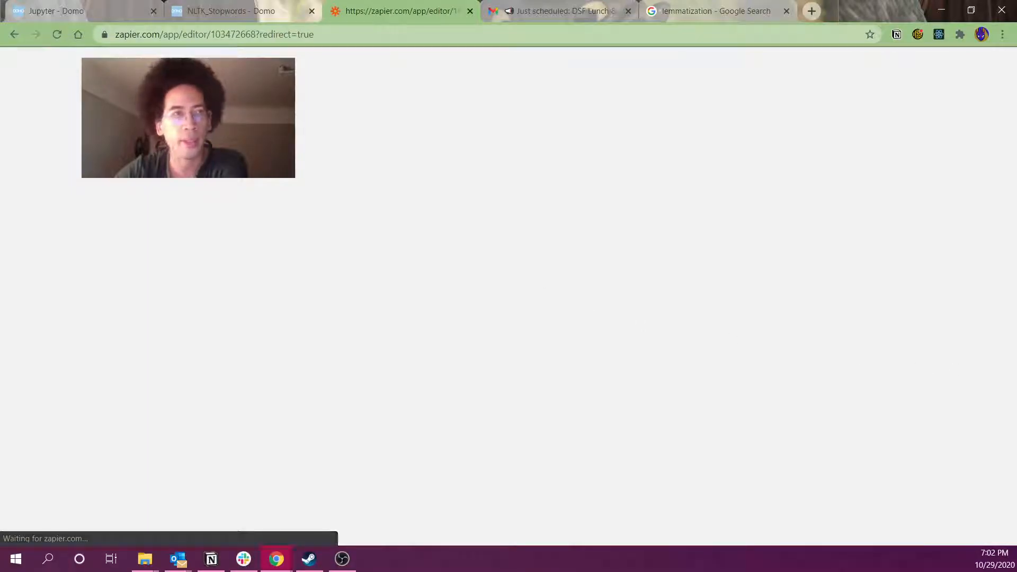
pyautogui.click(15, 35)
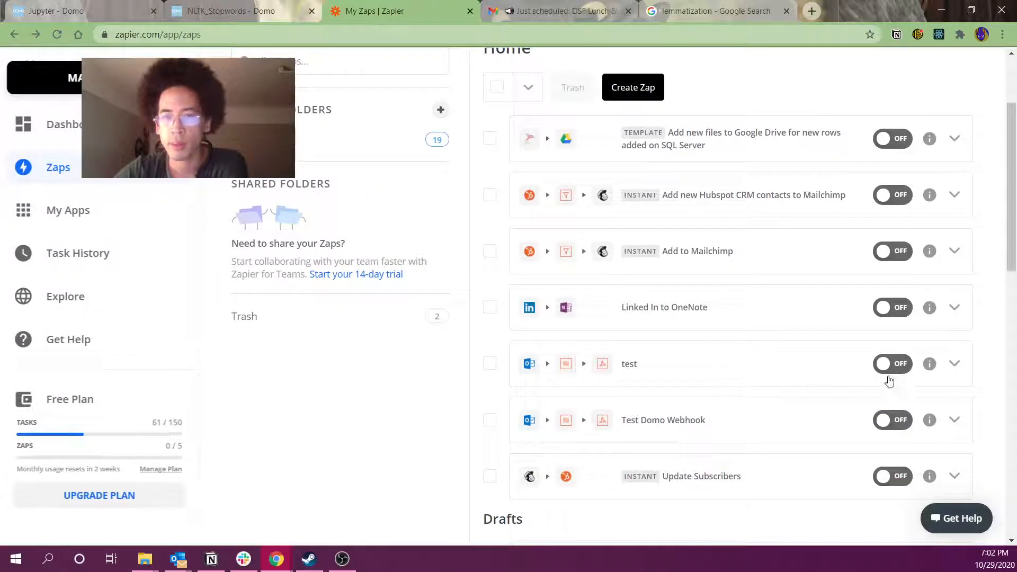
pyautogui.click(907, 370)
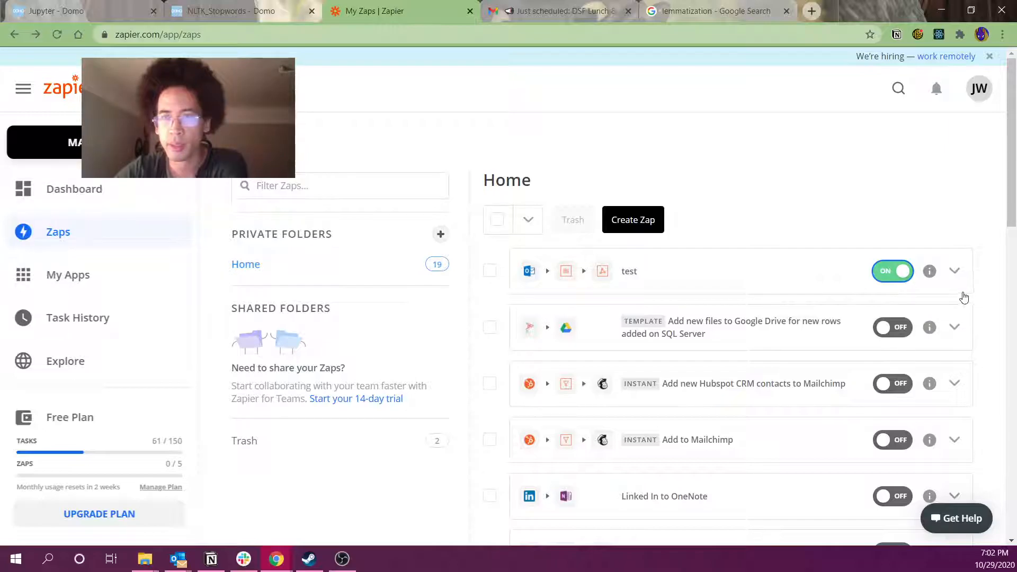
# Run the test Zap manually twice from its actions menu
pyautogui.click(954, 273)
pyautogui.click(864, 296)
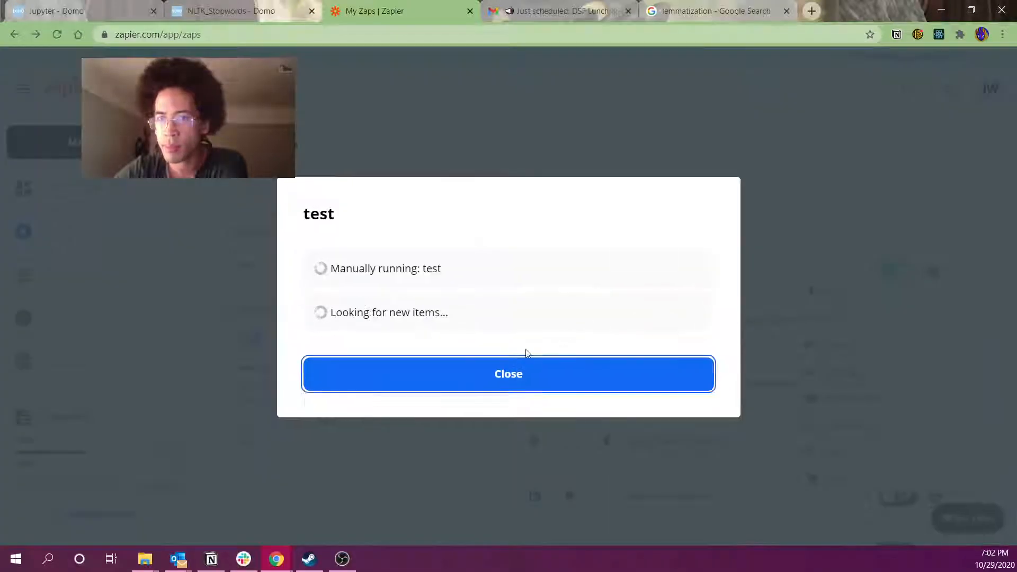
pyautogui.click(496, 392)
pyautogui.click(957, 274)
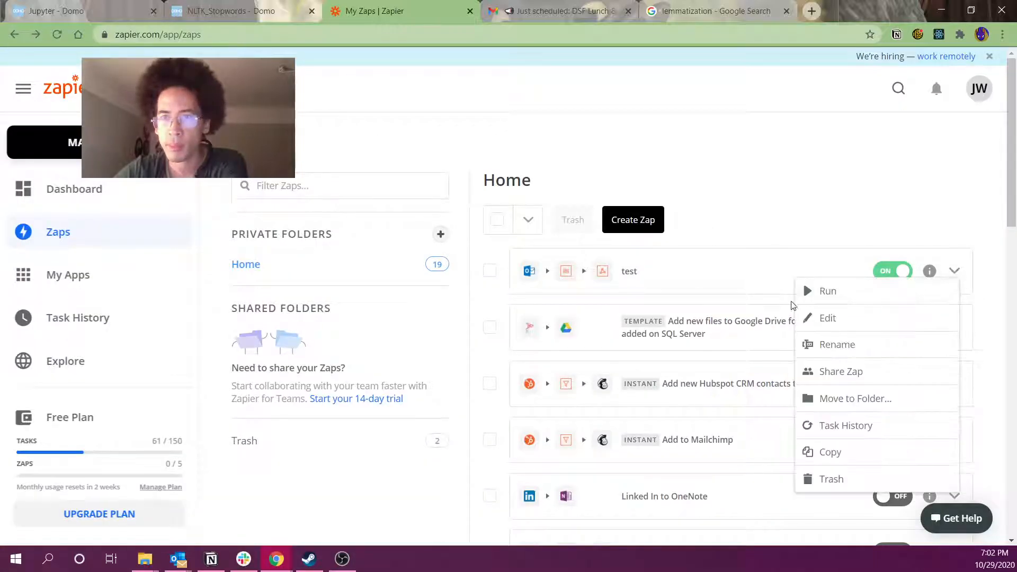
pyautogui.click(829, 294)
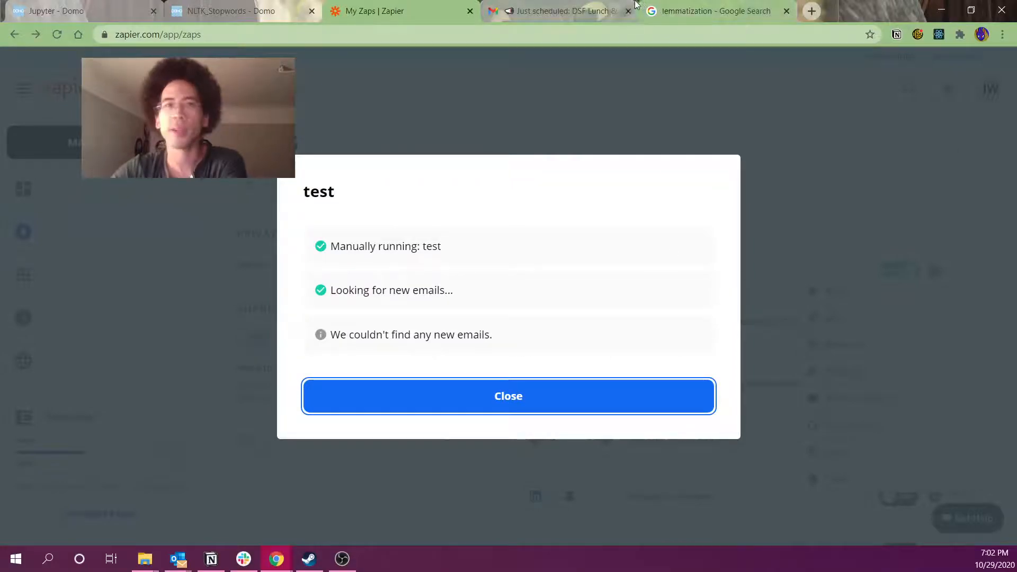
# Forward the latest DSF Lunch & Learn message to the second work address and return to Zapier
pyautogui.click(554, 11)
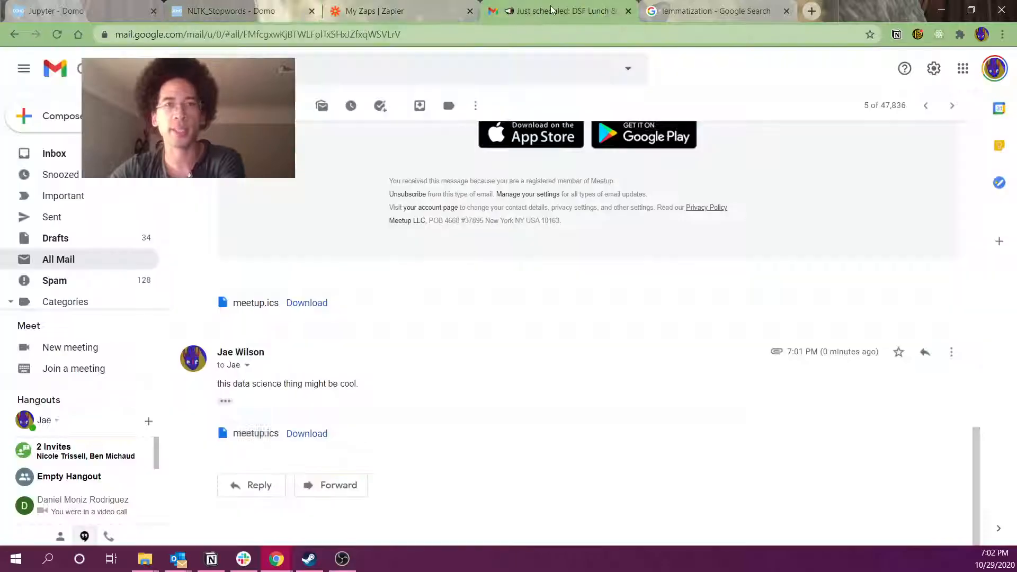
pyautogui.click(951, 352)
pyautogui.click(840, 340)
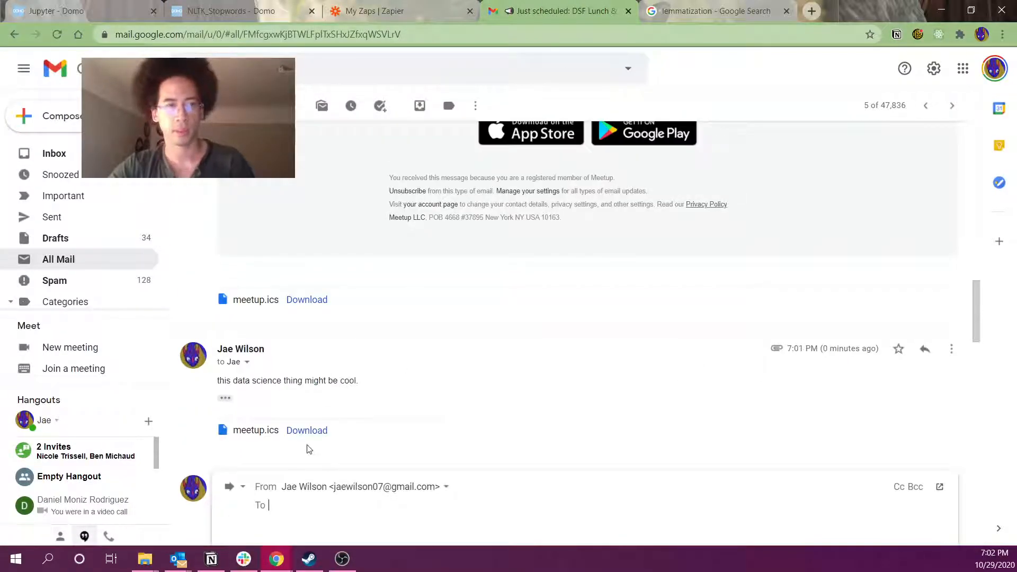
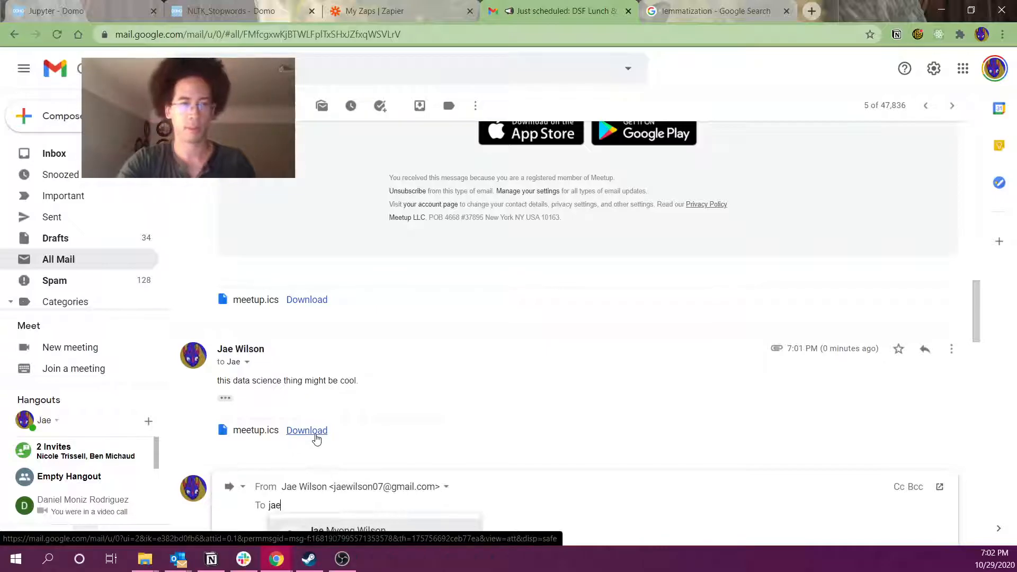
pyautogui.scroll(-4, 540, 391)
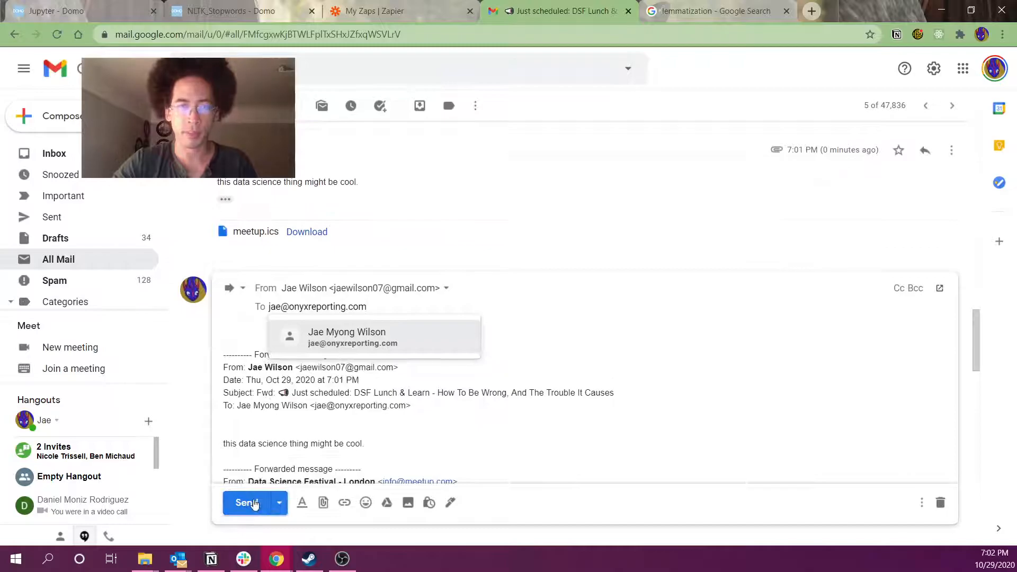
pyautogui.click(246, 502)
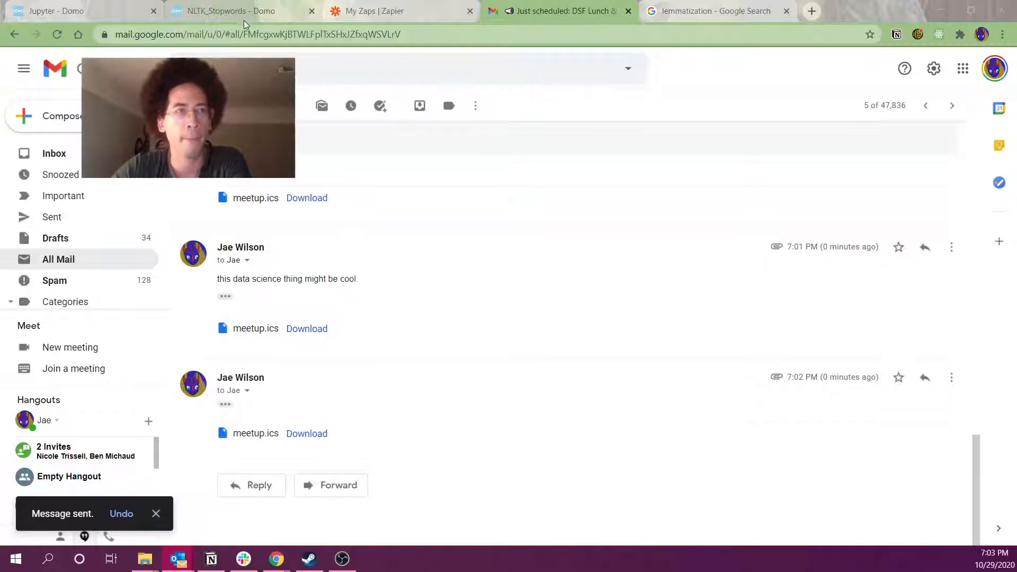
pyautogui.click(373, 11)
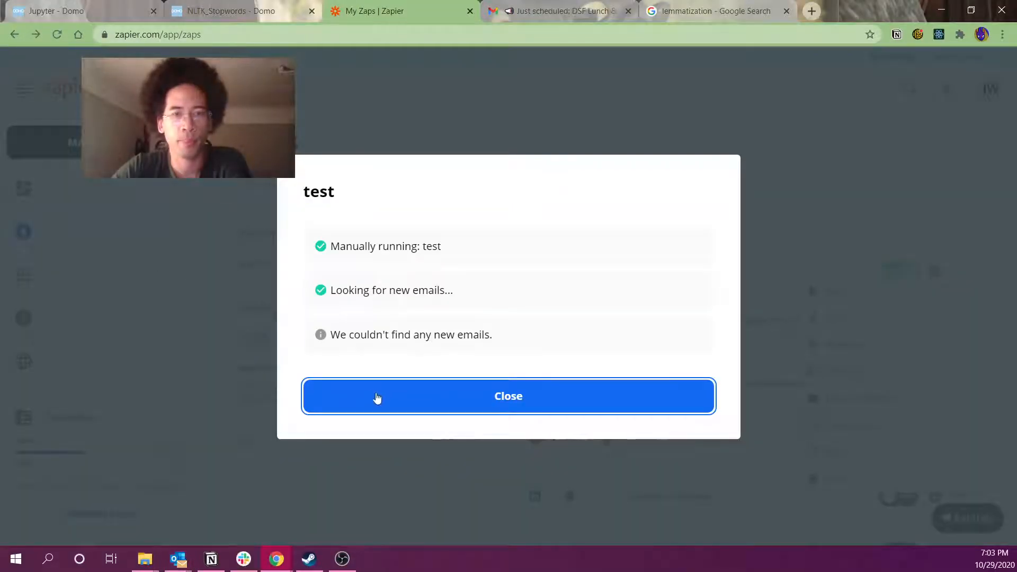
# Rerun the test Zap and close the results once it triggers on 1 new email
pyautogui.click(377, 399)
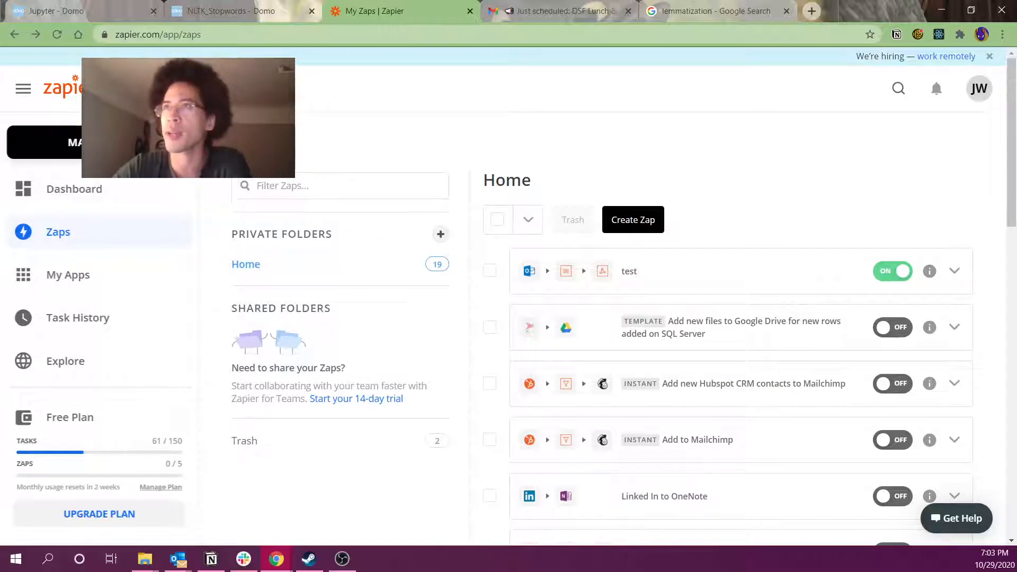
pyautogui.hotkey('alt', 'Tab')
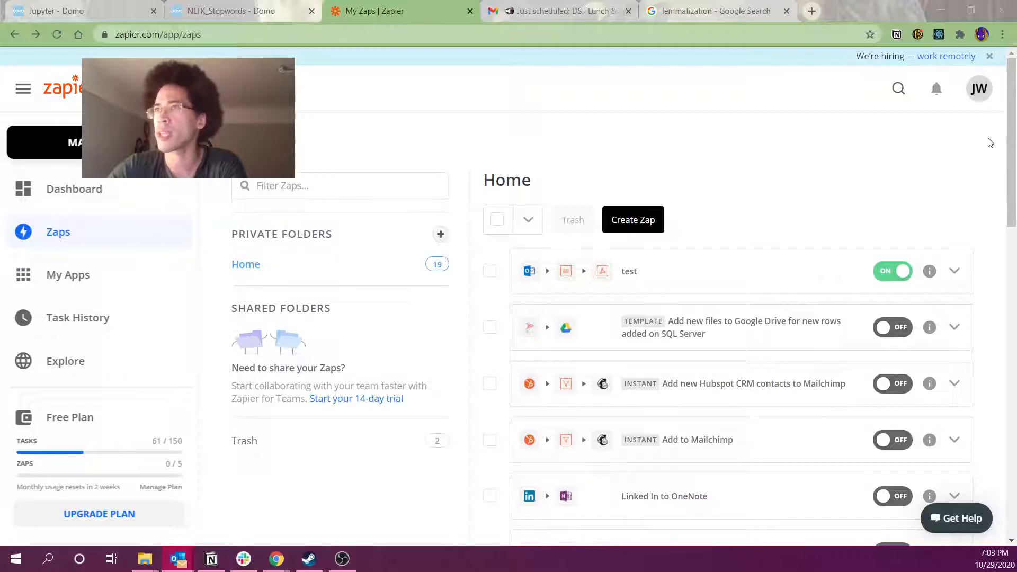
pyautogui.click(954, 270)
pyautogui.click(833, 293)
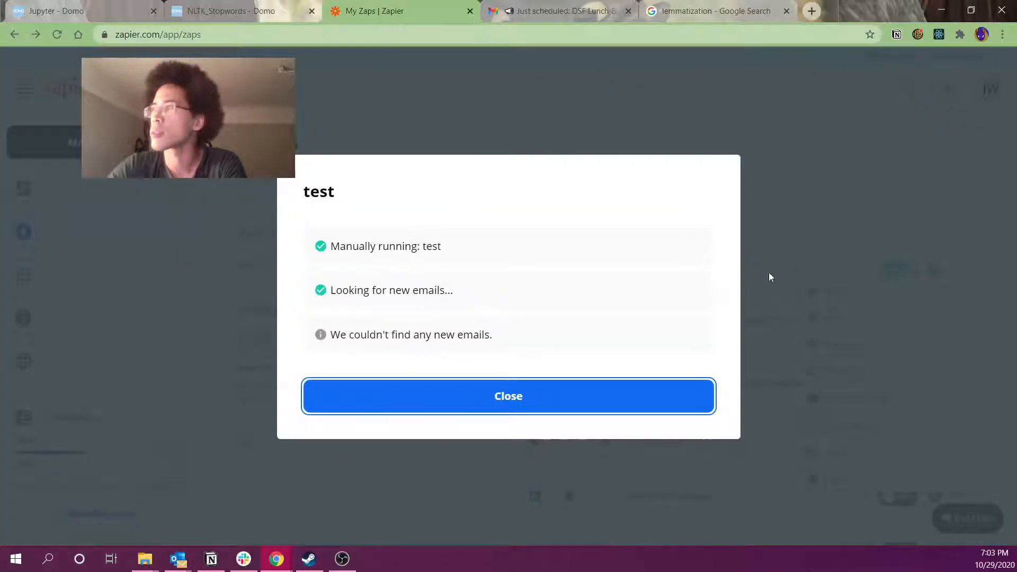
pyautogui.click(488, 395)
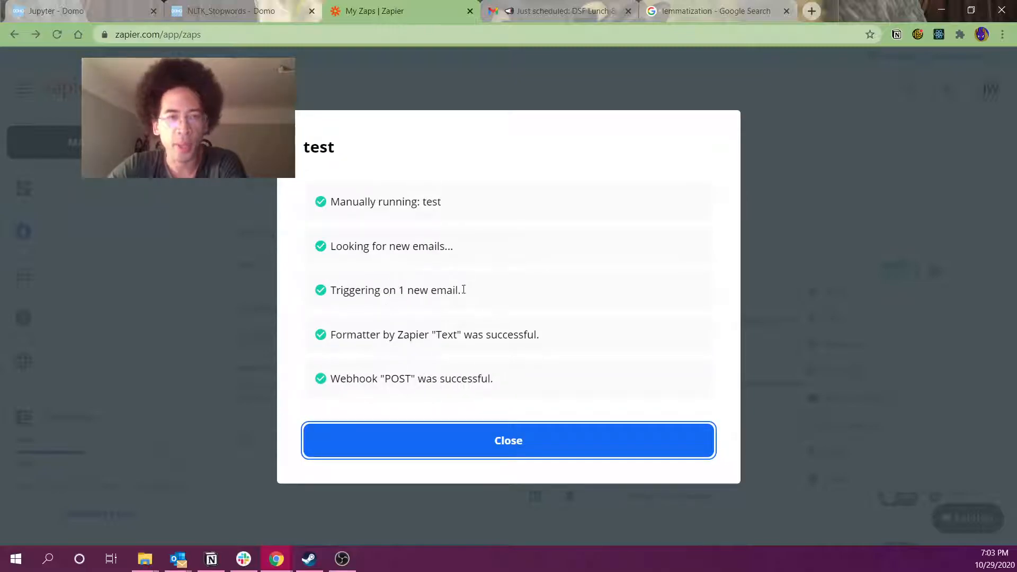
pyautogui.moveTo(390, 291); pyautogui.dragTo(471, 293)
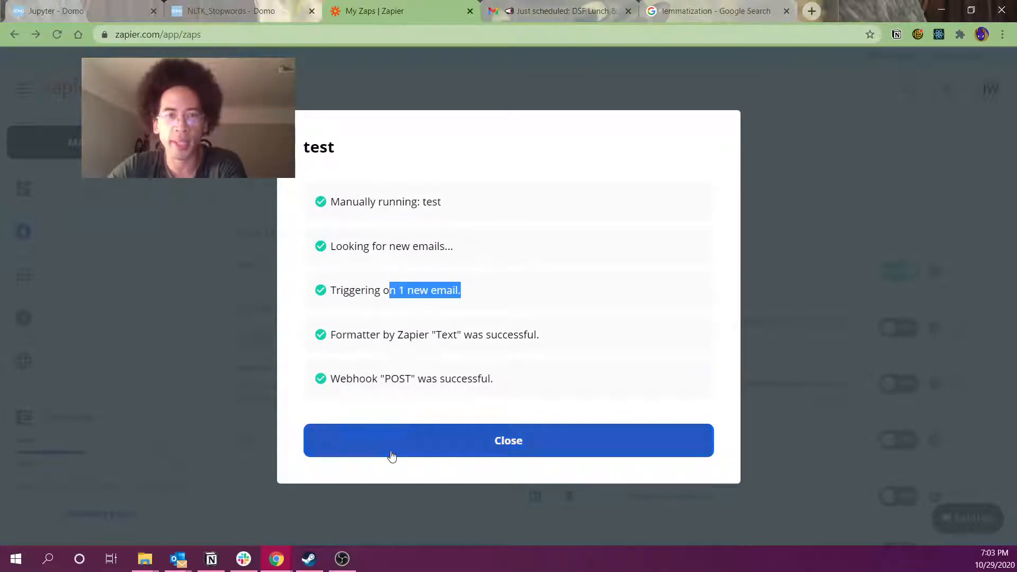
pyautogui.click(399, 440)
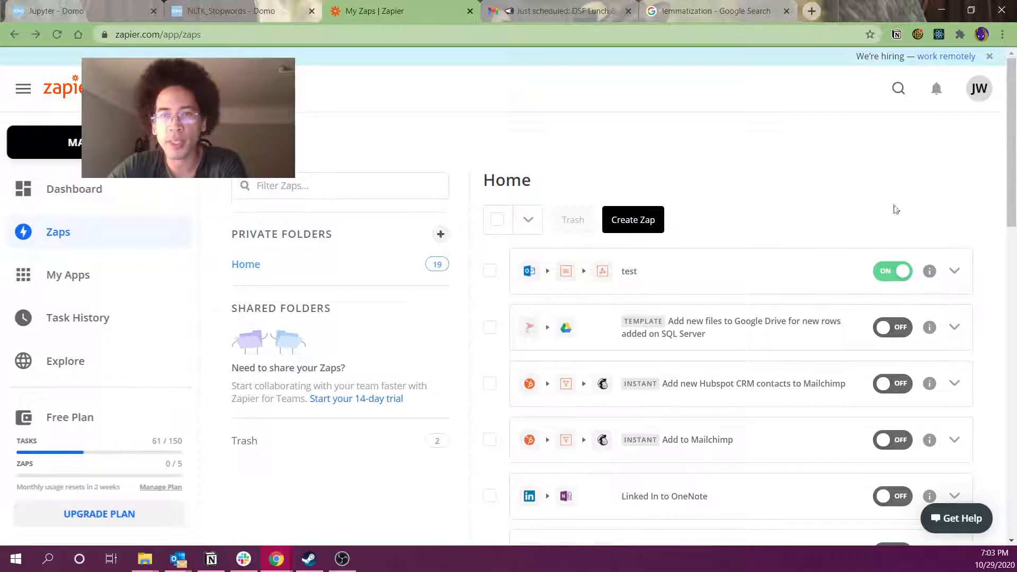
# Open the zapeier_email_2 dataset in Domo and trigger an immediate Run Now update
pyautogui.hotkey('ctrl', 'shift', 'Tab')
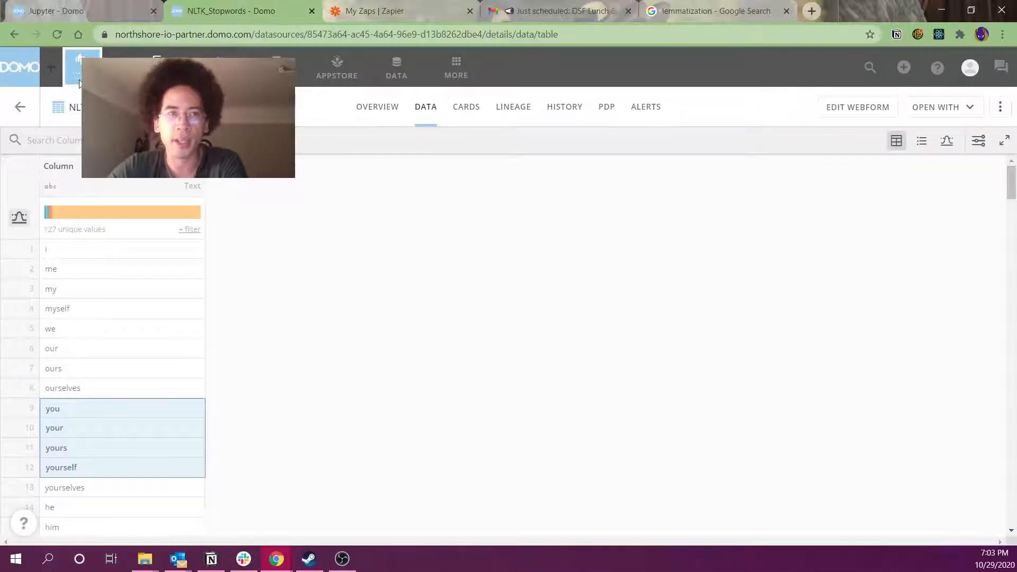
pyautogui.hotkey('ctrl', 'shift', 'Tab')
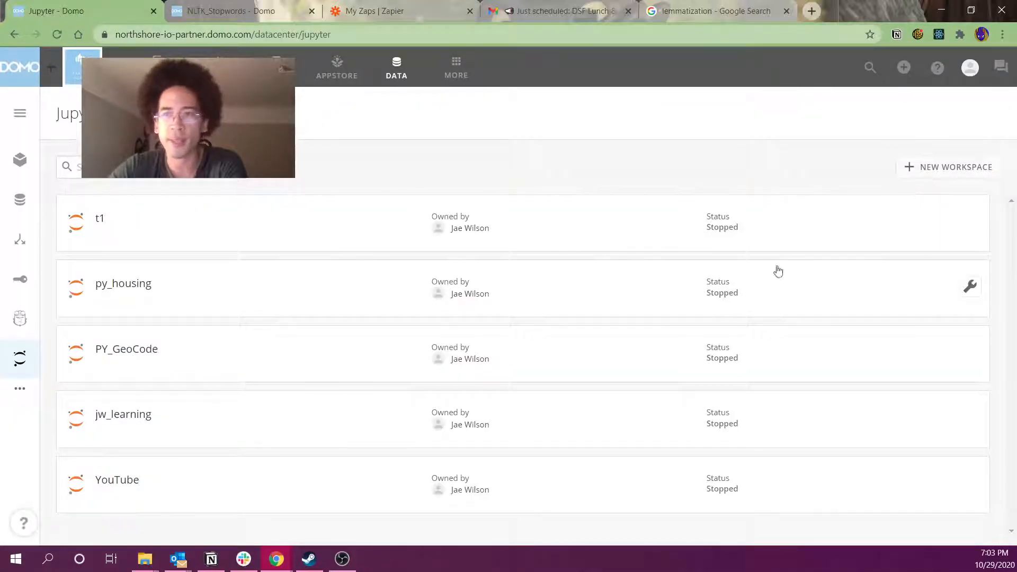
pyautogui.click(27, 200)
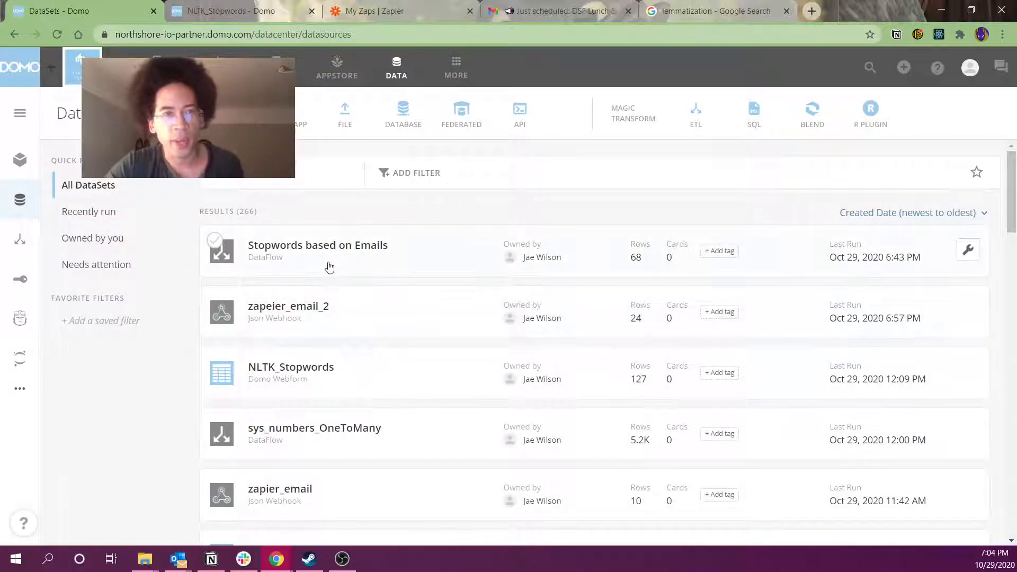
pyautogui.click(461, 316)
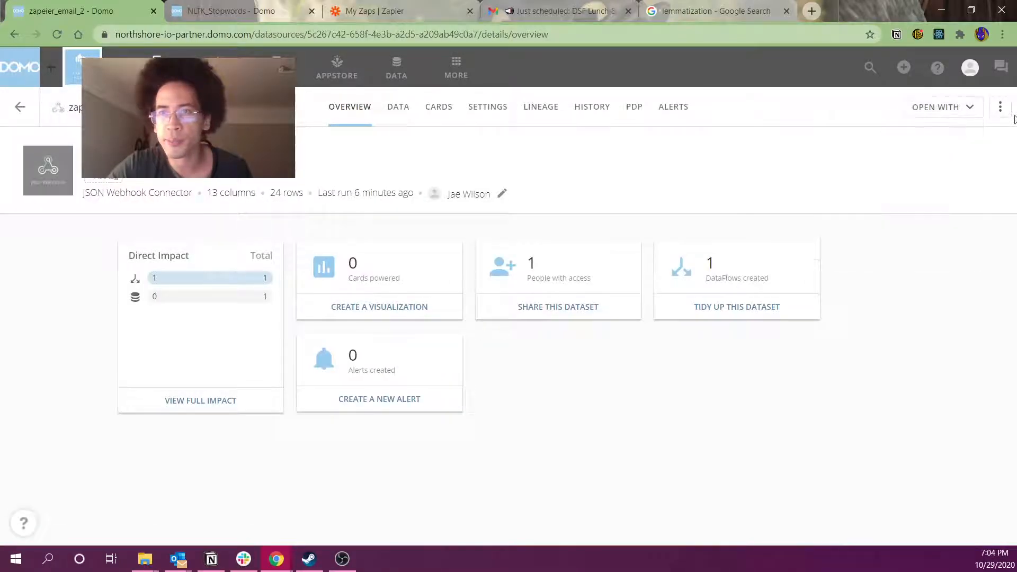
pyautogui.click(1001, 108)
pyautogui.click(916, 189)
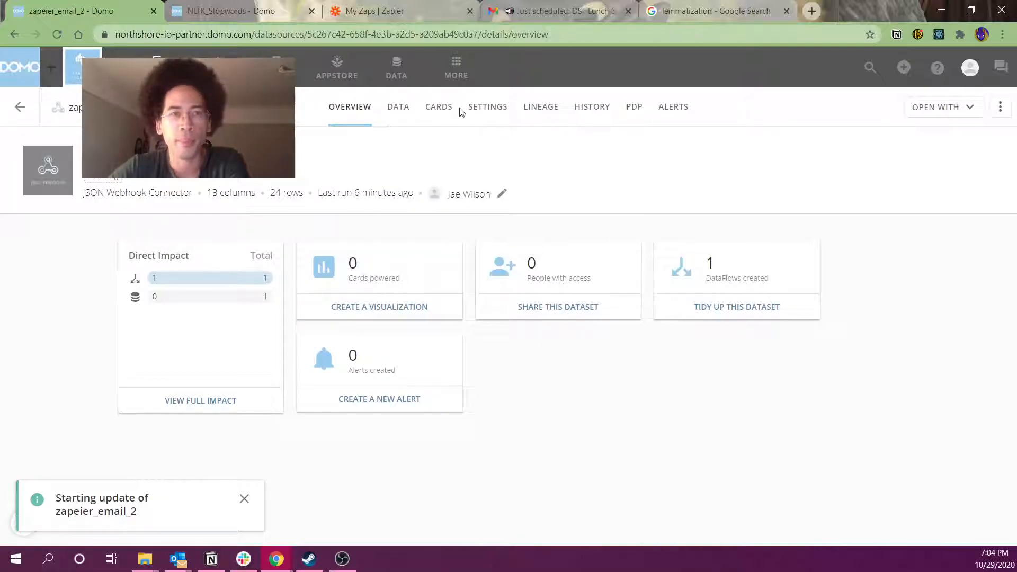
# Check its Settings and History tabs, then trigger two more Run Now updates
pyautogui.click(477, 111)
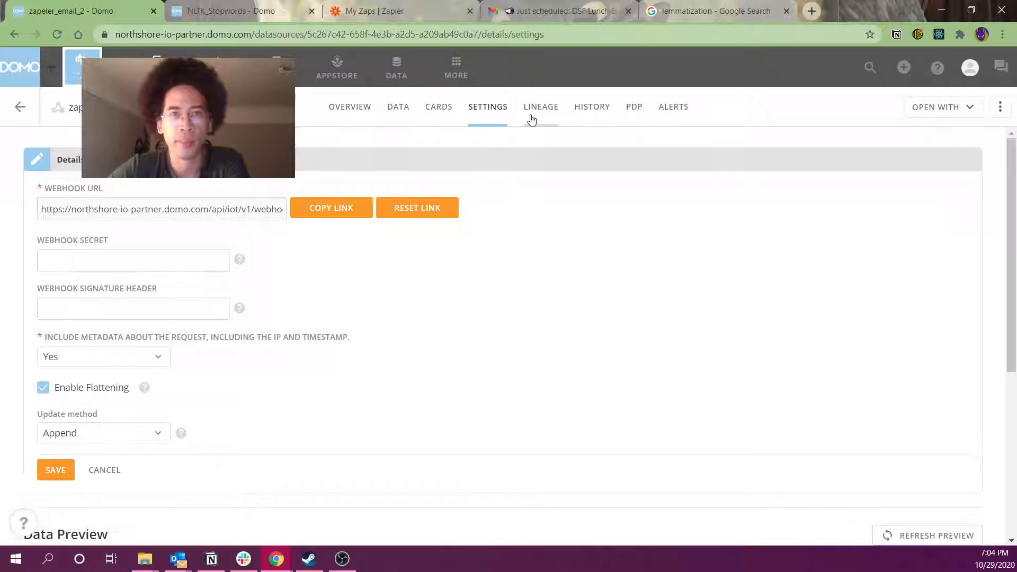
pyautogui.click(577, 108)
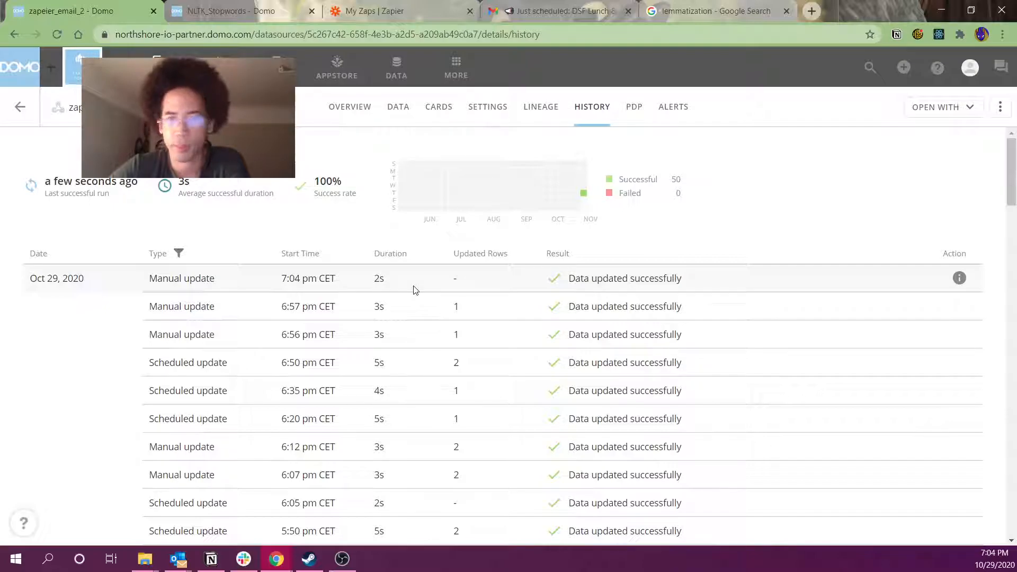
pyautogui.click(1001, 107)
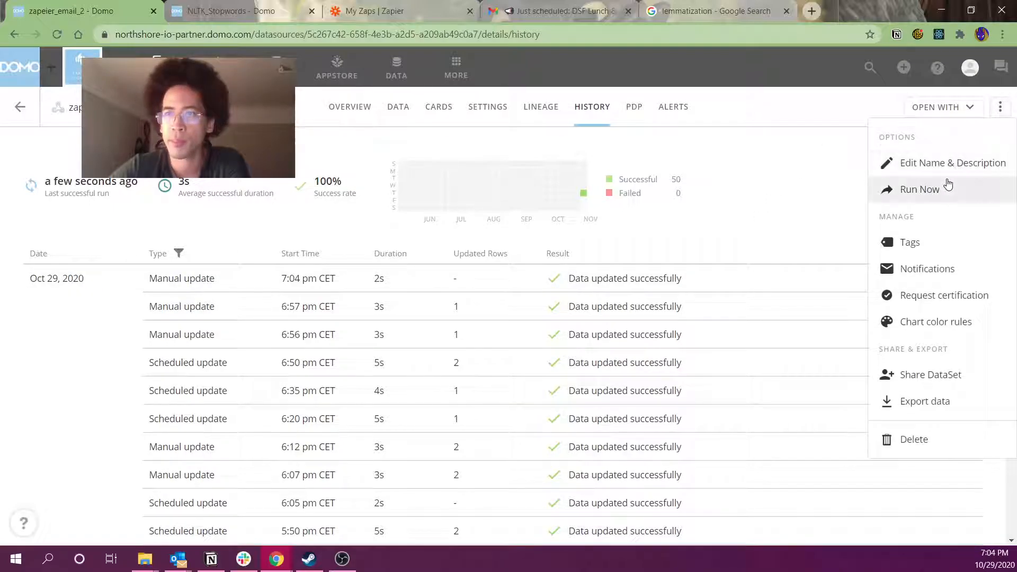
pyautogui.click(920, 189)
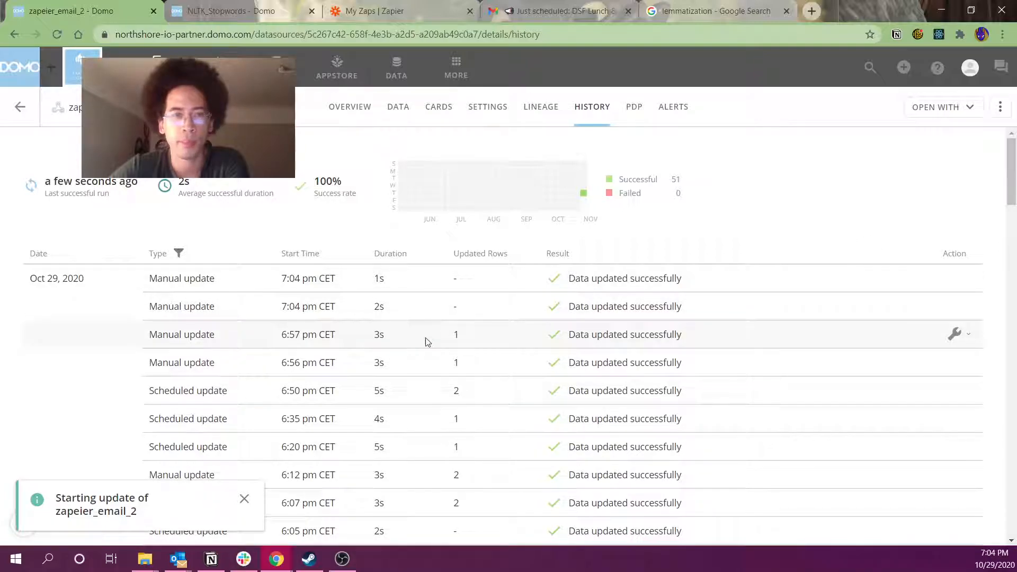
pyautogui.click(1000, 106)
pyautogui.click(920, 189)
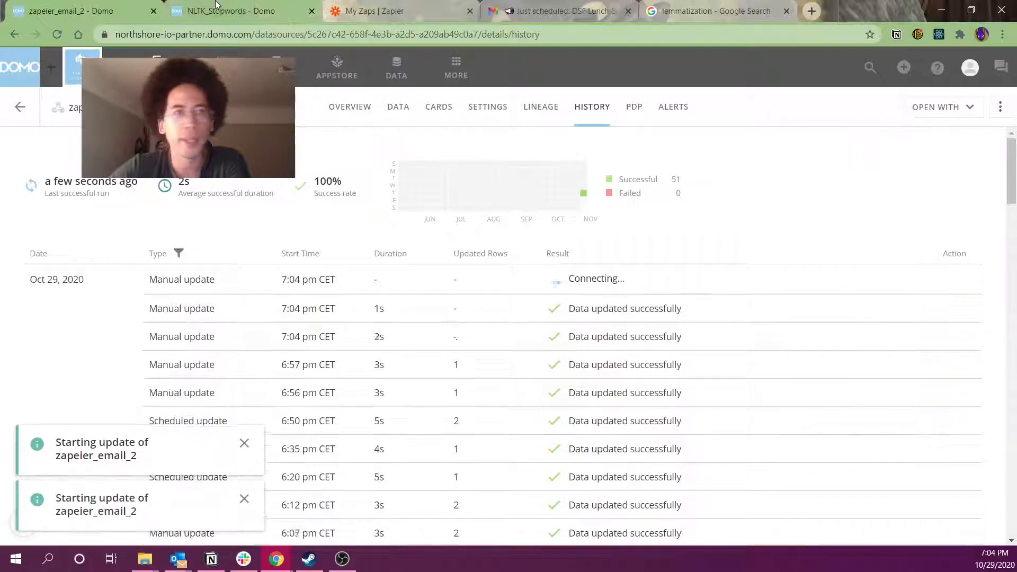
pyautogui.click(381, 10)
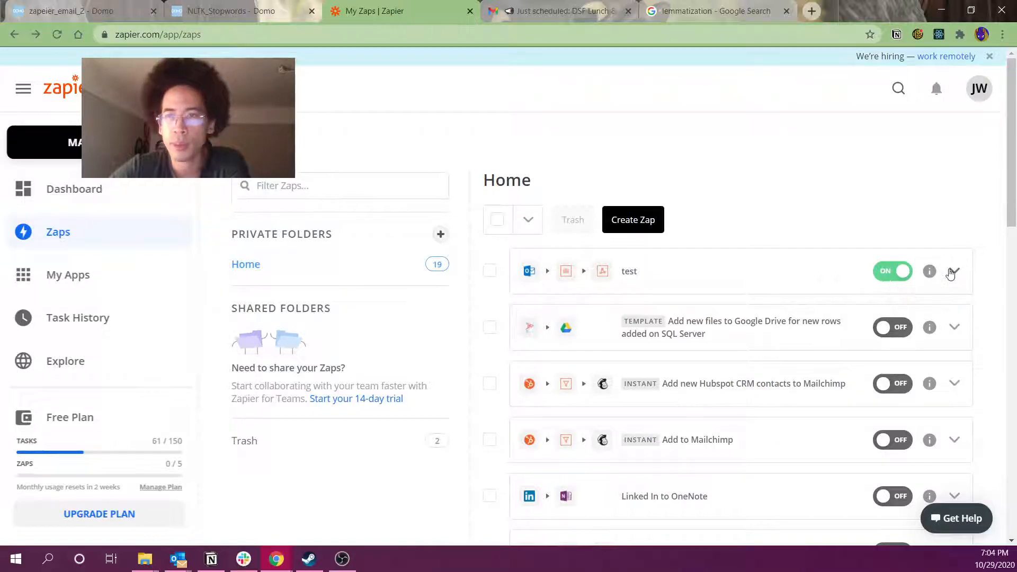
# Rerun the test Zap, then run another zapeier_email_2 update in Domo
pyautogui.click(951, 273)
pyautogui.click(901, 300)
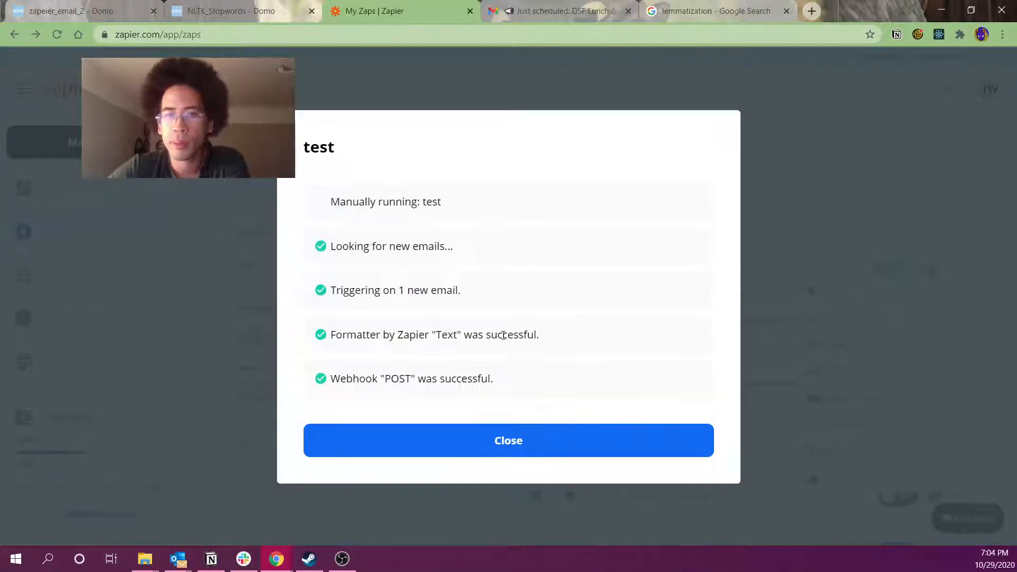
pyautogui.click(45, 11)
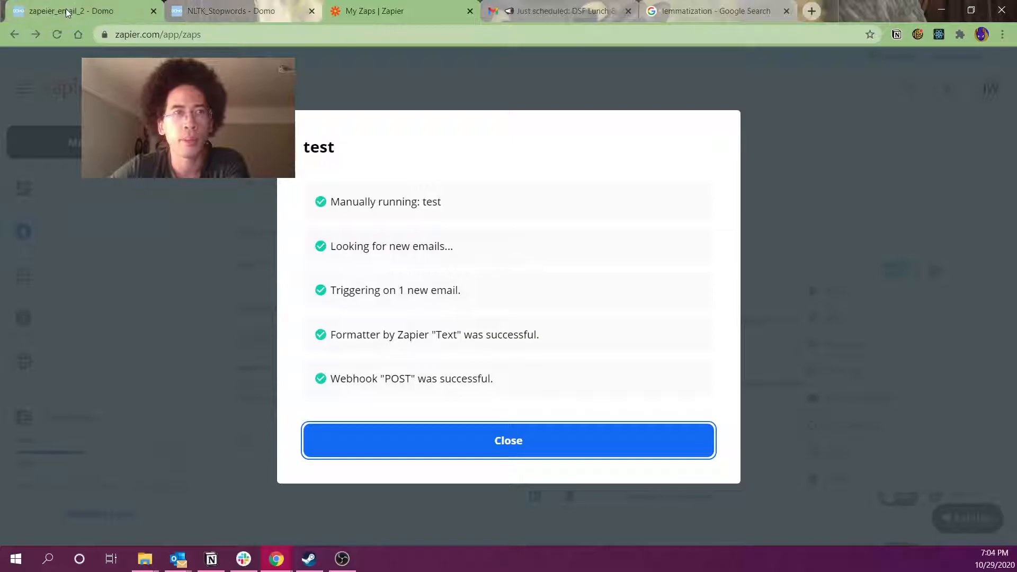
pyautogui.click(1000, 107)
pyautogui.click(933, 196)
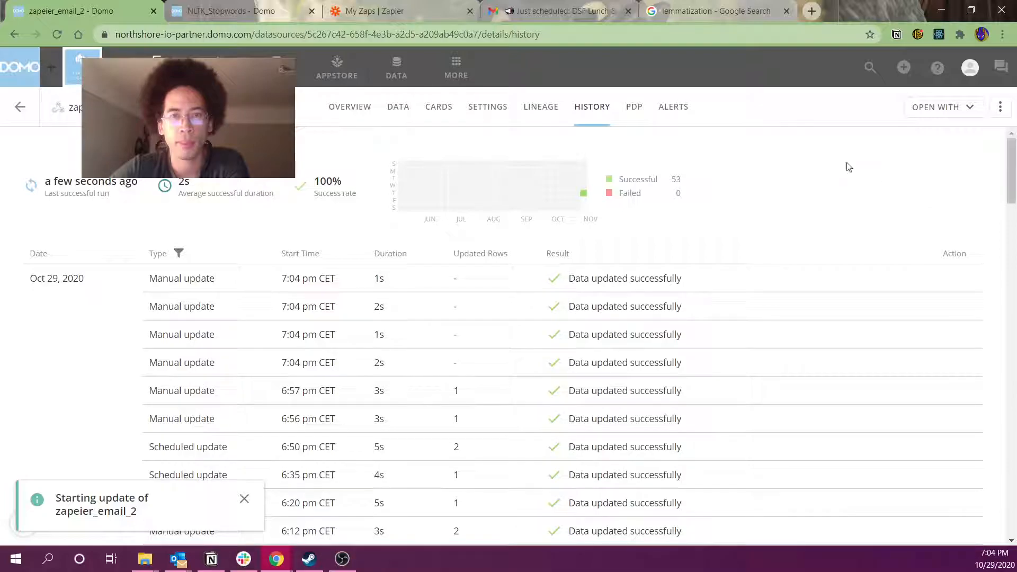
# After checking the Zapier result, update zapeier_email_2 again and view its Data tab
pyautogui.click(403, 10)
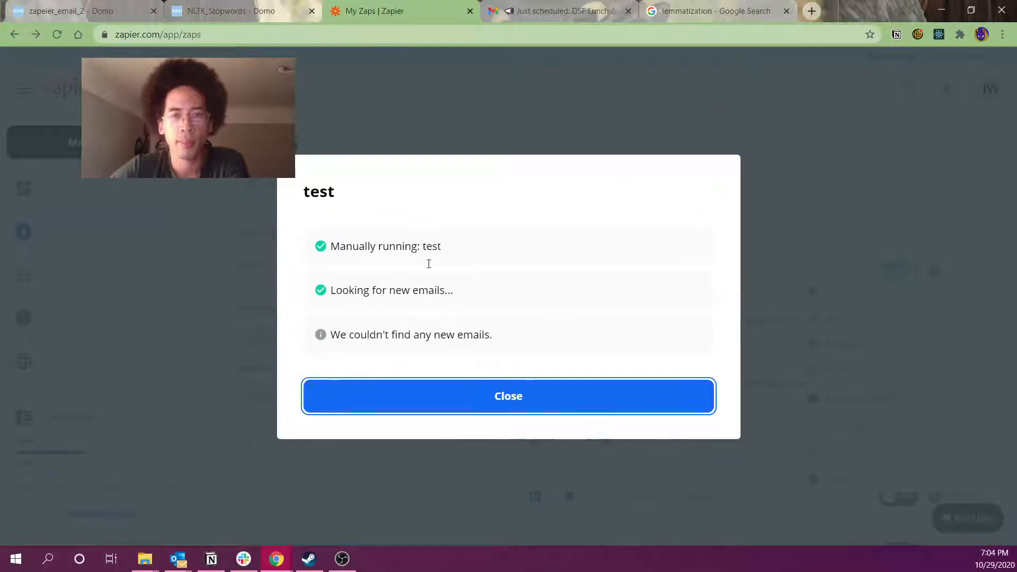
pyautogui.click(96, 11)
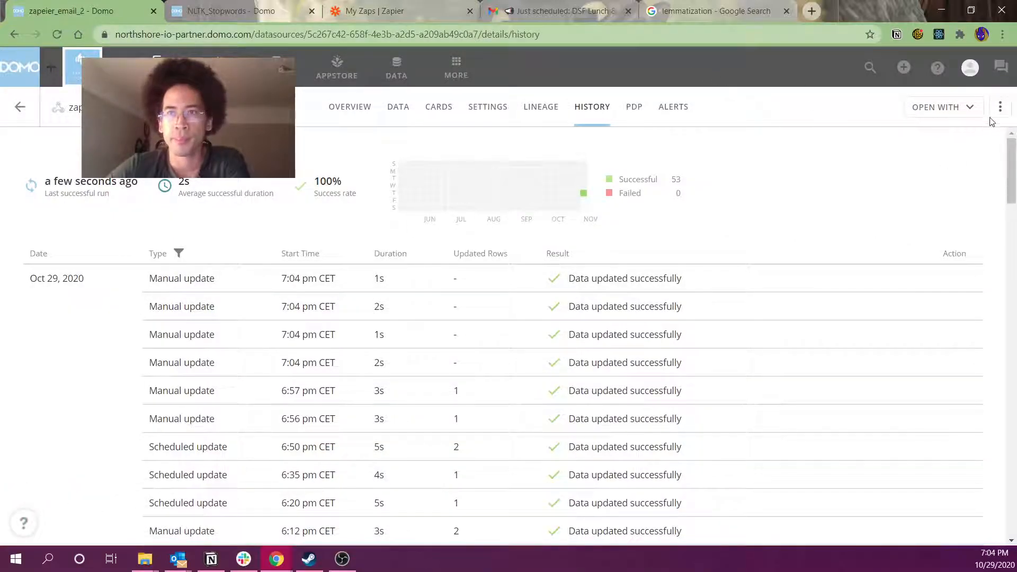
pyautogui.click(1001, 108)
pyautogui.click(909, 192)
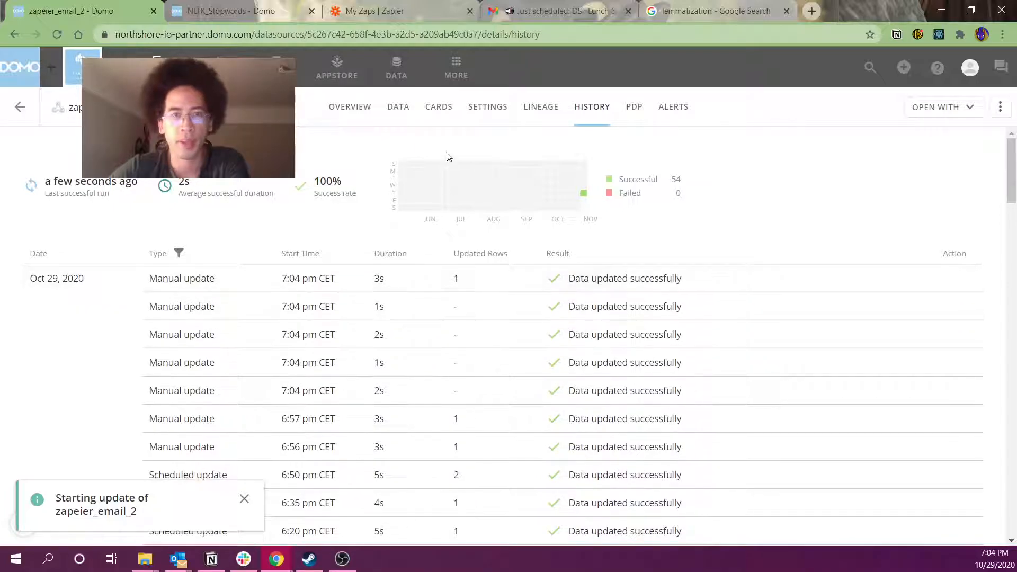
pyautogui.click(399, 107)
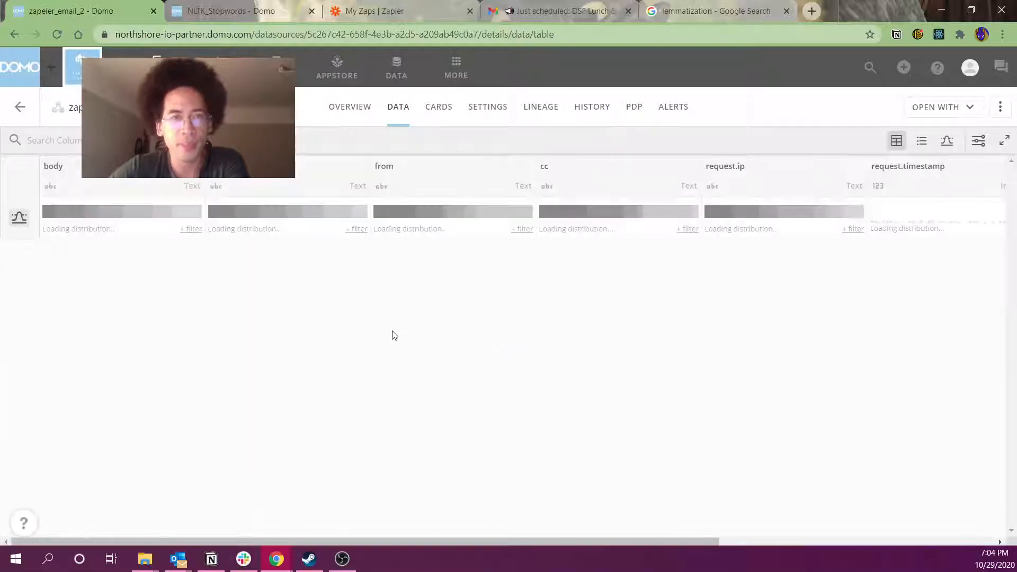
# Scroll to the bottom and select row 25's cells, including the forwarded-message text
pyautogui.scroll(-5, 243, 371)
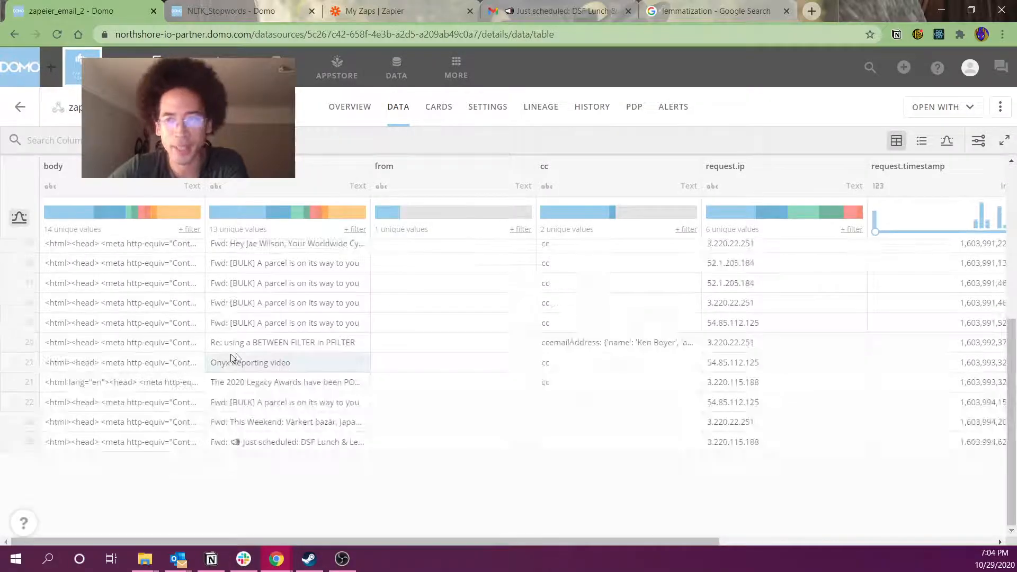
pyautogui.moveTo(92, 446); pyautogui.dragTo(747, 460)
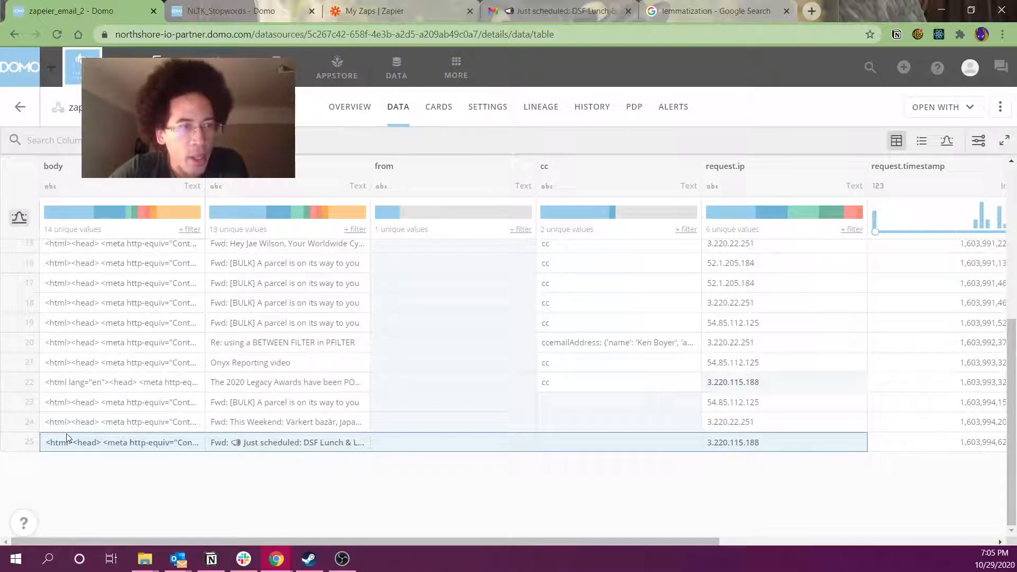
pyautogui.click(62, 446)
pyautogui.moveTo(146, 542); pyautogui.dragTo(799, 551)
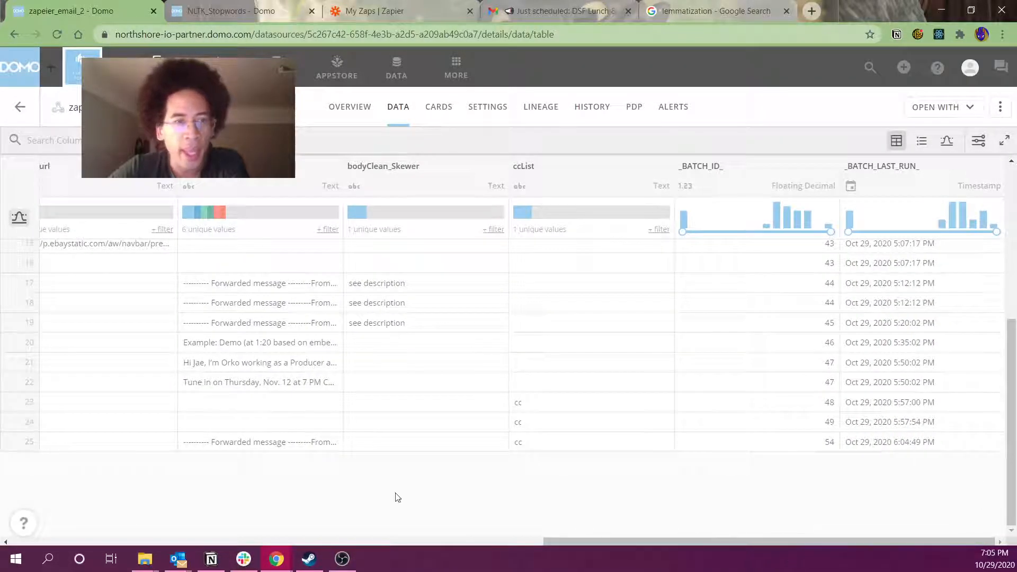
pyautogui.click(252, 450)
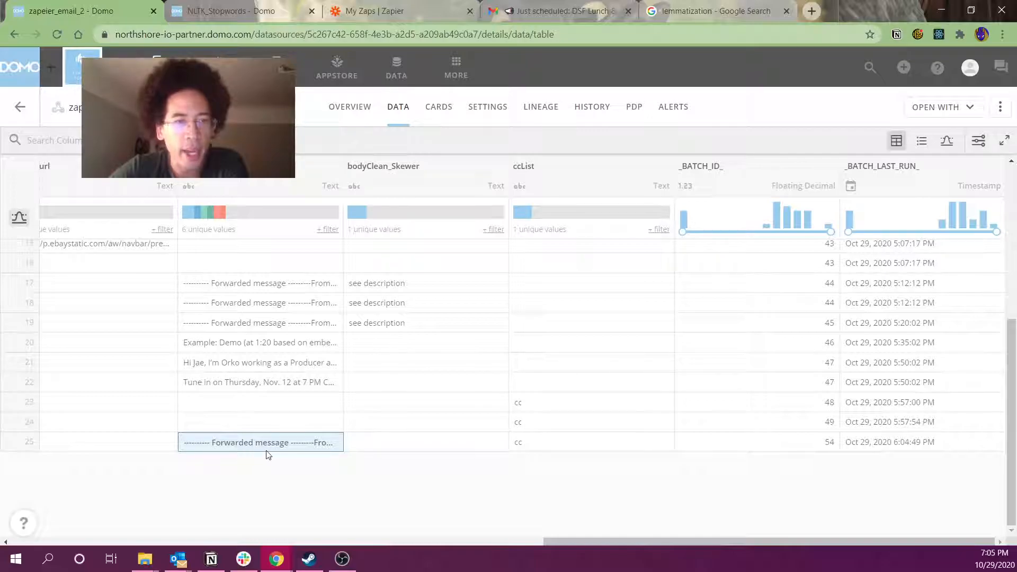
# Close the Zapier test run results and return to the zapeier_email_2 table
pyautogui.click(385, 6)
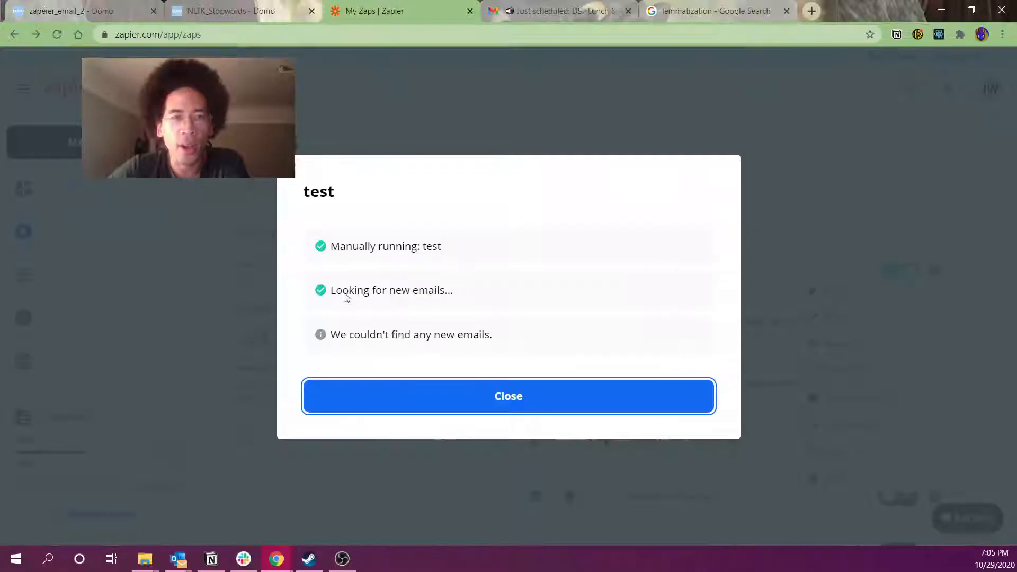
pyautogui.click(479, 394)
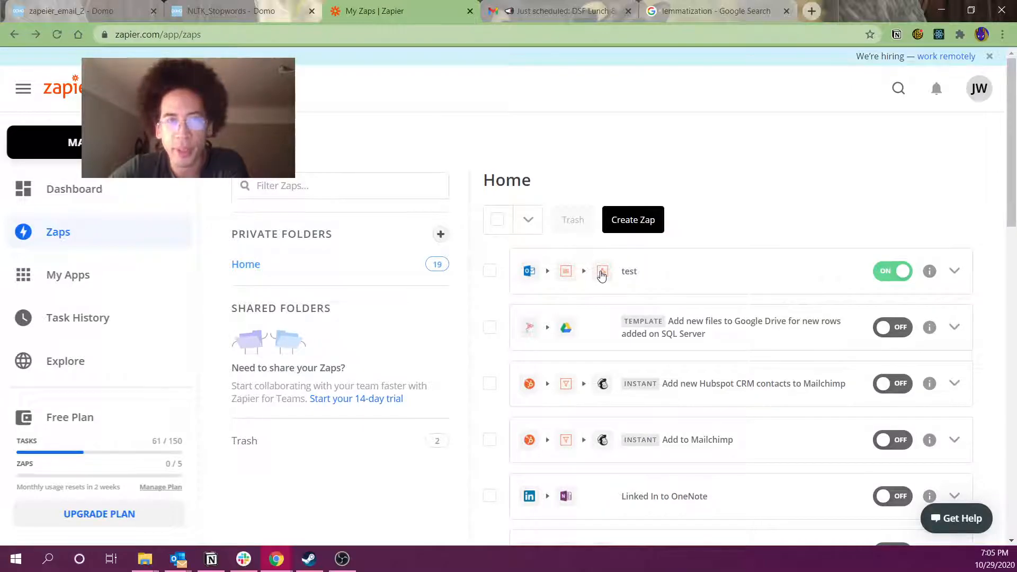
pyautogui.click(38, 6)
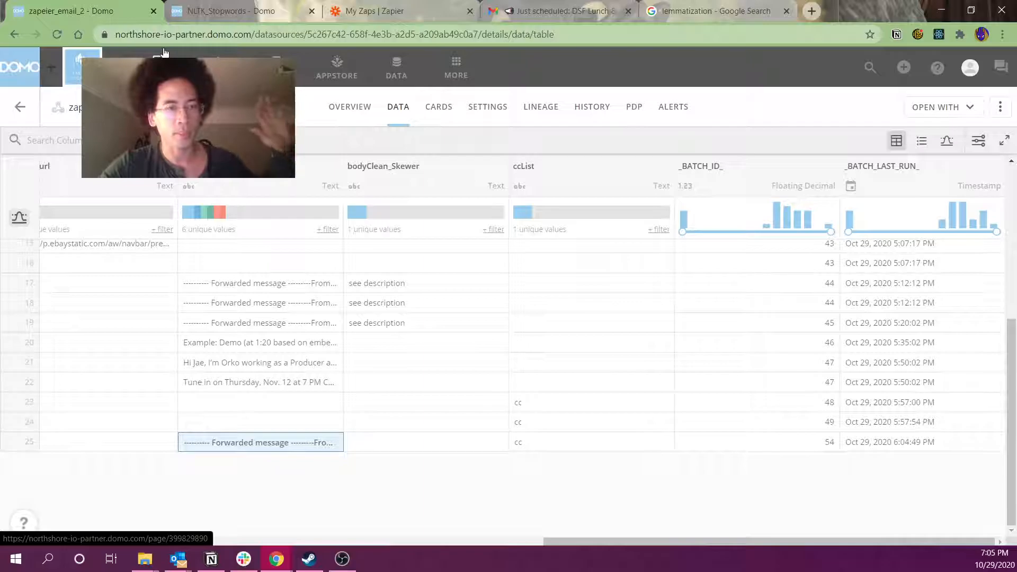
# Widen the email text column right of url to show the full forwarded-message text
pyautogui.moveTo(336, 163); pyautogui.dragTo(688, 164)
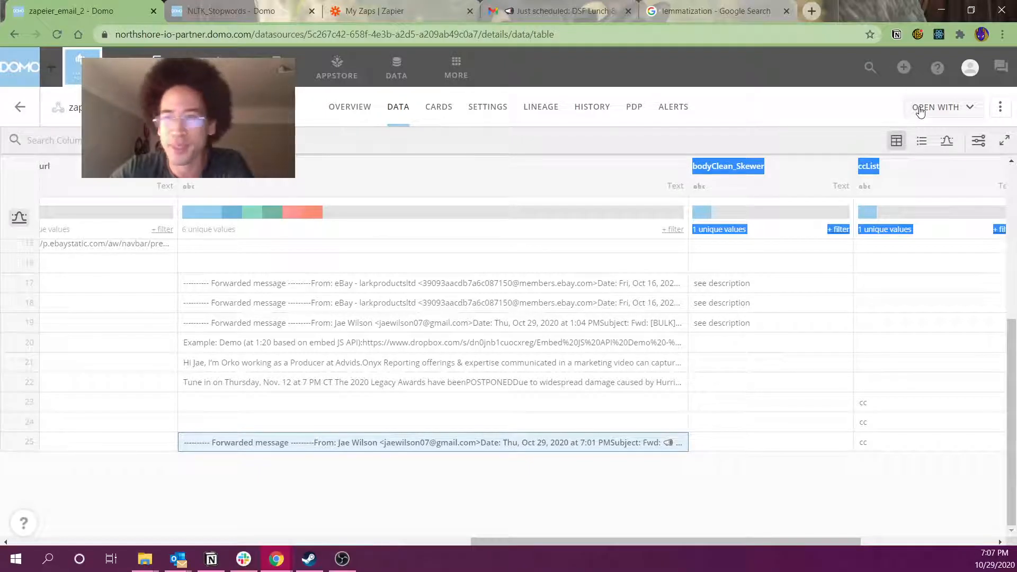
# Start a new Magic ETL dataflow from zapeier_email_2 and position its input tile
pyautogui.click(971, 107)
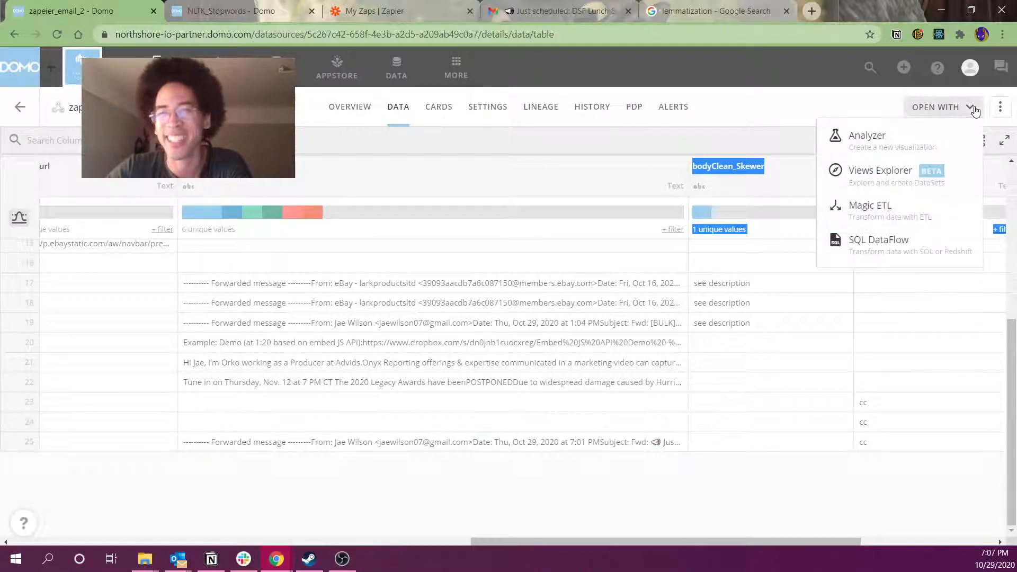
pyautogui.click(869, 212)
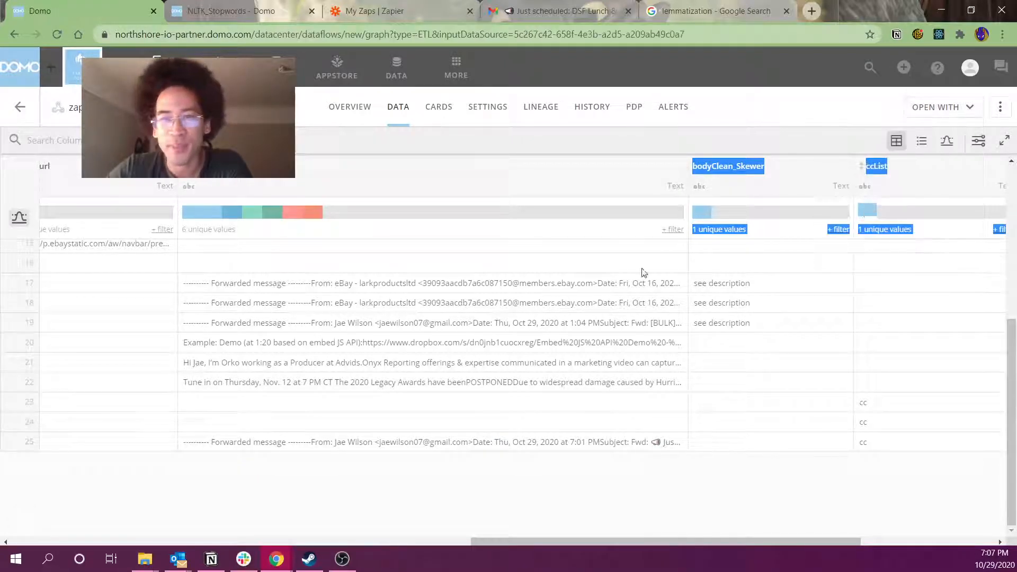
pyautogui.moveTo(250, 326); pyautogui.dragTo(385, 409)
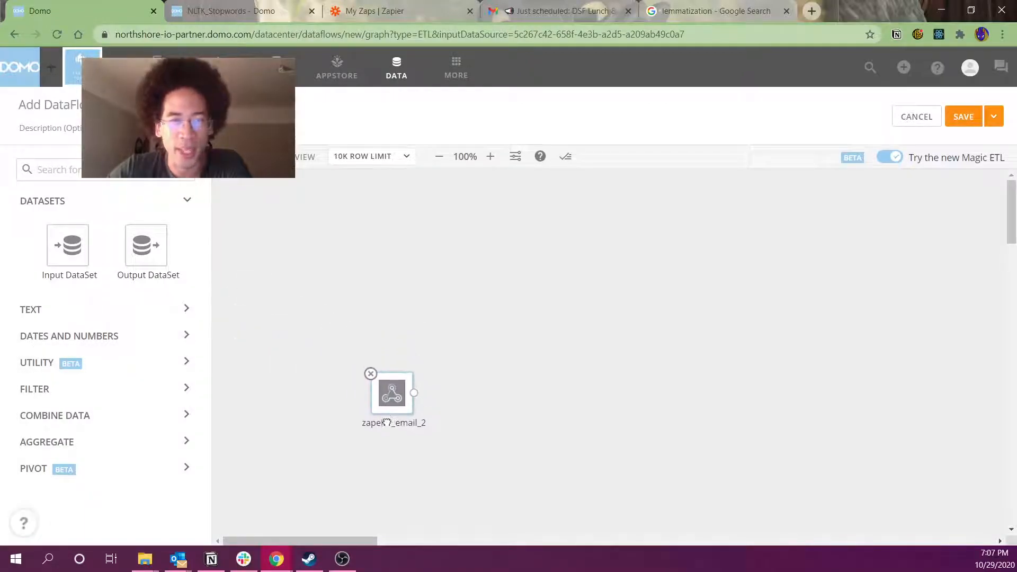
pyautogui.click(402, 385)
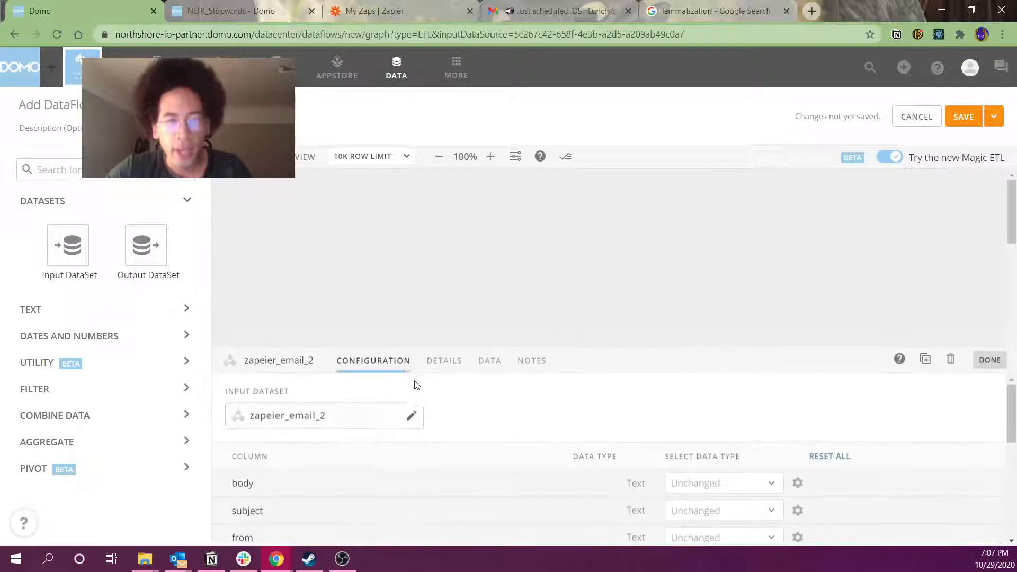
pyautogui.click(432, 365)
pyautogui.click(386, 318)
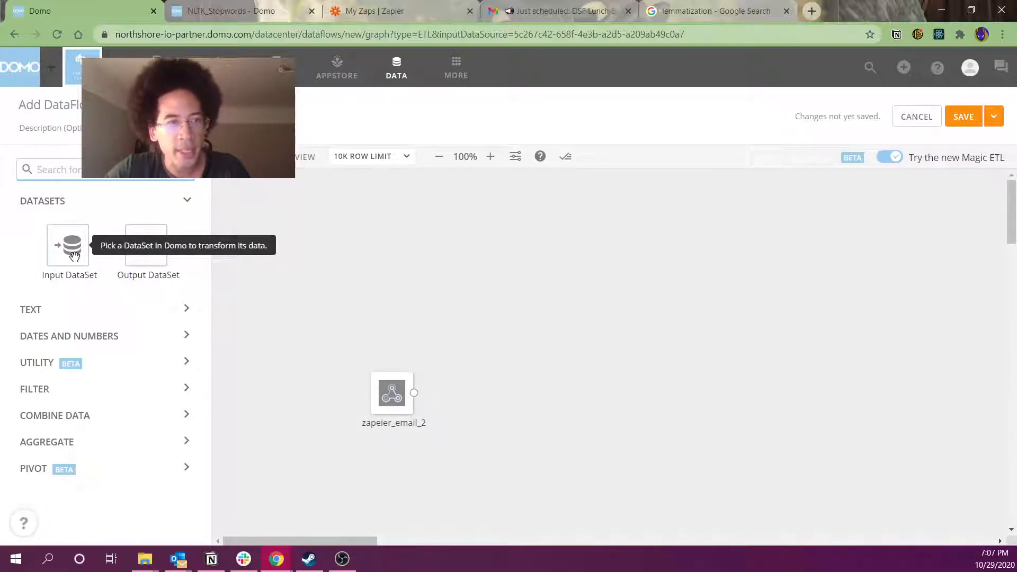
# Search 'sel', add a Select Columns tile, and connect zapeier_email_2 into it
pyautogui.write('sel')
pyautogui.moveTo(91, 251); pyautogui.dragTo(457, 392)
pyautogui.click(360, 297)
pyautogui.moveTo(372, 349); pyautogui.dragTo(409, 281)
pyautogui.click(367, 279)
pyautogui.moveTo(341, 258); pyautogui.dragTo(406, 275)
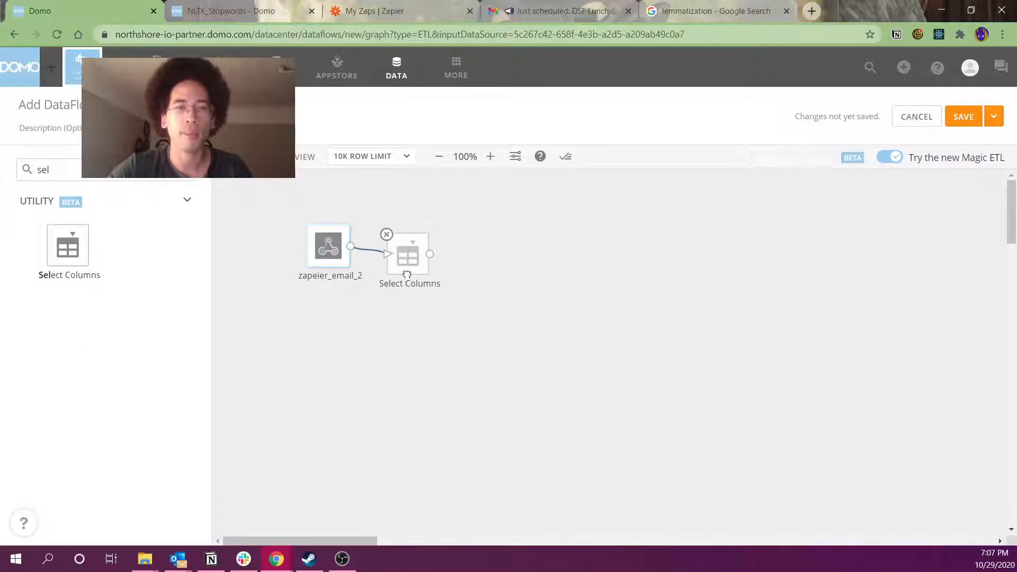
# Drop the other 11 columns (body, from, cc, request fields, emailFrom, Body_url, bodyClean_Skewer, ccList, batch columns)
pyautogui.click(417, 276)
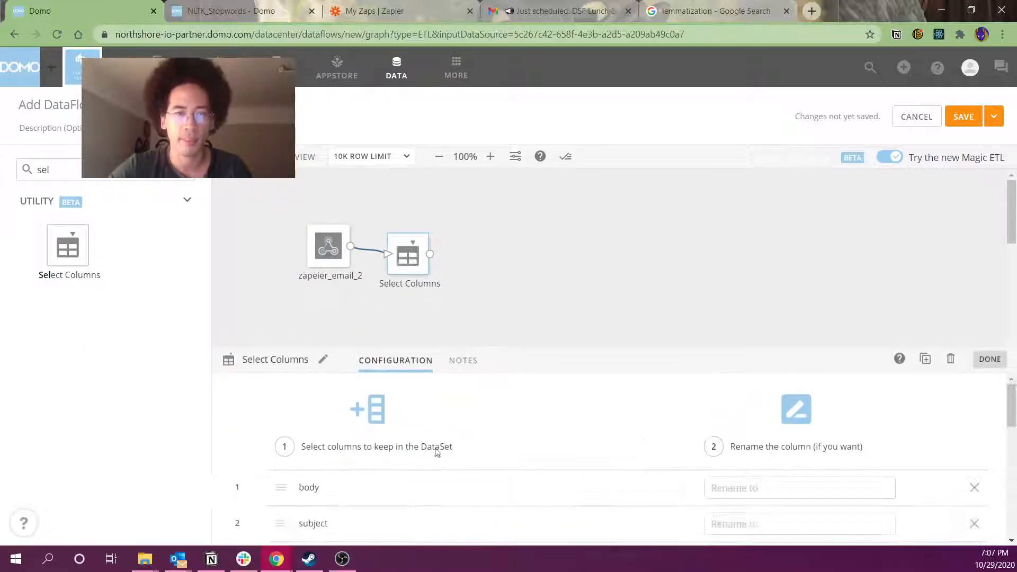
pyautogui.moveTo(511, 358); pyautogui.dragTo(516, 249)
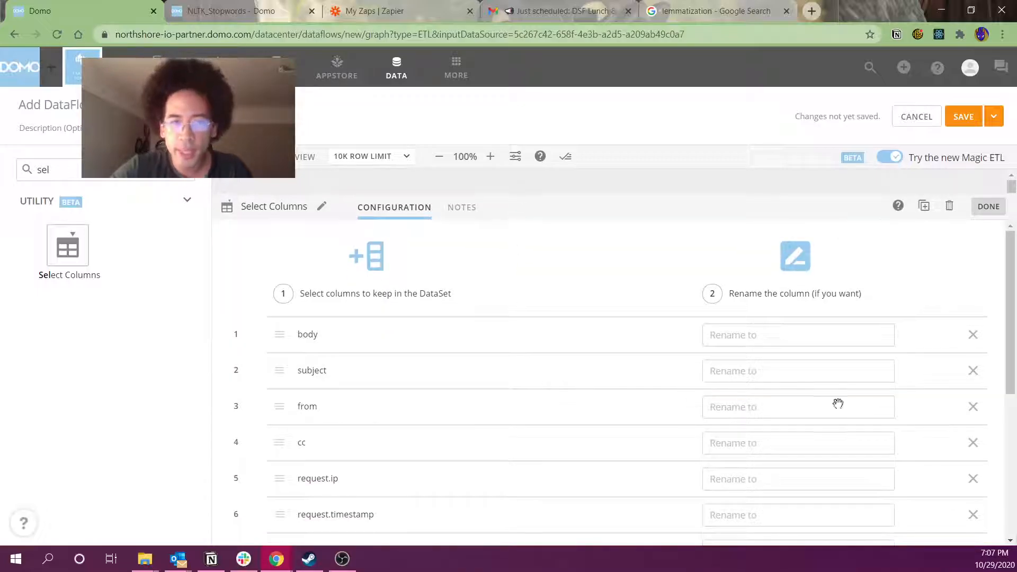
pyautogui.click(973, 334)
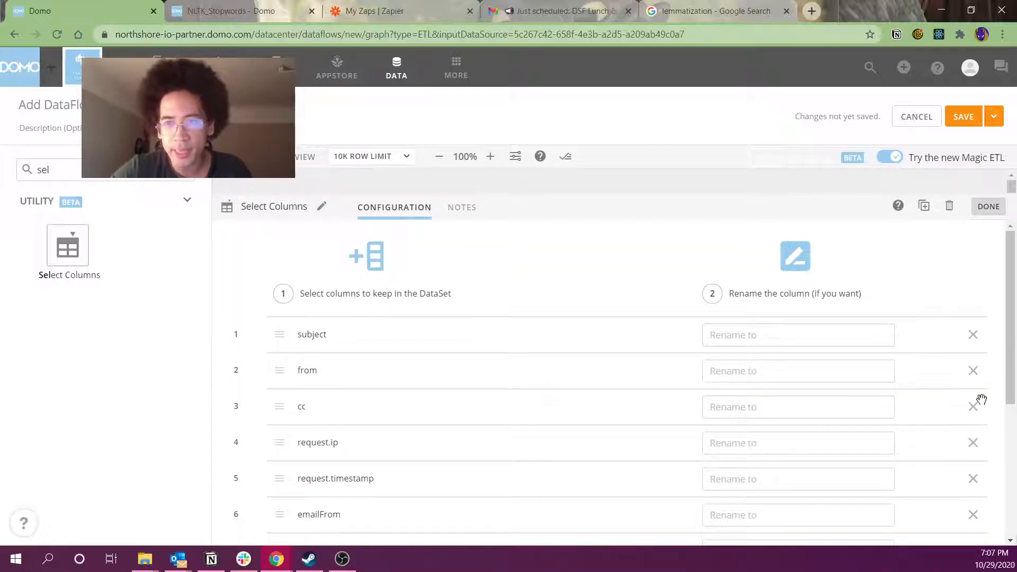
pyautogui.click(976, 373)
pyautogui.click(976, 374)
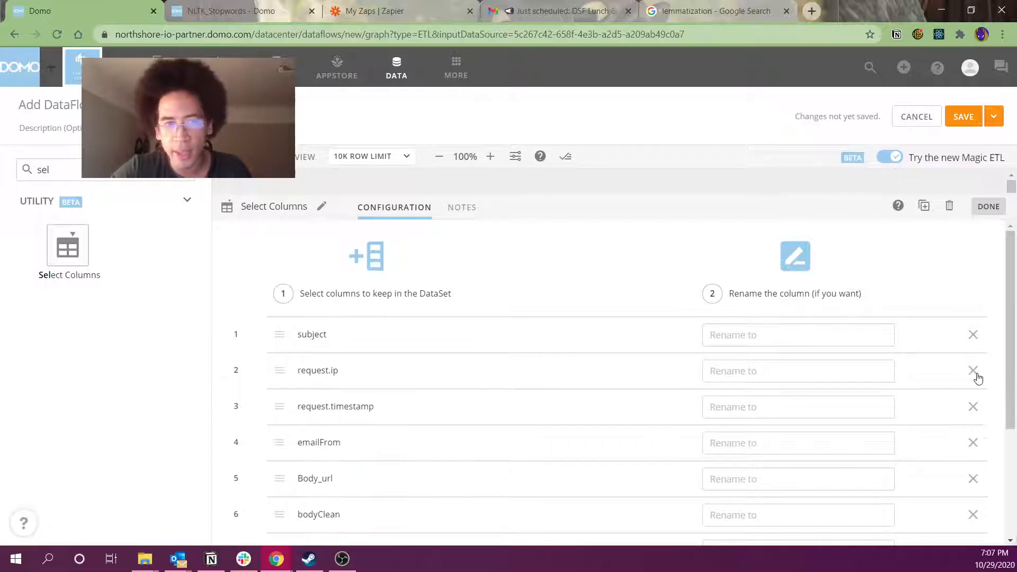
pyautogui.click(978, 373)
pyautogui.click(978, 373)
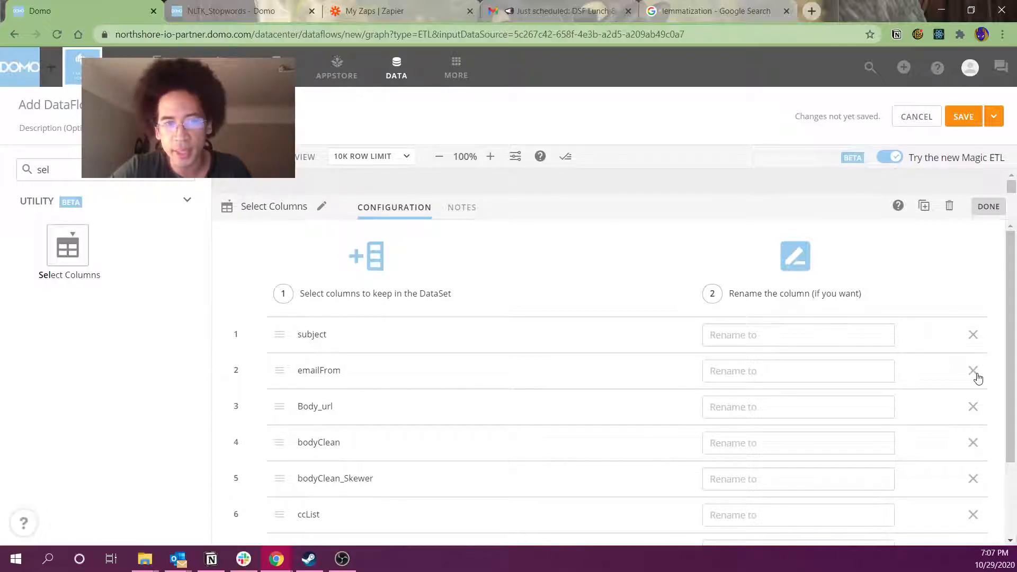
pyautogui.click(978, 378)
pyautogui.click(978, 377)
pyautogui.click(978, 413)
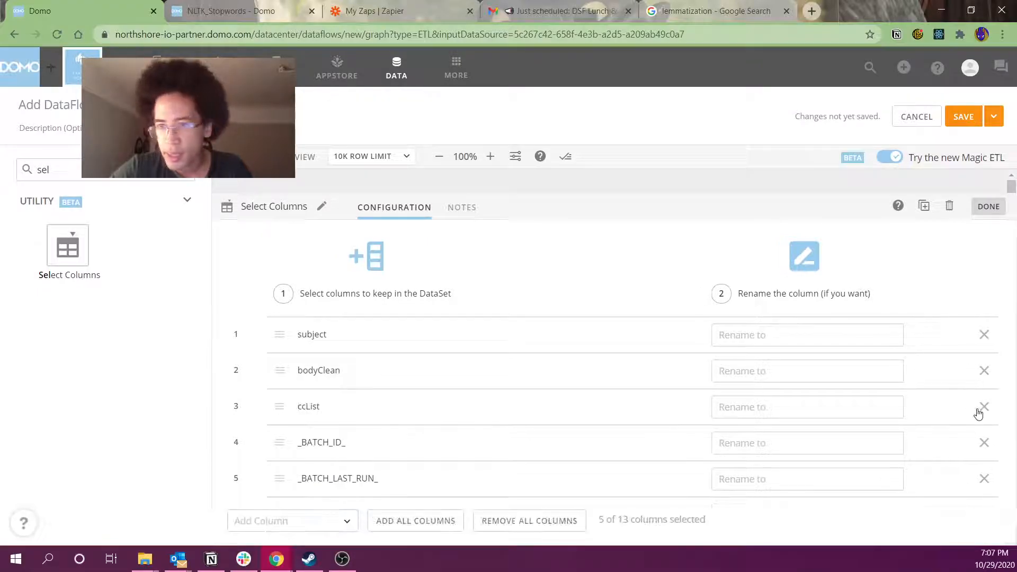
pyautogui.click(978, 413)
pyautogui.click(978, 413)
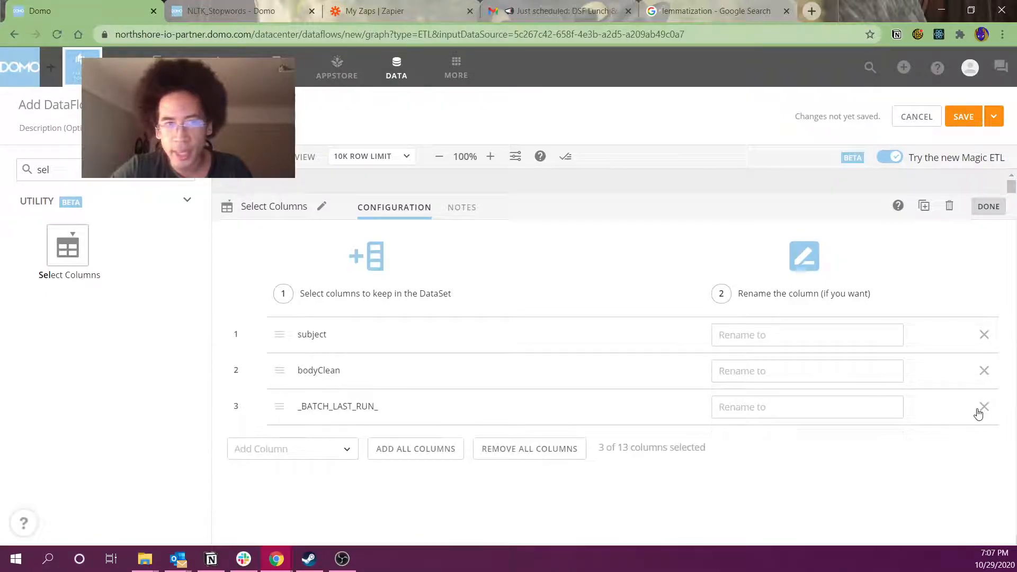
pyautogui.click(978, 413)
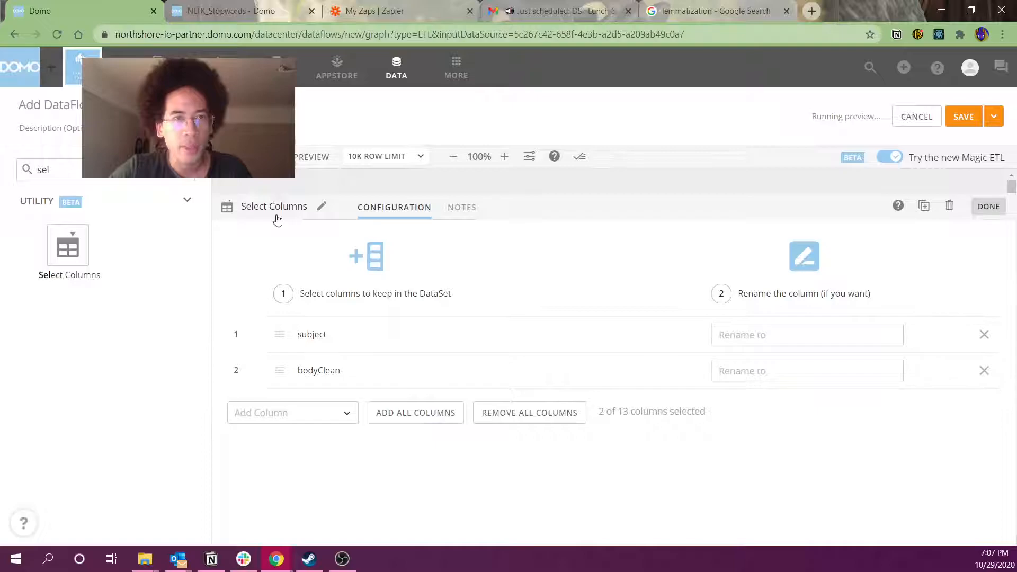
# Collapse the settings panel and align Select Columns level with the input dataset
pyautogui.moveTo(273, 201); pyautogui.dragTo(257, 305)
pyautogui.moveTo(405, 263); pyautogui.dragTo(407, 254)
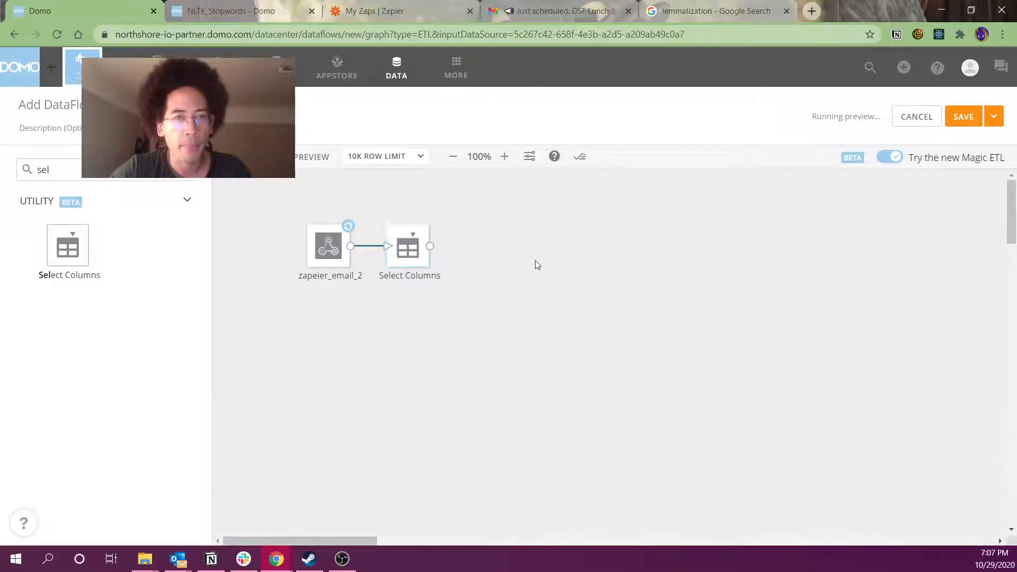
pyautogui.doubleClick(100, 170)
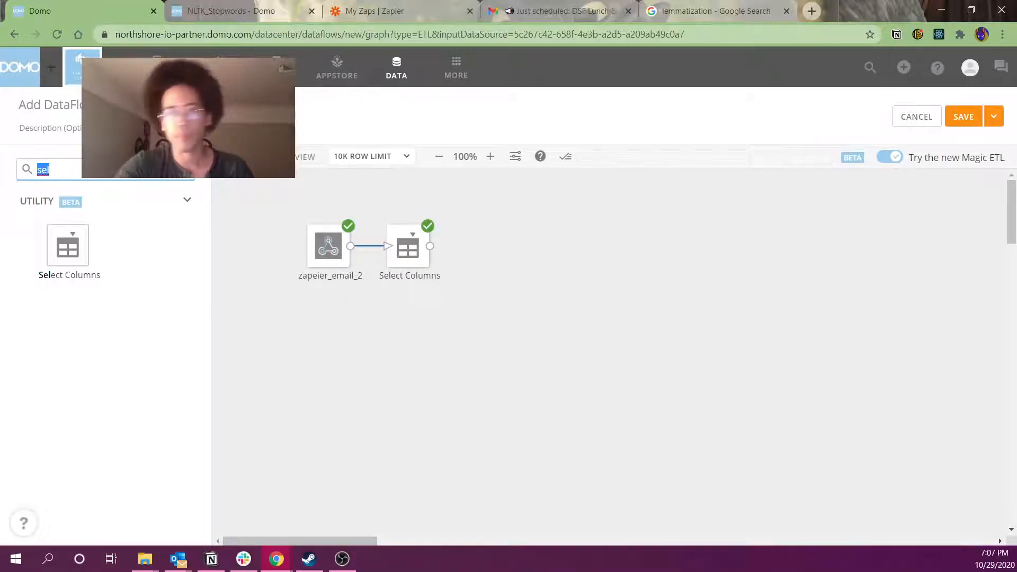
pyautogui.click(405, 245)
pyautogui.click(471, 319)
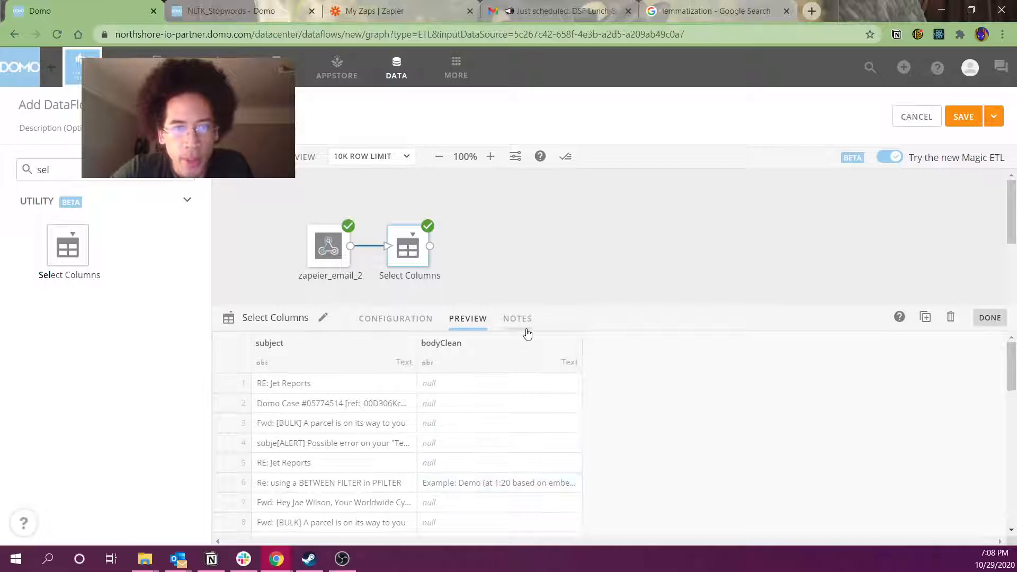
pyautogui.moveTo(530, 309); pyautogui.dragTo(544, 195)
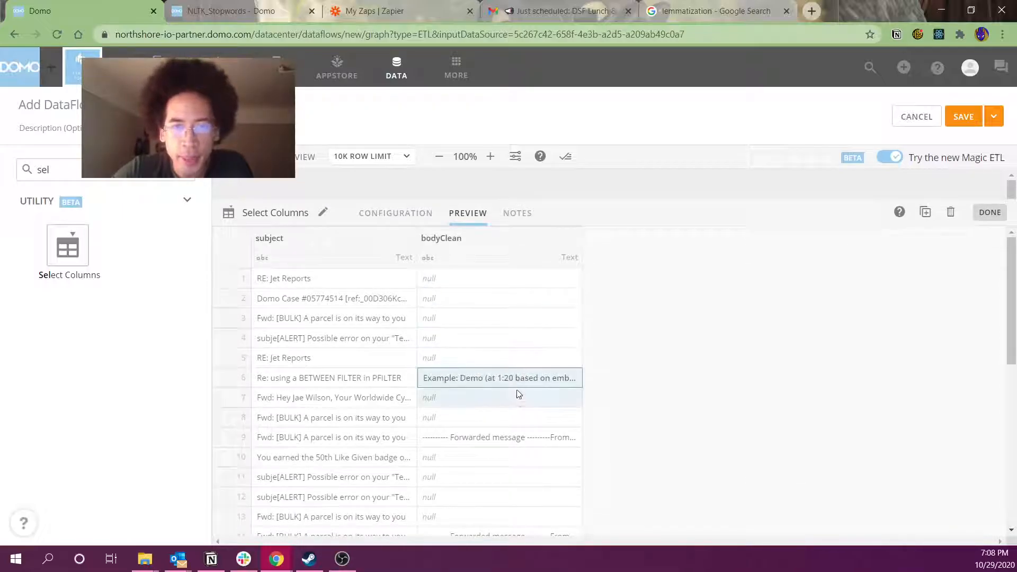
pyautogui.scroll(-1, 533, 464)
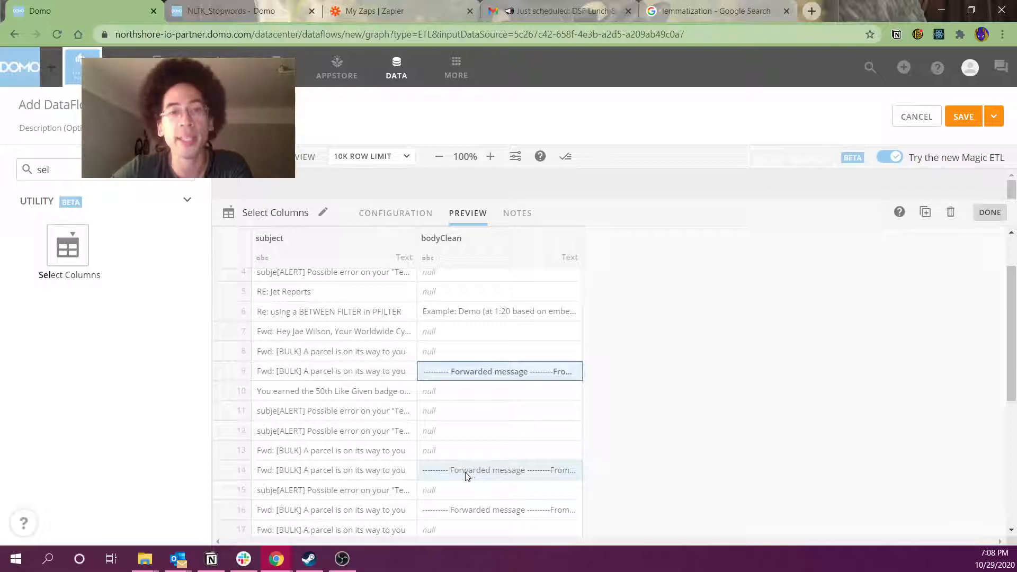
pyautogui.moveTo(466, 391); pyautogui.dragTo(466, 450)
pyautogui.scroll(-1, 466, 450)
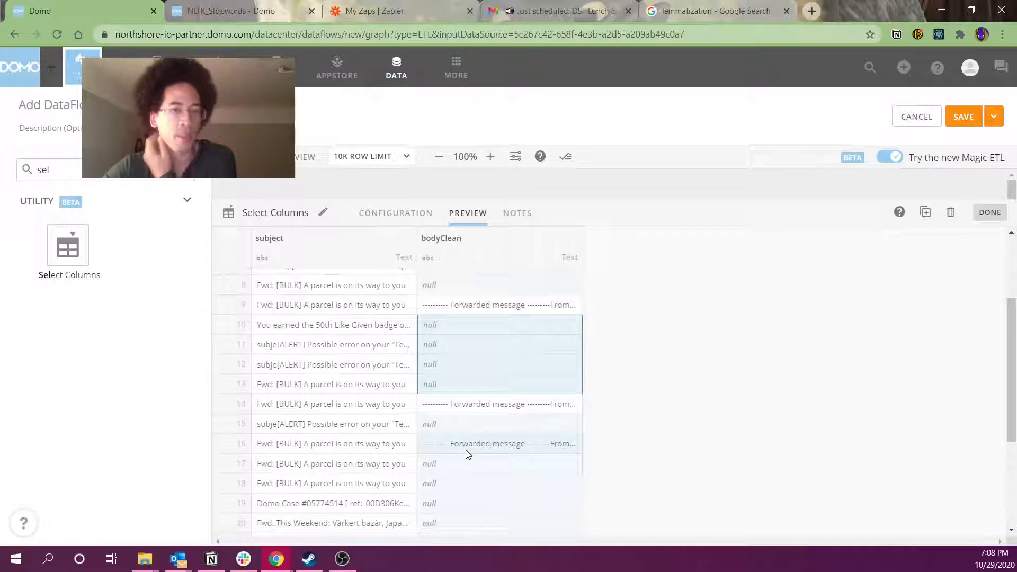
pyautogui.moveTo(488, 284); pyautogui.dragTo(504, 459)
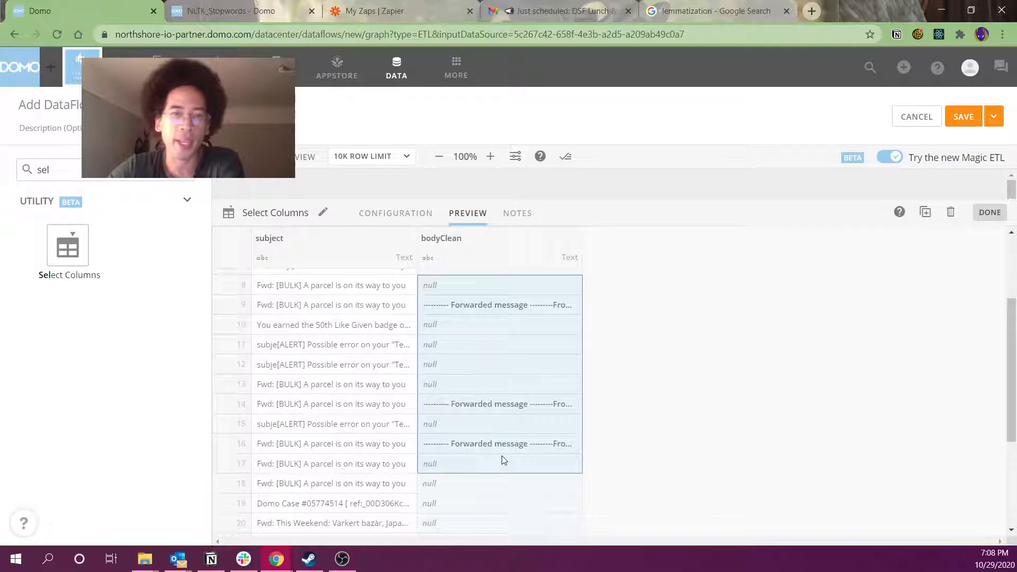
pyautogui.moveTo(289, 287); pyautogui.dragTo(299, 470)
pyautogui.scroll(-3, 300, 471)
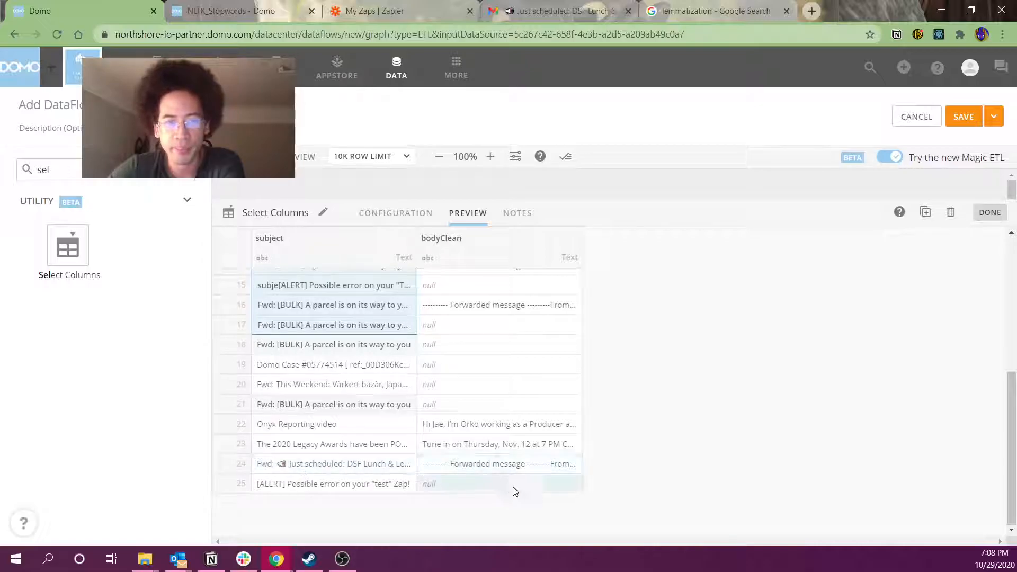
pyautogui.moveTo(556, 201); pyautogui.dragTo(542, 420)
pyautogui.click(513, 342)
pyautogui.doubleClick(90, 170)
pyautogui.write('form')
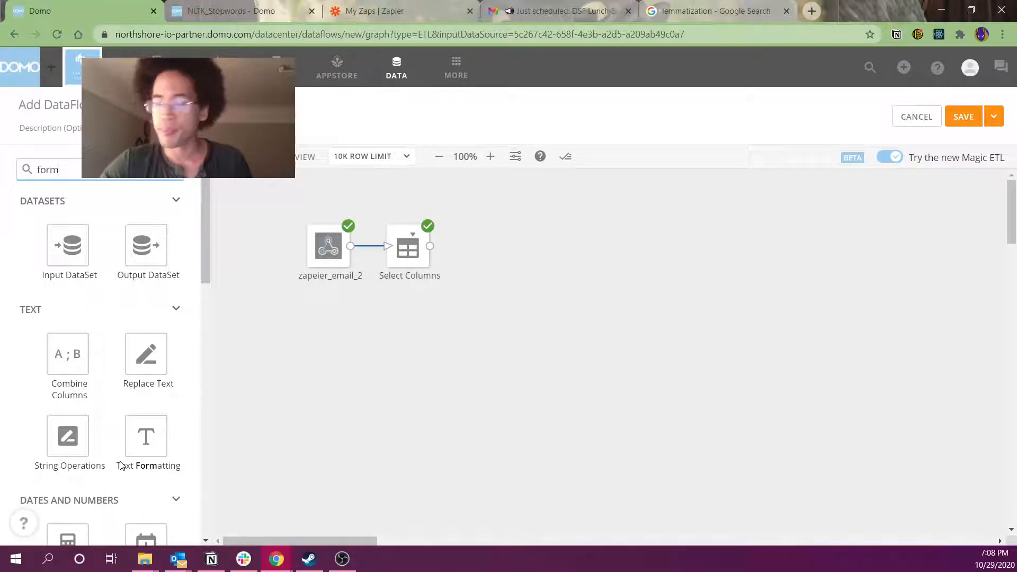
# Point the formula's output at bodyClean and enter ifnull(`bodyClean`, `subject`)
pyautogui.scroll(-3, 121, 464)
pyautogui.moveTo(132, 480); pyautogui.dragTo(476, 246)
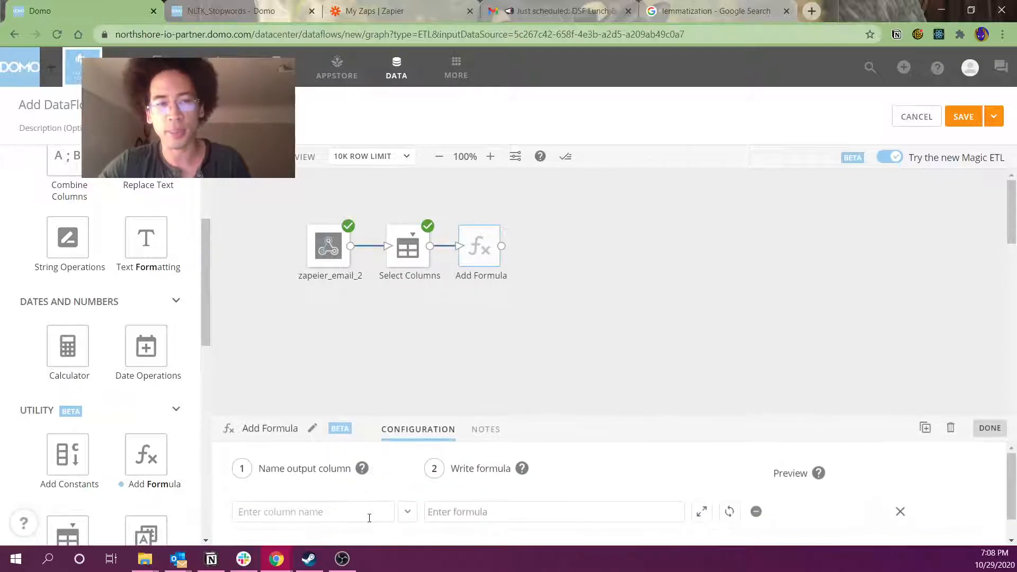
pyautogui.click(370, 510)
pyautogui.click(408, 512)
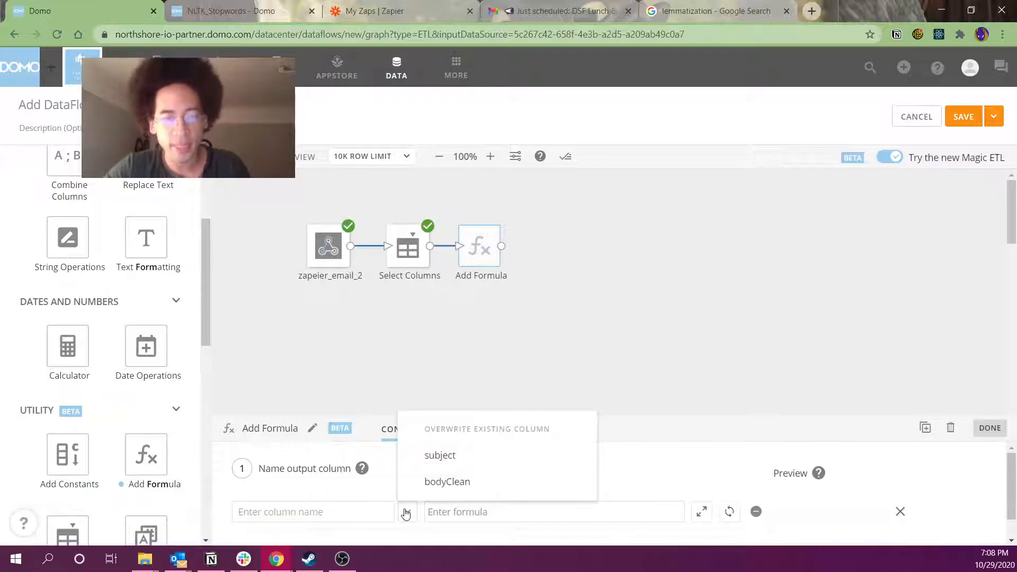
pyautogui.click(427, 483)
pyautogui.click(456, 522)
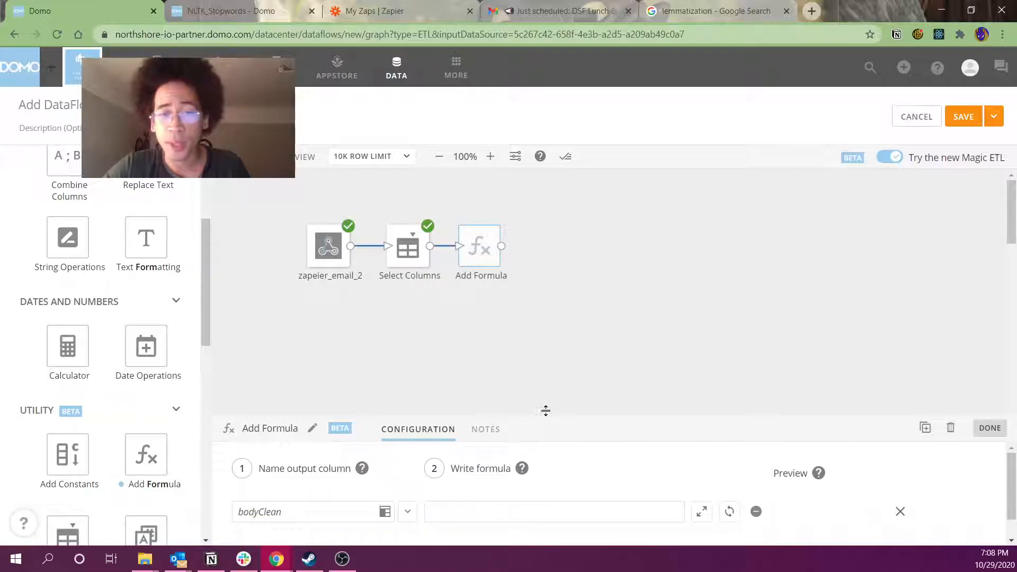
pyautogui.moveTo(543, 417); pyautogui.dragTo(546, 316)
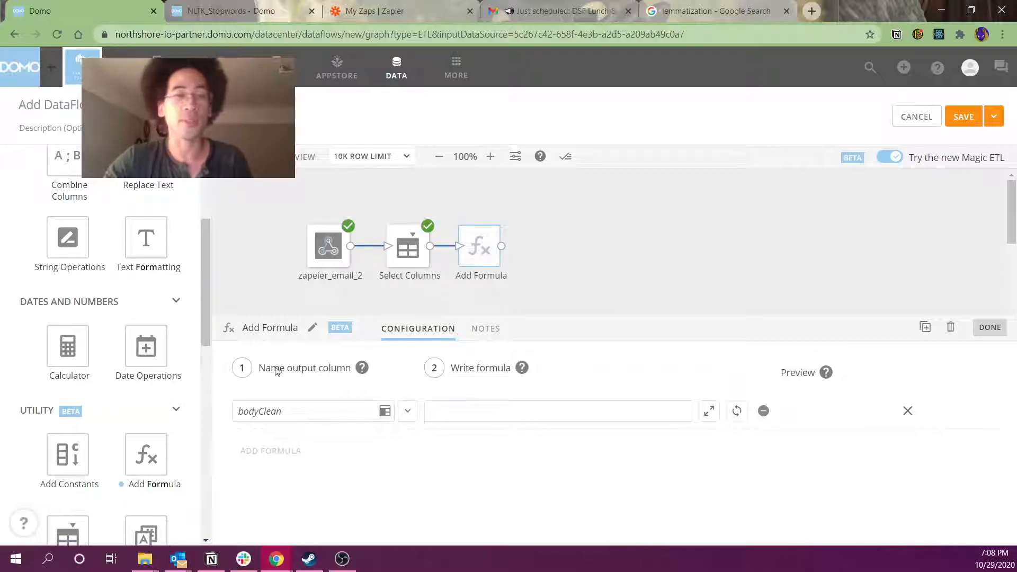
pyautogui.write('ifnu')
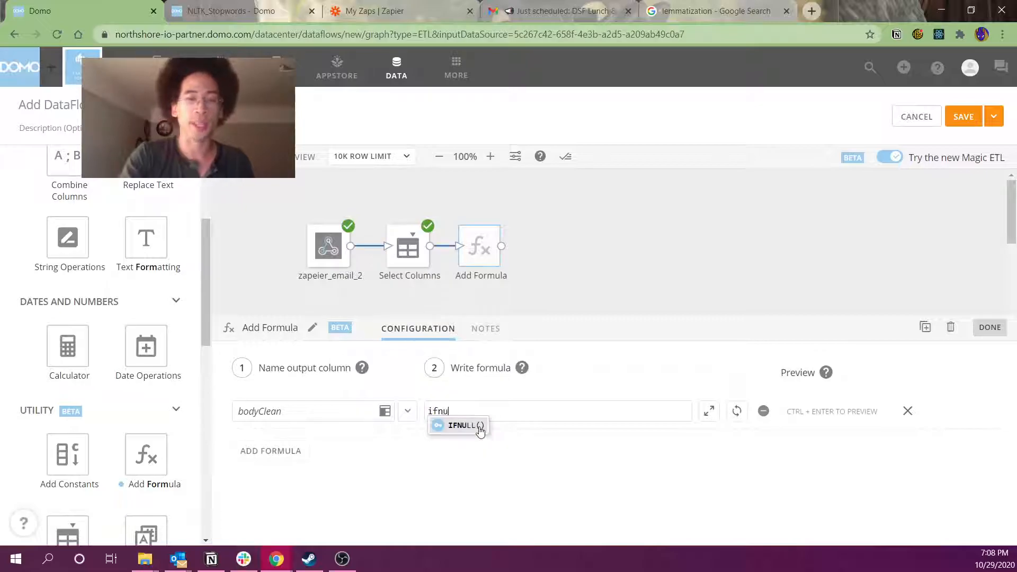
pyautogui.write('ll(')
pyautogui.write('`bodyClean`')
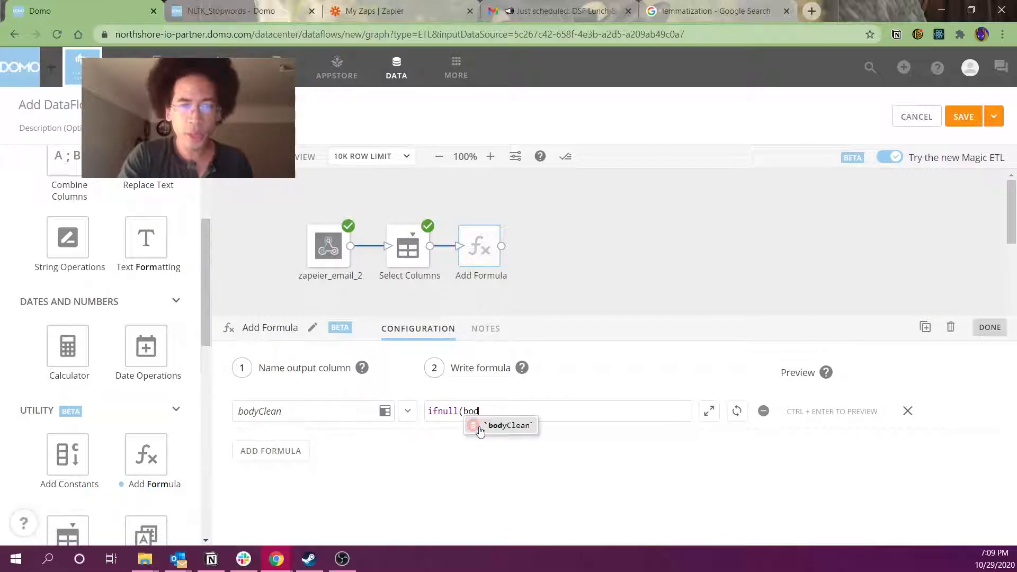
pyautogui.write(', ')
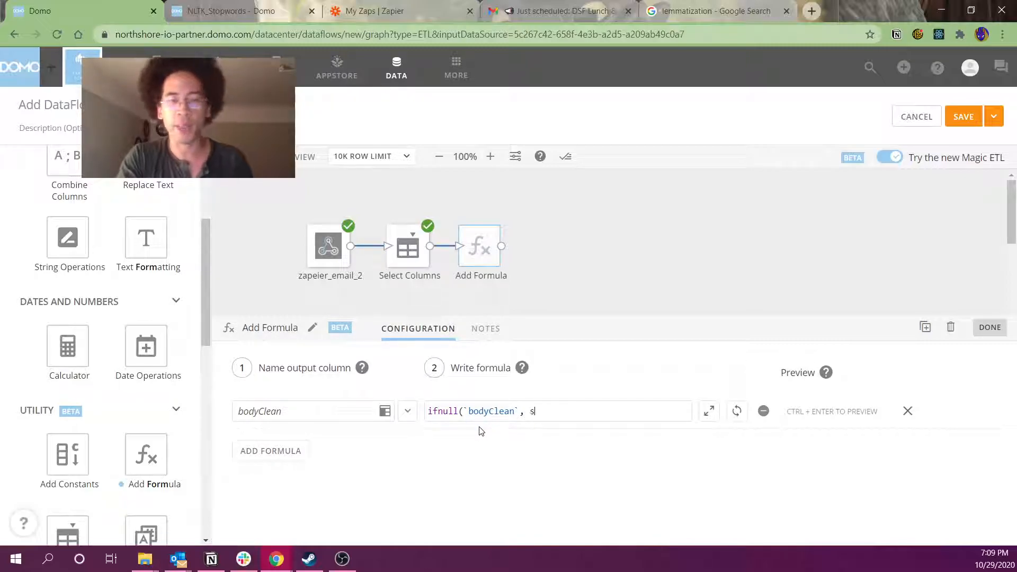
pyautogui.write('`subject`')
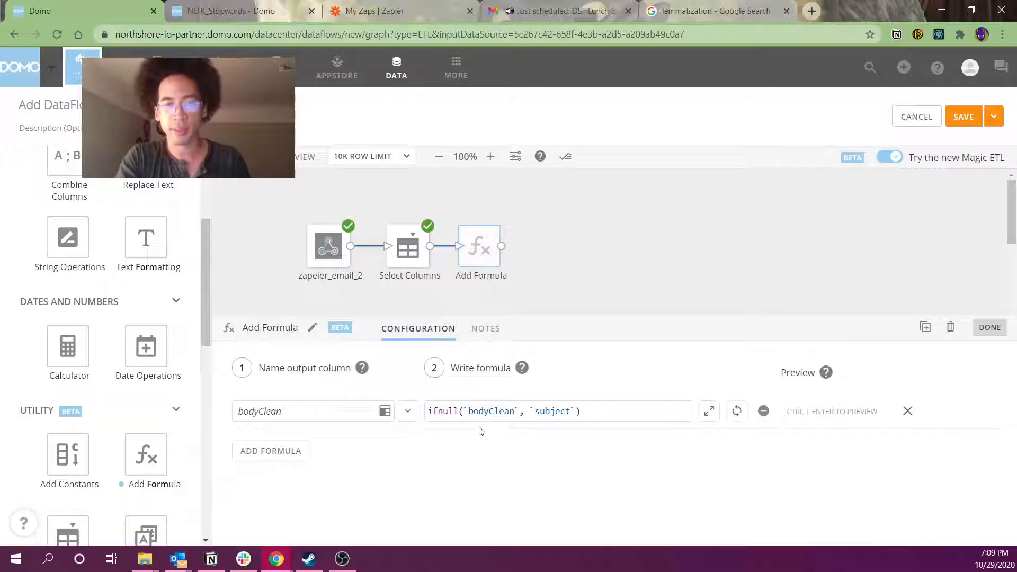
pyautogui.click(709, 412)
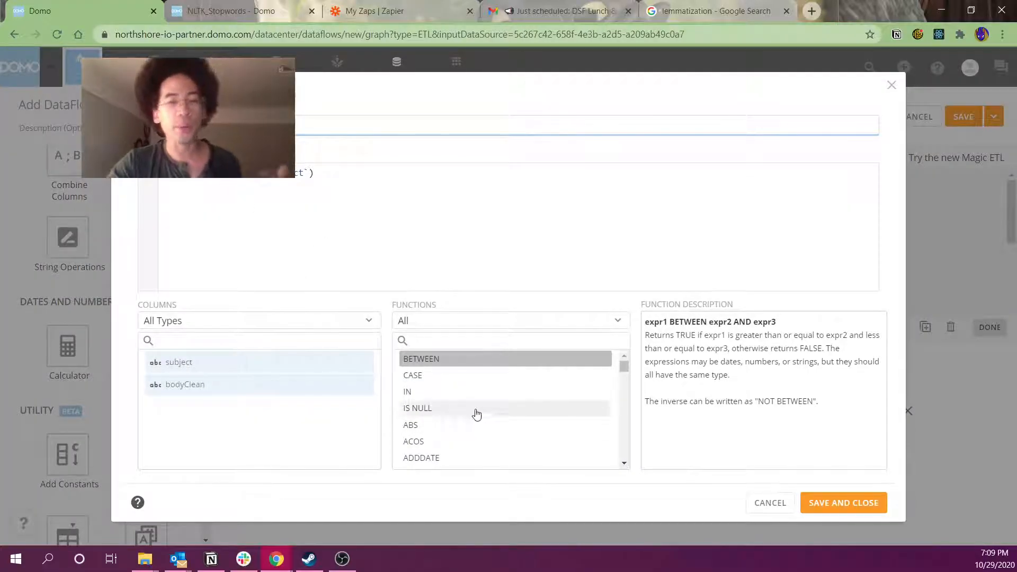
pyautogui.moveTo(624, 365); pyautogui.dragTo(621, 345)
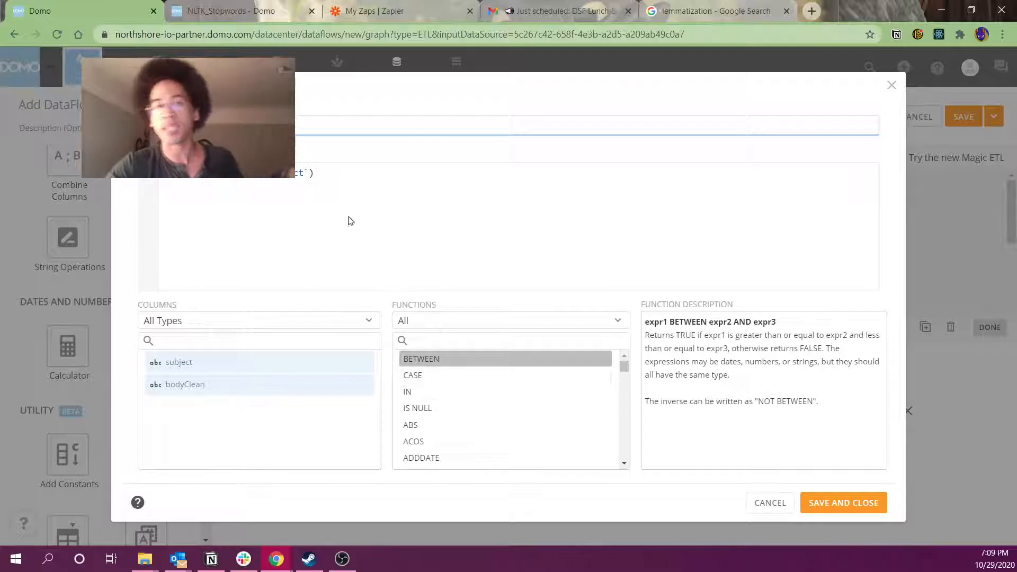
pyautogui.click(265, 173)
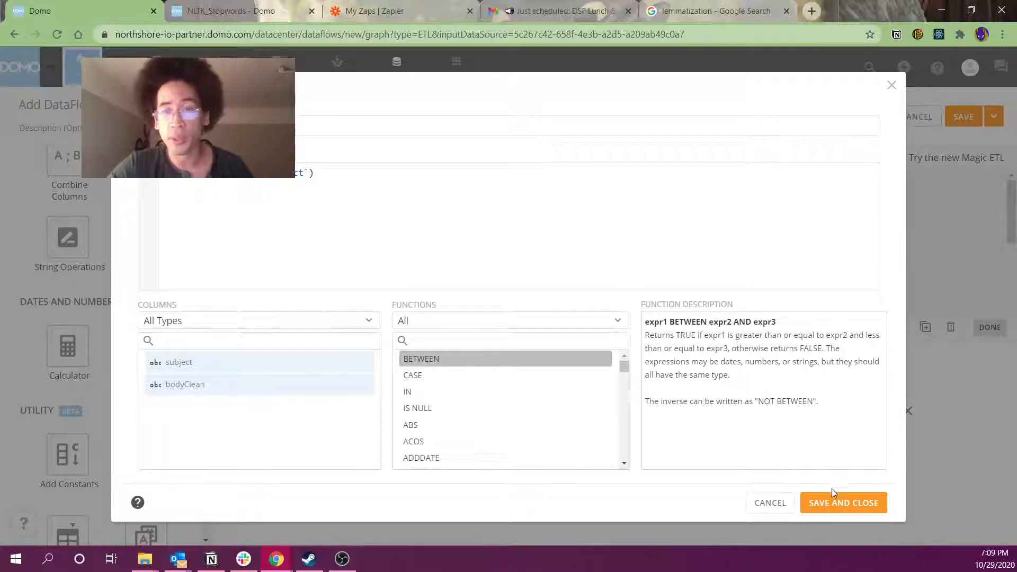
pyautogui.click(840, 503)
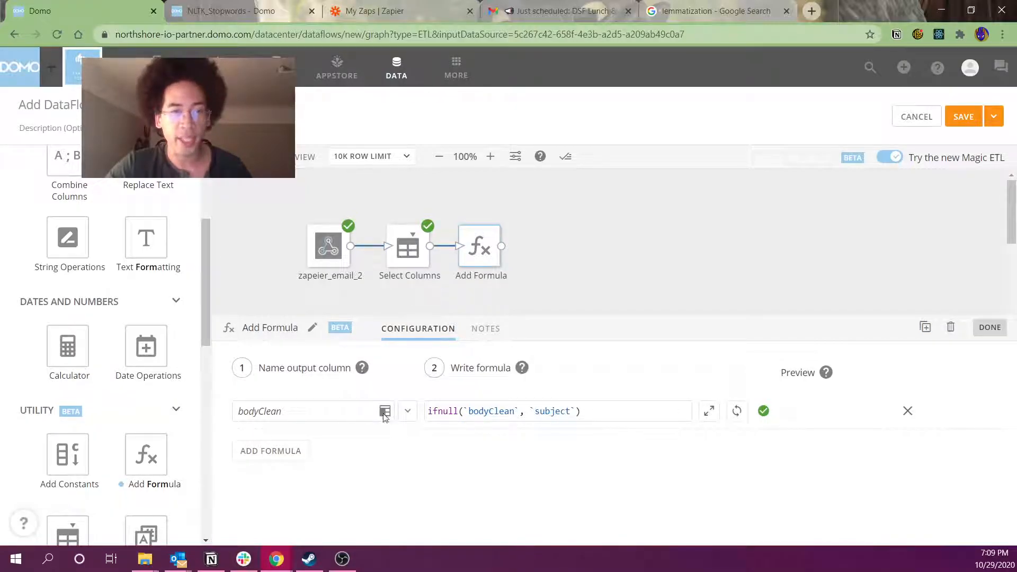
# Trim the trailing 2 so the output column name reads exactly bodyClean
pyautogui.moveTo(381, 412); pyautogui.dragTo(211, 411)
pyautogui.press('End')
pyautogui.write('2')
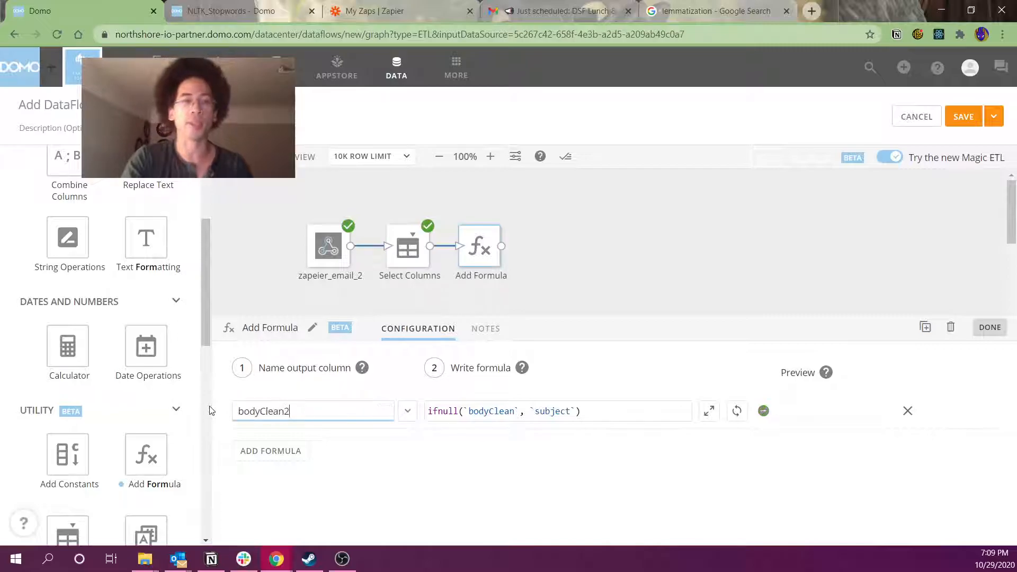
pyautogui.press('BackSpace')
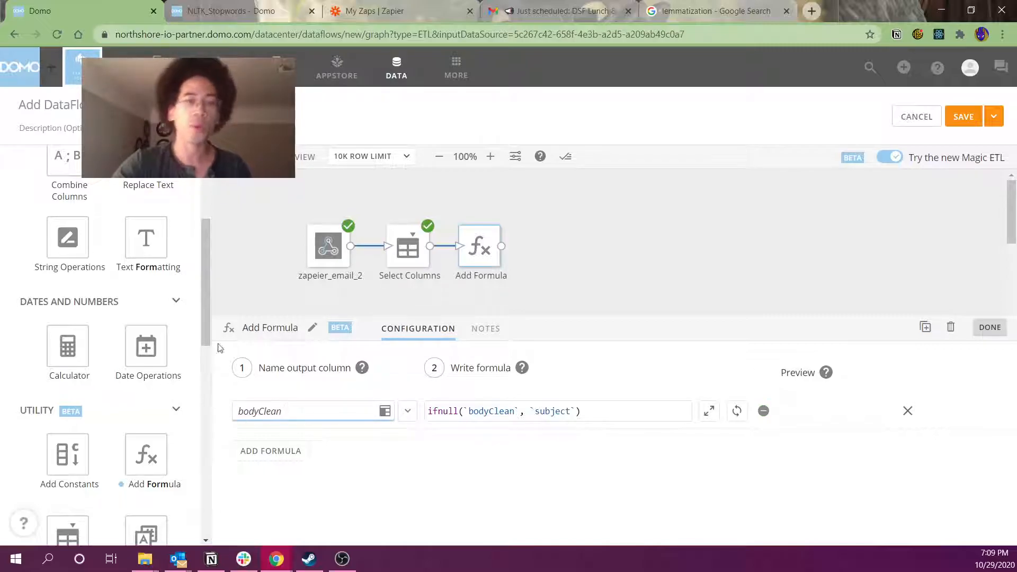
pyautogui.moveTo(387, 419)
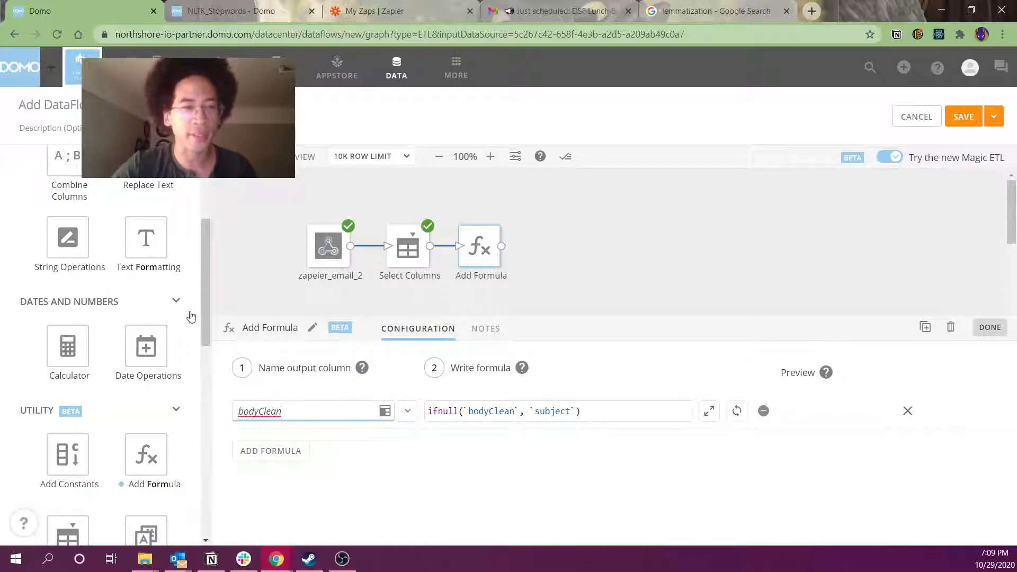
# Search 'dupl', place a Remove Duplicates step and connect it after Add Formula
pyautogui.moveTo(202, 293); pyautogui.dragTo(209, 189)
pyautogui.doubleClick(98, 170)
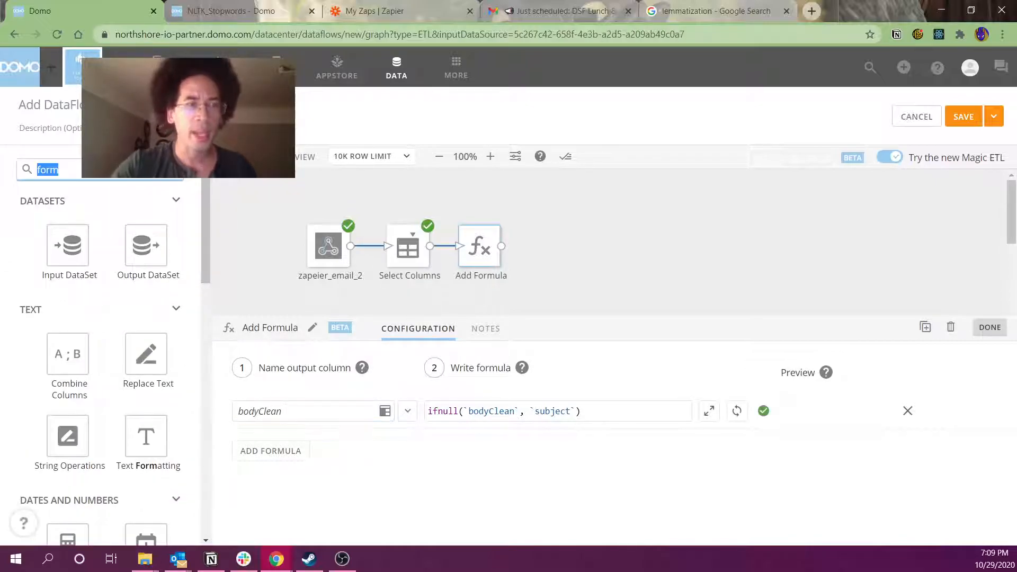
pyautogui.write('dupl')
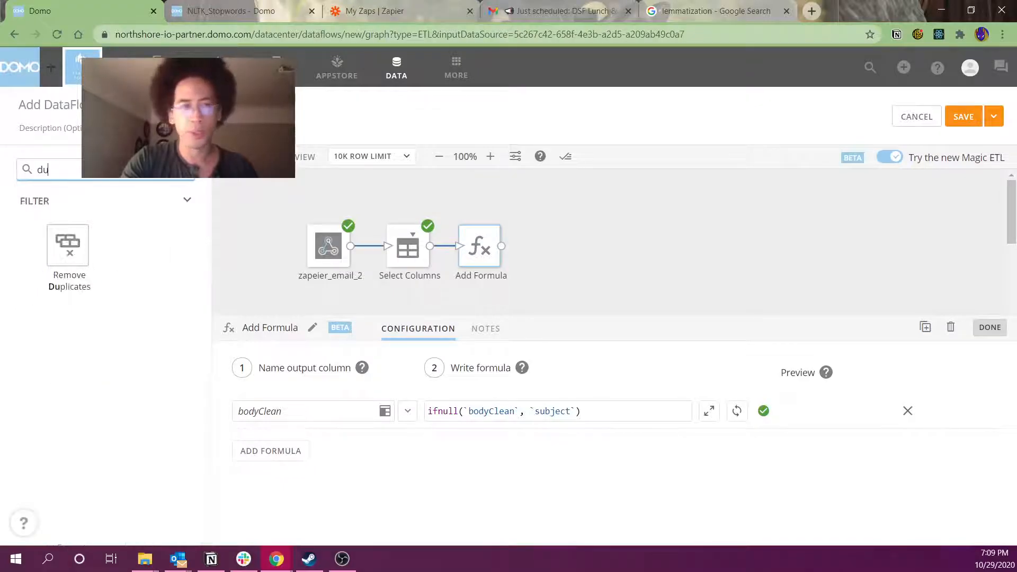
pyautogui.moveTo(81, 260); pyautogui.dragTo(585, 257)
pyautogui.click(546, 208)
pyautogui.moveTo(501, 246); pyautogui.dragTo(556, 247)
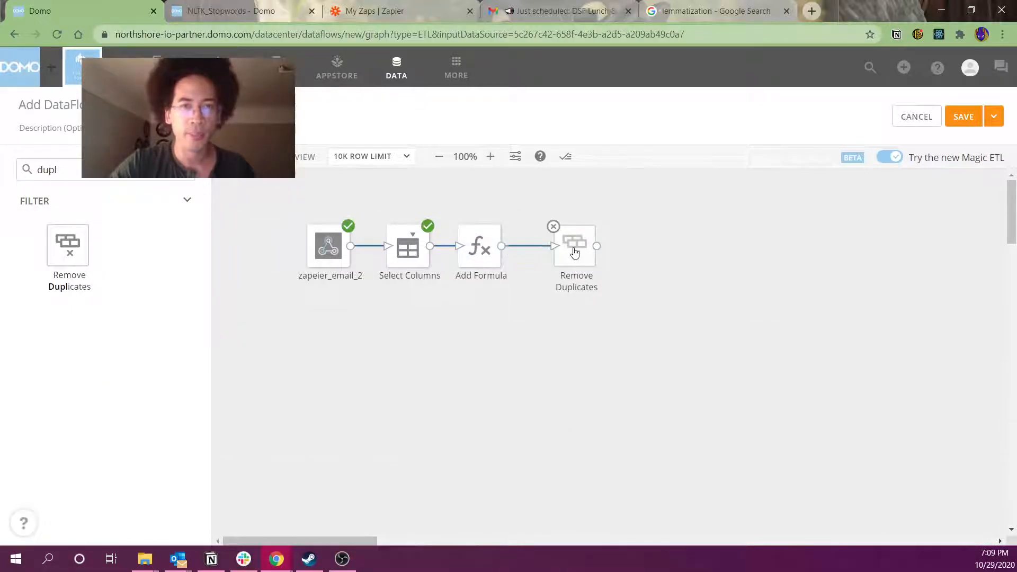
# Make Remove Duplicates check the bodyClean column for repeated values
pyautogui.click(576, 251)
pyautogui.click(361, 444)
pyautogui.click(325, 498)
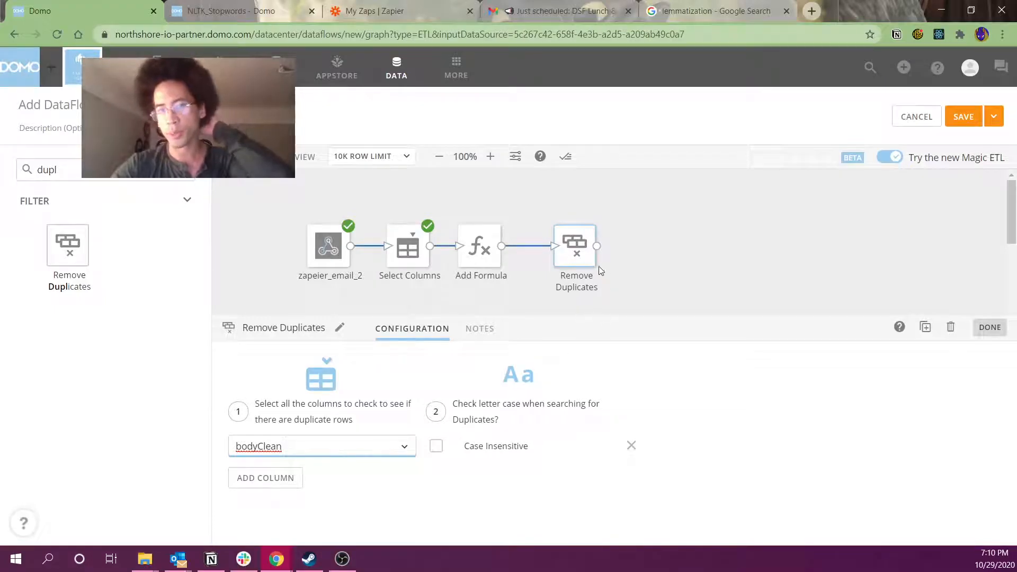
# Reposition the four-step flow lower and left on the canvas, reopening Remove Duplicates
pyautogui.moveTo(580, 260); pyautogui.dragTo(572, 261)
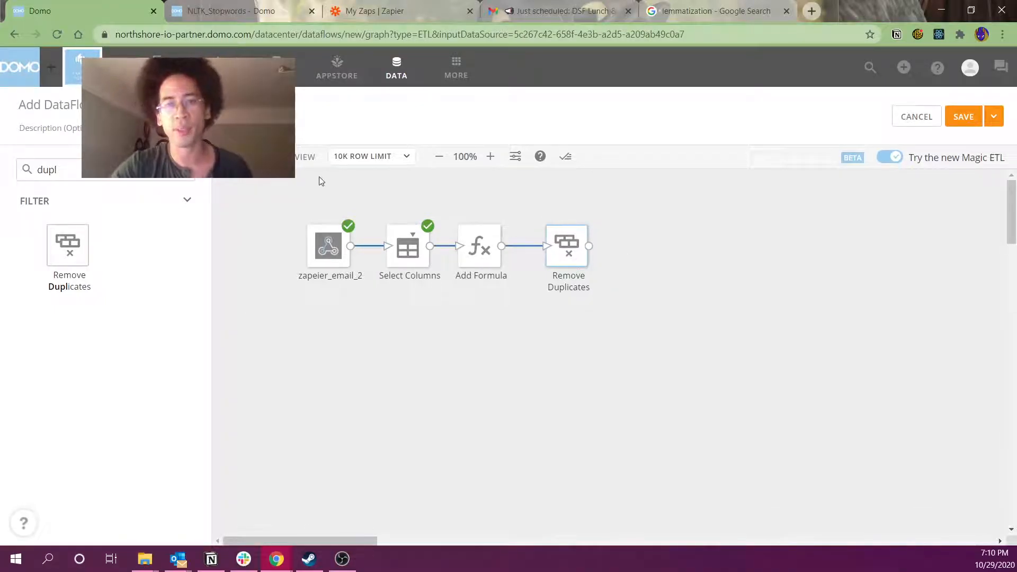
pyautogui.moveTo(255, 189); pyautogui.dragTo(627, 337)
pyautogui.moveTo(569, 257); pyautogui.dragTo(523, 403)
pyautogui.click(519, 386)
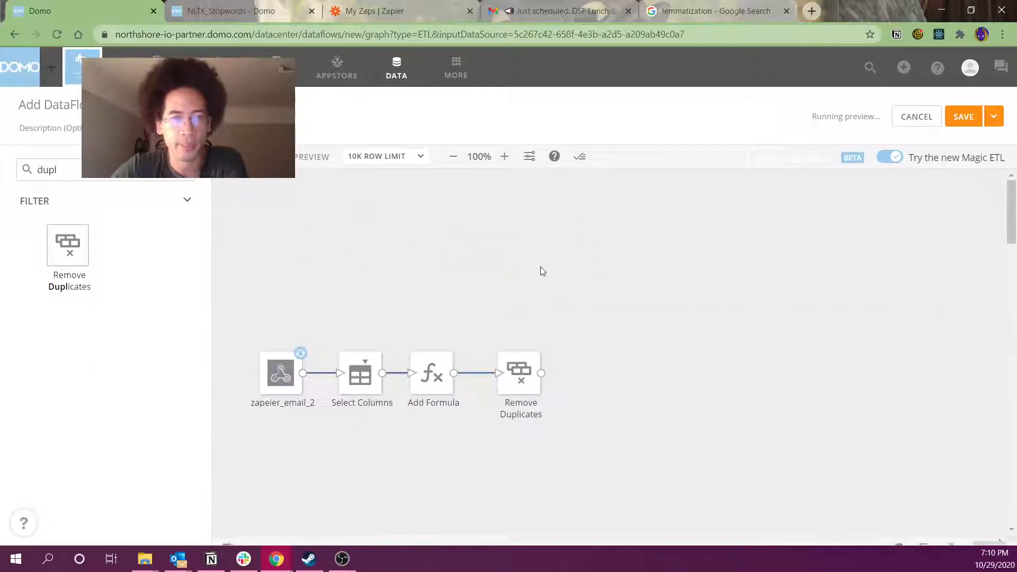
# Preview the Remove Duplicates output with a widened bodyClean column and more rows
pyautogui.click(540, 266)
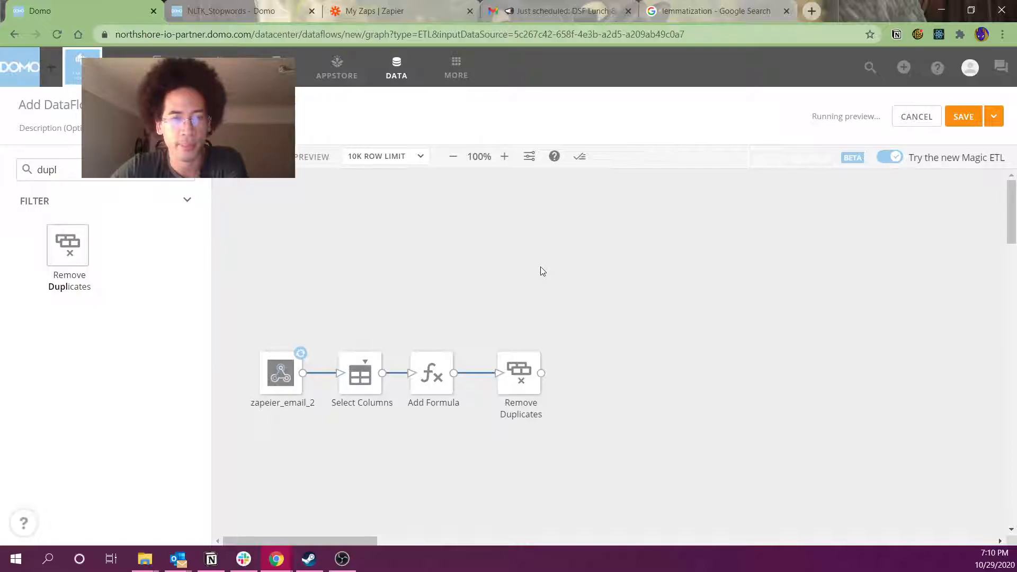
pyautogui.click(517, 369)
pyautogui.click(477, 329)
pyautogui.moveTo(580, 353); pyautogui.dragTo(692, 354)
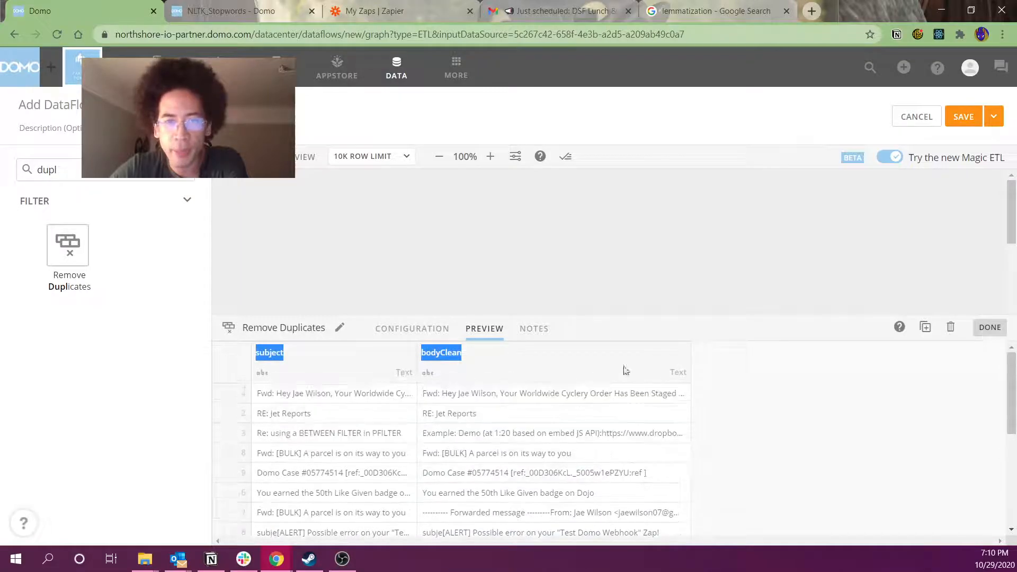
pyautogui.moveTo(622, 316); pyautogui.dragTo(622, 204)
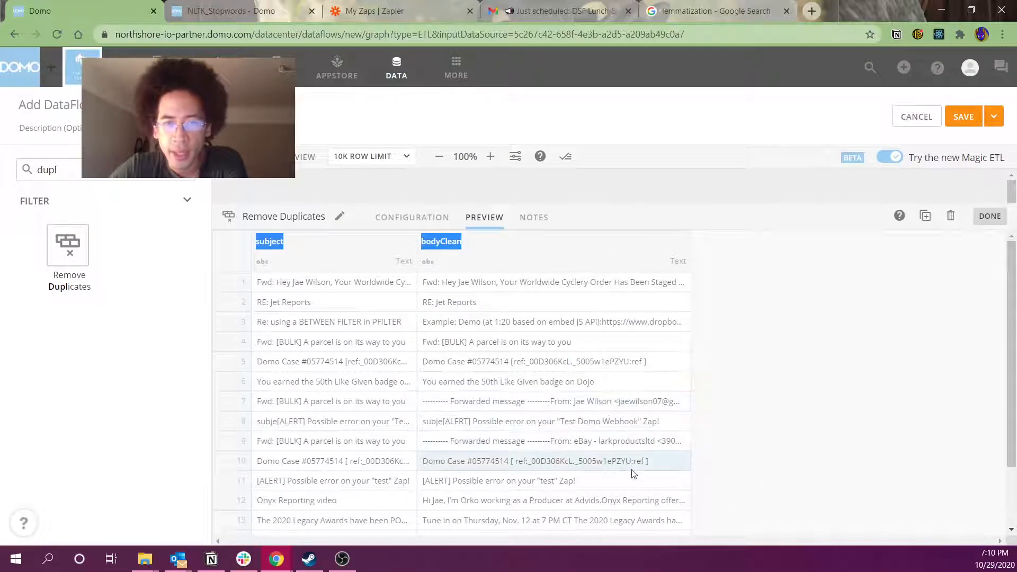
pyautogui.scroll(-3, 634, 473)
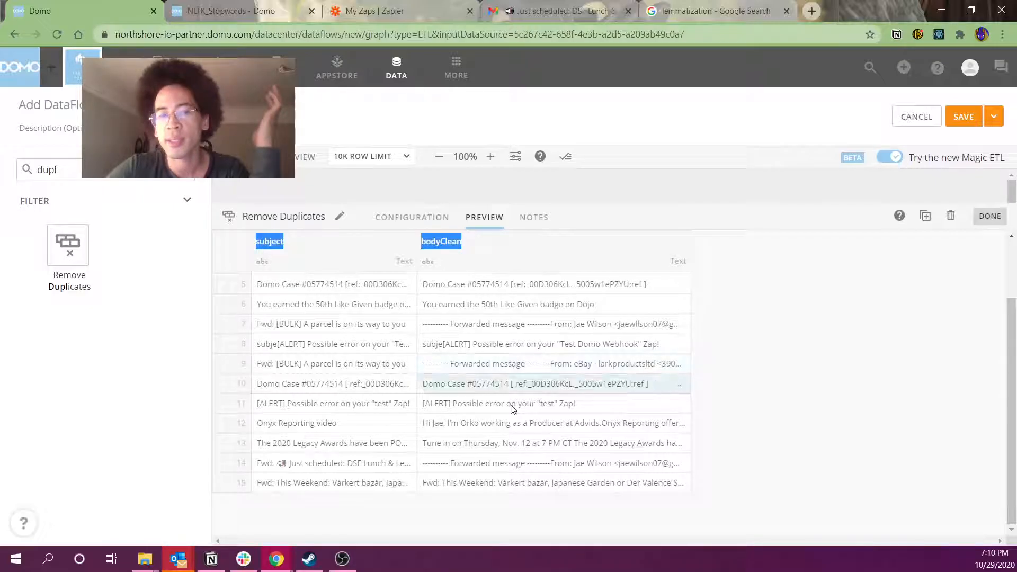
# Check Outlook reminders, then highlight preview rows 5 to 11 and close the preview
pyautogui.moveTo(176, 557)
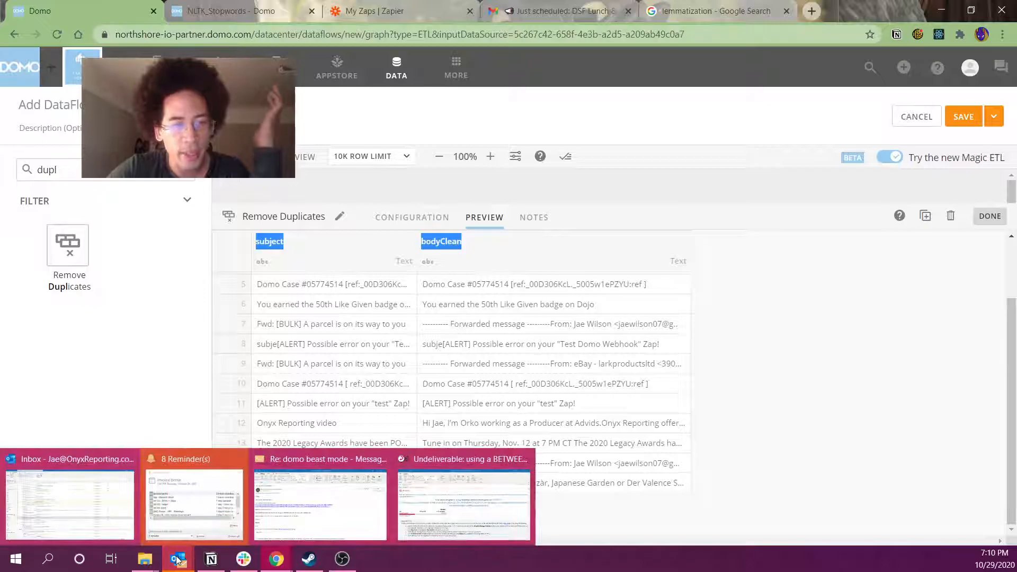
pyautogui.click(213, 524)
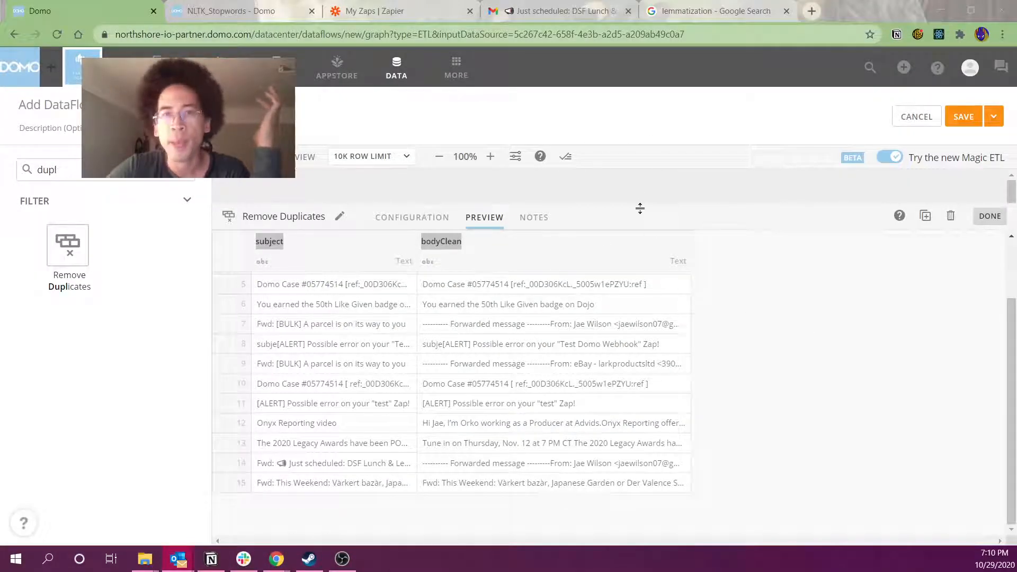
pyautogui.moveTo(637, 208); pyautogui.dragTo(636, 291)
pyautogui.moveTo(532, 374); pyautogui.dragTo(526, 474)
pyautogui.click(545, 256)
# Search 'form' and add a second Add Formula step connected after Remove Duplicates
pyautogui.doubleClick(47, 169)
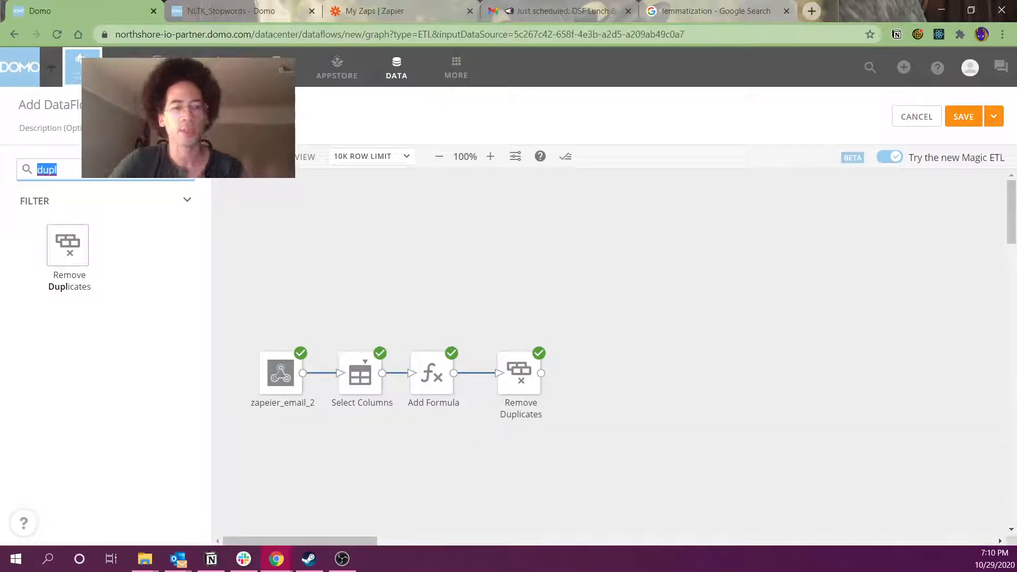
pyautogui.write('form')
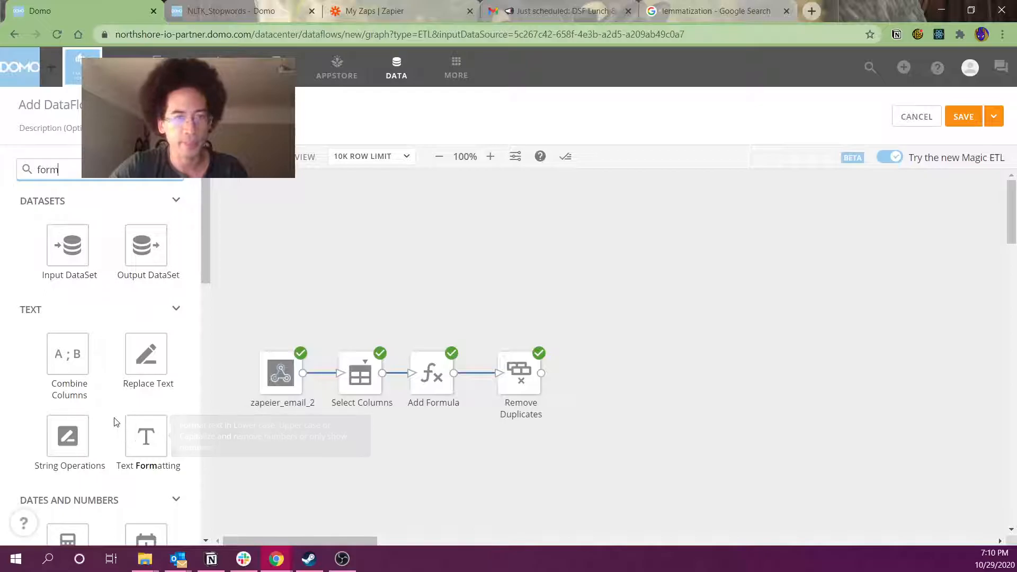
pyautogui.scroll(-2, 125, 445)
pyautogui.scroll(-3, 121, 403)
pyautogui.moveTo(152, 479); pyautogui.dragTo(604, 392)
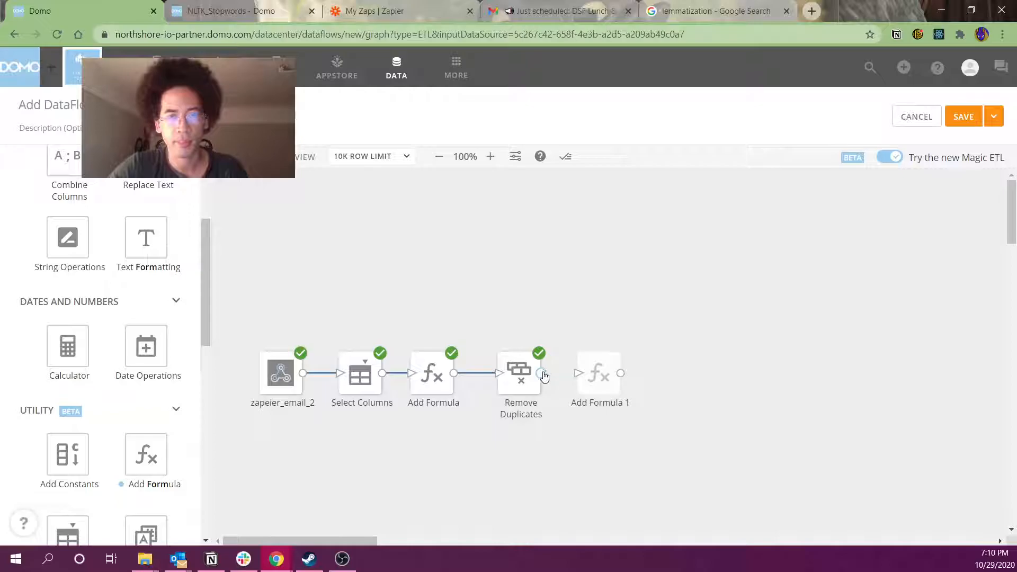
pyautogui.moveTo(544, 375); pyautogui.dragTo(596, 375)
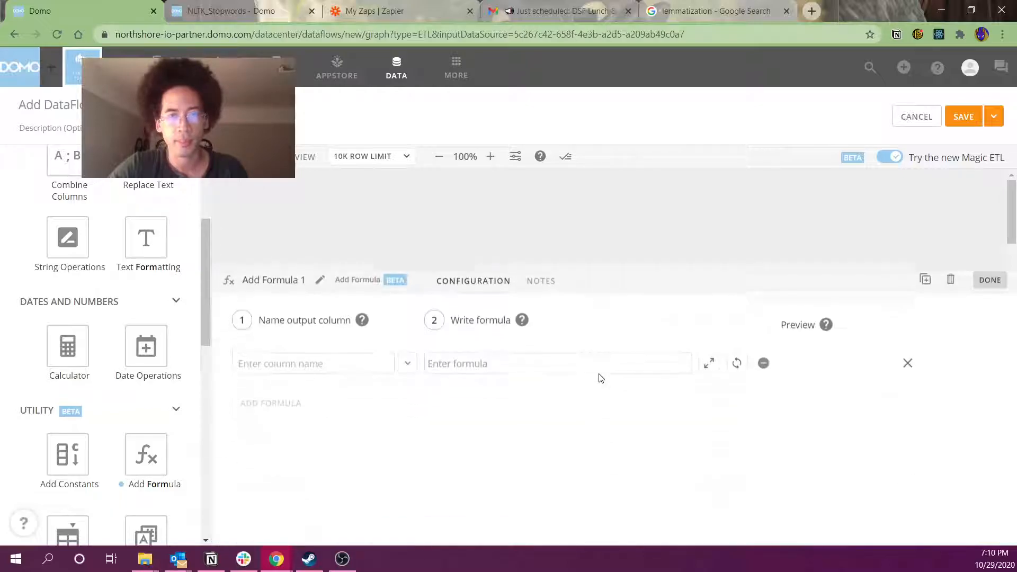
# Look up REGEXP_REPLACE in the expanded formula editor's function list, then go to the lemmatization tab
pyautogui.click(709, 371)
pyautogui.click(465, 341)
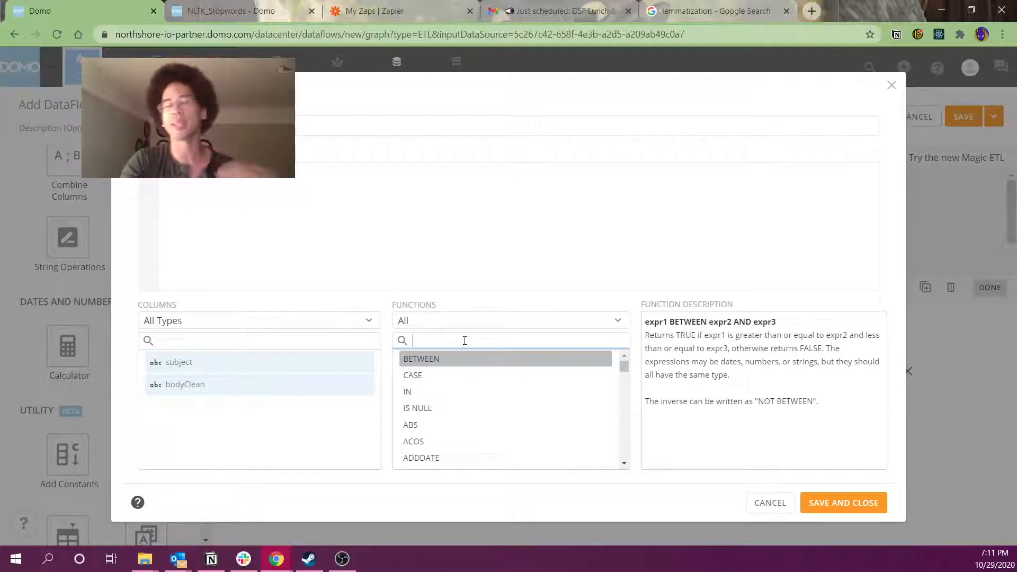
pyautogui.write('reg')
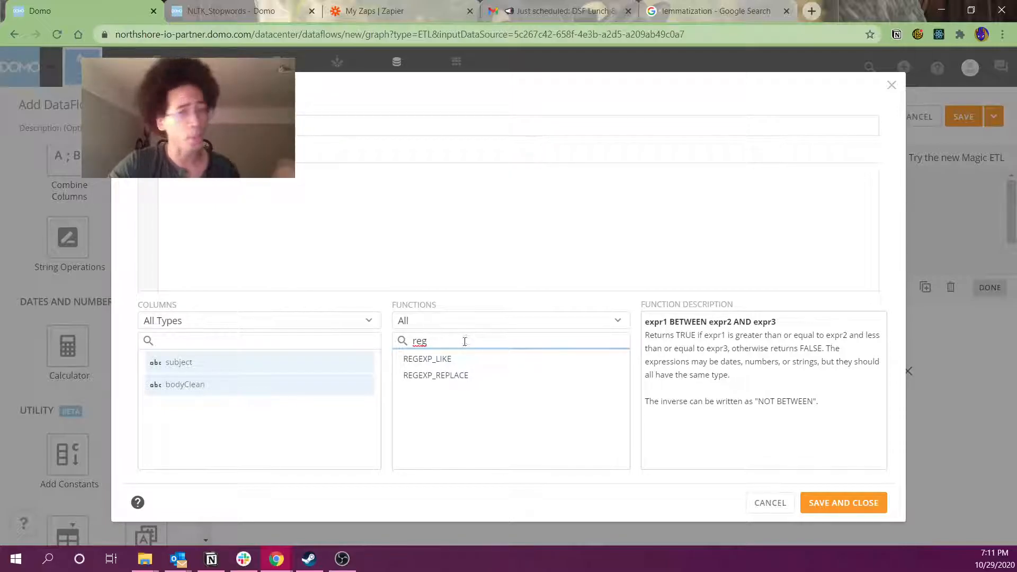
pyautogui.click(472, 376)
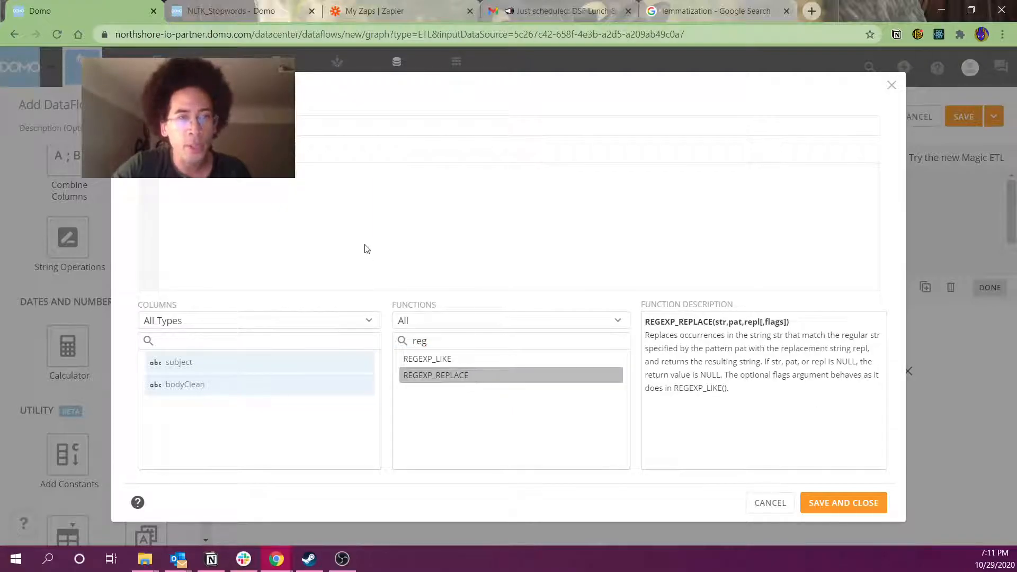
pyautogui.click(689, 11)
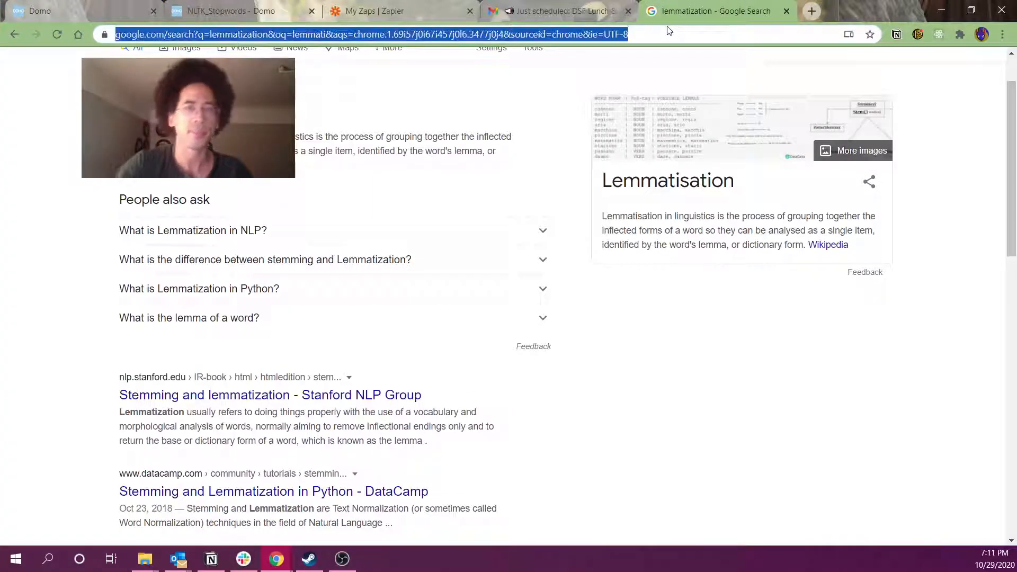
# Search 'keep alphanumeric regex' and select the [^a-zA-Z0-9 -] pattern in a Stack Overflow answer
pyautogui.write('keep a')
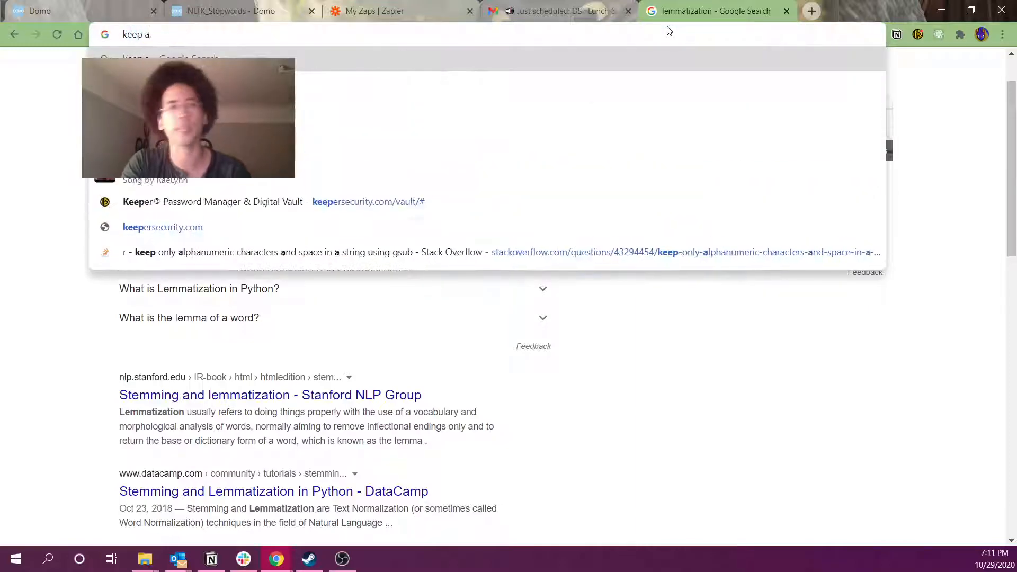
pyautogui.write('lphanumeric')
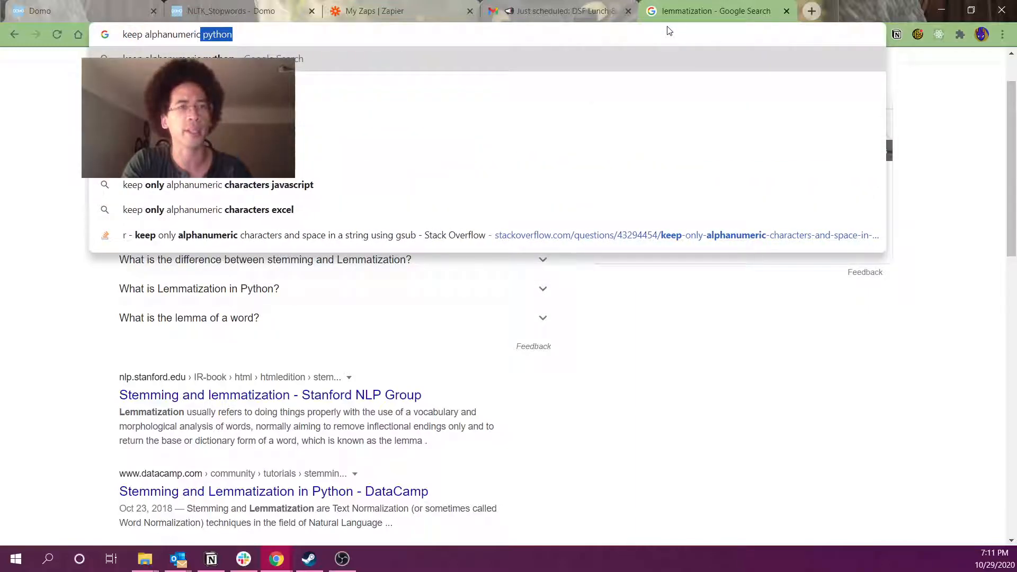
pyautogui.write(' rg')
pyautogui.press('BackSpace')
pyautogui.write('egex')
pyautogui.press('Return')
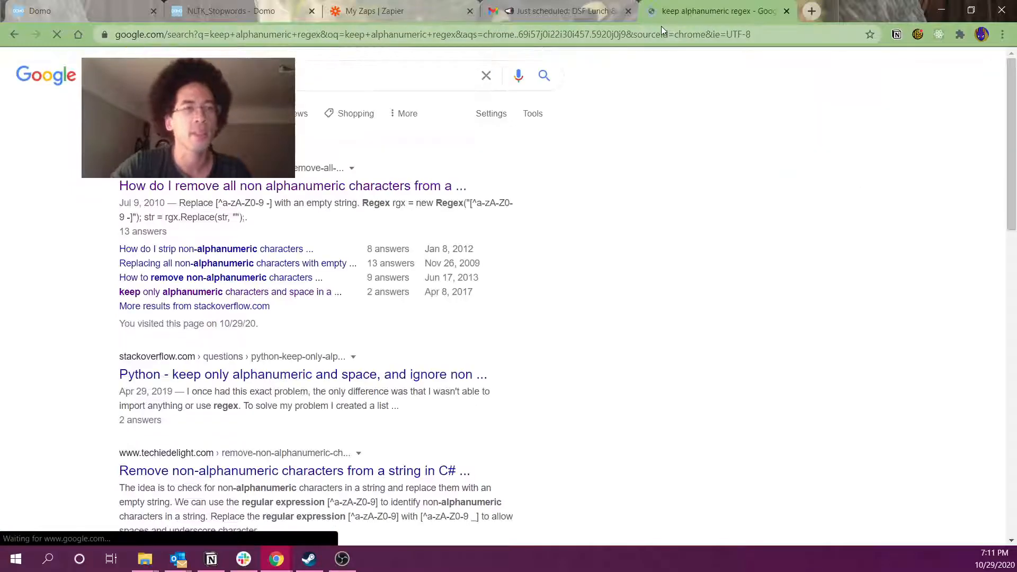
pyautogui.click(405, 185)
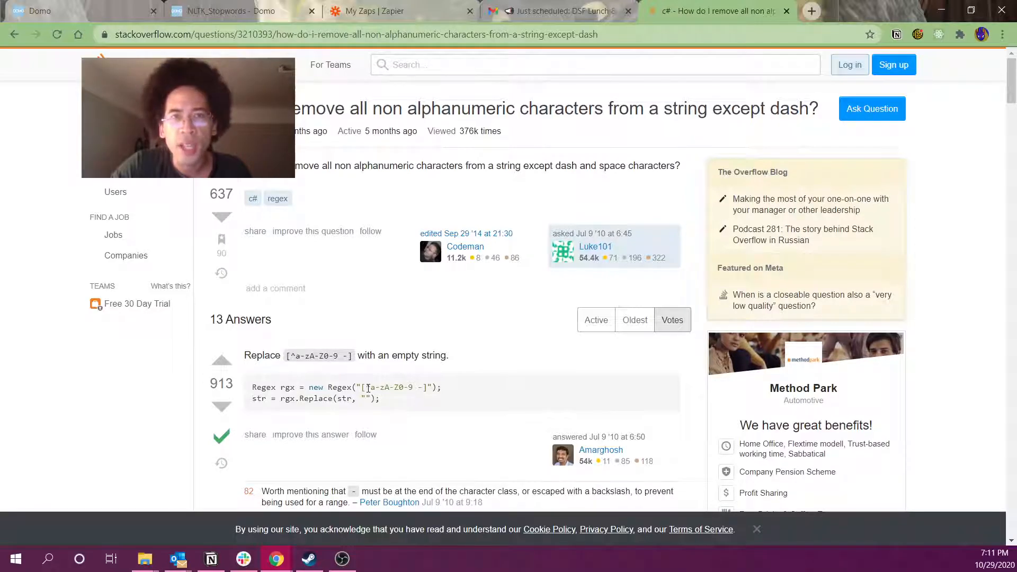
pyautogui.moveTo(377, 388); pyautogui.dragTo(420, 385)
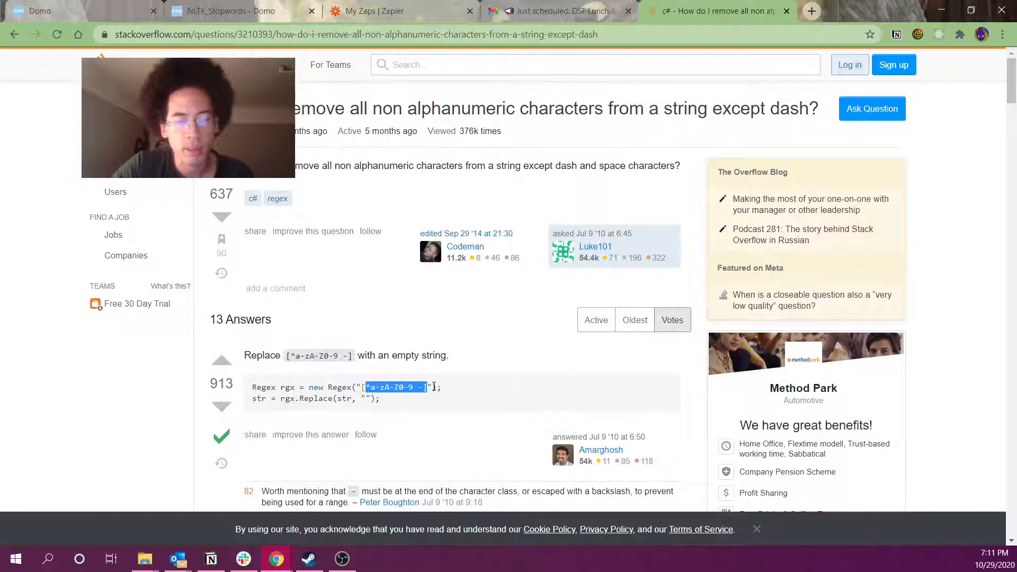
# Back in Domo's formula editor, insert the regex pattern and close it with a quote
pyautogui.click(224, 14)
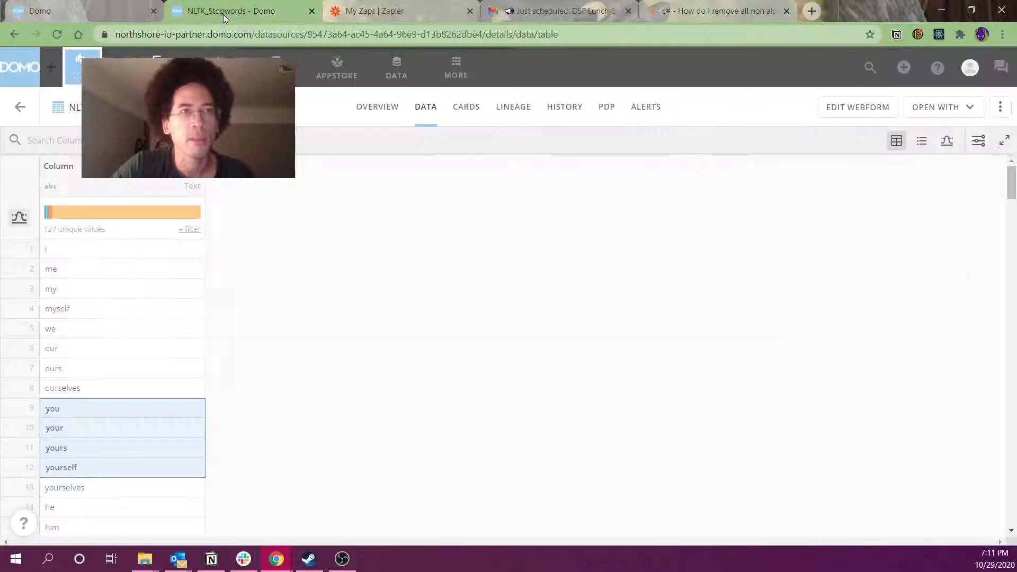
pyautogui.click(132, 11)
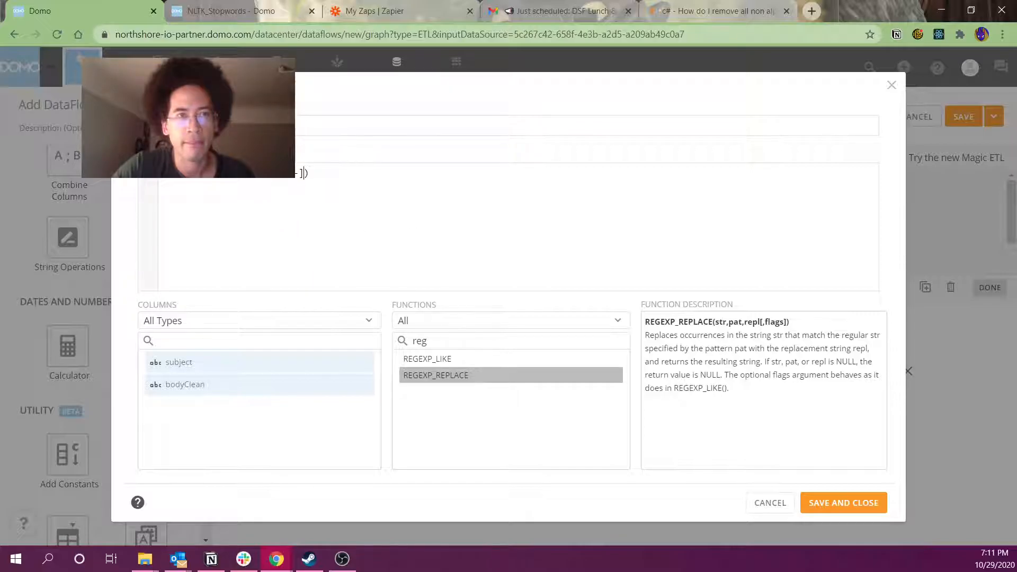
pyautogui.write("'")
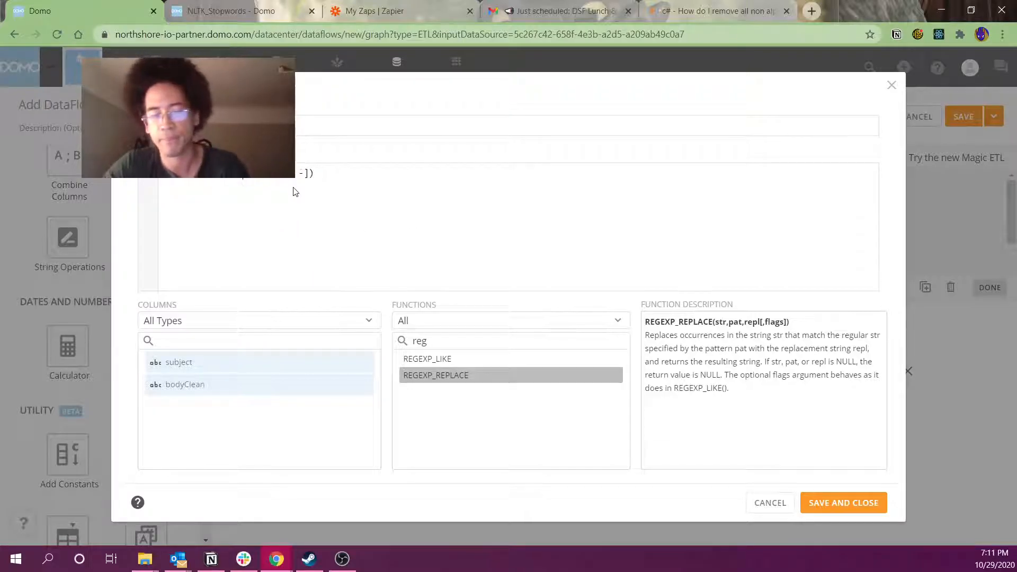
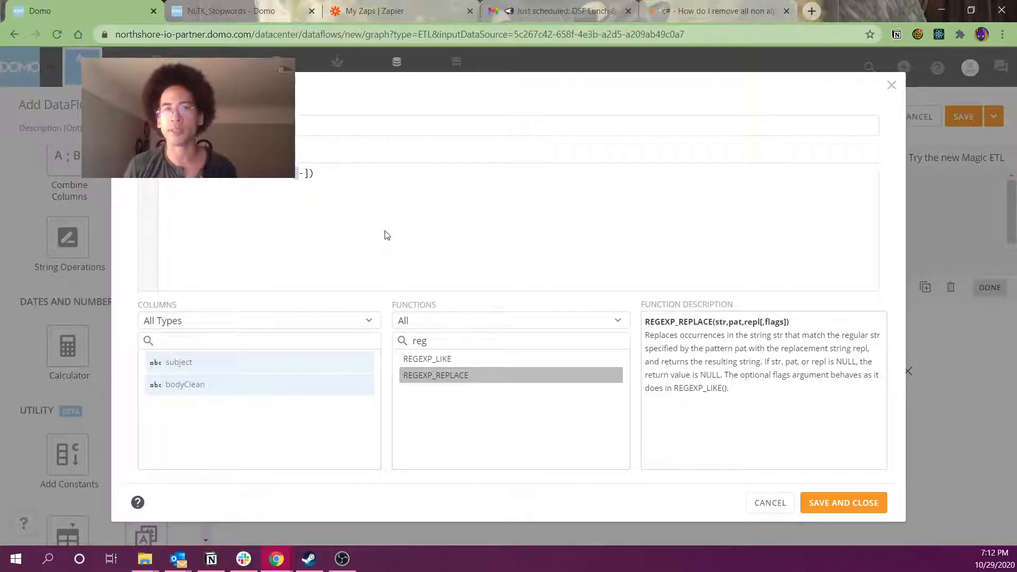
# Select the REGEXP_REPLACE formula line and cancel the editor, discarding the regex draft
pyautogui.click(297, 180)
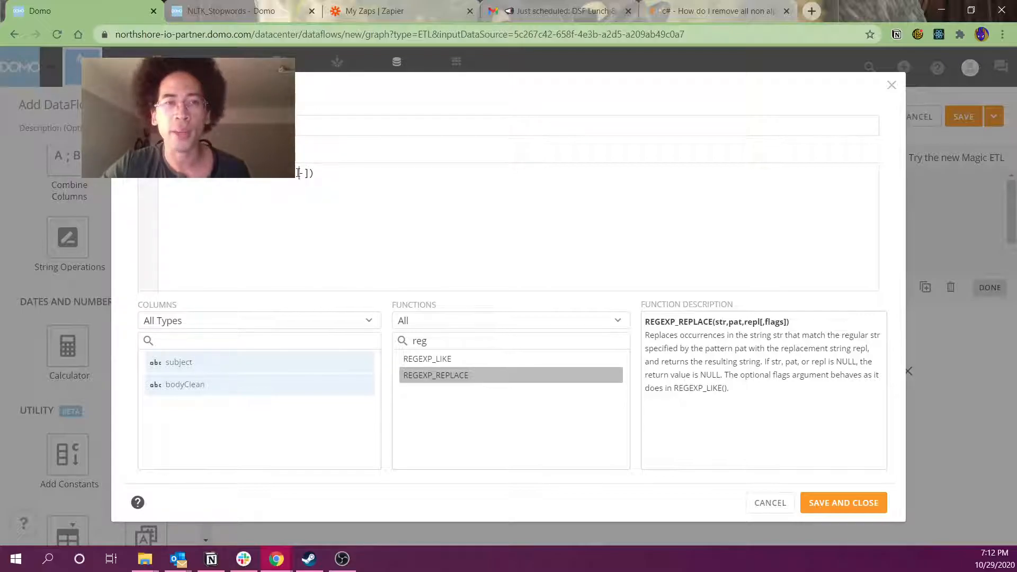
pyautogui.moveTo(309, 173); pyautogui.dragTo(41, 164)
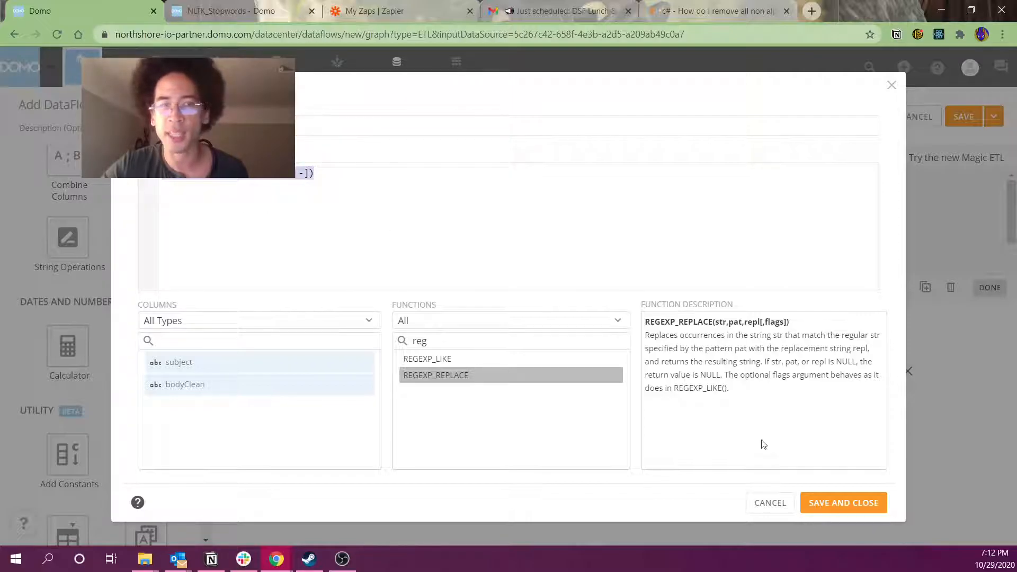
pyautogui.click(770, 503)
# Move Add Formula 1 aside, preview Remove Duplicates' rows, then link its output into Add Formula 1
pyautogui.click(514, 343)
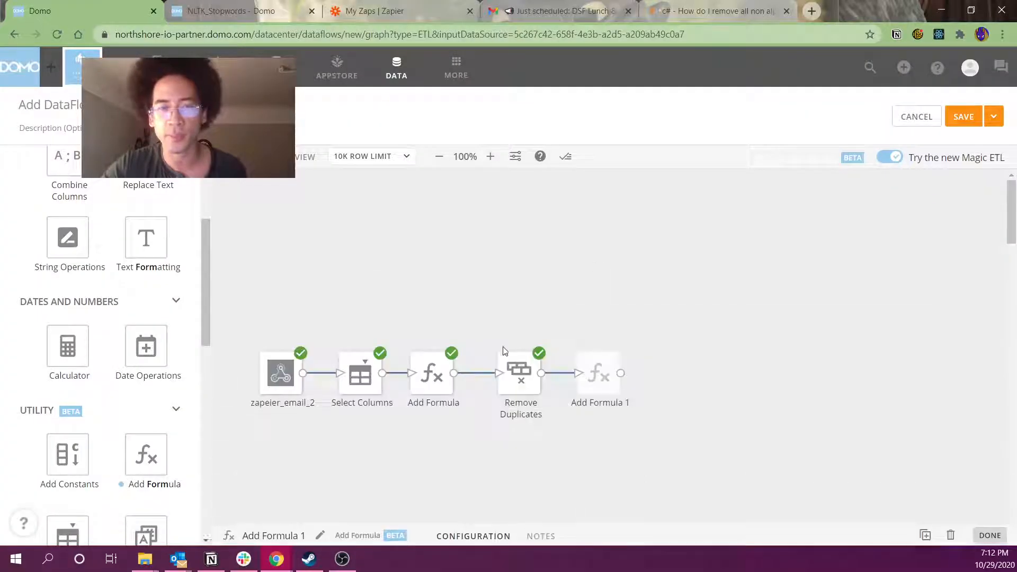
pyautogui.moveTo(596, 371); pyautogui.dragTo(461, 281)
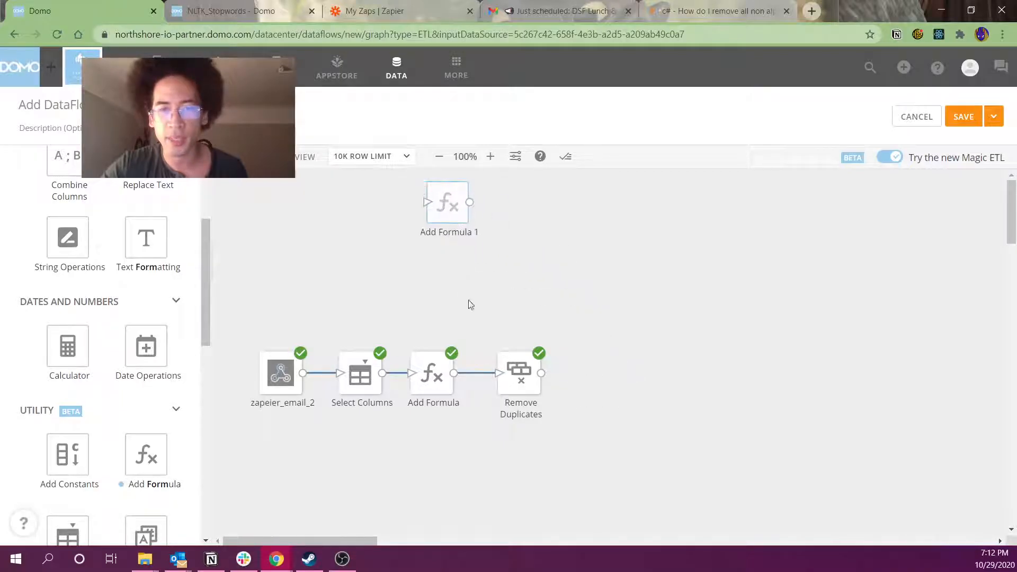
pyautogui.click(520, 372)
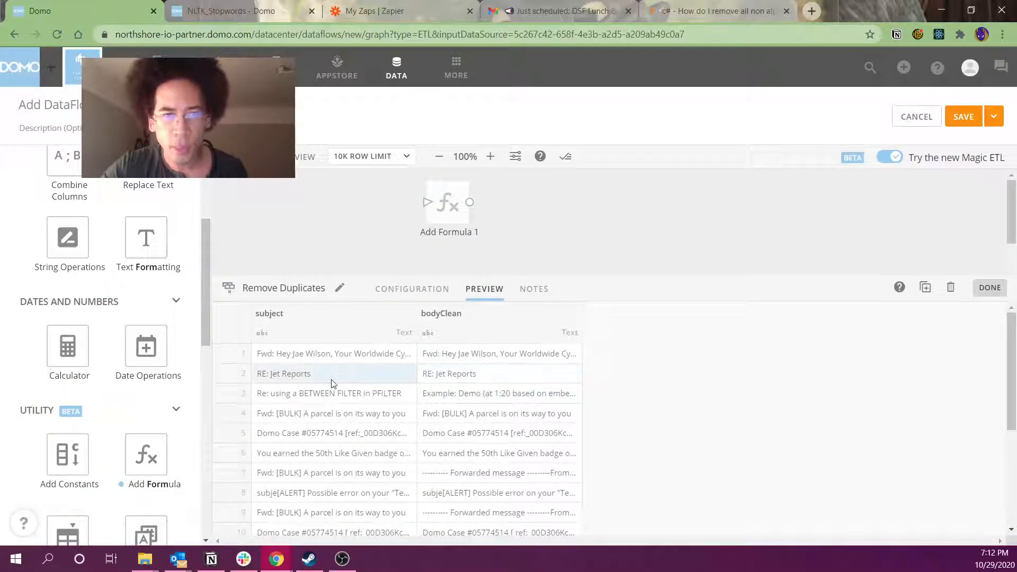
pyautogui.click(357, 380)
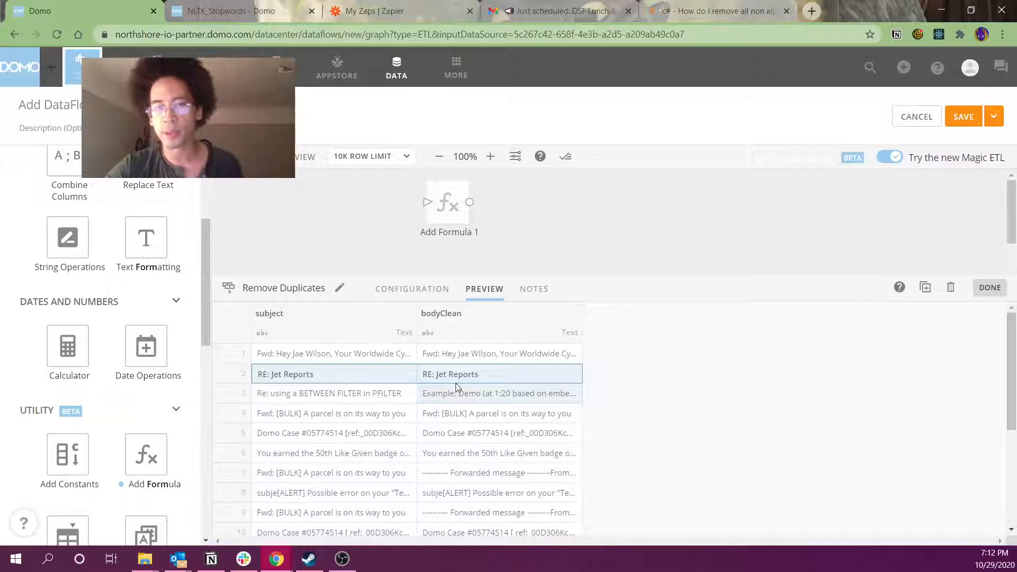
pyautogui.click(364, 228)
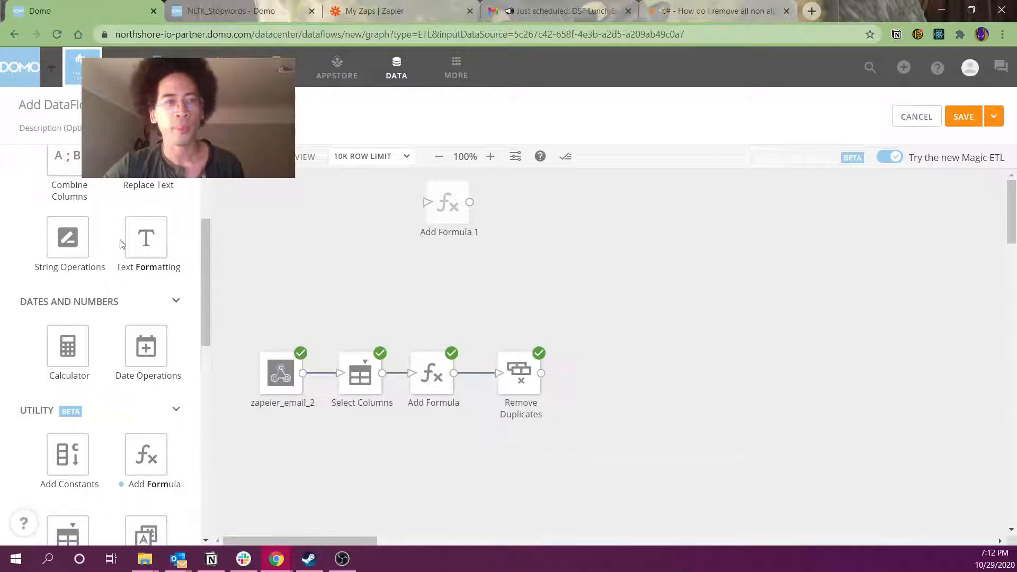
pyautogui.click(515, 389)
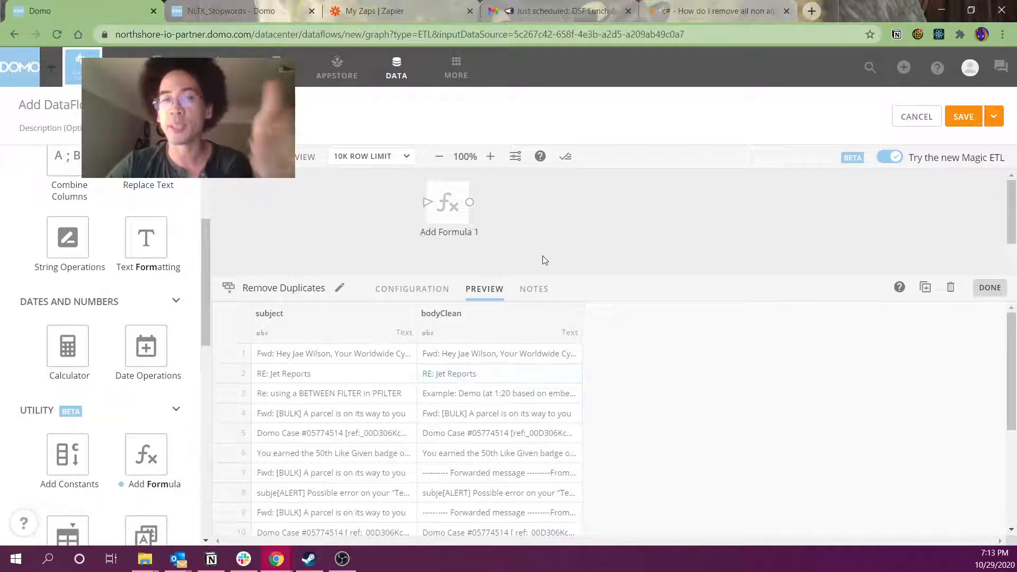
pyautogui.click(527, 241)
pyautogui.moveTo(448, 204); pyautogui.dragTo(670, 383)
pyautogui.moveTo(544, 377); pyautogui.dragTo(649, 381)
# Name Add Formula 1's output column NumberOfWords
pyautogui.click(616, 375)
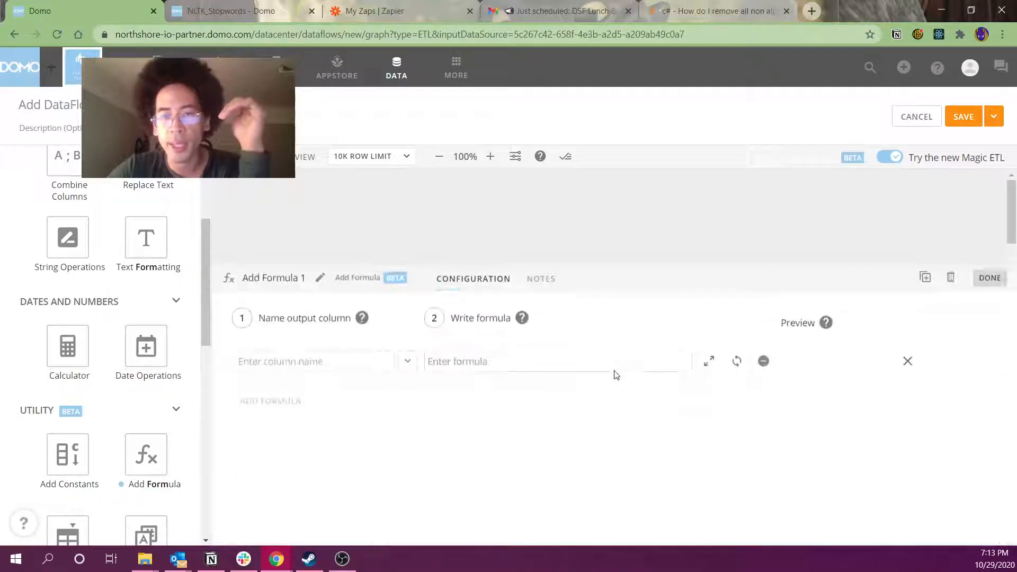
pyautogui.click(443, 371)
pyautogui.click(343, 376)
pyautogui.write('NumberOfWord')
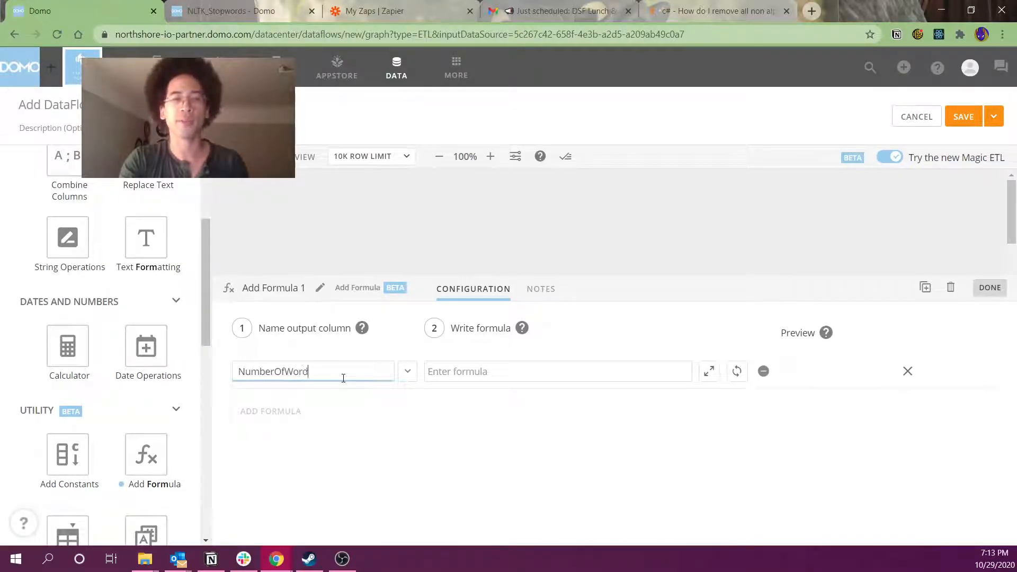
pyautogui.write('s')
# In the expanded formula editor, search 'part' and read the SPLIT_PART function description
pyautogui.click(470, 377)
pyautogui.click(708, 371)
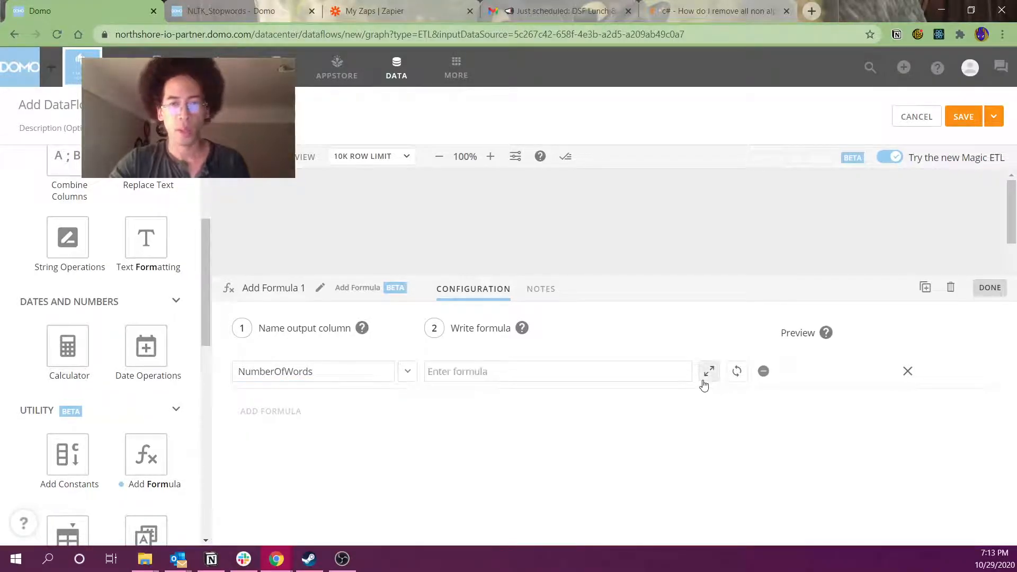
pyautogui.click(560, 339)
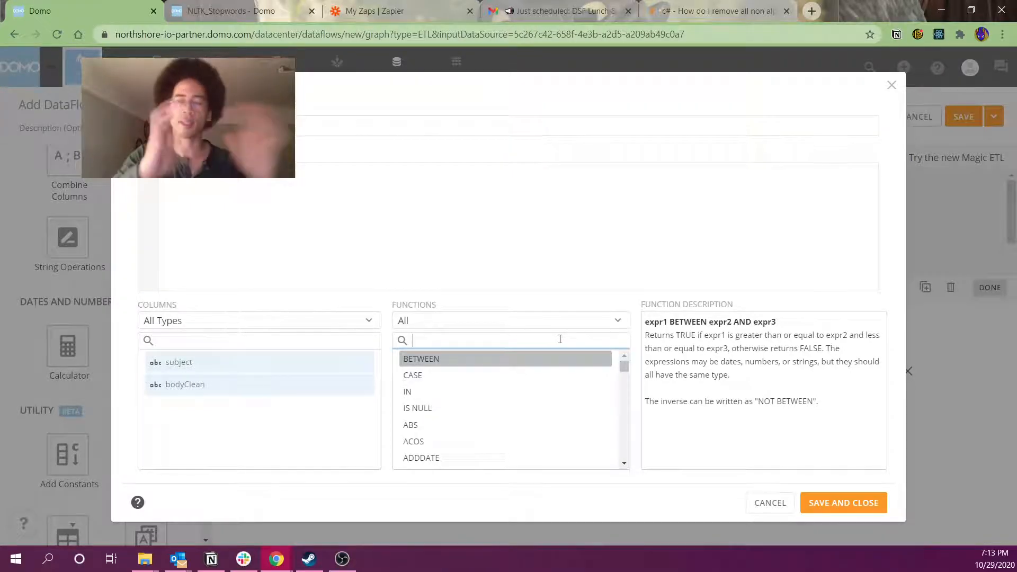
pyautogui.write('part')
pyautogui.click(569, 364)
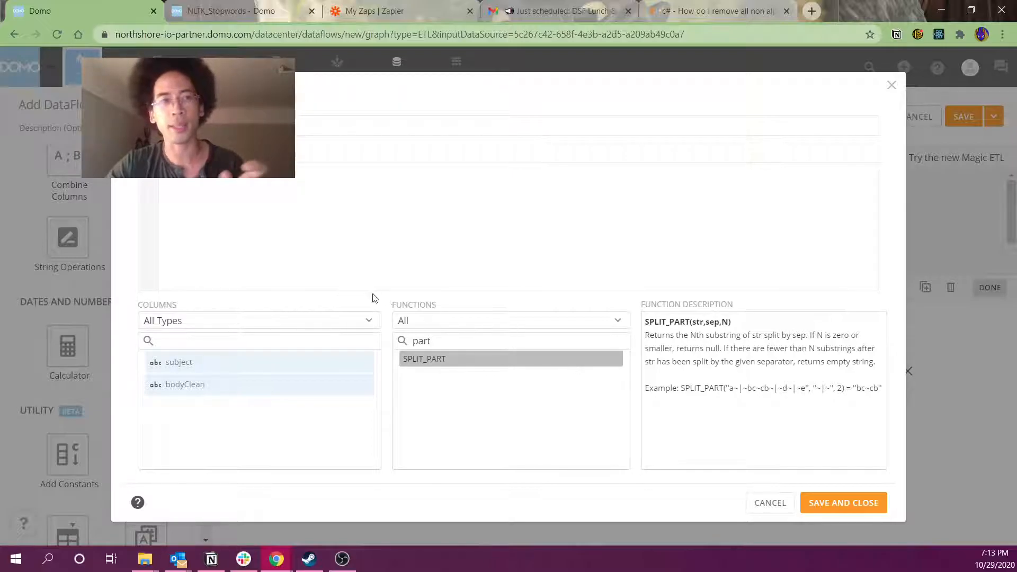
pyautogui.doubleClick(420, 341)
# Enter LENGTH(`bodyClean`) - length(replace(`bodyClean`,' ','')) and save the formula
pyautogui.click(347, 232)
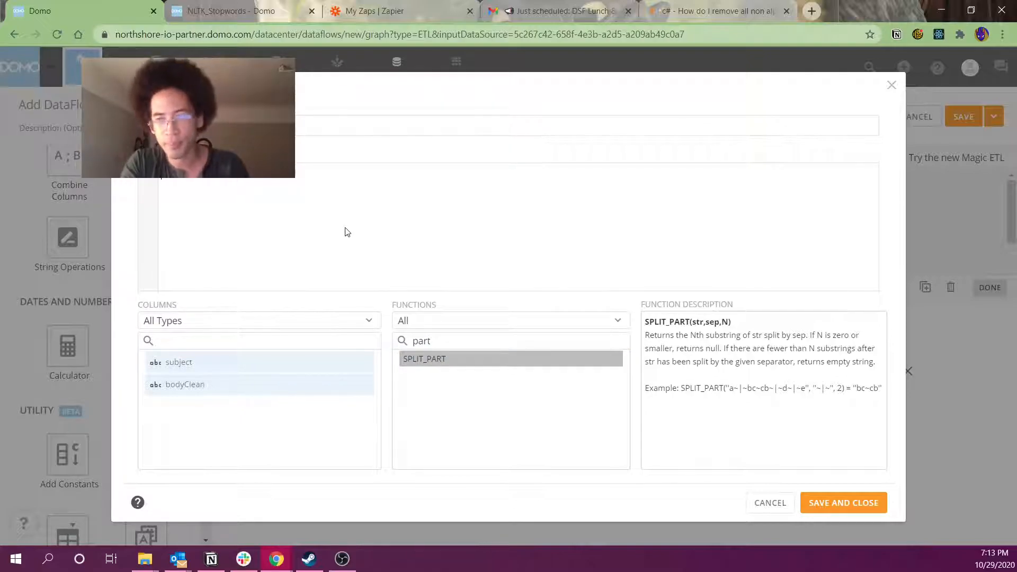
pyautogui.write('leng')
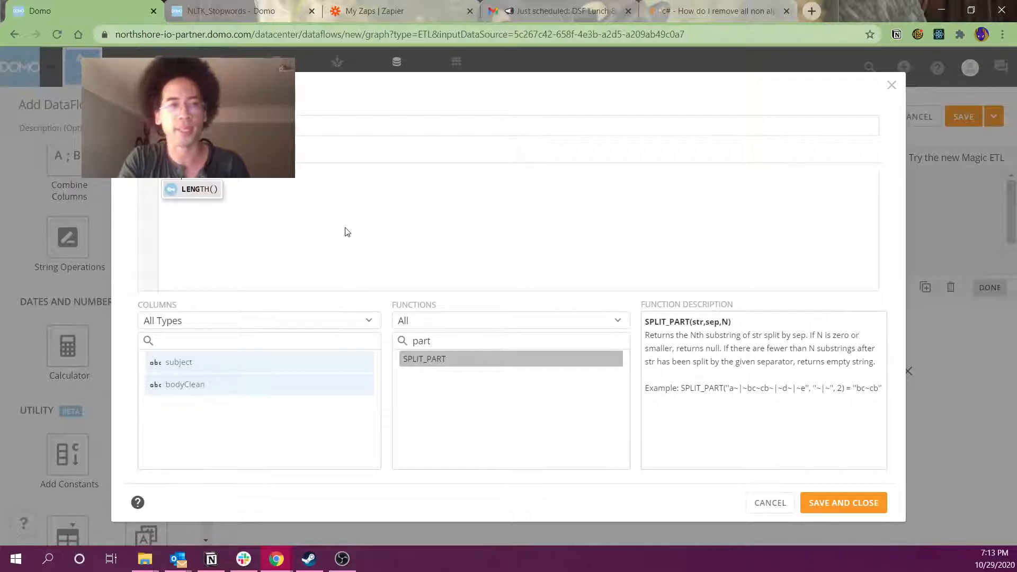
pyautogui.write('`bodyClean`')
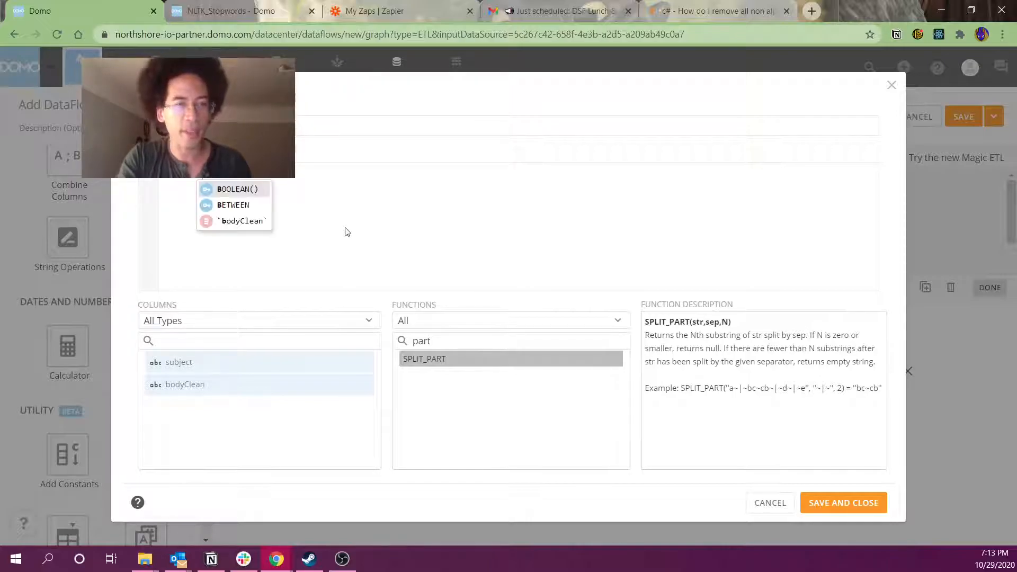
pyautogui.press('Return')
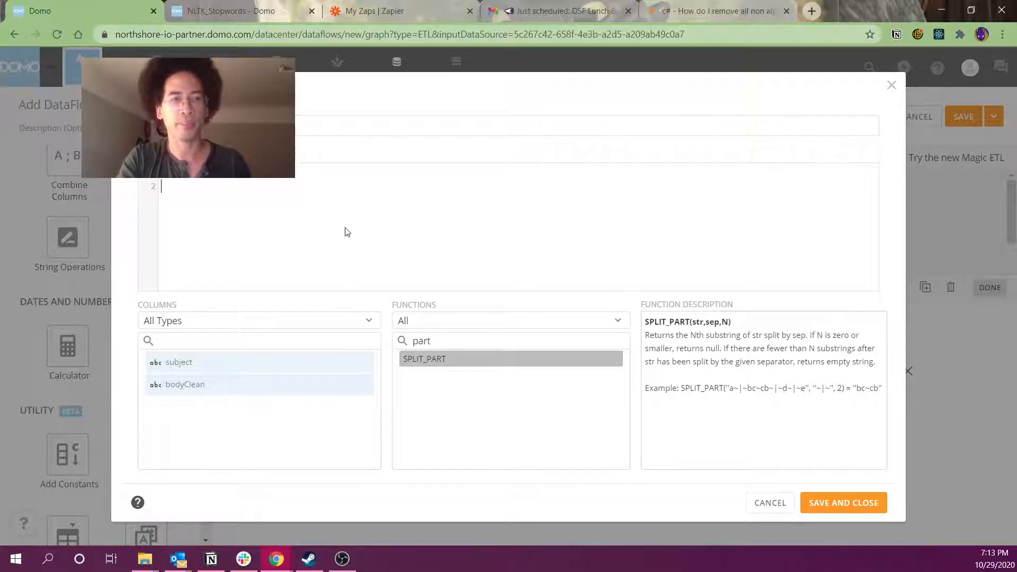
pyautogui.write('length(')
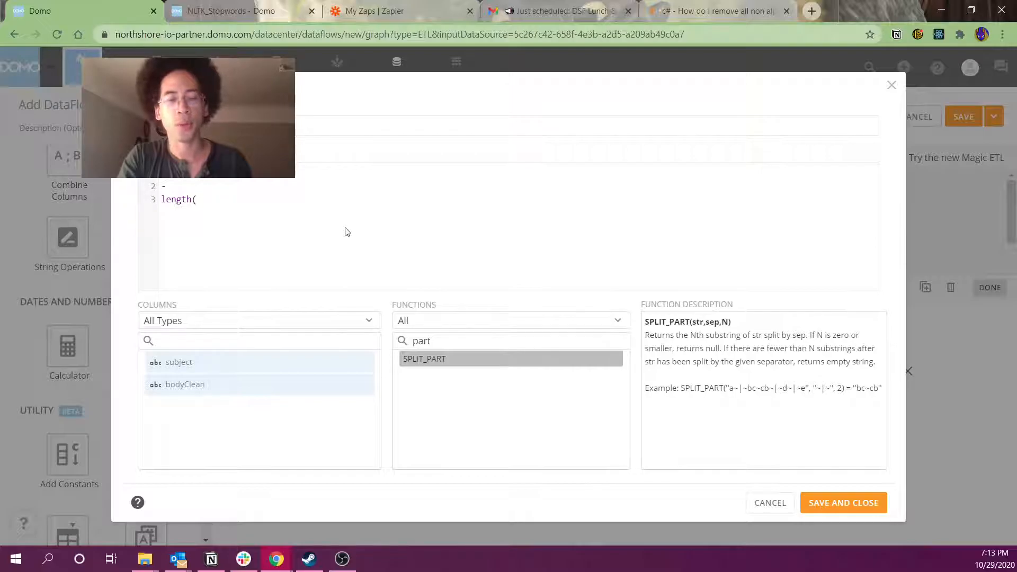
pyautogui.write('replace(')
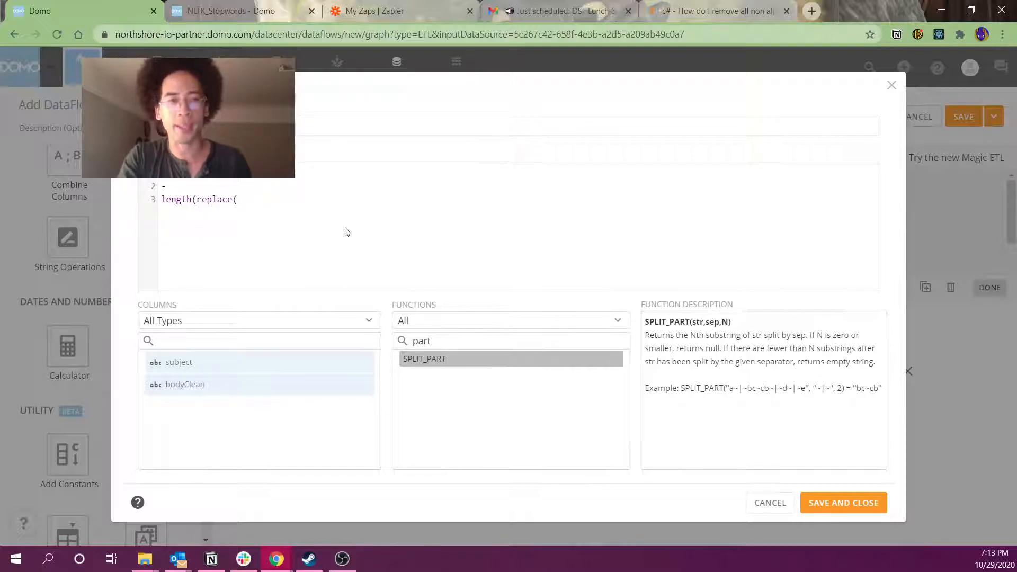
pyautogui.write("`bodyClean`, ' ' , '")
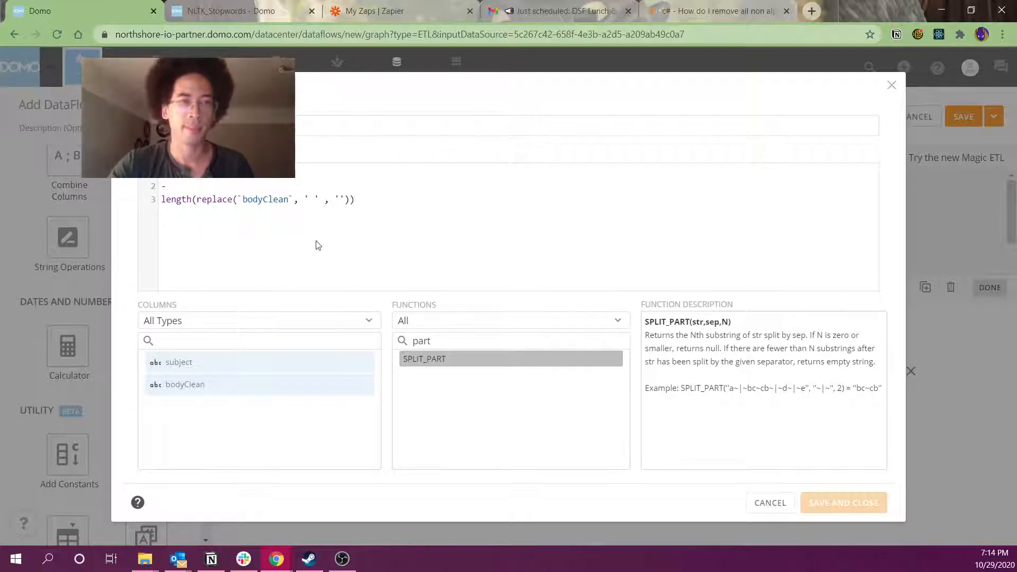
pyautogui.click(853, 500)
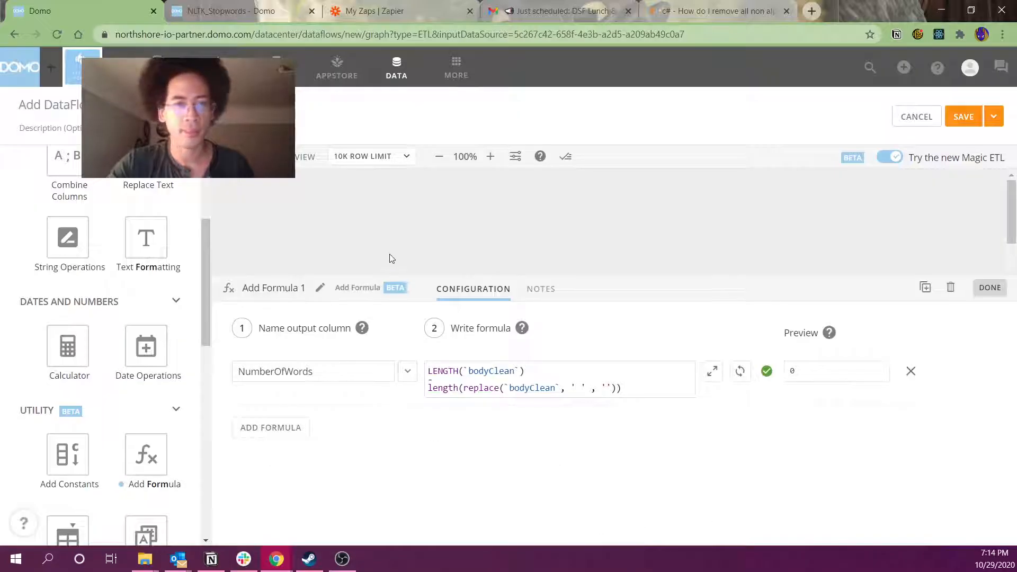
# Preview Add Formula 1's output, checking subject, bodyClean and word counts like 662 and 635
pyautogui.click(477, 228)
pyautogui.click(616, 380)
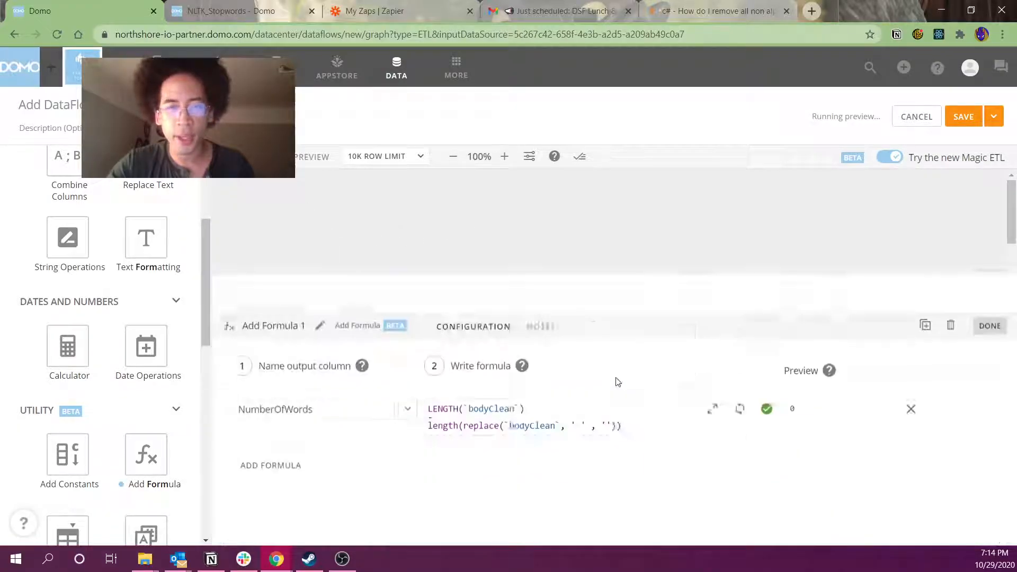
pyautogui.click(532, 230)
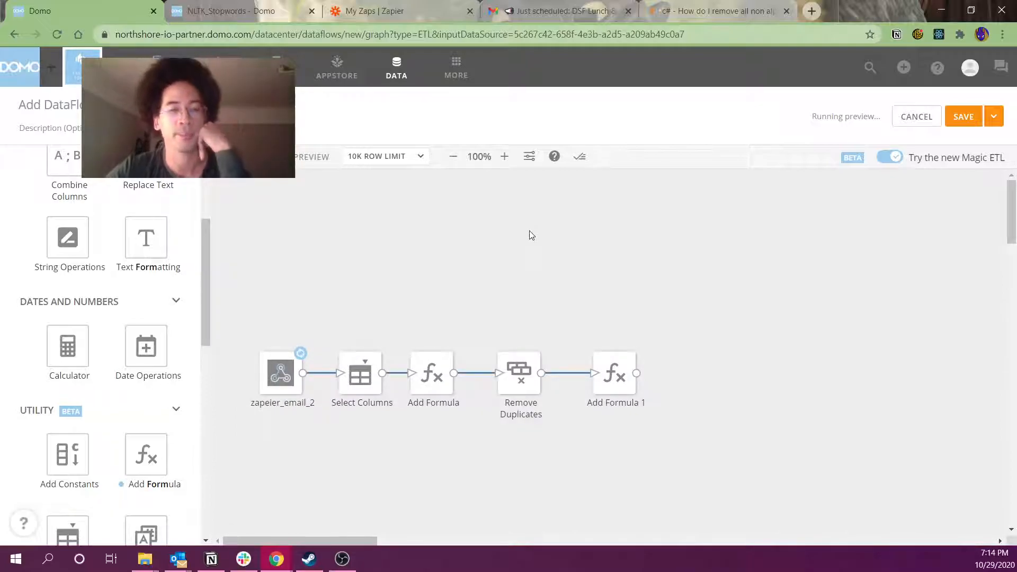
pyautogui.click(614, 375)
pyautogui.click(540, 294)
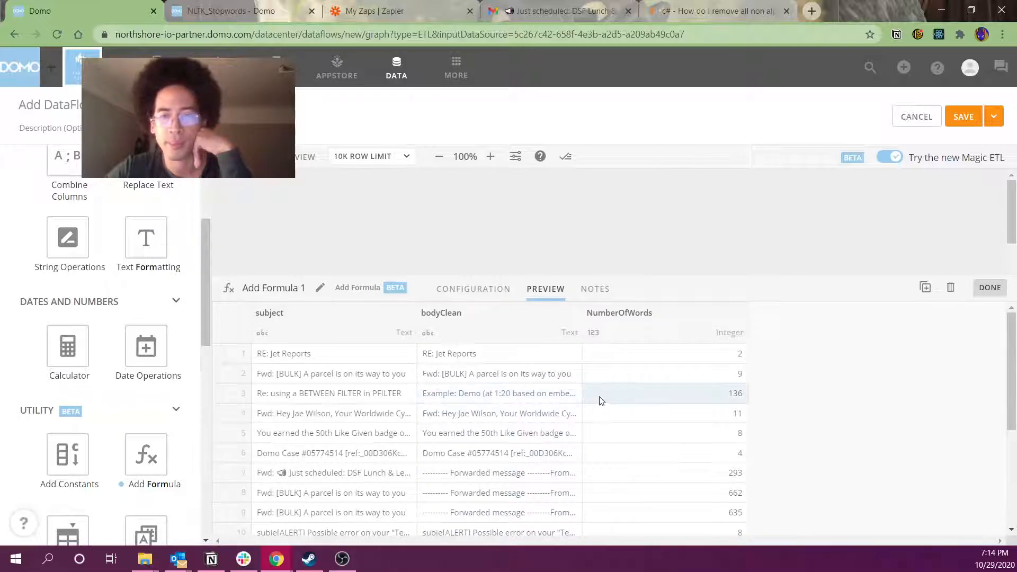
pyautogui.click(265, 355)
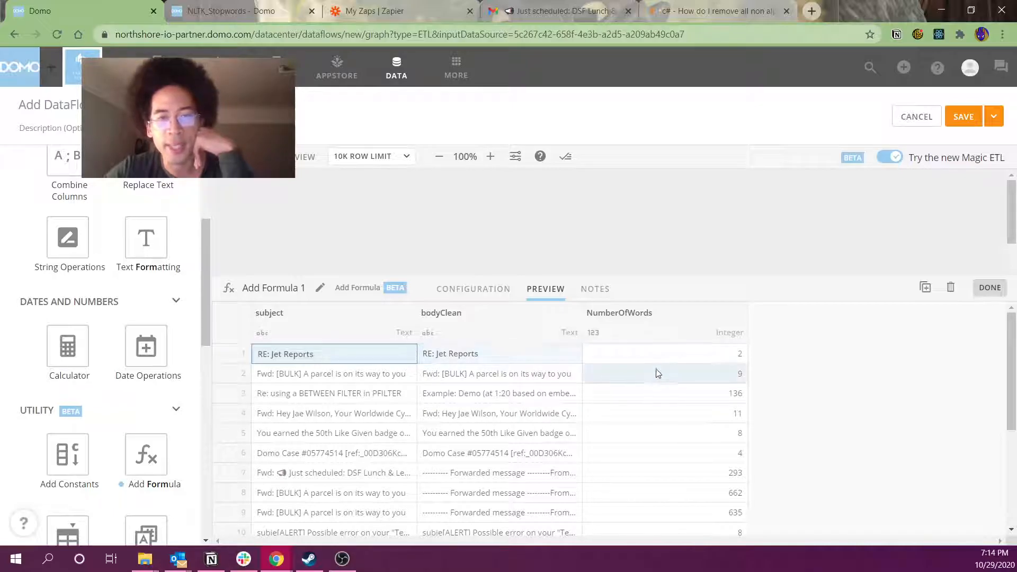
pyautogui.click(477, 356)
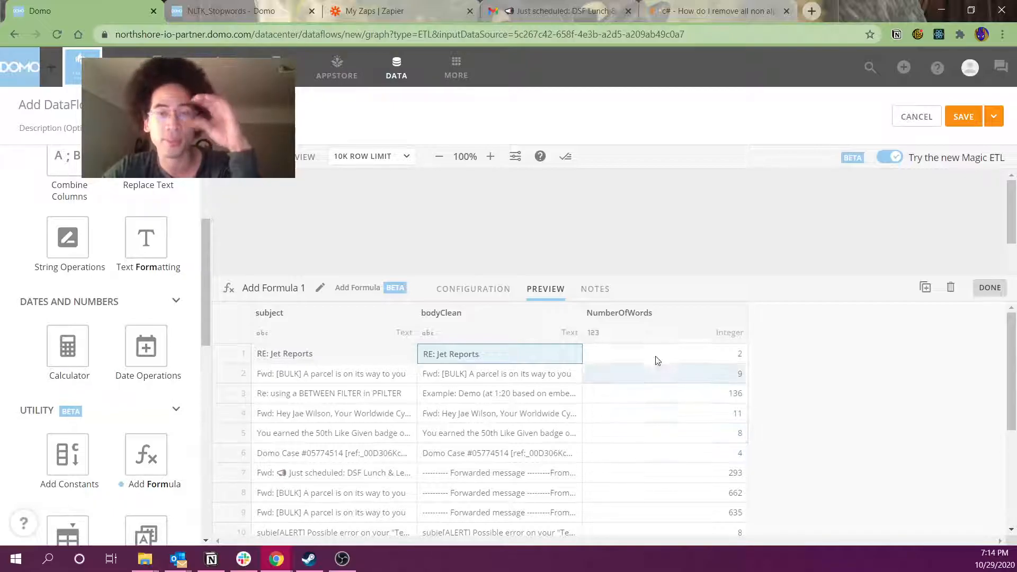
pyautogui.scroll(-3, 617, 437)
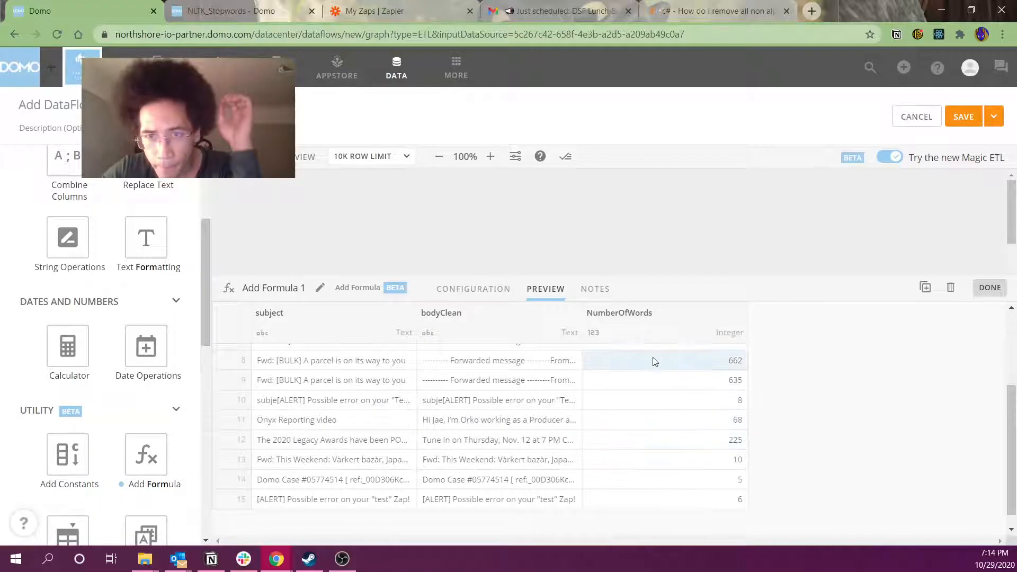
pyautogui.moveTo(654, 359); pyautogui.dragTo(652, 381)
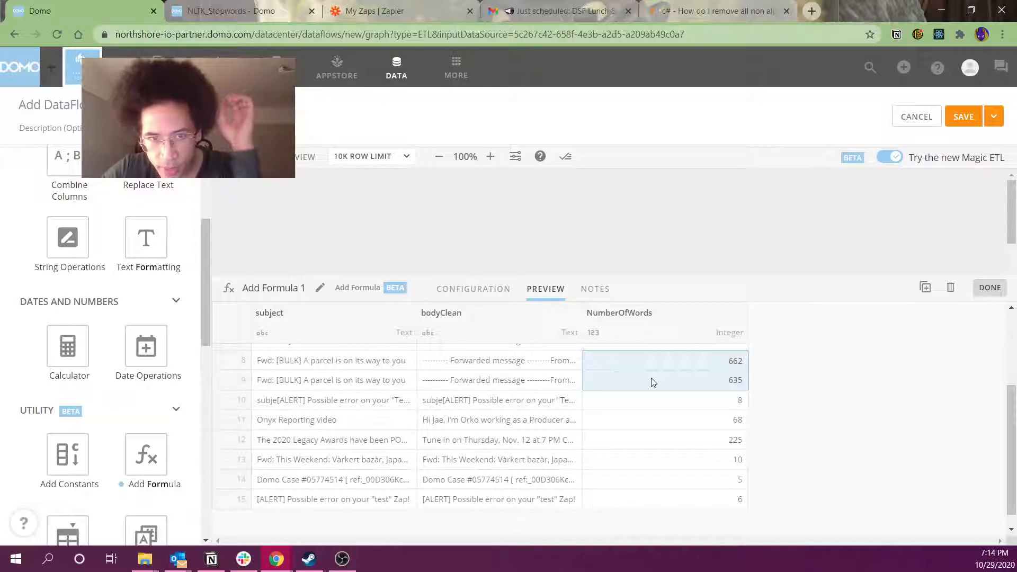
# Compare the first email's text with its NumberOfWords count, then close the preview
pyautogui.click(673, 240)
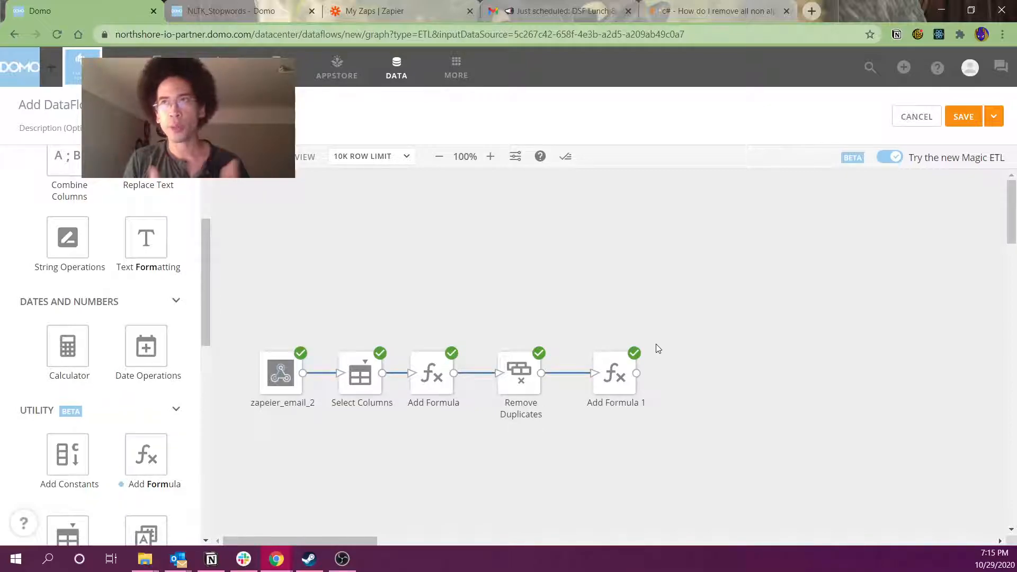
pyautogui.click(615, 374)
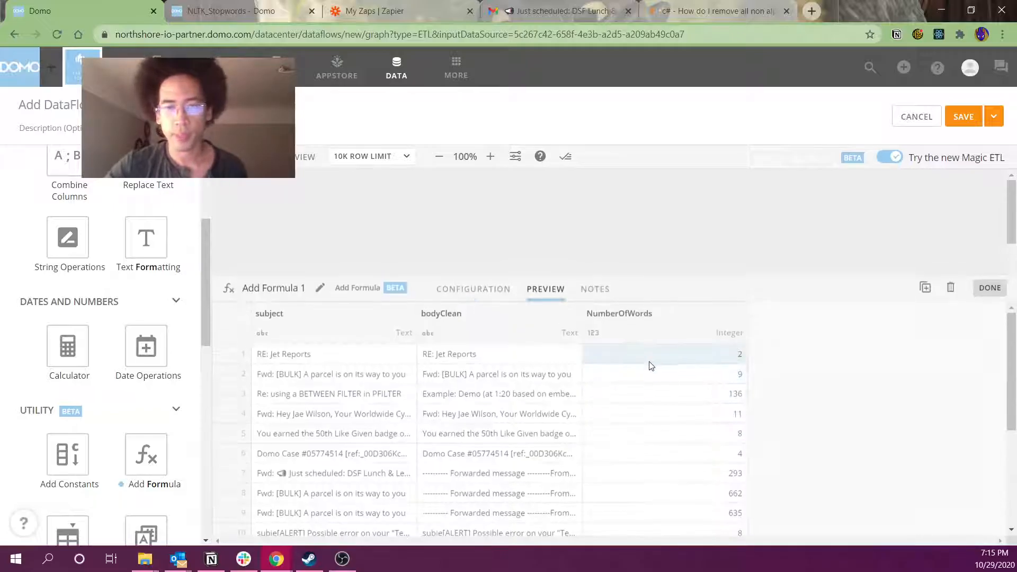
pyautogui.moveTo(637, 359); pyautogui.dragTo(545, 355)
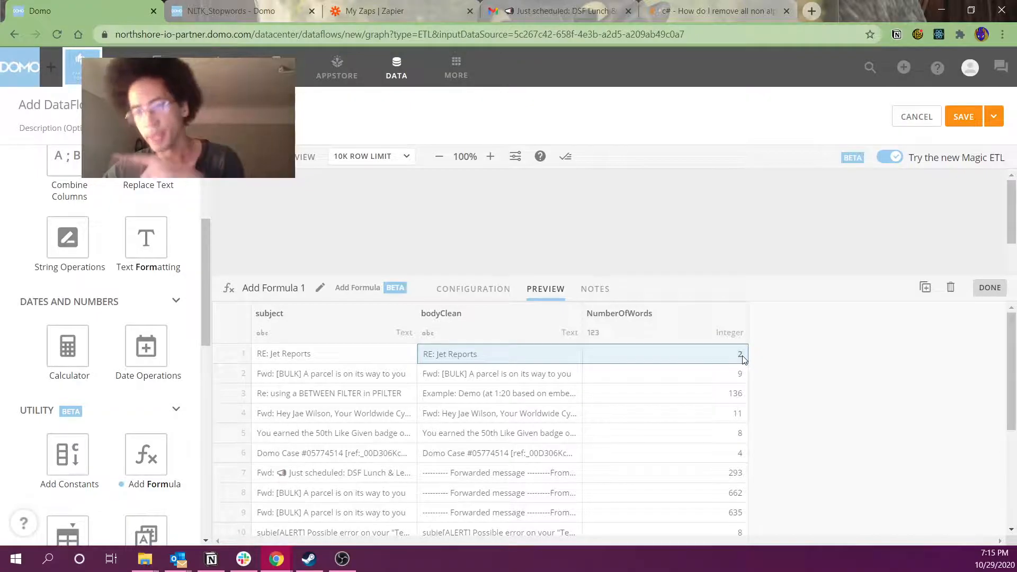
pyautogui.click(675, 240)
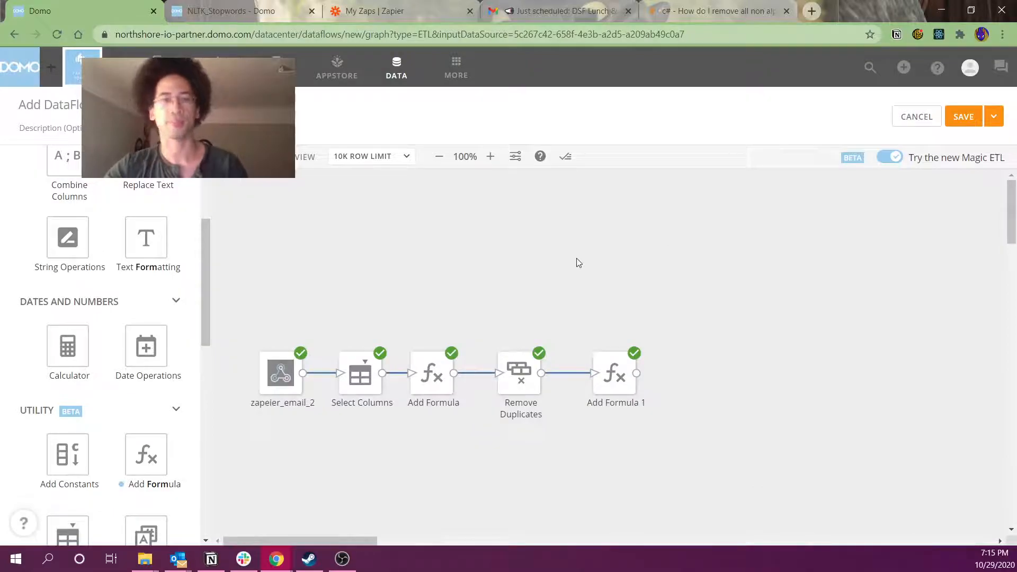
# Add an Input DataSet tile loading sys_numbers_OneToMany, found by searching 'many'
pyautogui.scroll(4, 174, 276)
pyautogui.moveTo(86, 268); pyautogui.dragTo(532, 282)
pyautogui.click(343, 343)
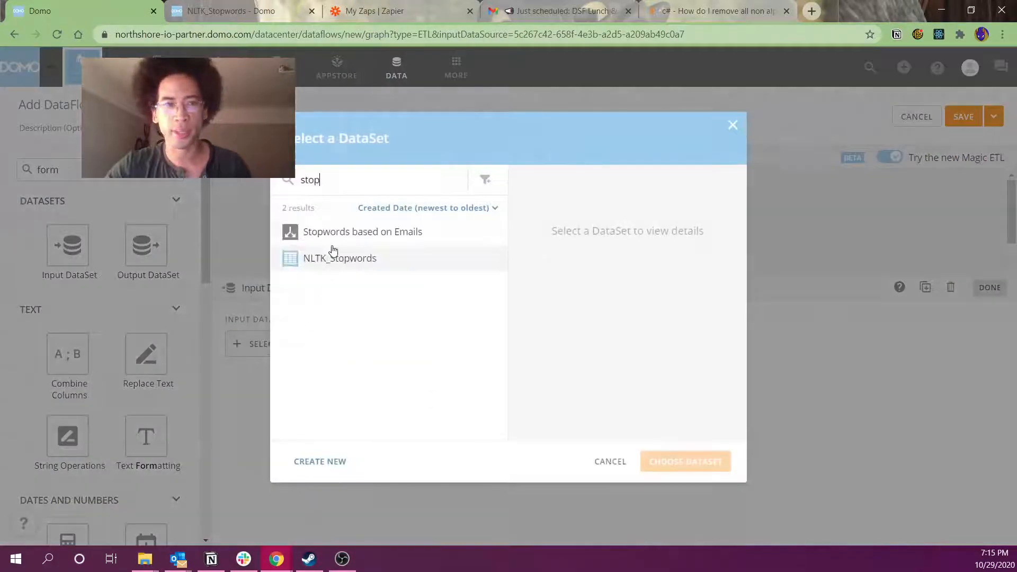
pyautogui.hotkey('ctrl', 'a')
pyautogui.write('many')
pyautogui.click(356, 234)
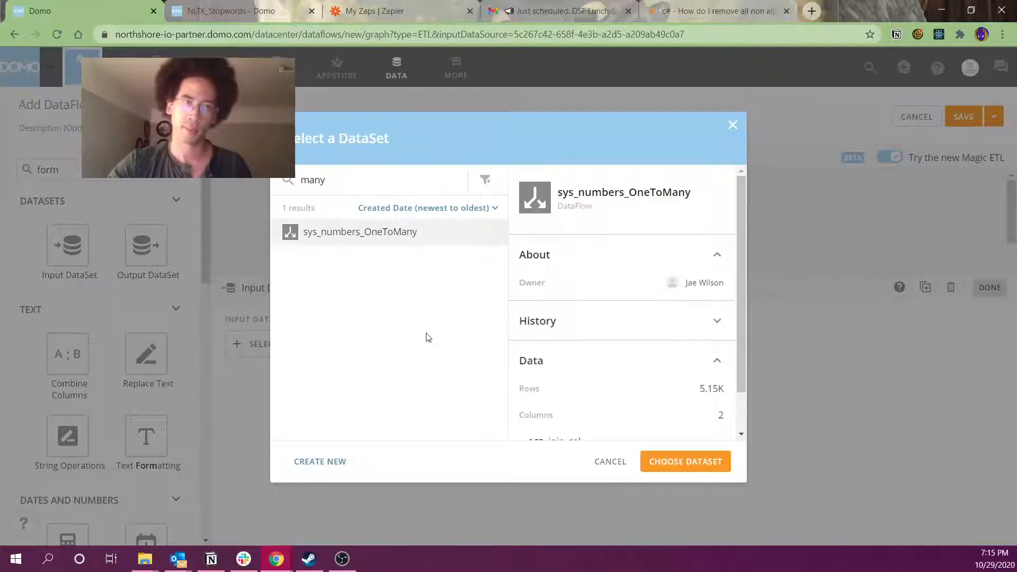
pyautogui.click(686, 461)
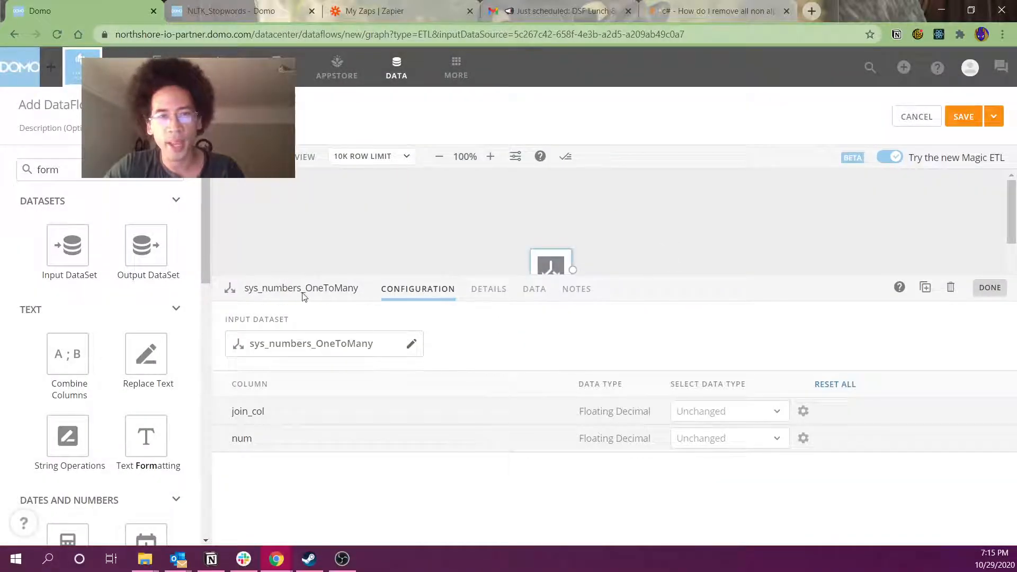
# Preview sys_numbers_OneToMany's rows, noting the join_col 2 and 3 rows, then glance at Add Formula 1
pyautogui.click(530, 290)
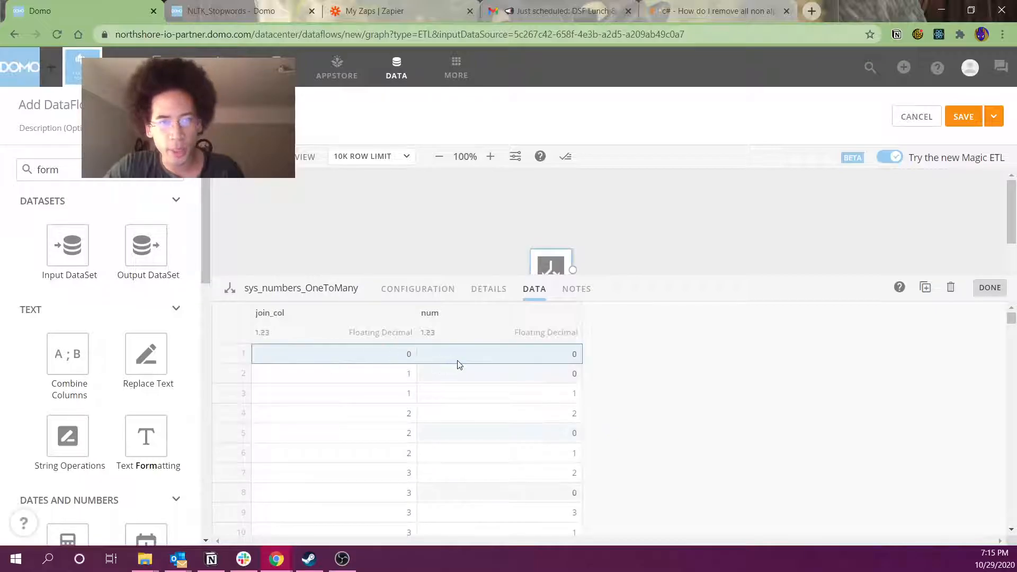
pyautogui.moveTo(352, 415); pyautogui.dragTo(462, 461)
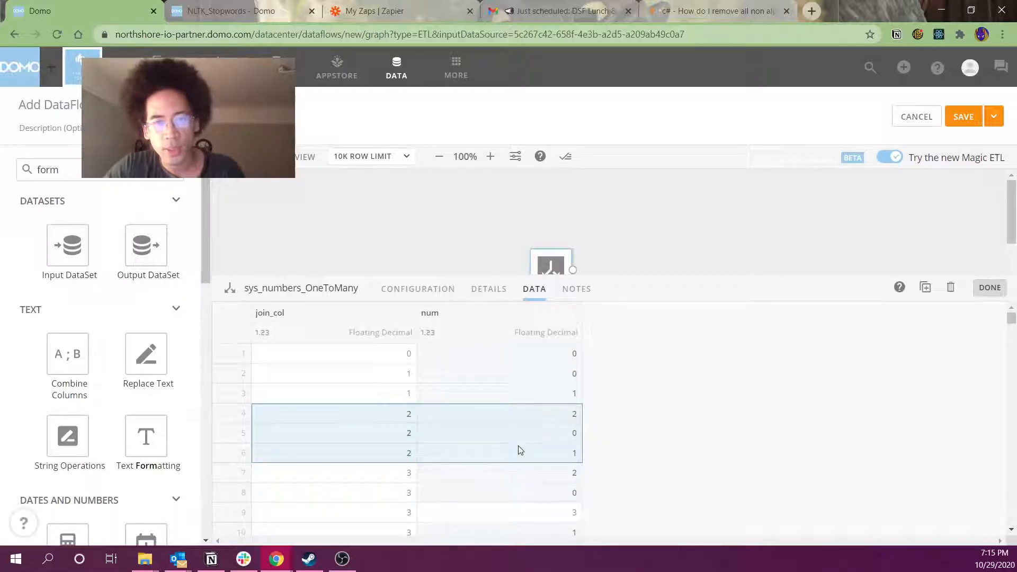
pyautogui.click(406, 480)
pyautogui.moveTo(406, 482); pyautogui.dragTo(405, 530)
pyautogui.scroll(-1, 397, 503)
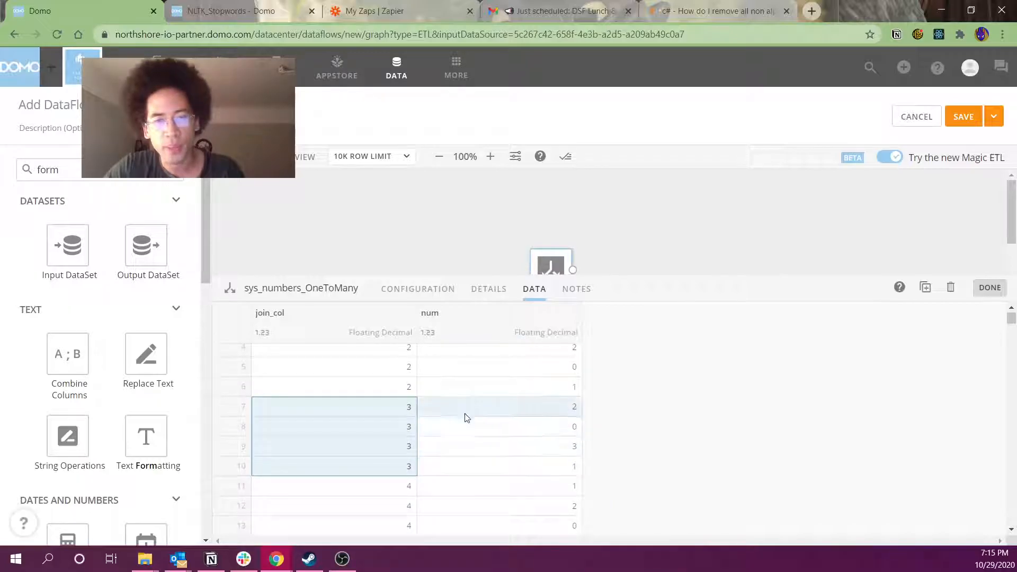
pyautogui.scroll(-2, 404, 472)
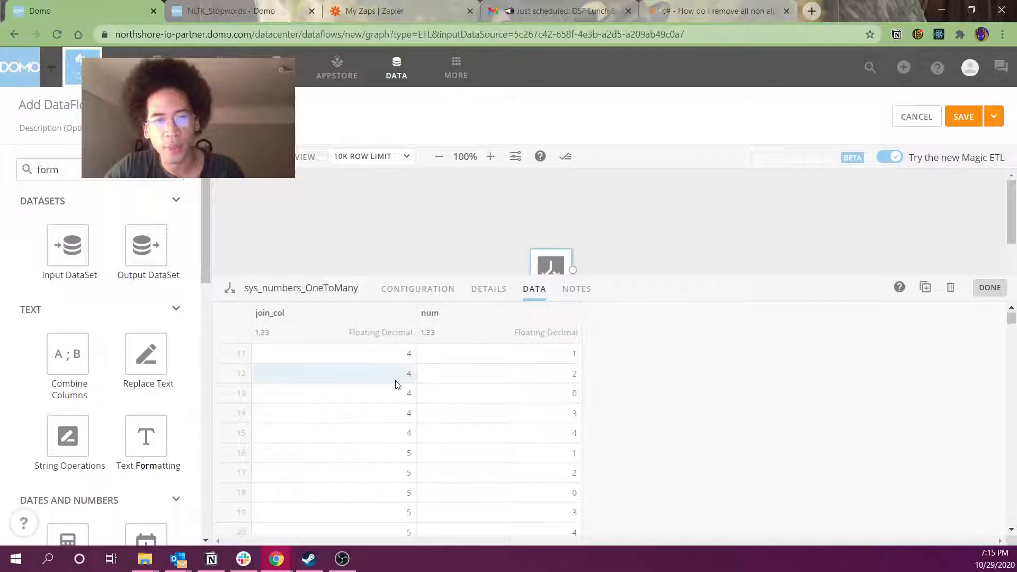
pyautogui.click(499, 257)
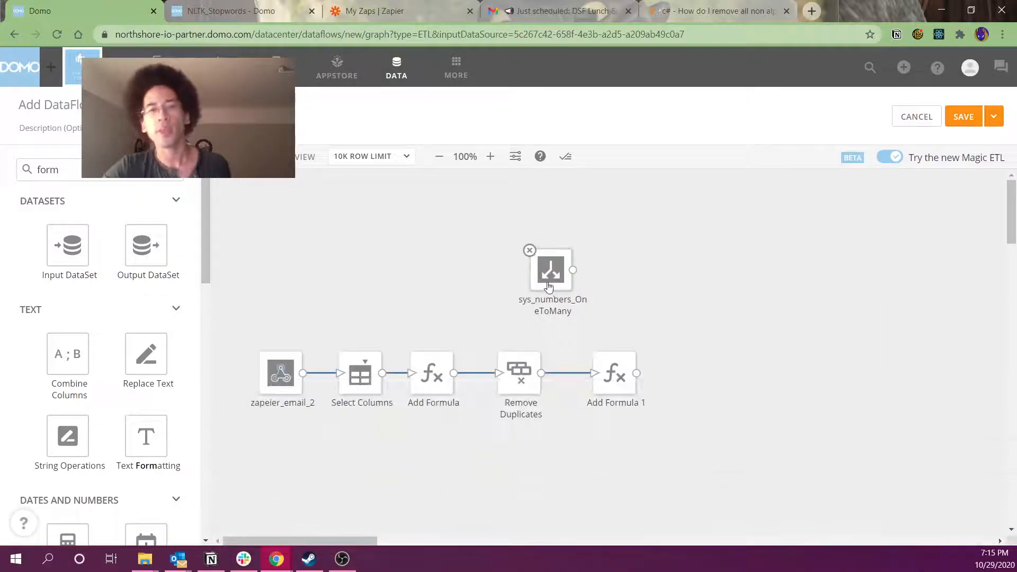
pyautogui.click(612, 375)
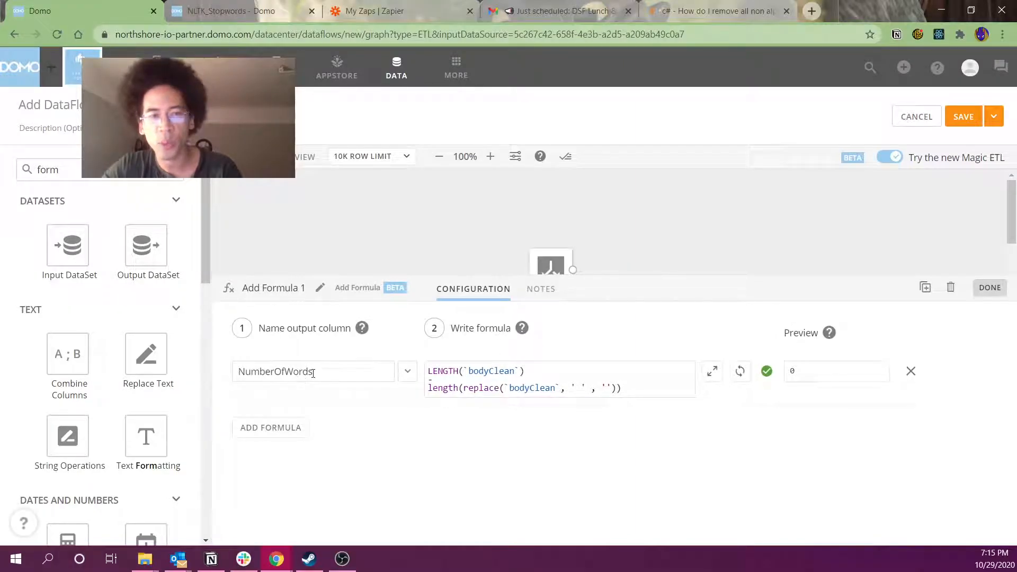
pyautogui.click(427, 220)
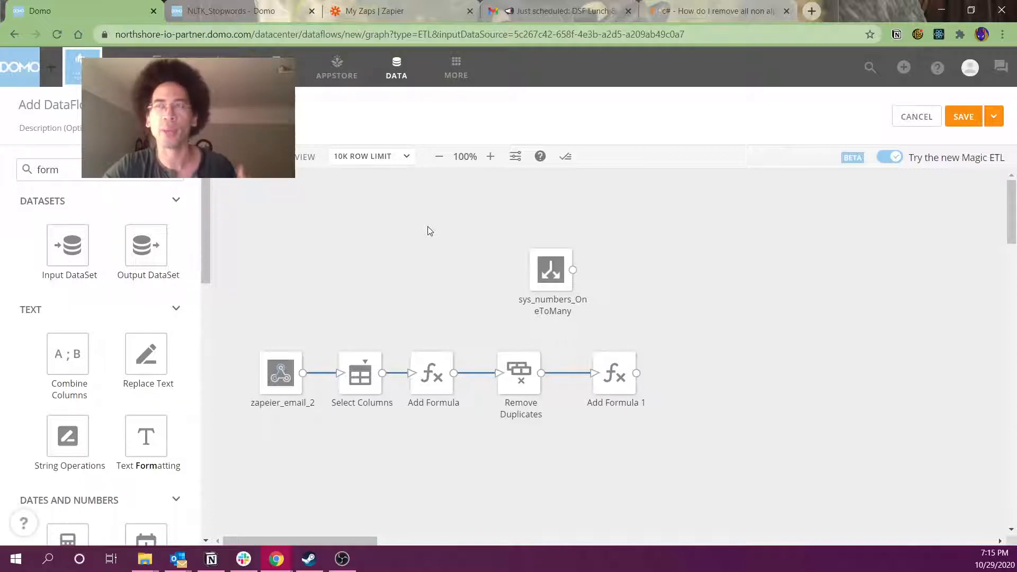
# Add a Join Data step fed by Add Formula 1 and sys_numbers_OneToMany
pyautogui.click(48, 170)
pyautogui.hotkey('ctrl', 'a')
pyautogui.write('join')
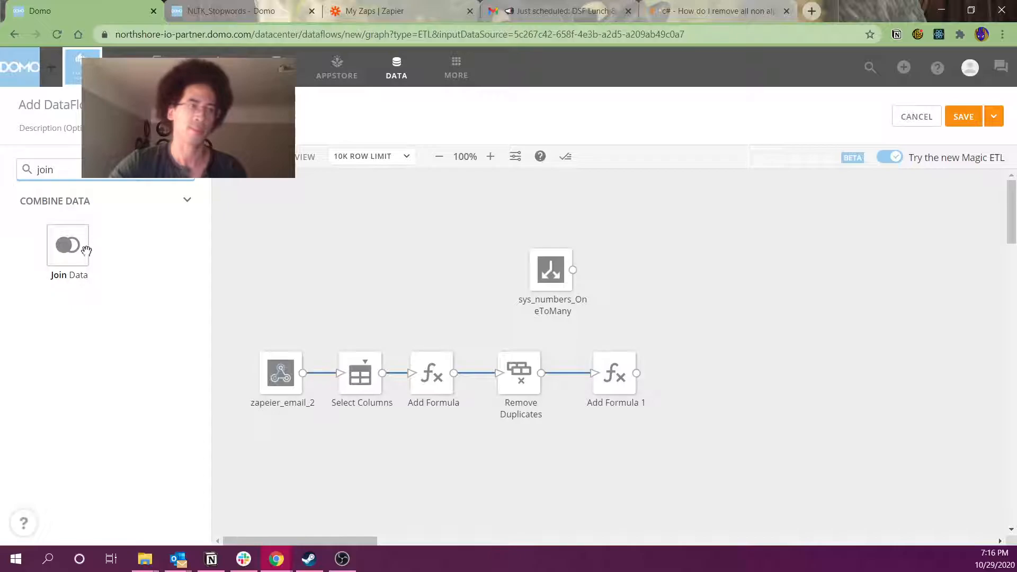
pyautogui.moveTo(86, 250); pyautogui.dragTo(711, 385)
pyautogui.click(681, 234)
pyautogui.moveTo(636, 373); pyautogui.dragTo(674, 377)
pyautogui.moveTo(574, 272); pyautogui.dragTo(688, 382)
pyautogui.moveTo(694, 383); pyautogui.dragTo(735, 388)
# Set the join keys to NumberOfWords on the left and join_col on the right
pyautogui.click(734, 382)
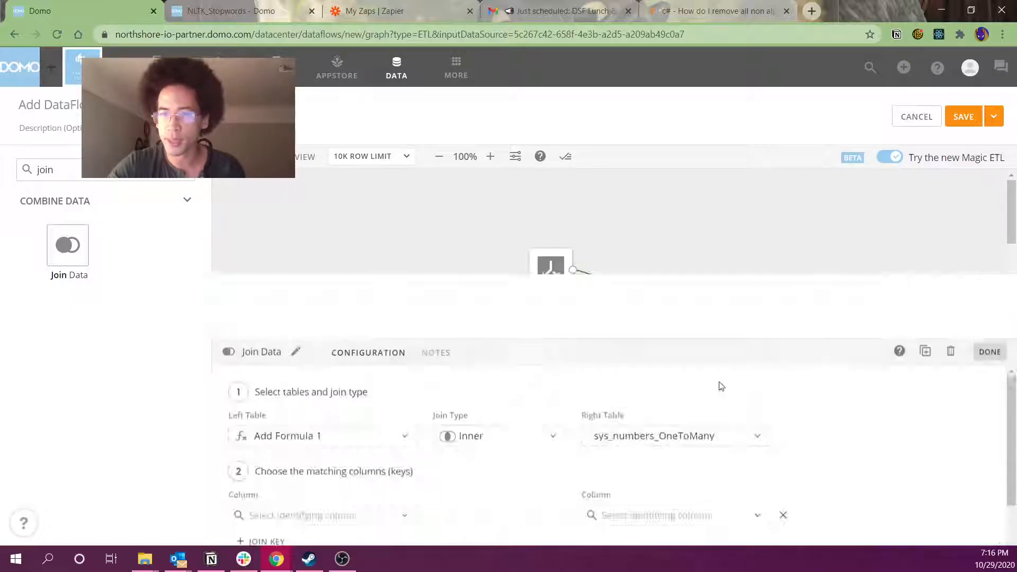
pyautogui.click(341, 456)
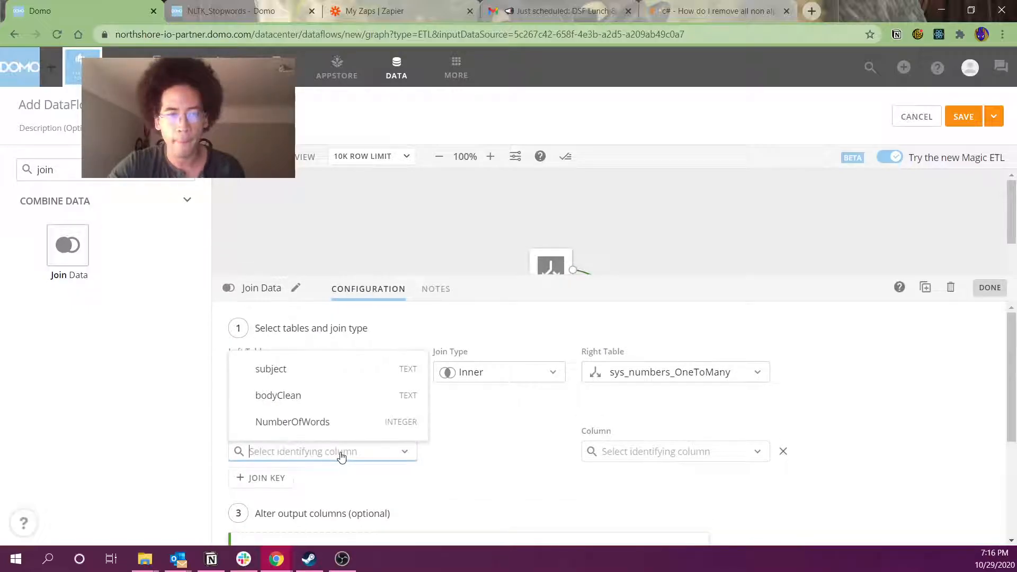
pyautogui.click(318, 421)
pyautogui.click(652, 459)
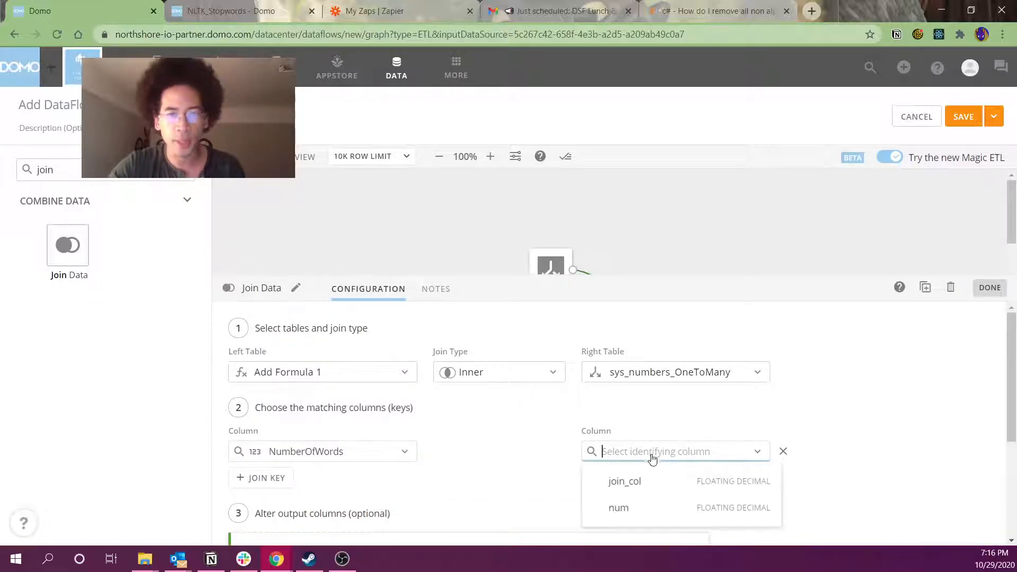
pyautogui.click(651, 489)
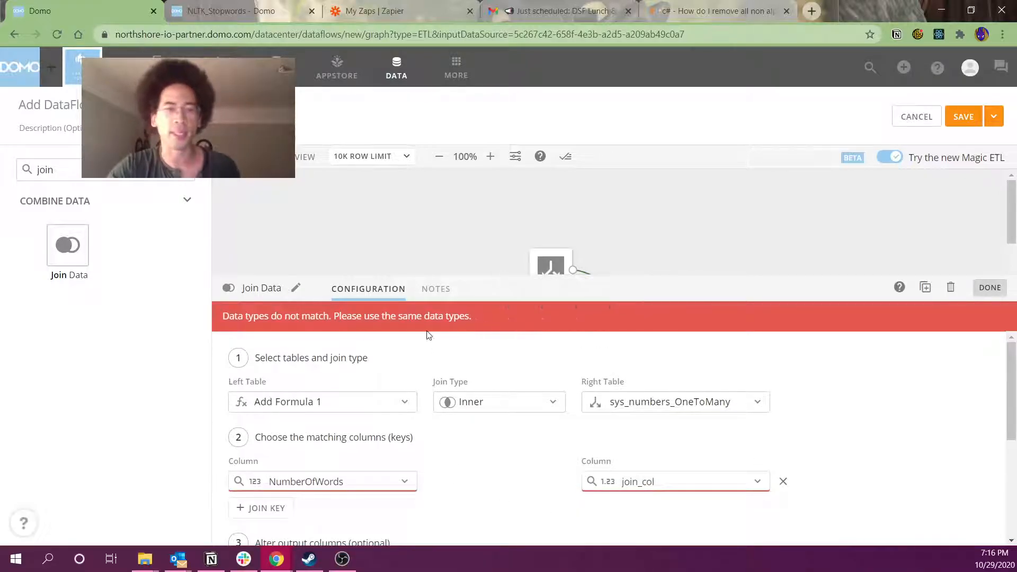
pyautogui.click(489, 215)
pyautogui.doubleClick(171, 178)
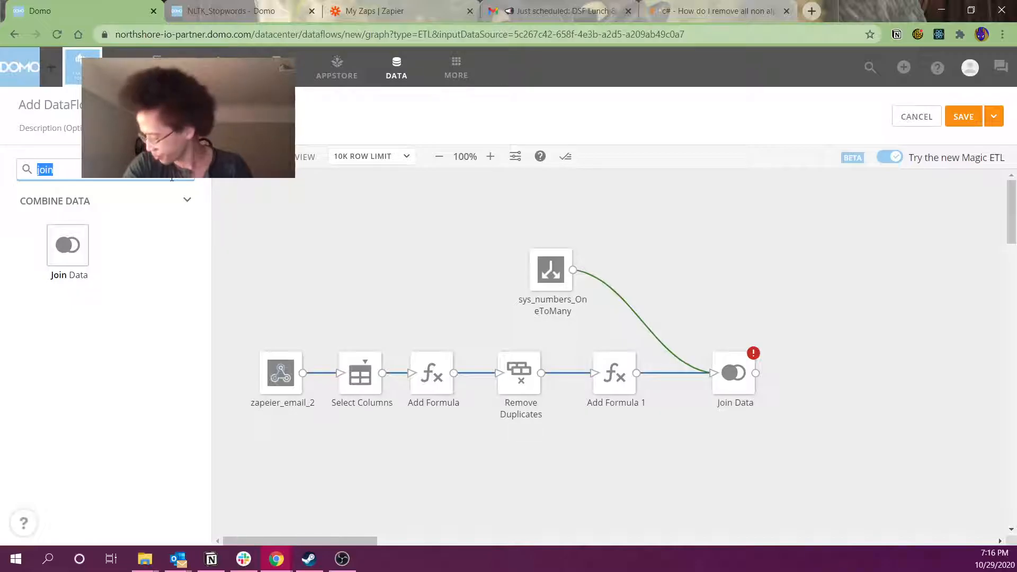
# Add a Set Column Type step fed by sys_numbers_OneToMany
pyautogui.write('type')
pyautogui.moveTo(79, 260); pyautogui.dragTo(673, 256)
pyautogui.click(590, 218)
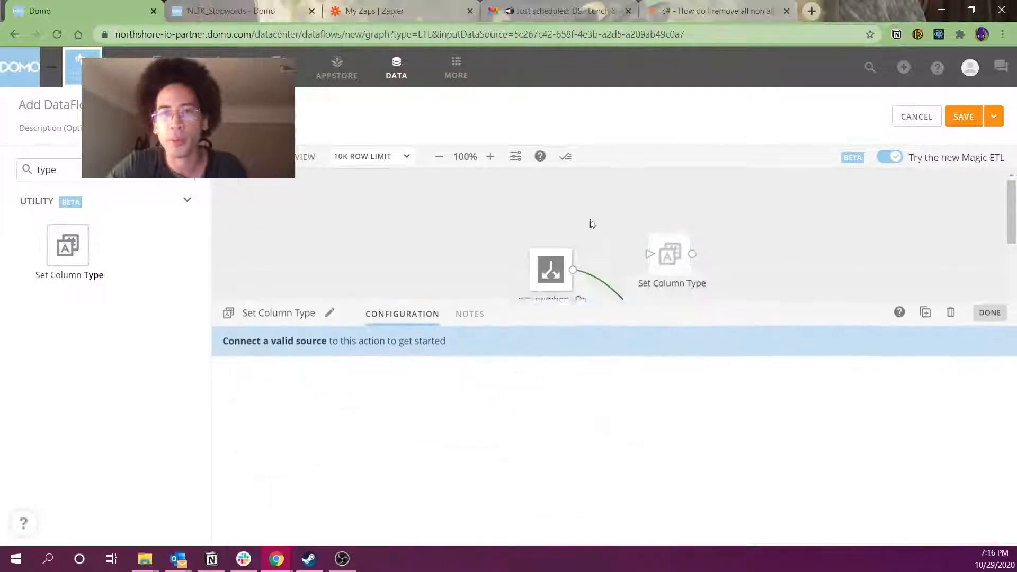
pyautogui.moveTo(574, 271); pyautogui.dragTo(662, 256)
# Retype join_col to Integer and num to Integer in Set Column Type
pyautogui.click(362, 406)
pyautogui.click(338, 438)
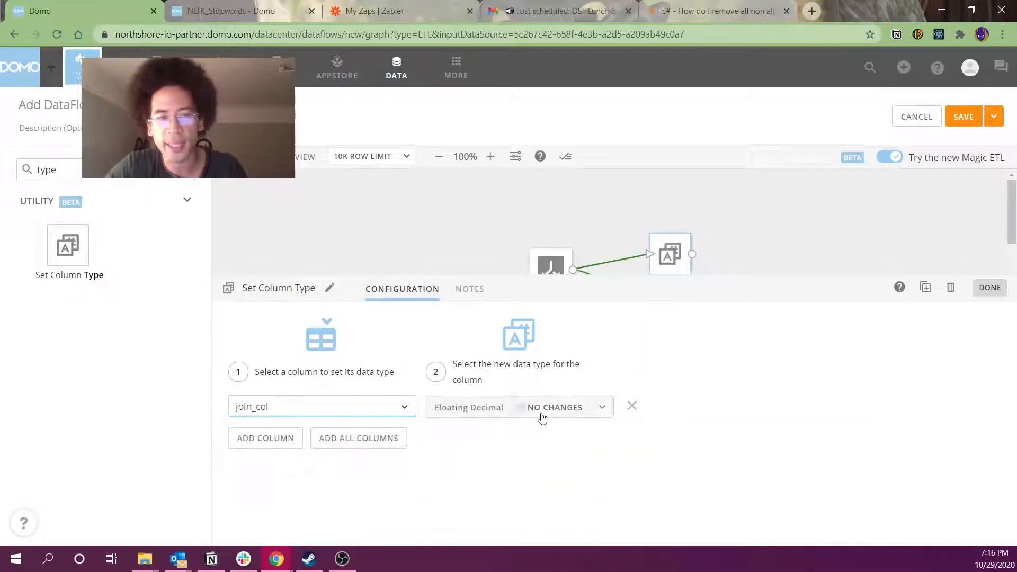
pyautogui.click(540, 413)
pyautogui.click(478, 340)
pyautogui.click(279, 438)
pyautogui.click(346, 436)
pyautogui.click(381, 465)
pyautogui.click(538, 444)
pyautogui.click(515, 341)
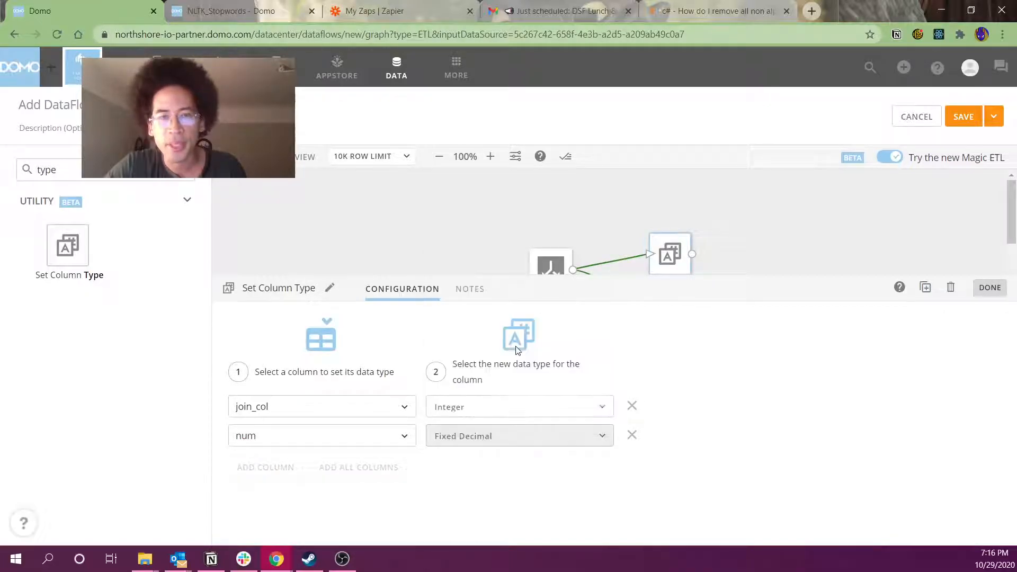
pyautogui.click(465, 438)
pyautogui.click(469, 362)
pyautogui.click(460, 233)
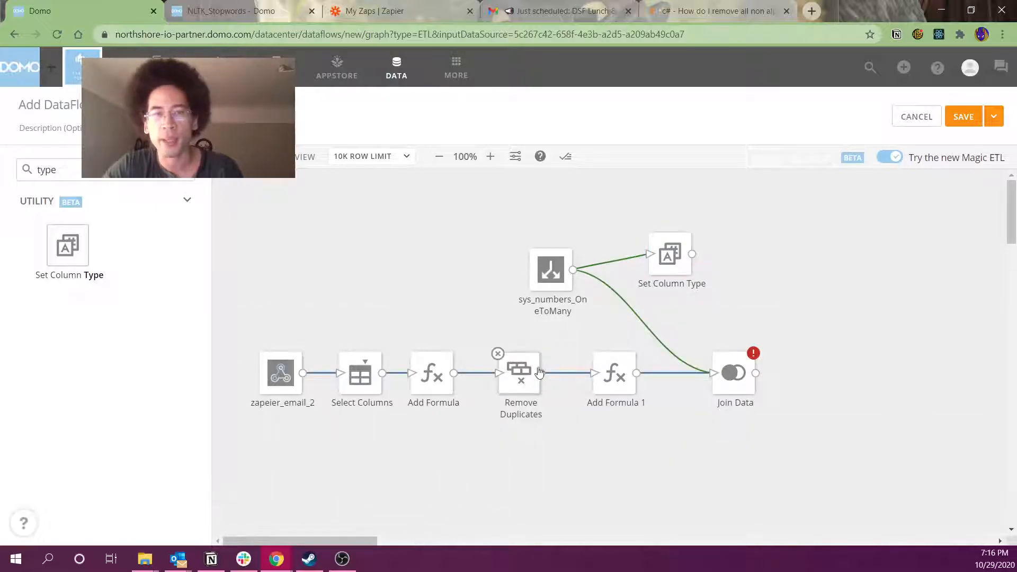
pyautogui.click(551, 267)
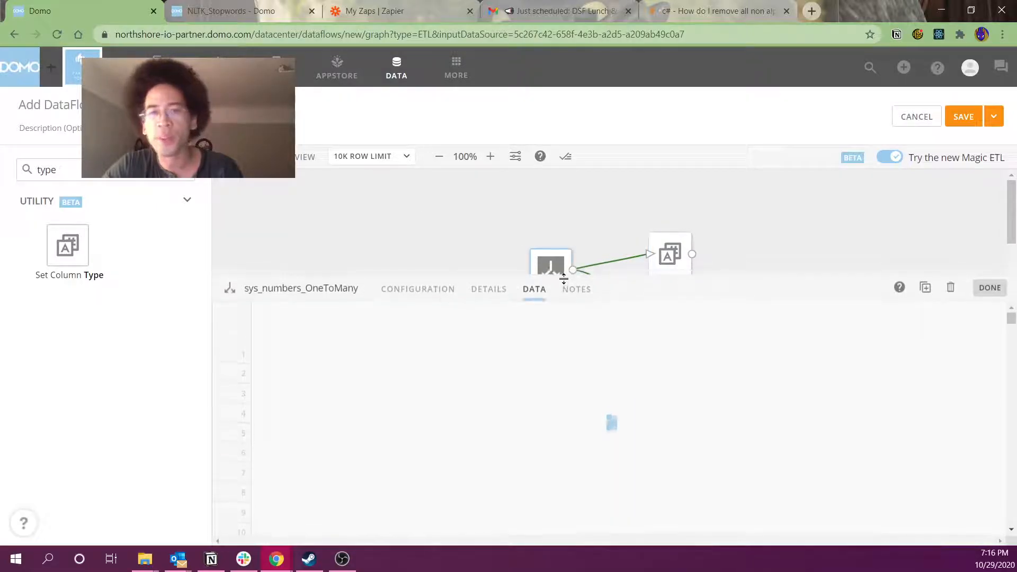
# In sys_numbers_OneToMany's configuration, read join_col and num as Integer
pyautogui.click(437, 294)
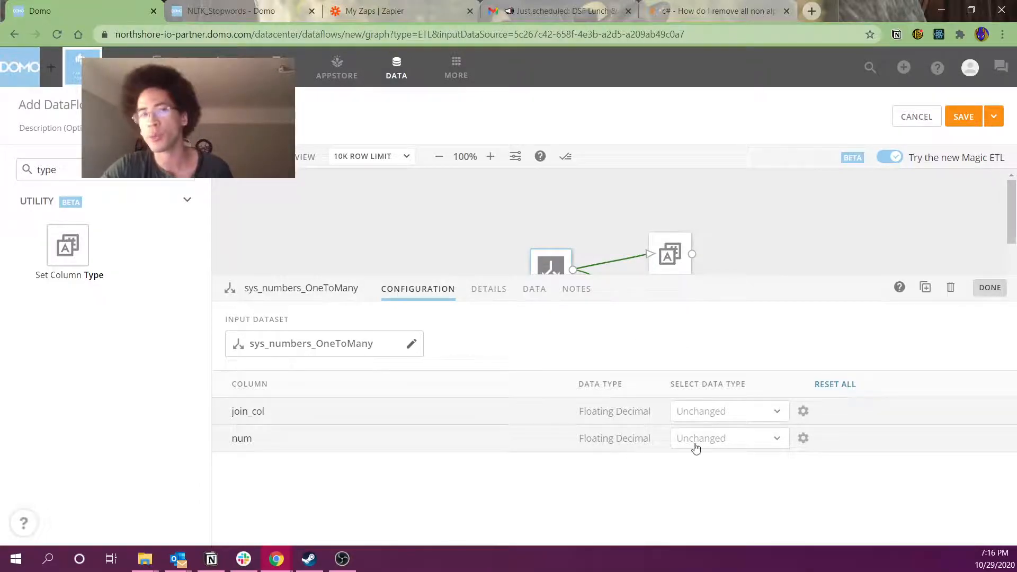
pyautogui.click(737, 417)
pyautogui.click(728, 329)
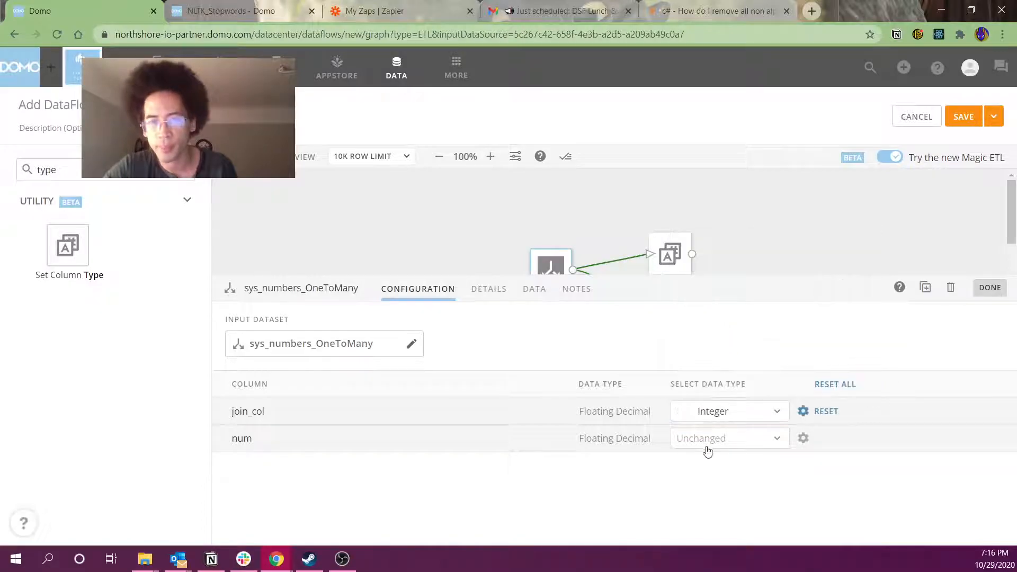
pyautogui.click(708, 451)
pyautogui.click(724, 355)
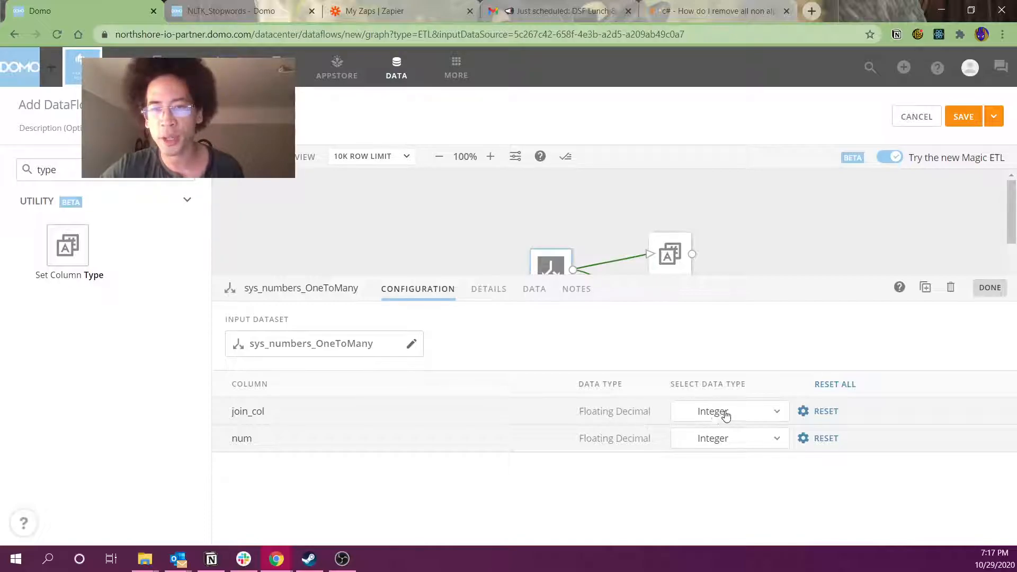
# Make join_col's bad values Replace with null and close the input settings
pyautogui.click(802, 418)
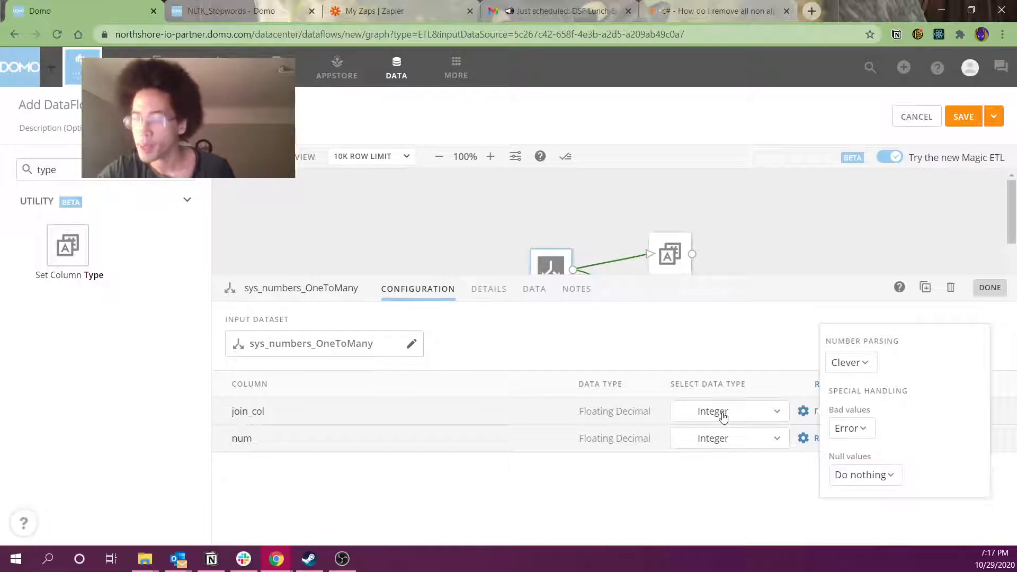
pyautogui.click(842, 430)
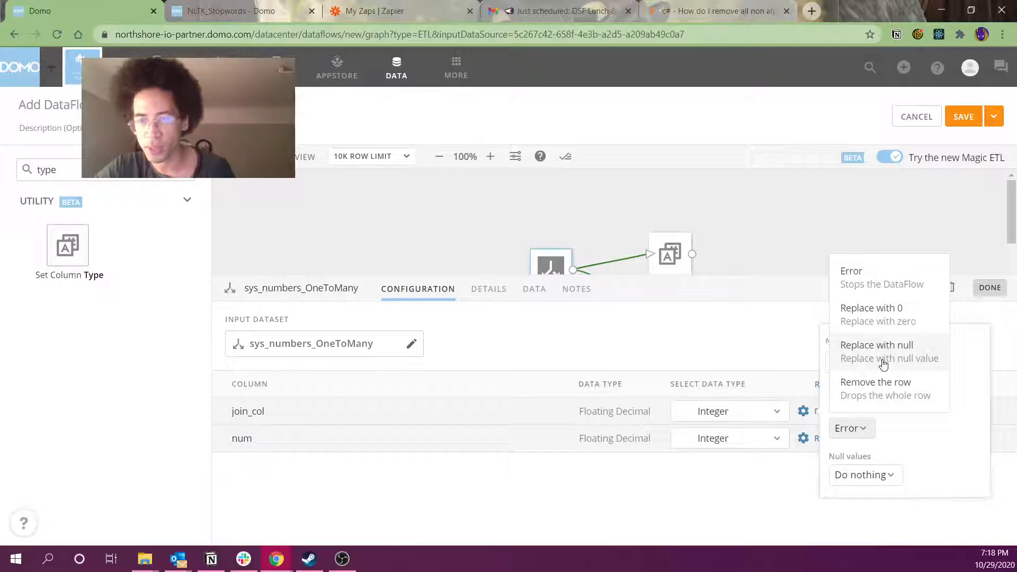
pyautogui.click(883, 363)
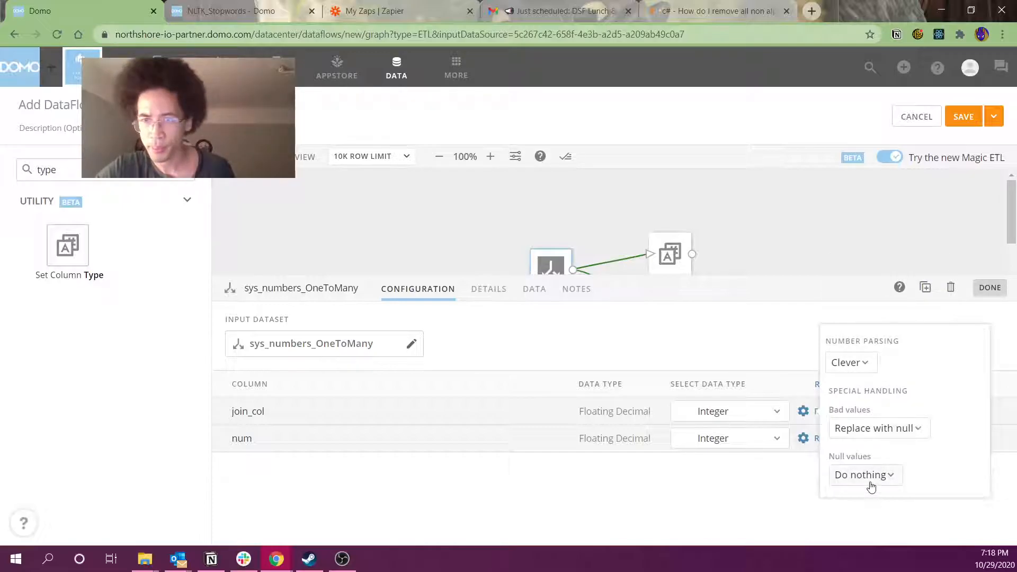
pyautogui.click(744, 240)
pyautogui.doubleClick(81, 176)
pyautogui.write('filter')
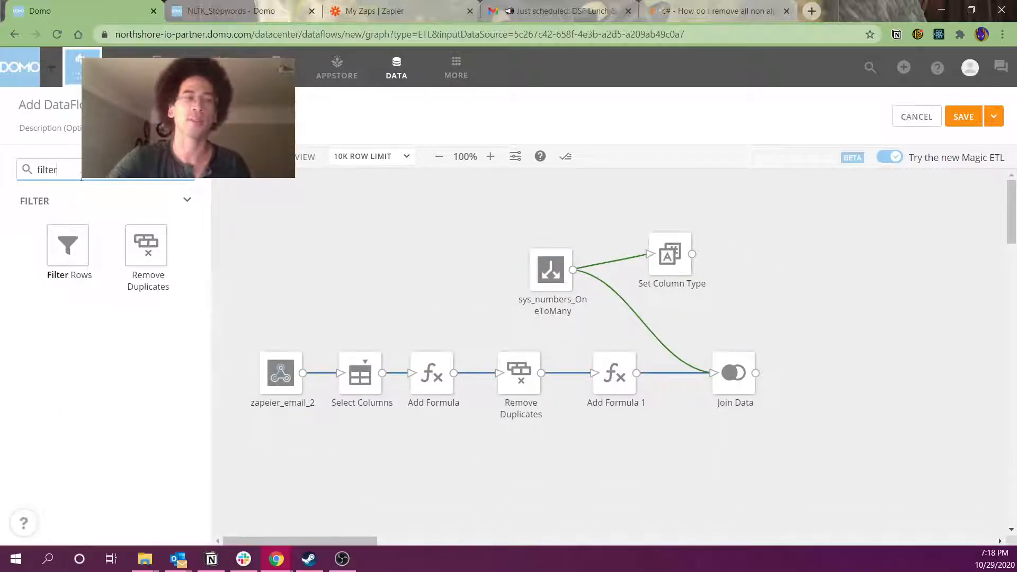
pyautogui.moveTo(77, 252); pyautogui.dragTo(606, 209)
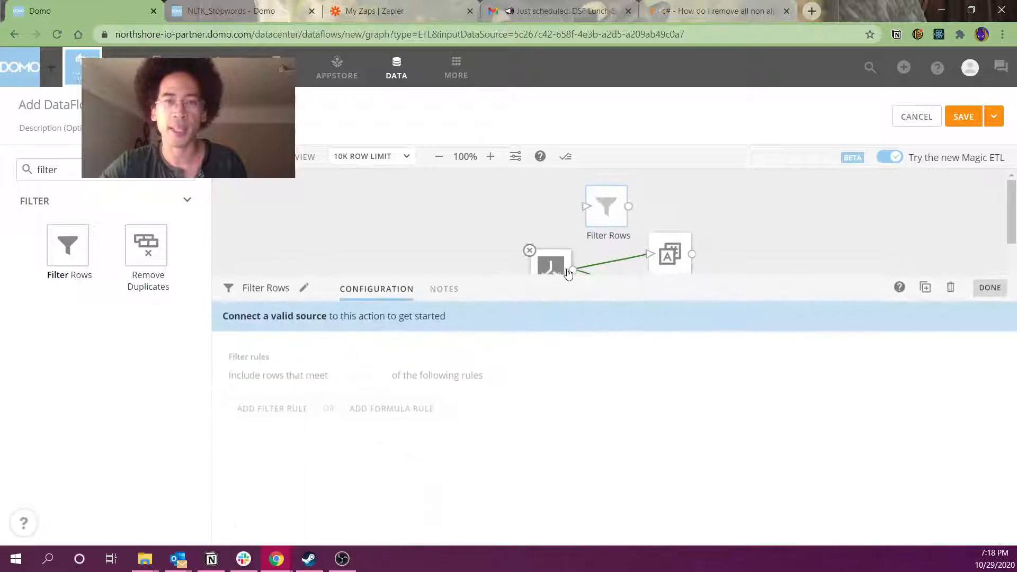
pyautogui.moveTo(573, 270); pyautogui.dragTo(601, 211)
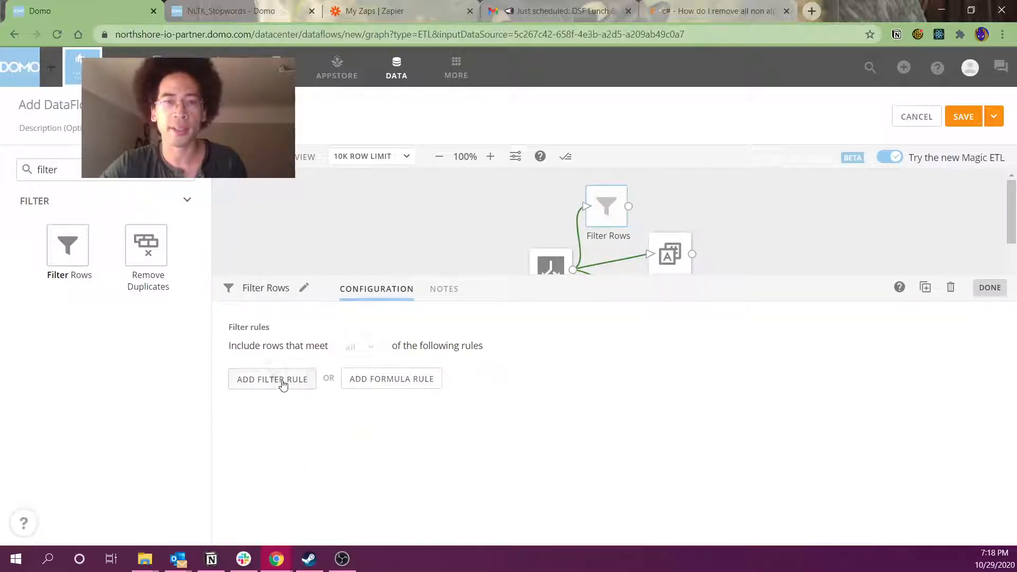
pyautogui.click(284, 381)
pyautogui.scroll(-2, 366, 463)
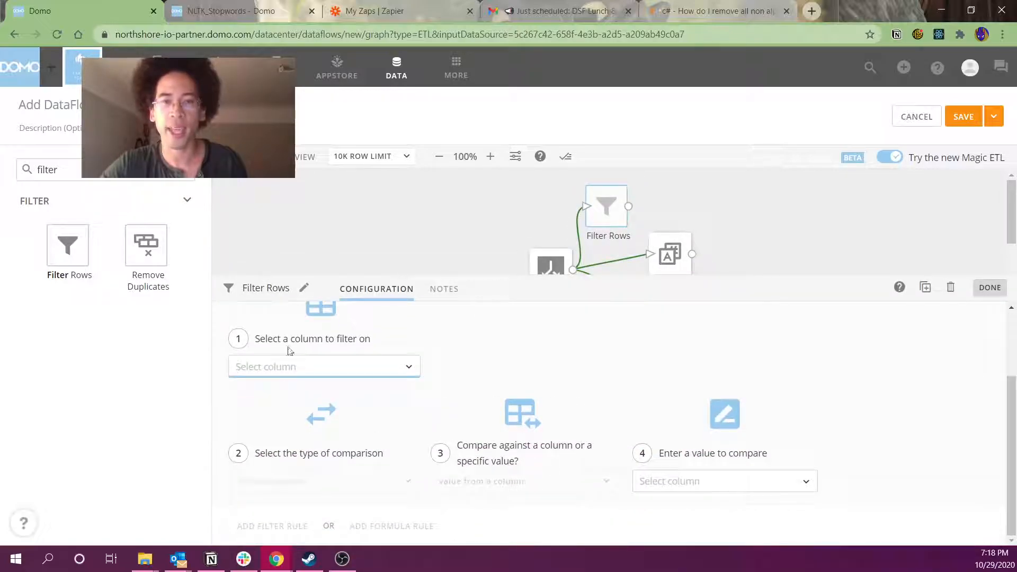
pyautogui.scroll(2, 697, 495)
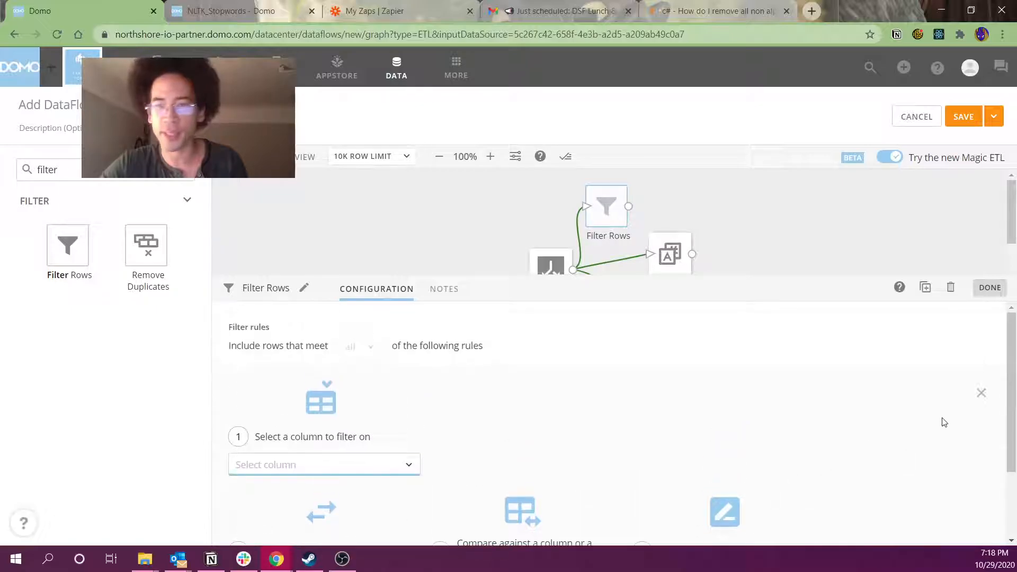
pyautogui.click(982, 393)
pyautogui.click(393, 376)
pyautogui.click(265, 441)
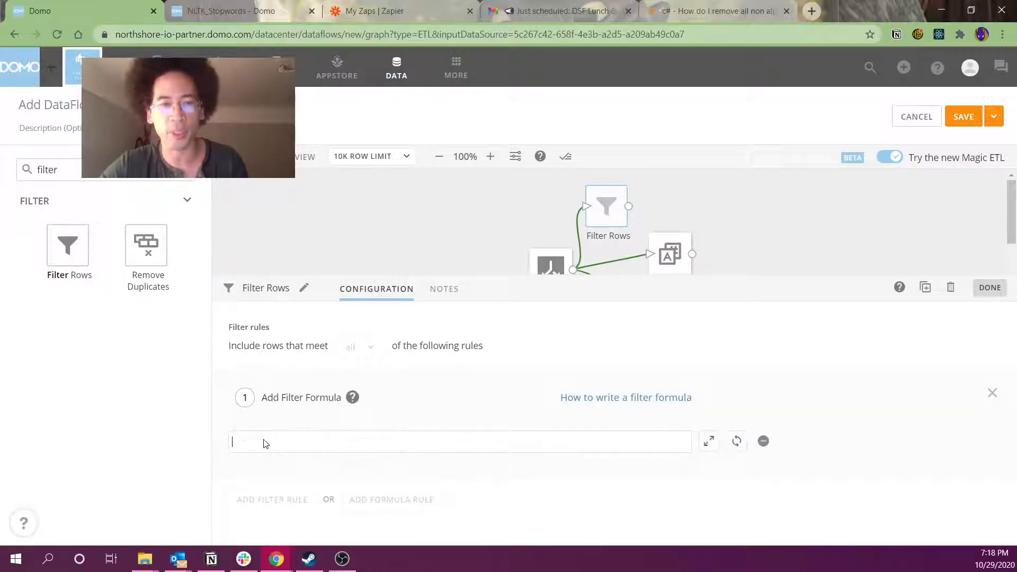
pyautogui.write('ifnul')
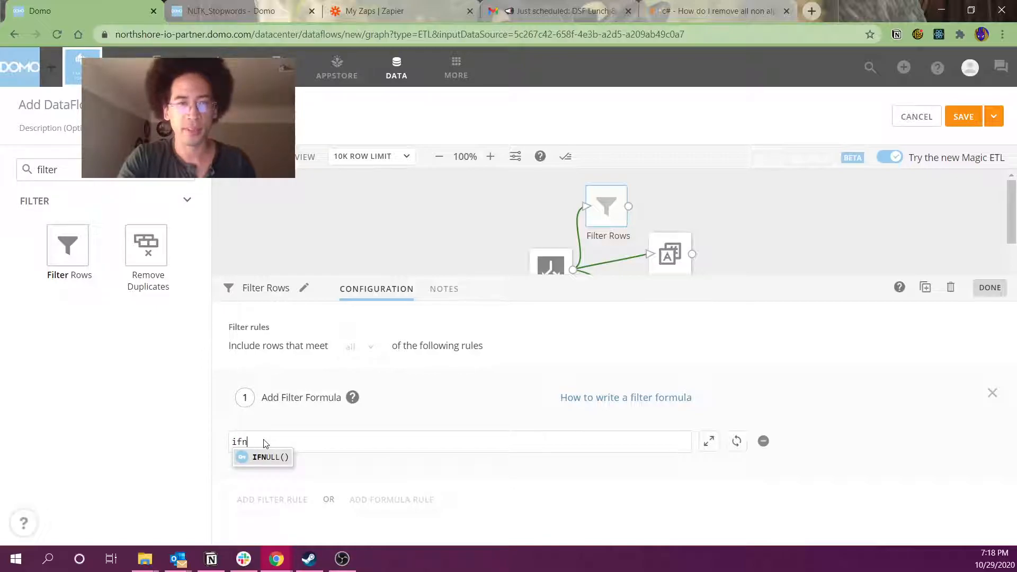
pyautogui.press('BackSpace')
pyautogui.press('BackSpace')
pyautogui.press('BackSpace')
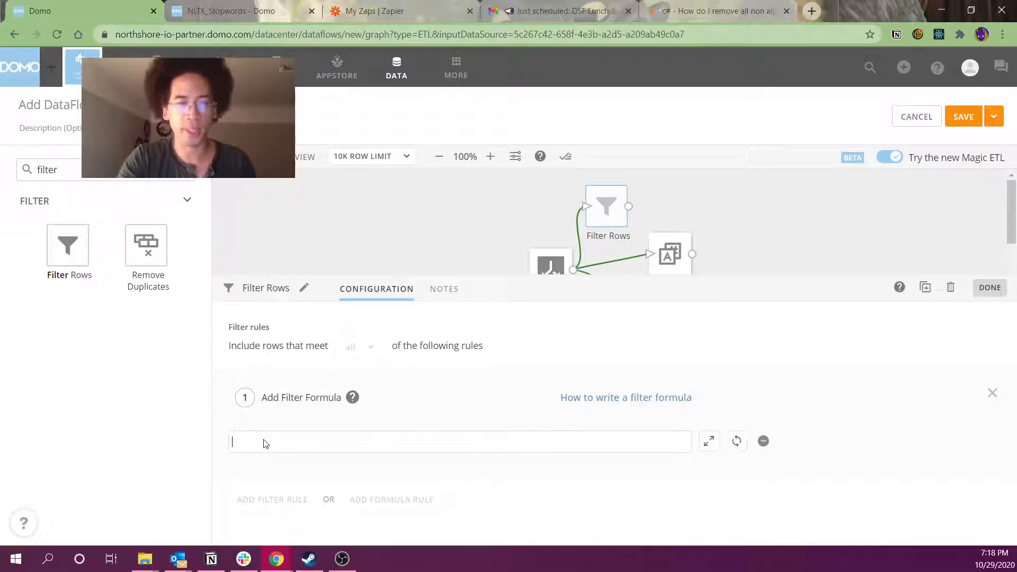
pyautogui.write('num')
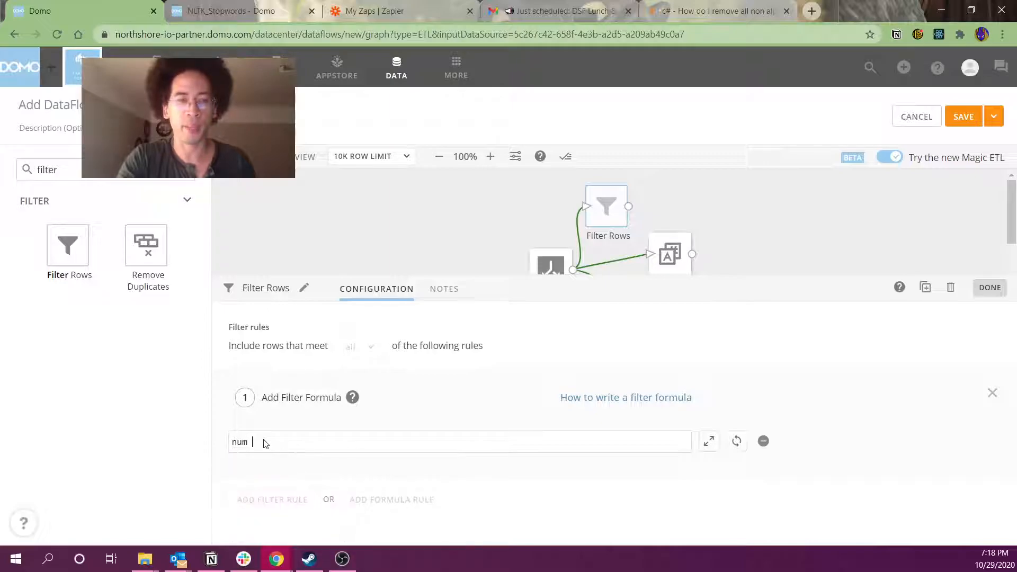
pyautogui.press('Return')
pyautogui.write('is null')
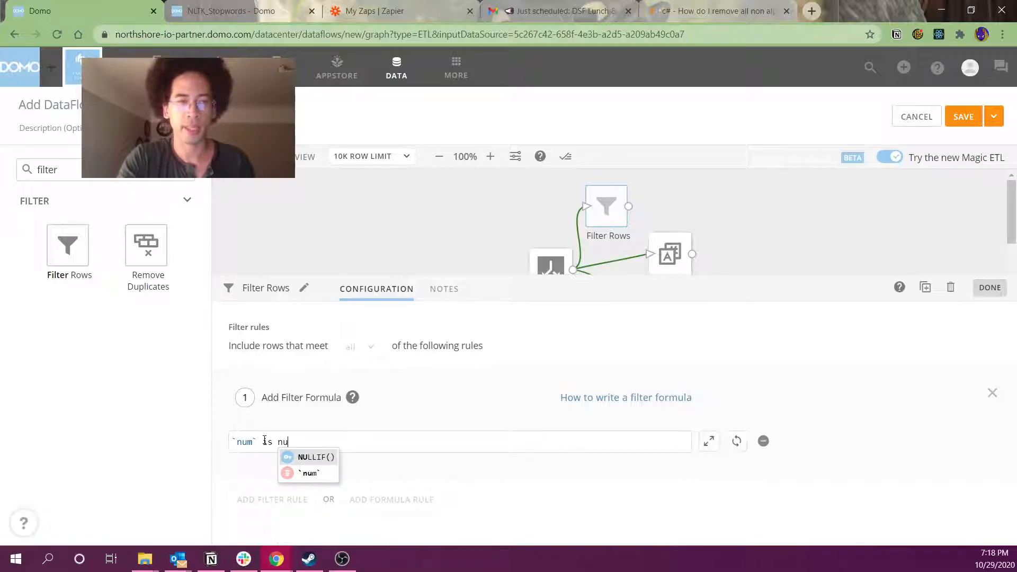
pyautogui.press('Return')
pyautogui.press('BackSpace')
pyautogui.press('BackSpace')
pyautogui.press('BackSpace')
pyautogui.press('BackSpace')
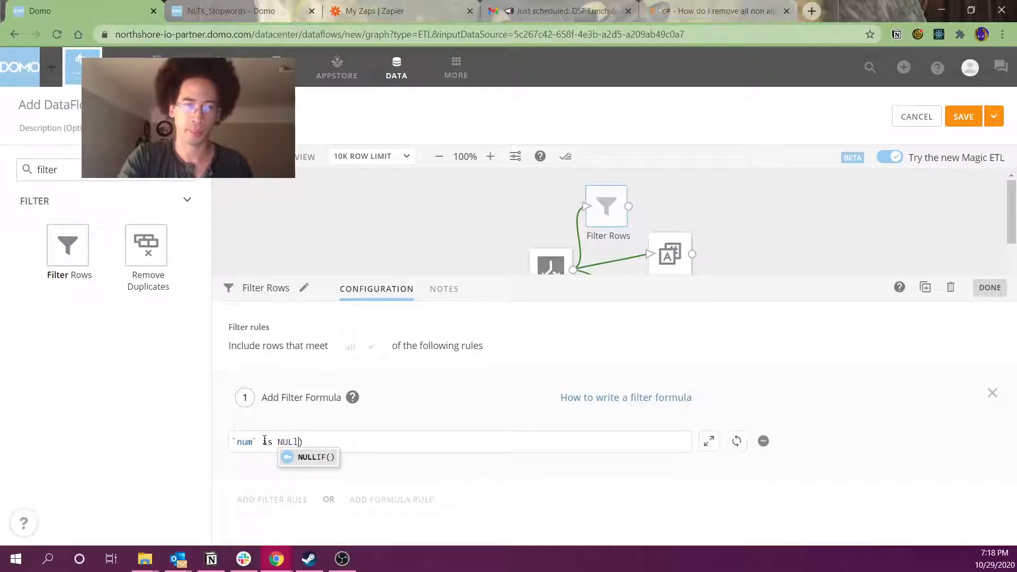
pyautogui.press('Delete')
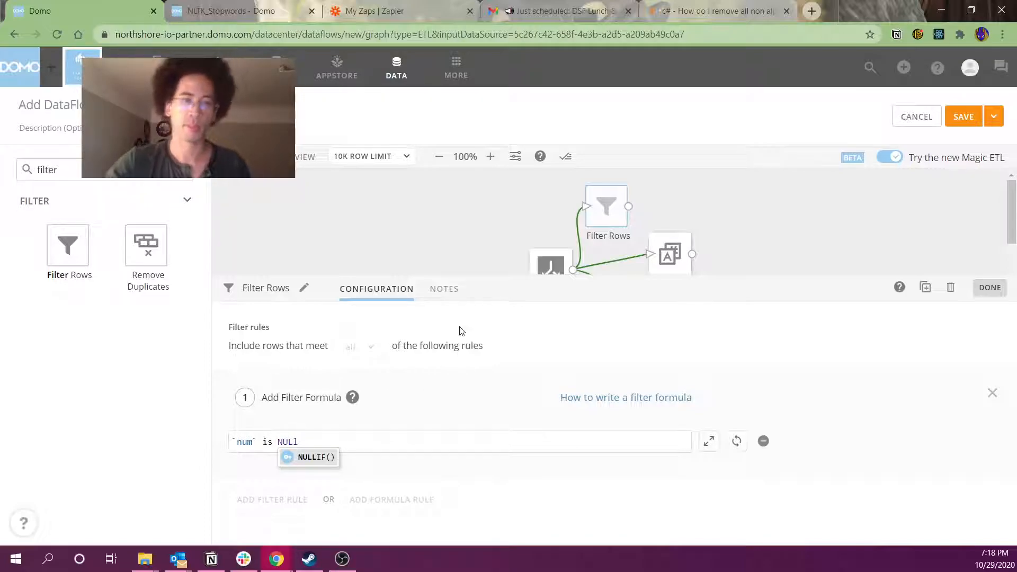
pyautogui.click(481, 358)
pyautogui.click(324, 404)
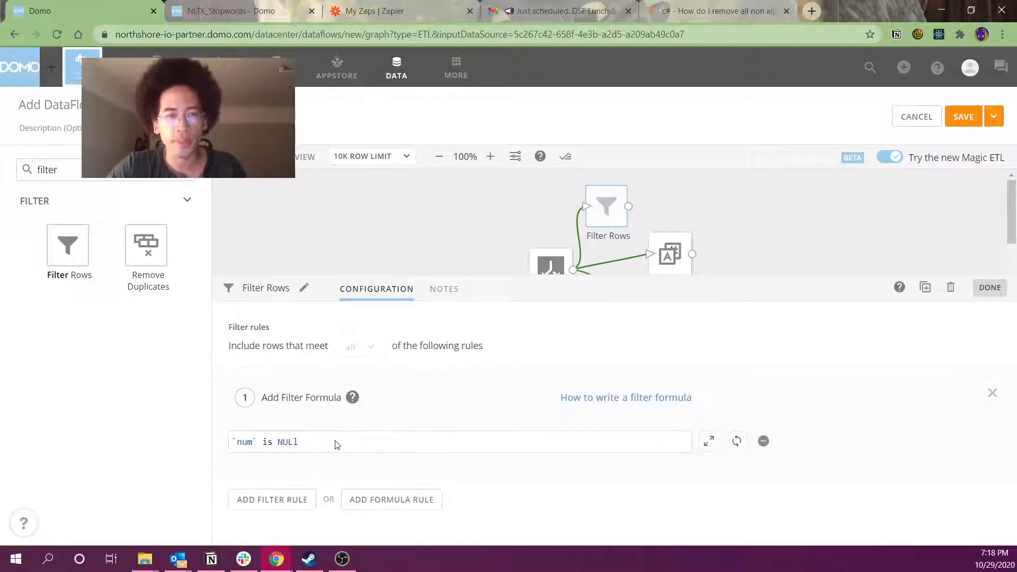
pyautogui.press('BackSpace')
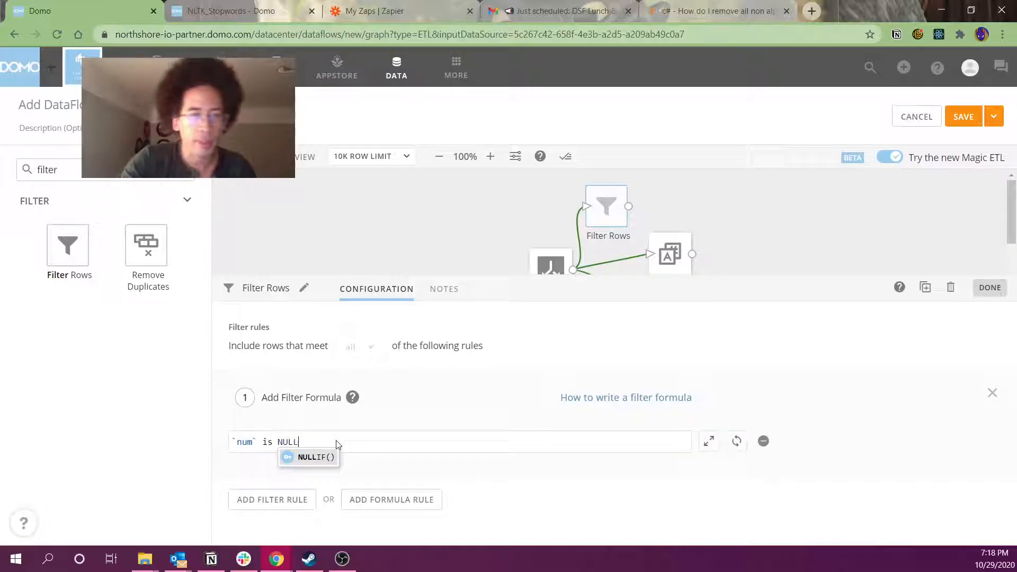
pyautogui.click(486, 209)
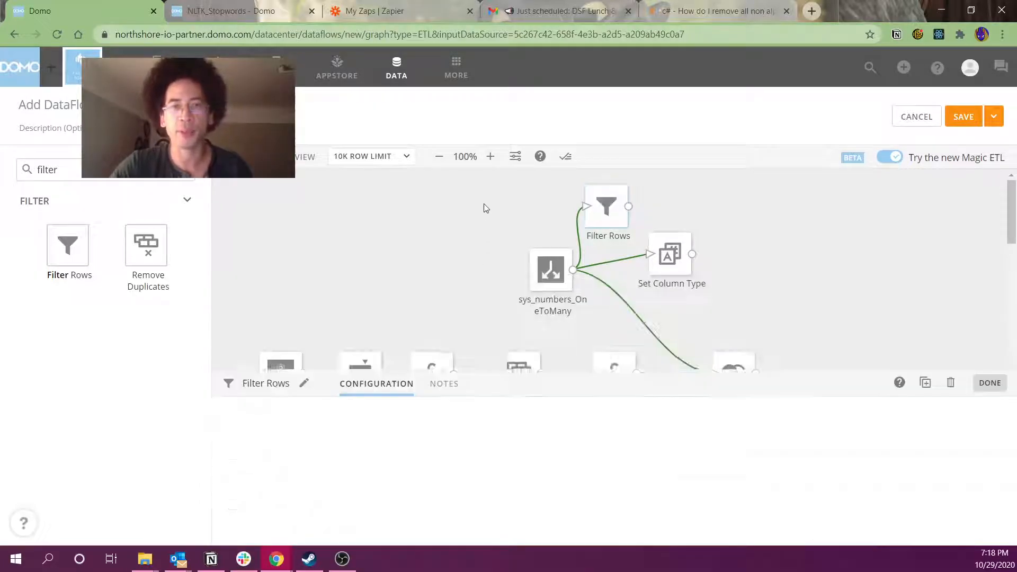
pyautogui.moveTo(629, 206); pyautogui.dragTo(761, 199)
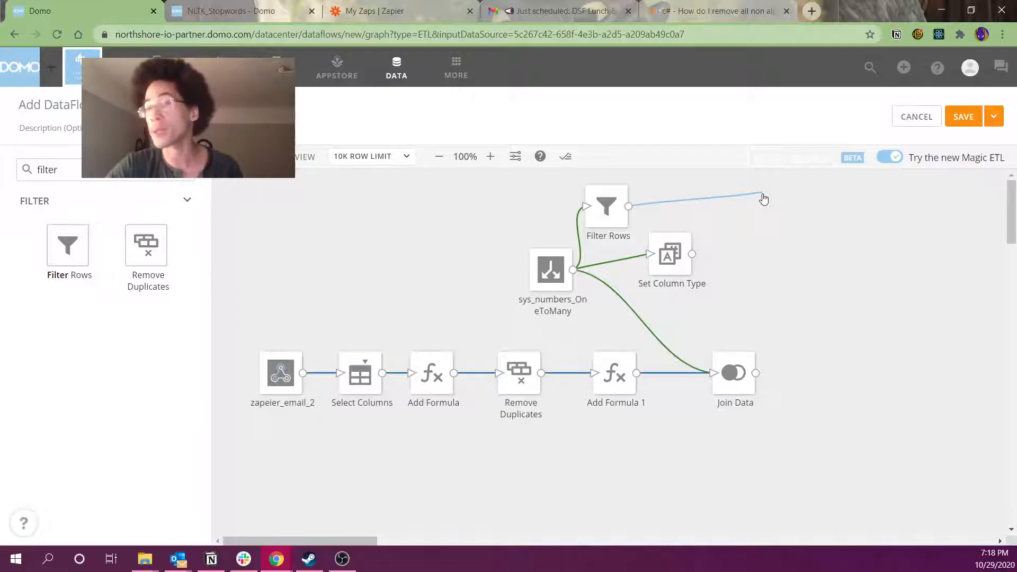
pyautogui.moveTo(762, 195); pyautogui.dragTo(763, 195)
pyautogui.click(587, 189)
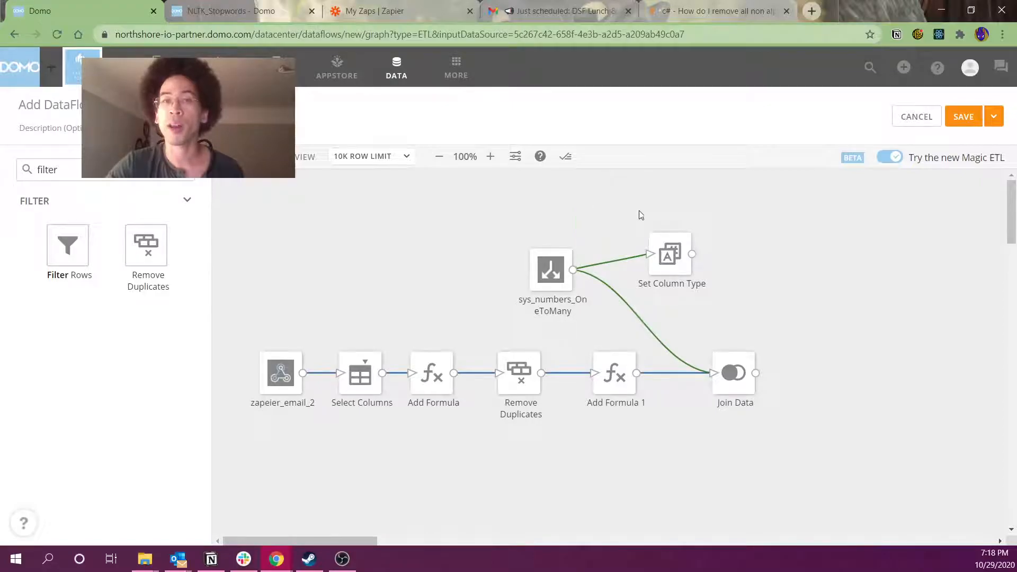
# Review sys_numbers_OneToMany's settings and join_col's number parsing options, then close them
pyautogui.click(551, 269)
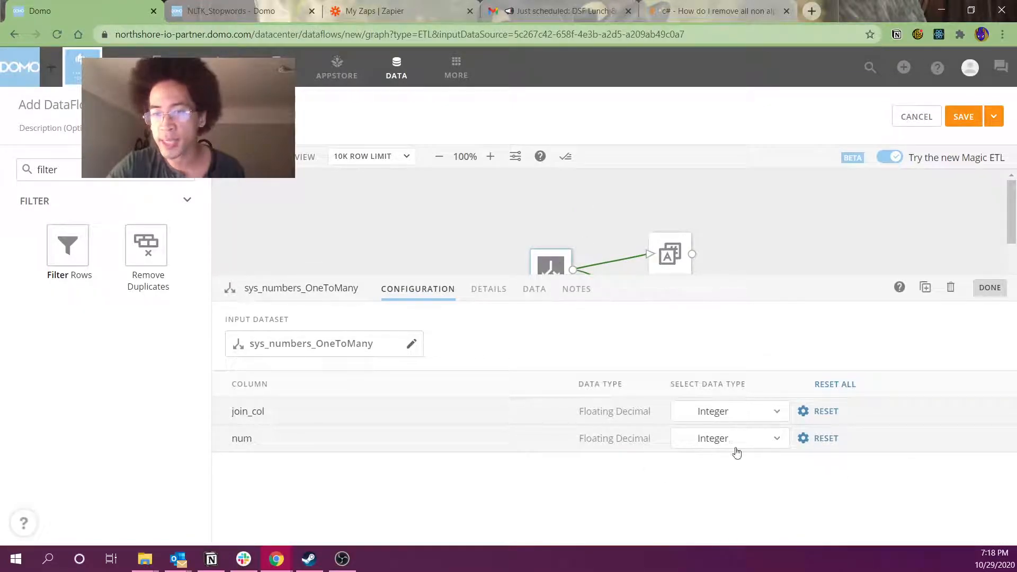
pyautogui.click(803, 412)
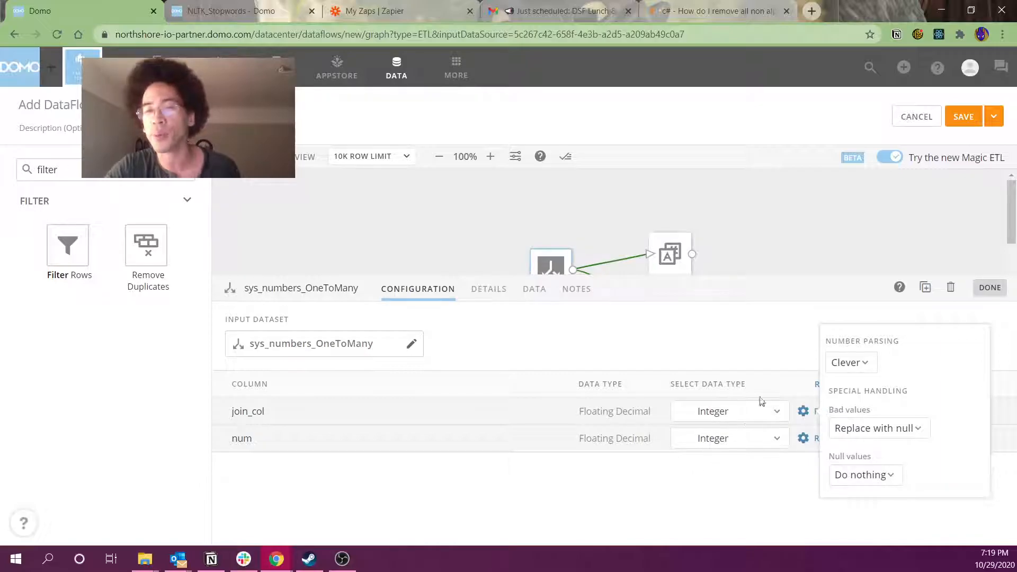
pyautogui.click(724, 236)
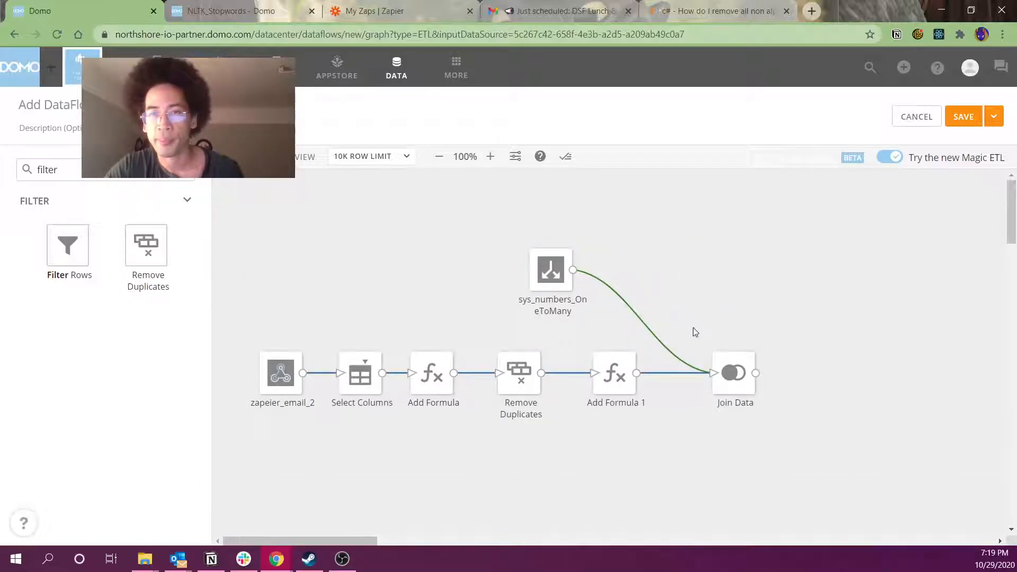
# Add a Right Table Alteration dropping join_col, then move Join Data up beside sys_numbers_OneToMany
pyautogui.click(735, 374)
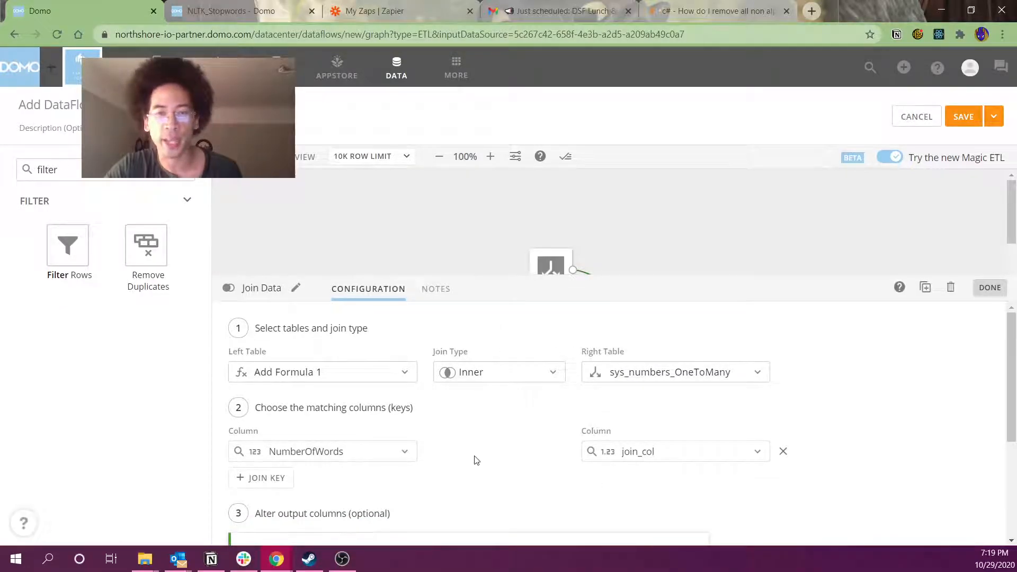
pyautogui.scroll(-2, 365, 493)
pyautogui.scroll(1, 400, 501)
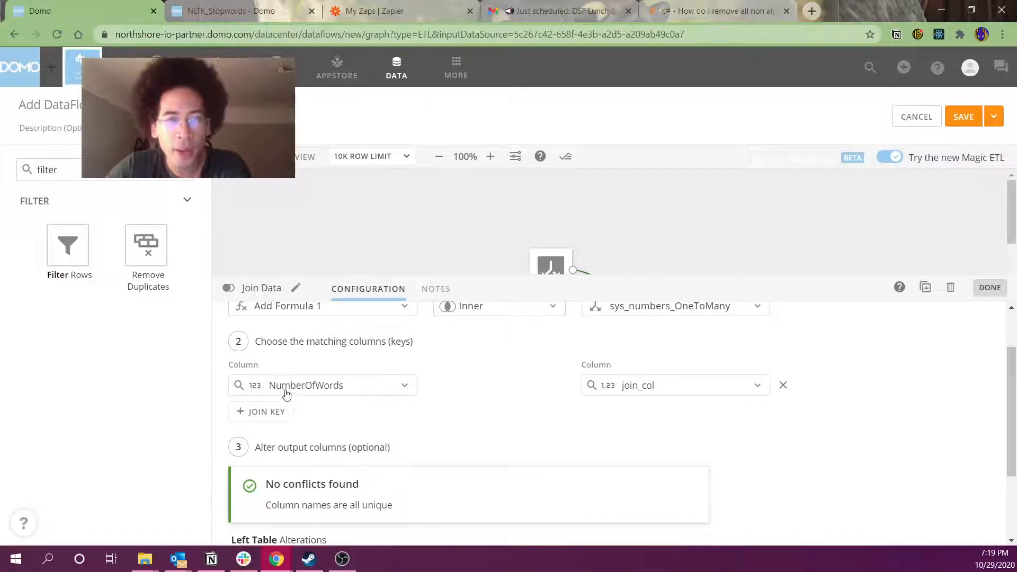
pyautogui.scroll(2, 291, 395)
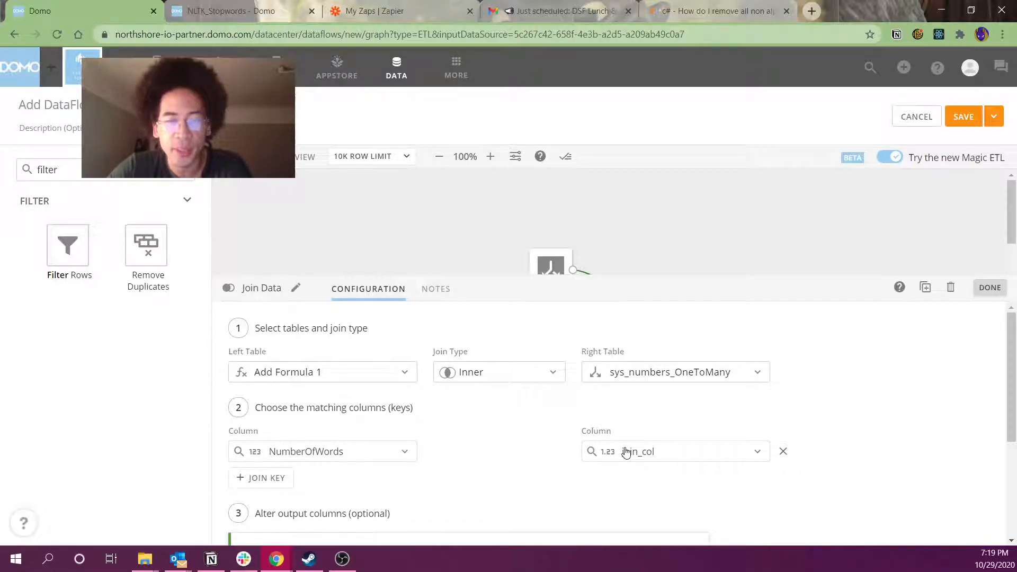
pyautogui.scroll(-3, 624, 452)
pyautogui.click(241, 522)
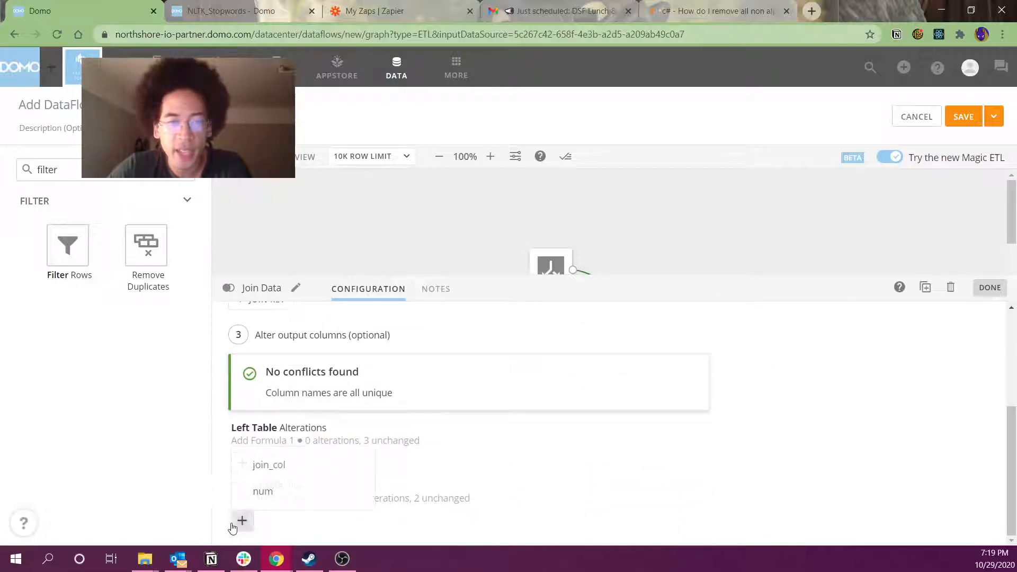
pyautogui.click(282, 466)
pyautogui.click(401, 529)
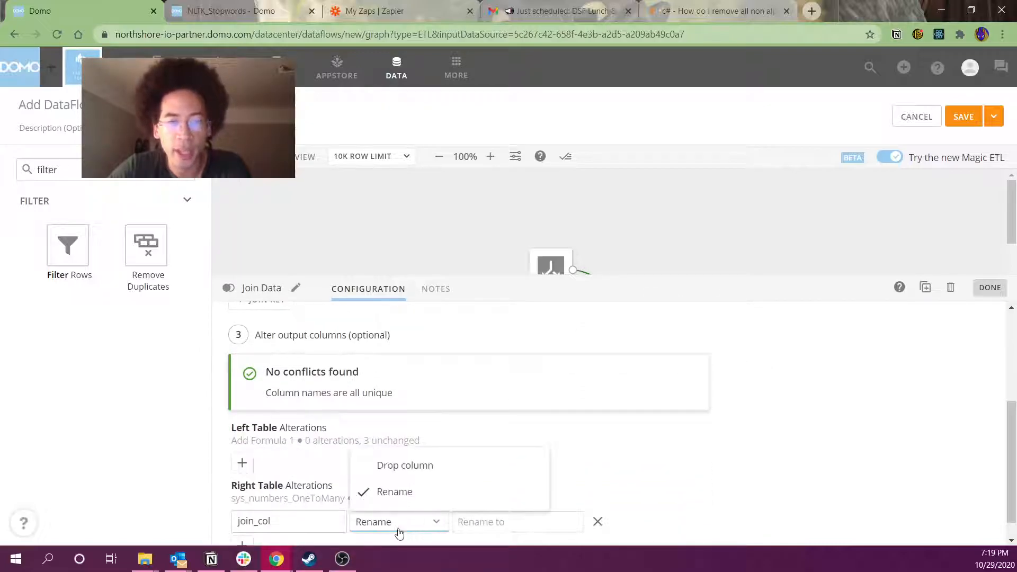
pyautogui.click(408, 465)
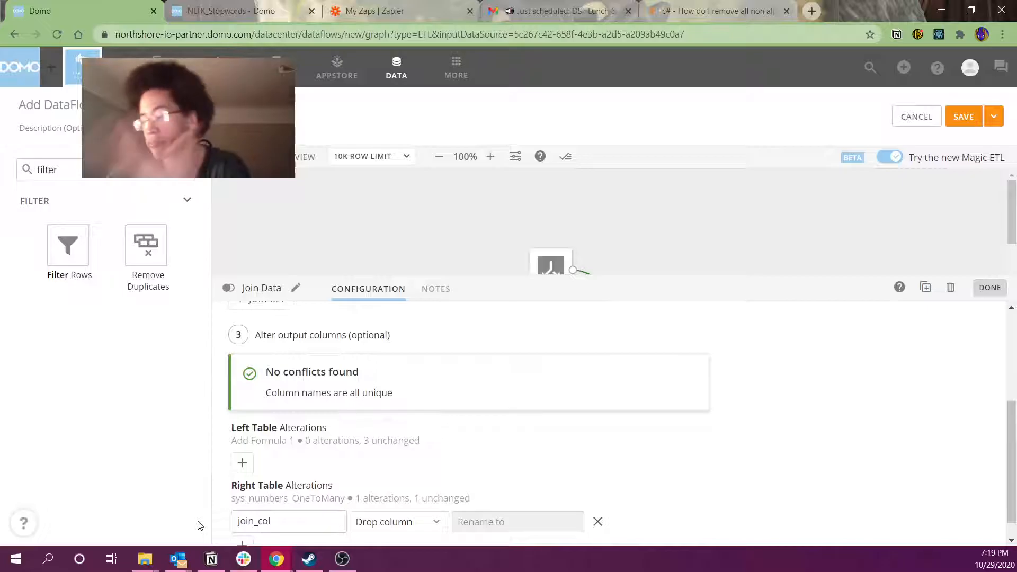
pyautogui.click(387, 524)
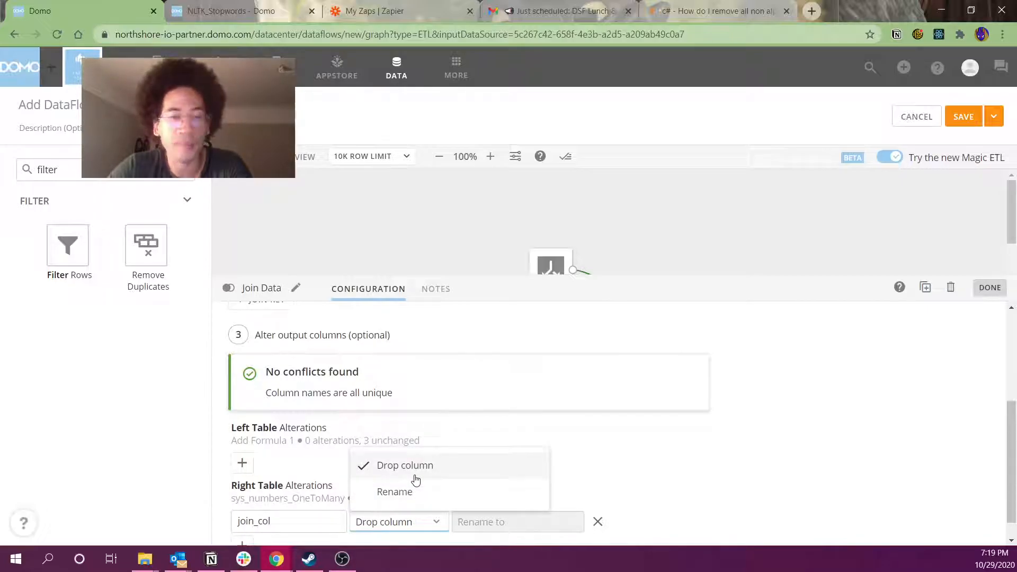
pyautogui.click(674, 461)
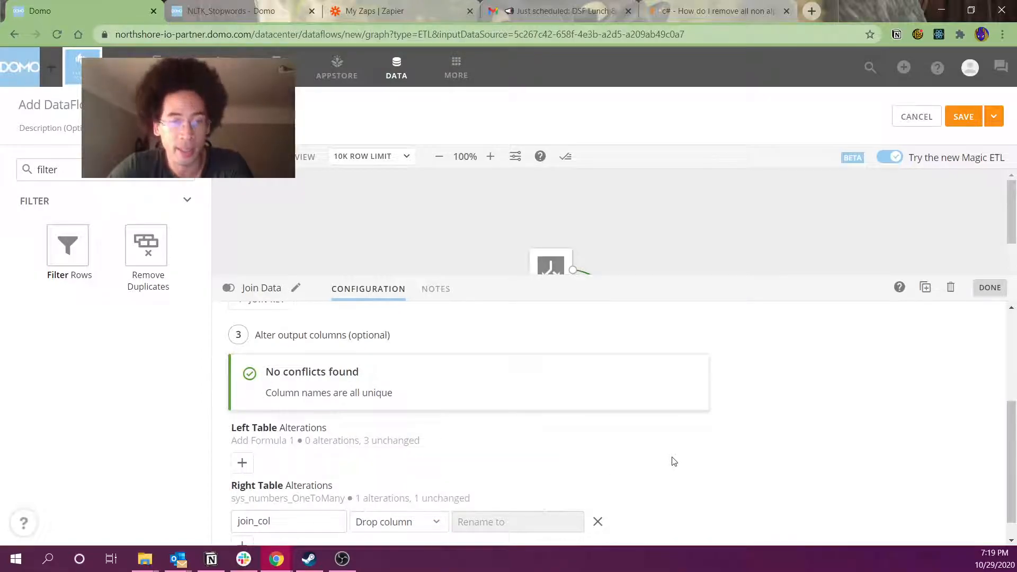
pyautogui.click(716, 231)
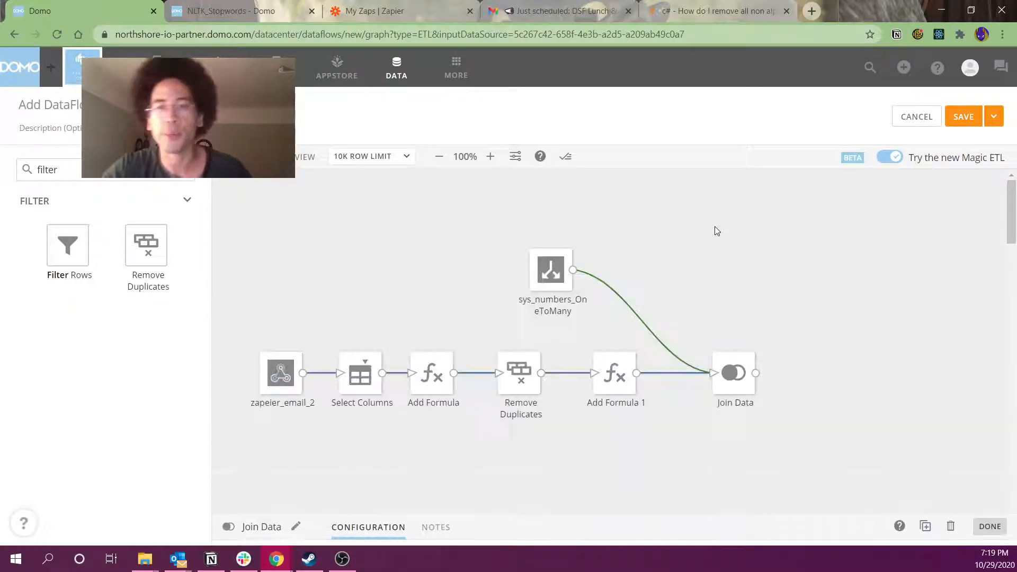
pyautogui.moveTo(729, 379); pyautogui.dragTo(736, 276)
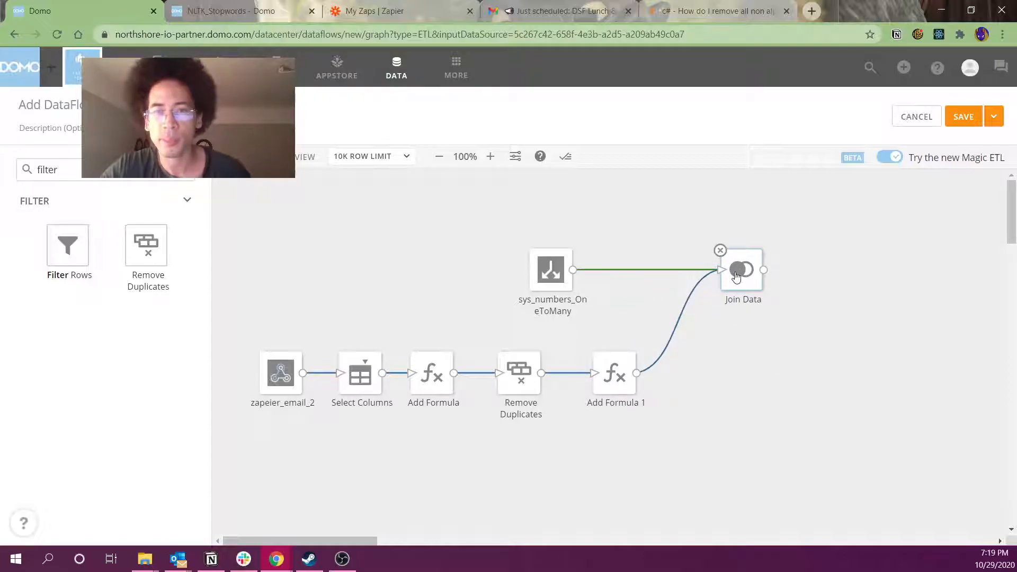
pyautogui.click(736, 276)
# Run a preview, then add an Add Formula 2 step fed by Join Data's output
pyautogui.click(364, 223)
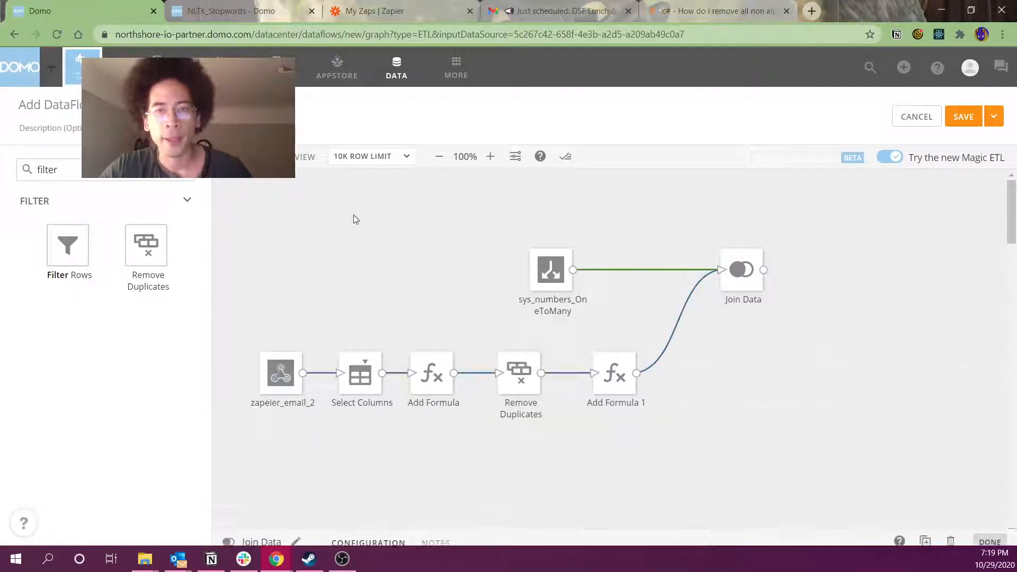
pyautogui.click(283, 156)
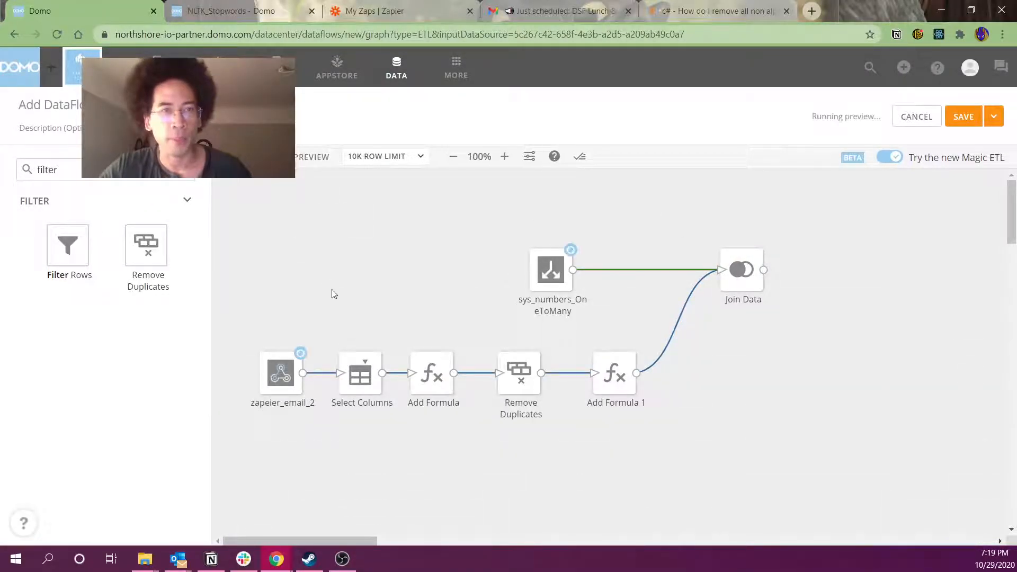
pyautogui.click(147, 170)
pyautogui.hotkey('ctrl', 'a')
pyautogui.write('form')
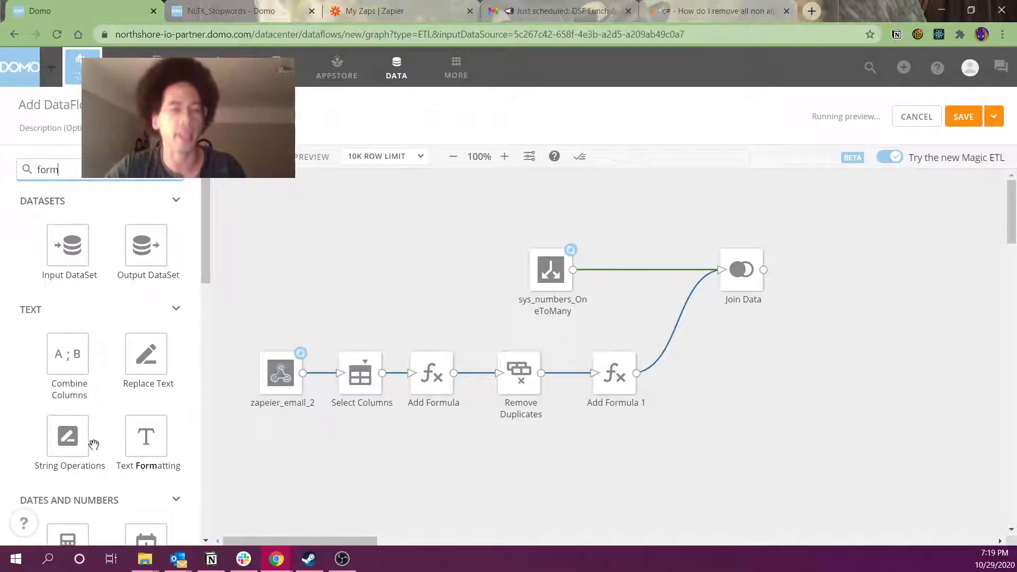
pyautogui.scroll(-5, 100, 432)
pyautogui.moveTo(142, 424); pyautogui.dragTo(836, 269)
pyautogui.moveTo(767, 272); pyautogui.dragTo(842, 278)
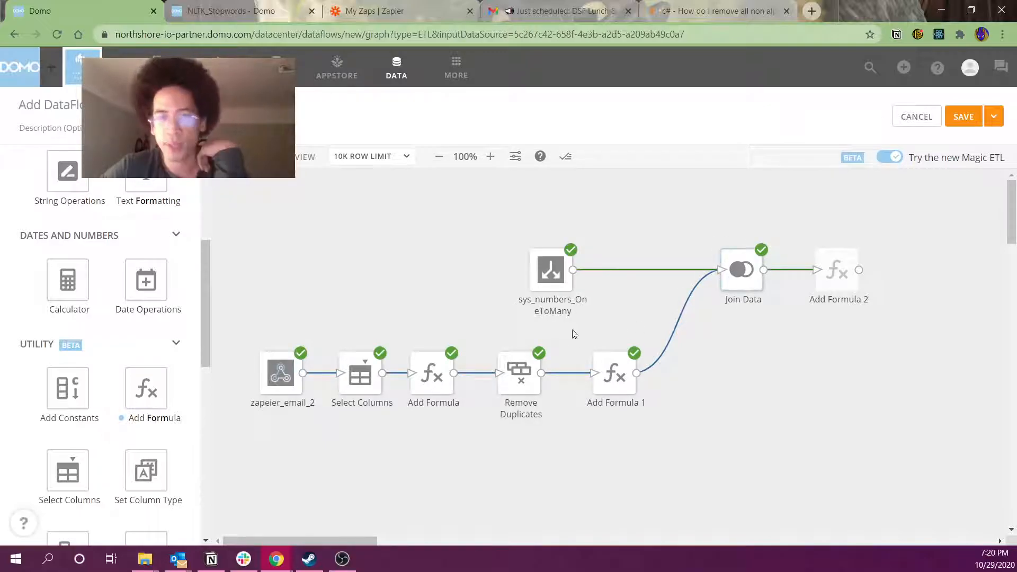
# Preview Join Data's output and compare subject, NumberOfWords, bodyClean and num in the first rows
pyautogui.click(740, 271)
pyautogui.click(438, 290)
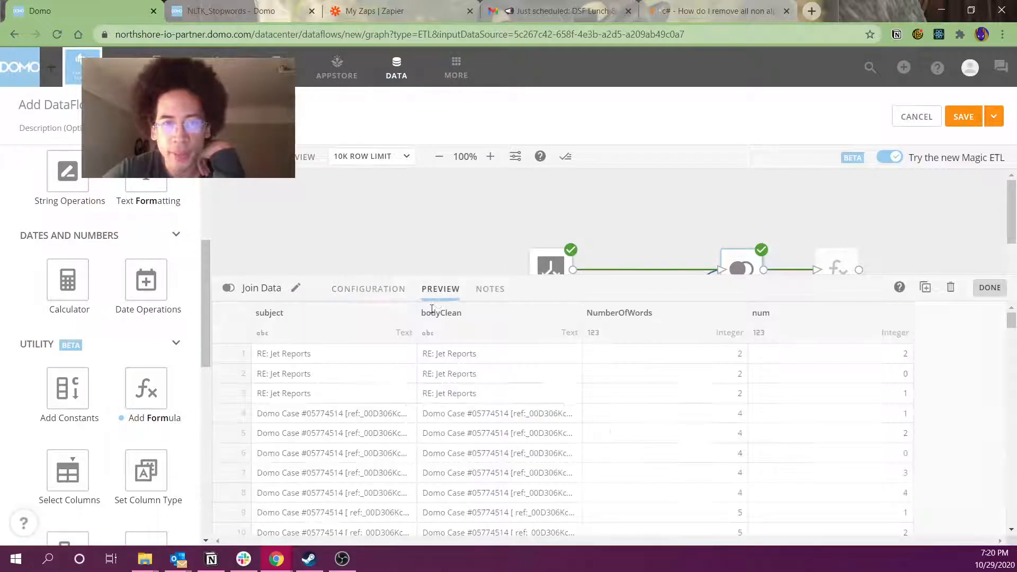
pyautogui.moveTo(313, 354); pyautogui.dragTo(325, 398)
pyautogui.moveTo(683, 354); pyautogui.dragTo(680, 397)
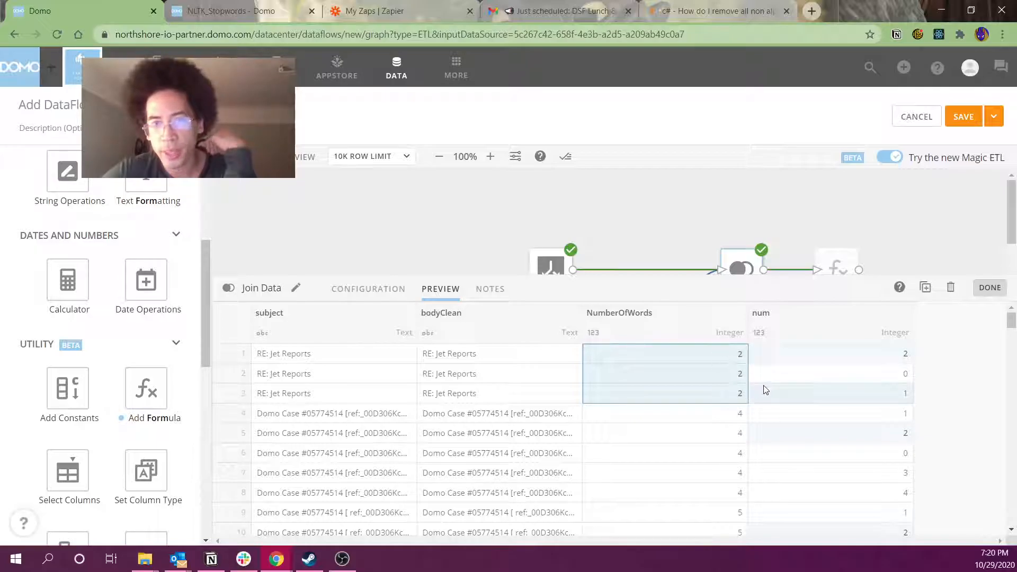
pyautogui.click(813, 362)
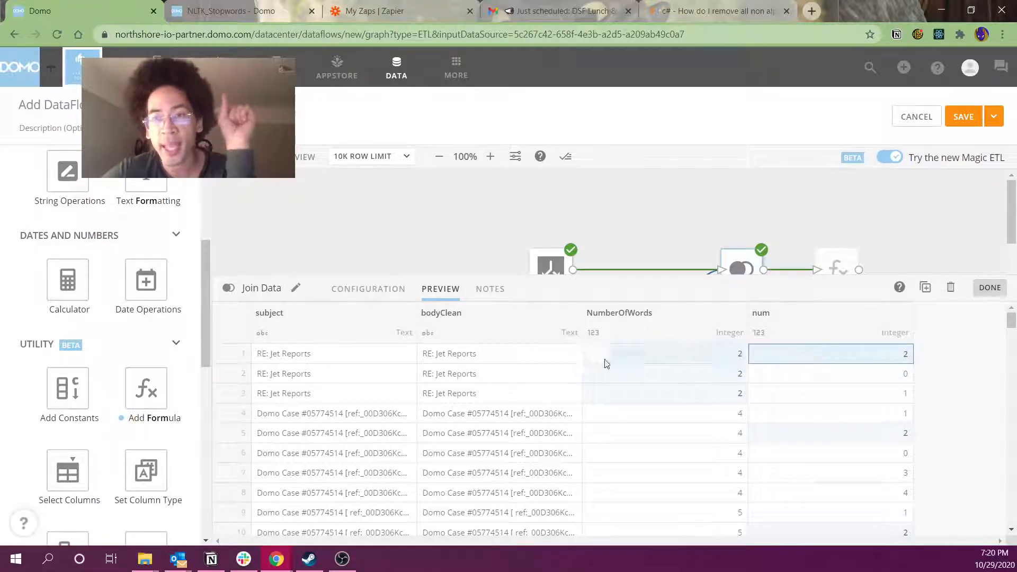
pyautogui.click(490, 358)
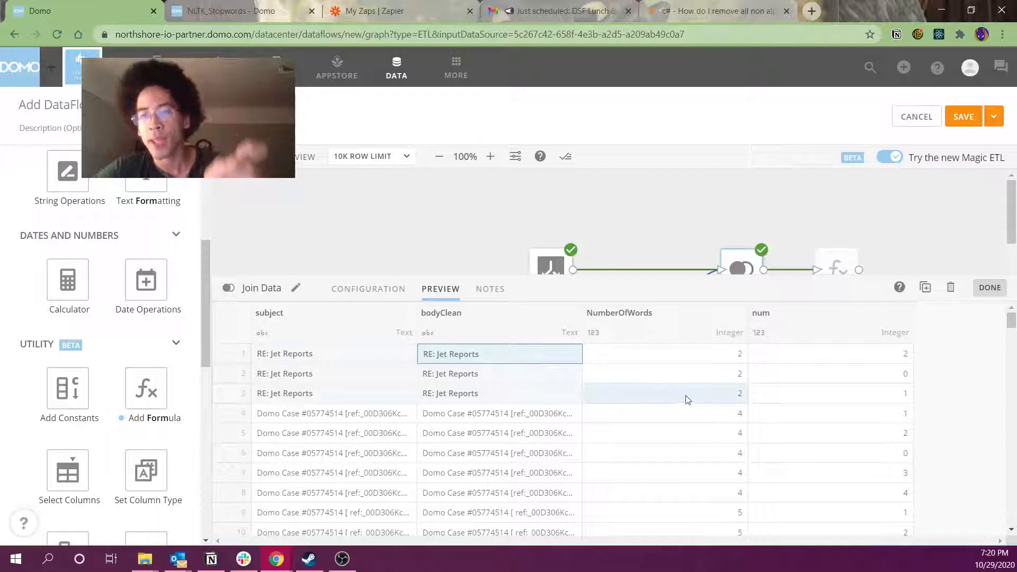
pyautogui.click(776, 353)
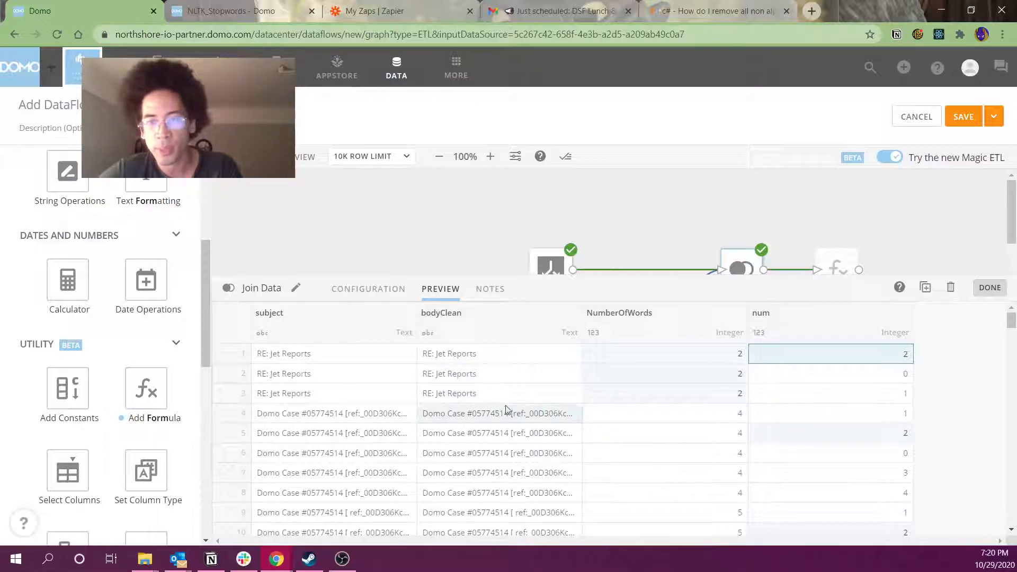
# In Add Formula 2's editor, look up SPLIT_PART and enter SPLIT_PART(`bodyClean`, ' ', `num` + 1)
pyautogui.click(838, 268)
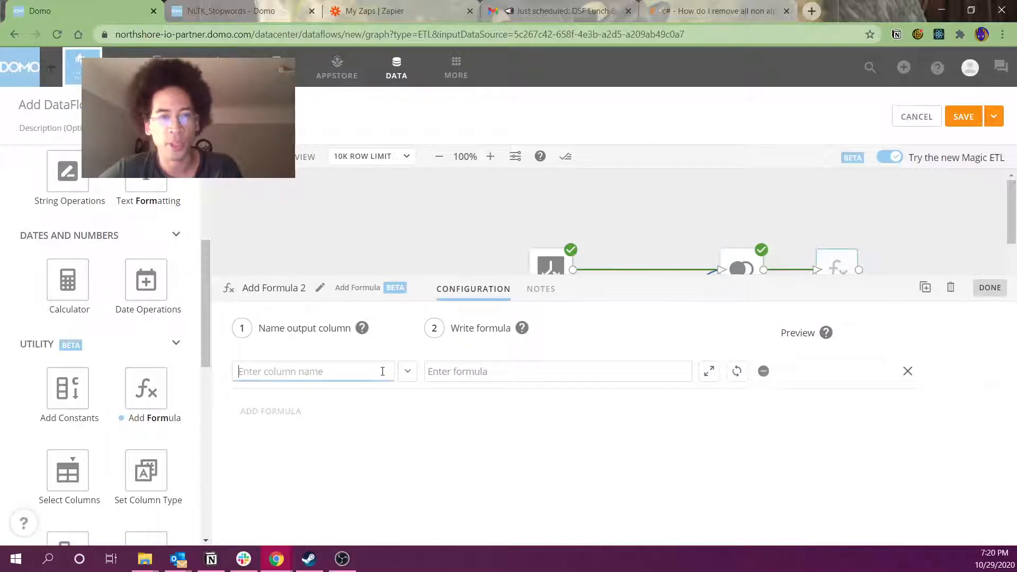
pyautogui.click(709, 371)
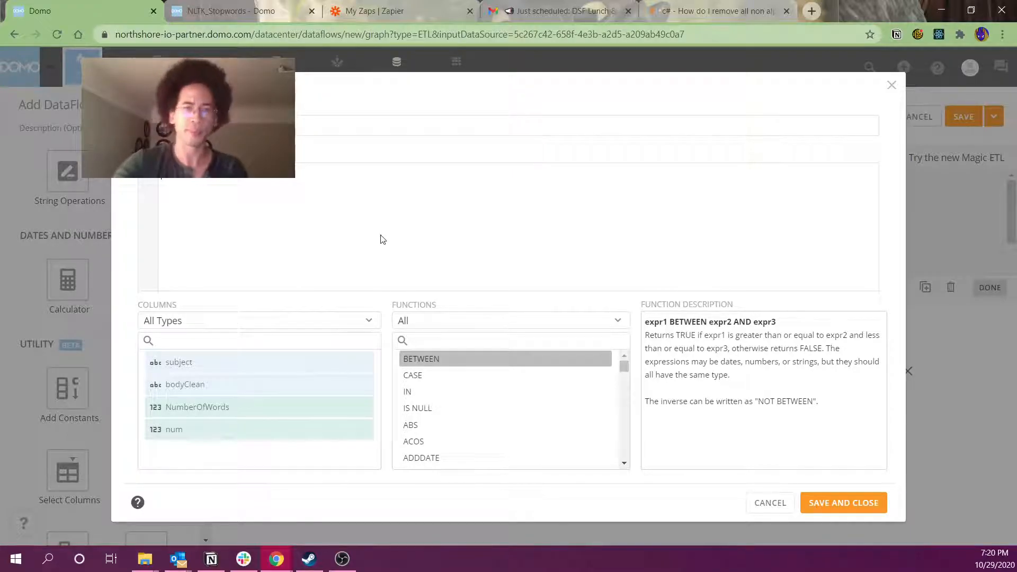
pyautogui.click(429, 341)
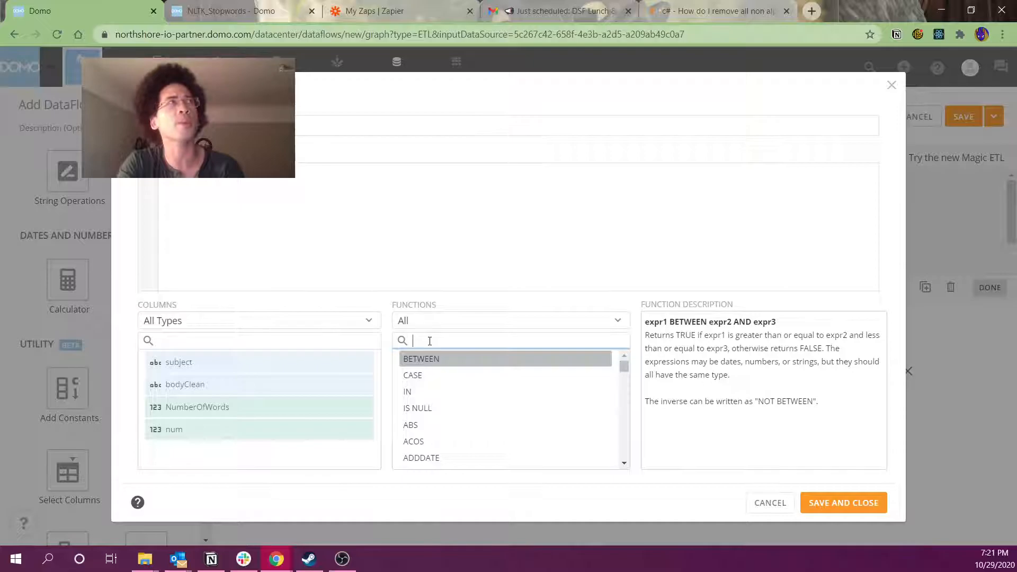
pyautogui.write('sp')
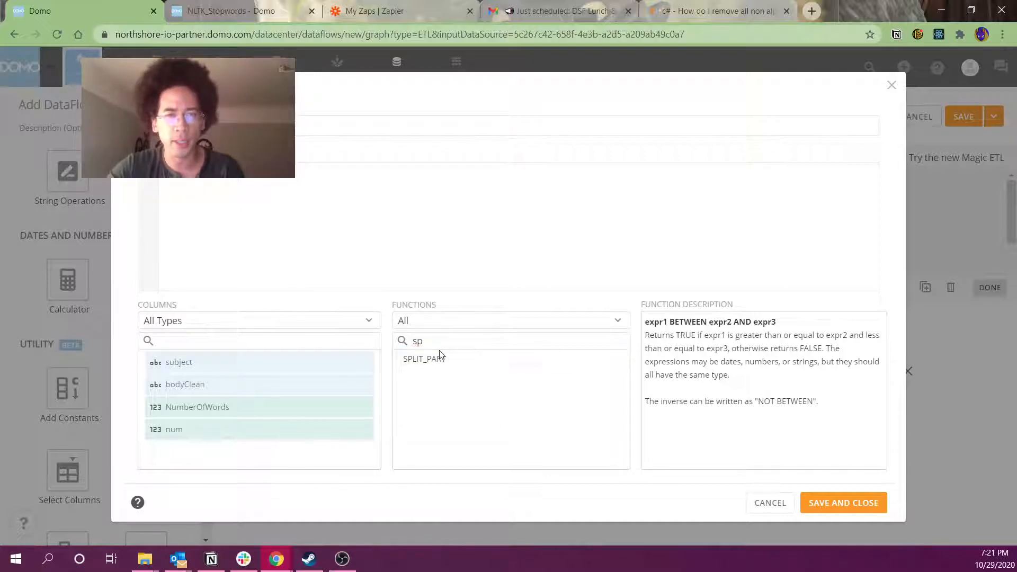
pyautogui.click(436, 366)
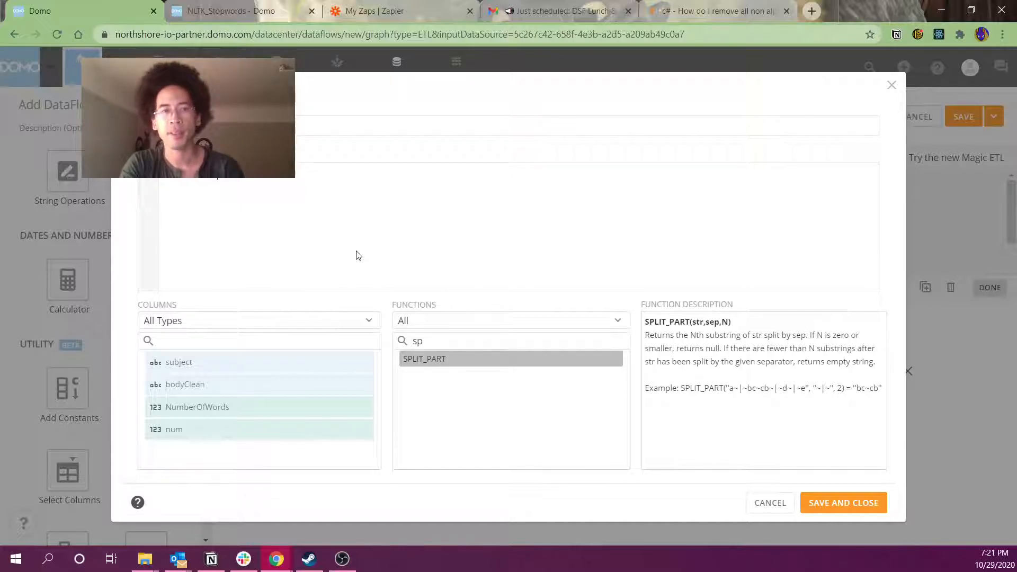
pyautogui.write('bodyClean')
pyautogui.press('Return')
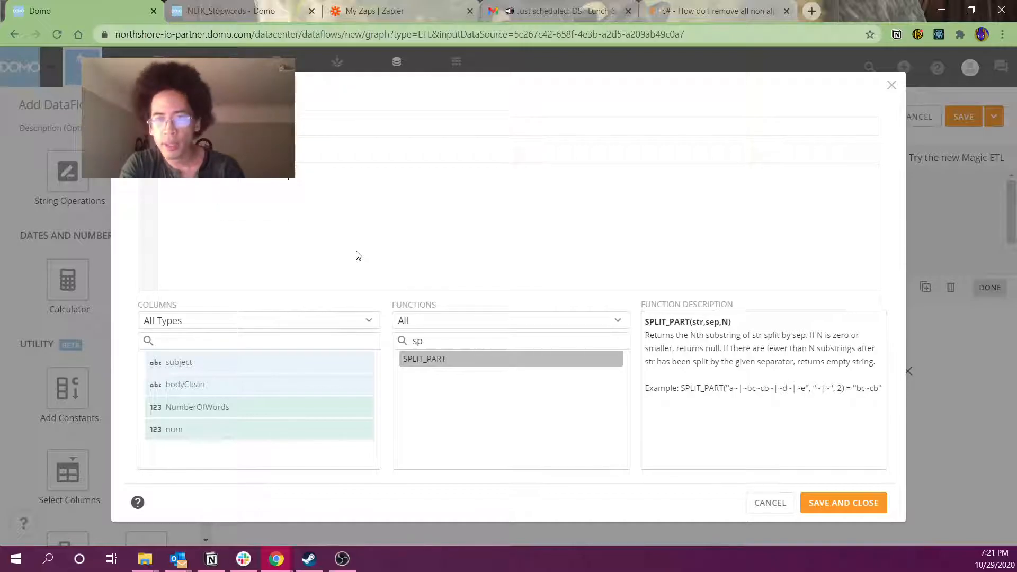
pyautogui.write("' , ")
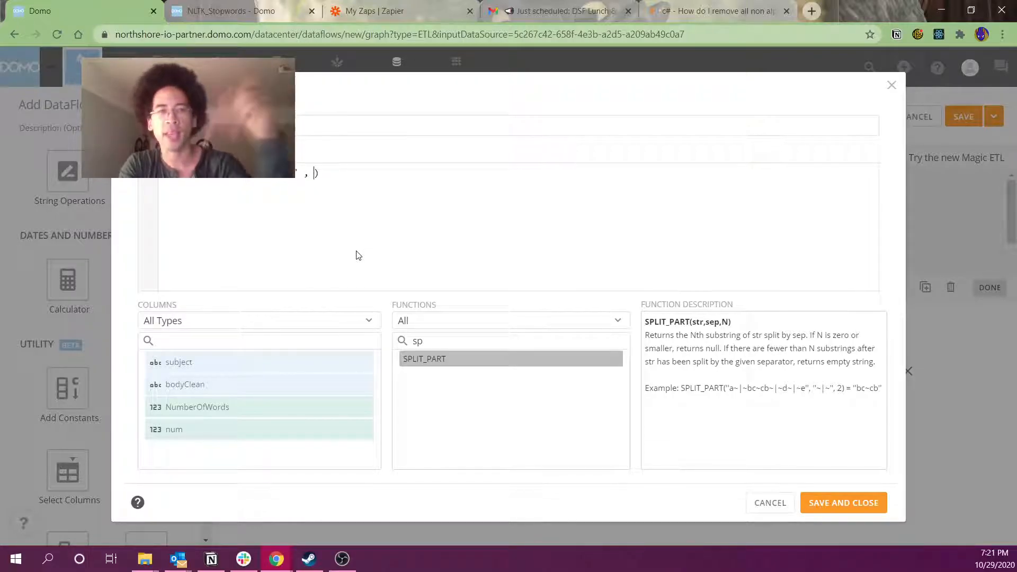
pyautogui.write('num')
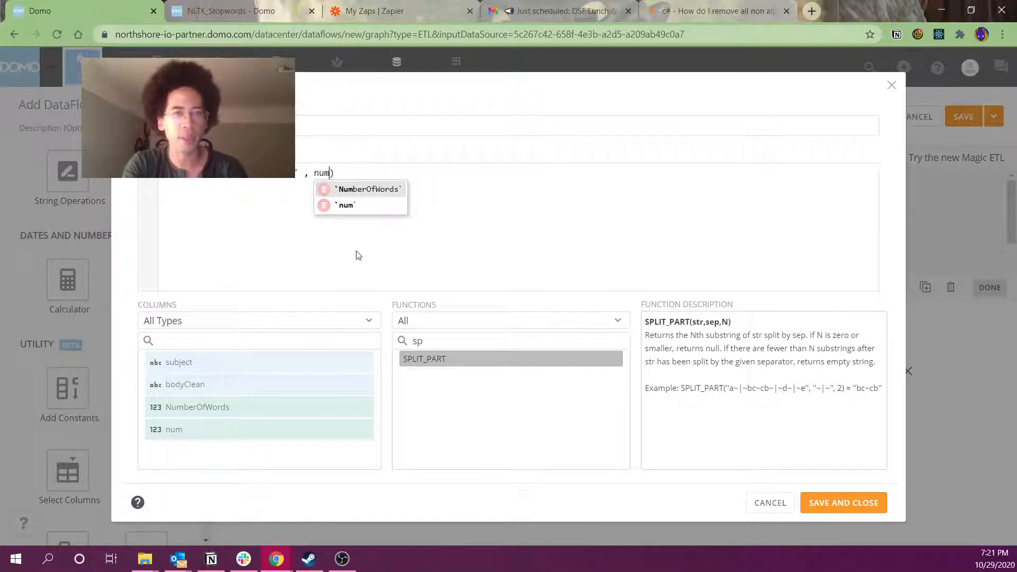
pyautogui.press('Return')
pyautogui.write('+ 1')
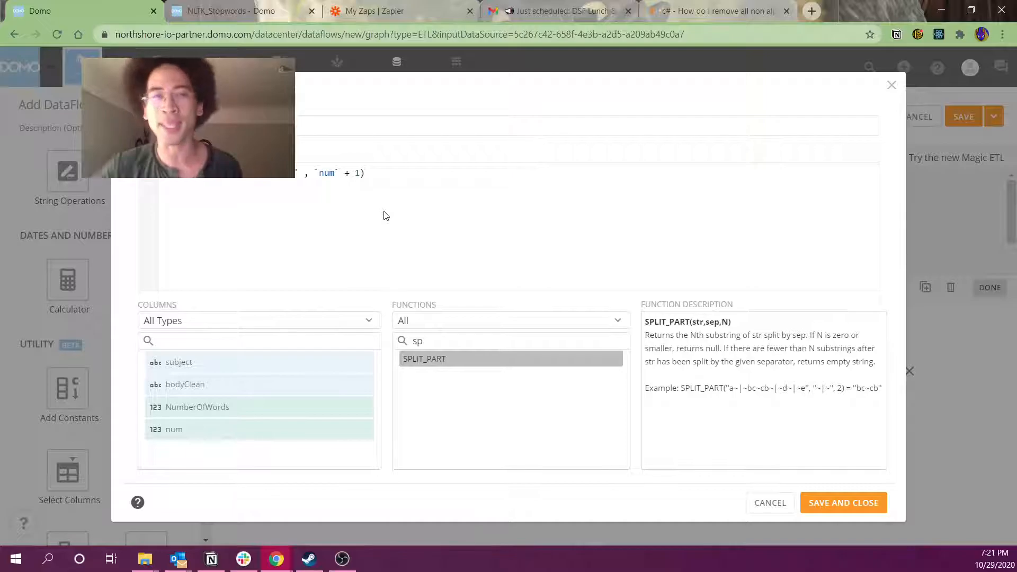
# Save and close the editor so the word column uses the SPLIT_PART formula
pyautogui.click(839, 503)
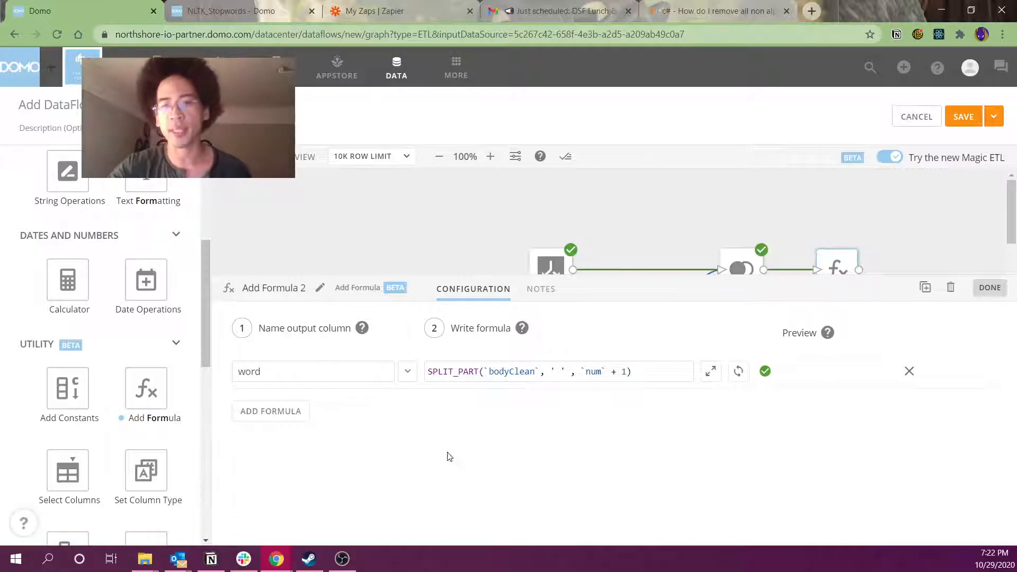
# Reveal the full graph and inspect the zapeier_email_2, Join Data and Add Formula 2 steps
pyautogui.moveTo(463, 281); pyautogui.dragTo(463, 398)
pyautogui.click(281, 373)
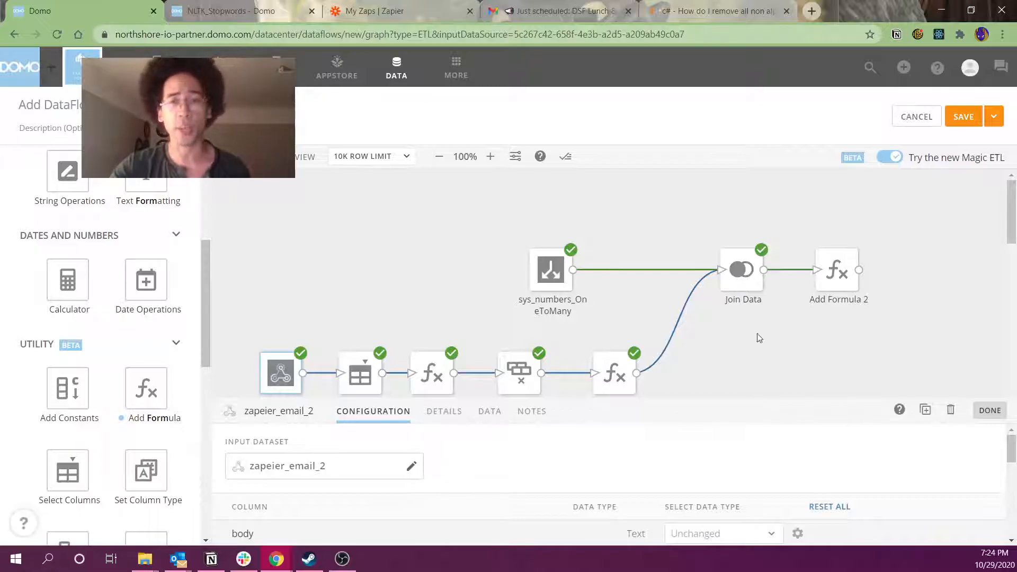
pyautogui.moveTo(680, 214); pyautogui.dragTo(800, 364)
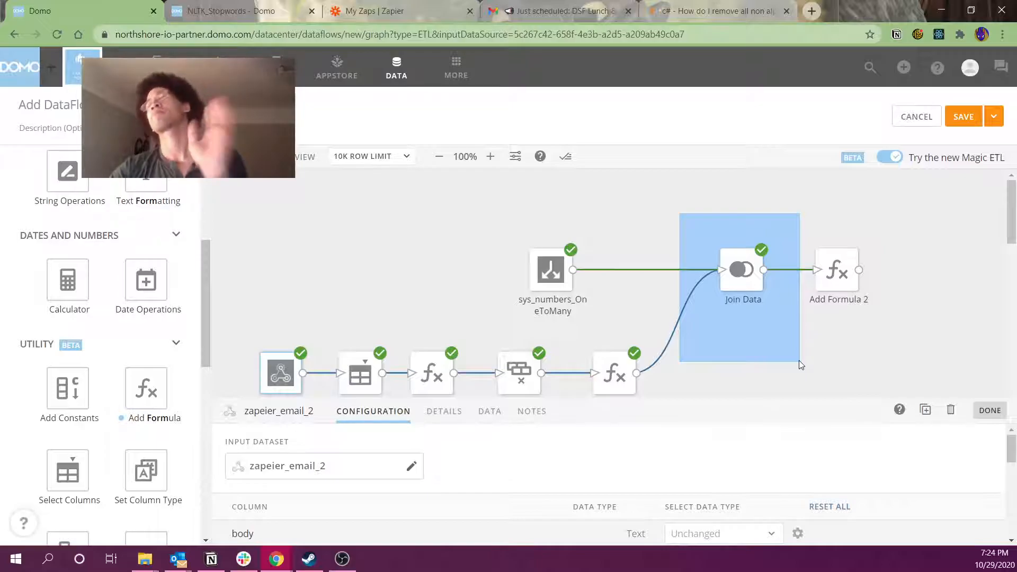
pyautogui.moveTo(799, 360); pyautogui.dragTo(799, 360)
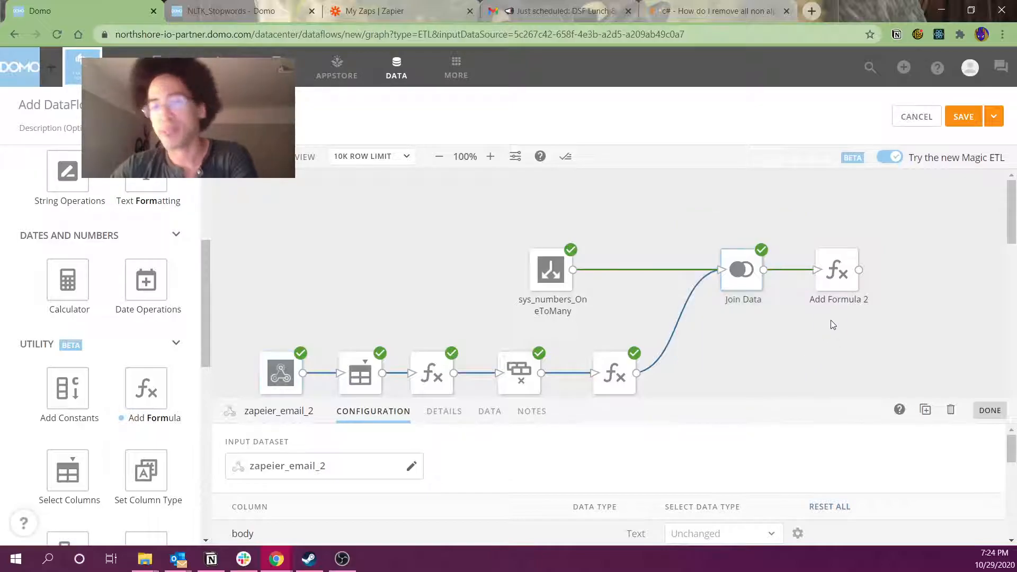
pyautogui.click(838, 271)
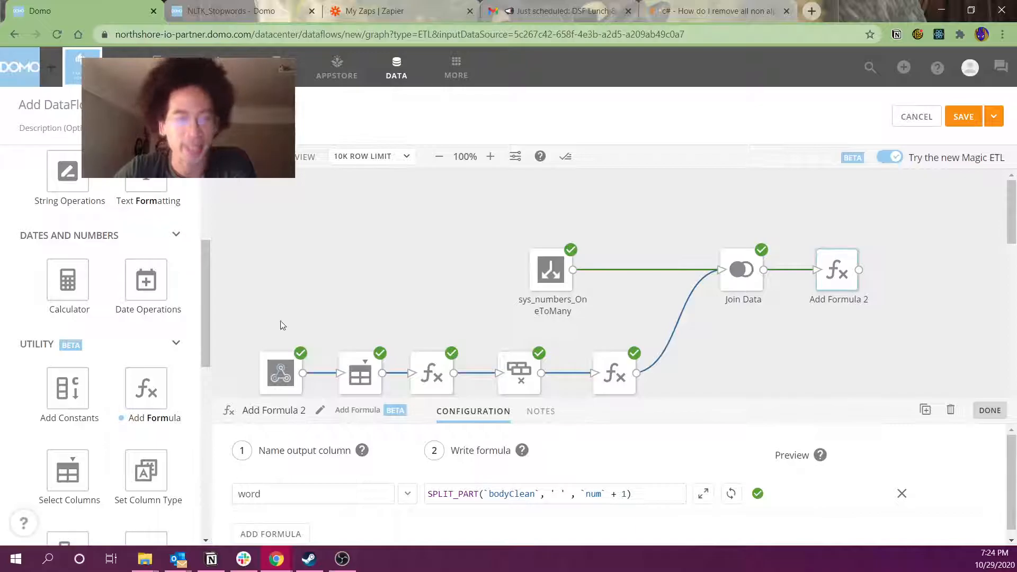
# Run a preview and add a Select Columns 1 step fed by Add Formula 2
pyautogui.click(298, 157)
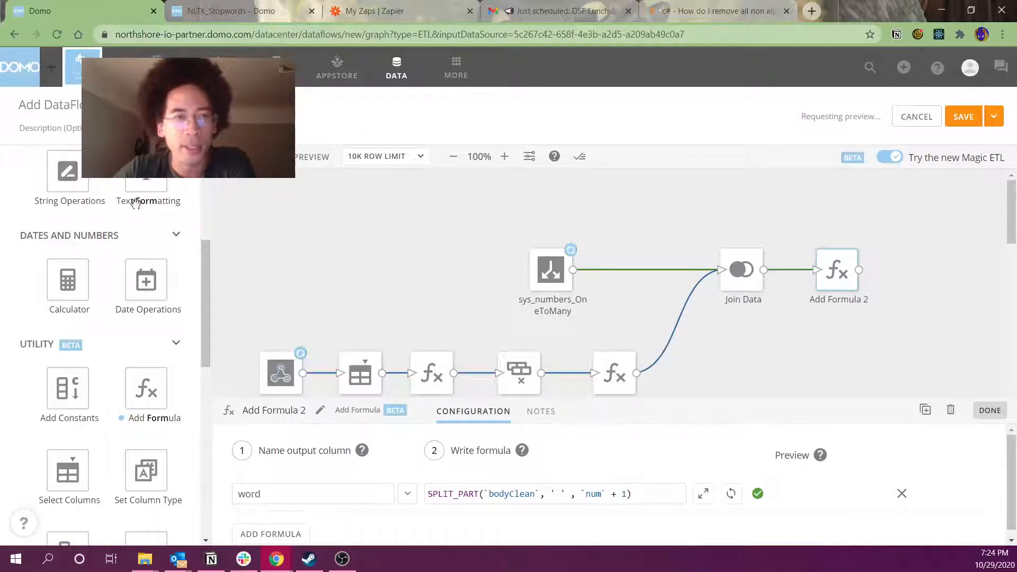
pyautogui.scroll(5, 94, 281)
pyautogui.doubleClick(105, 176)
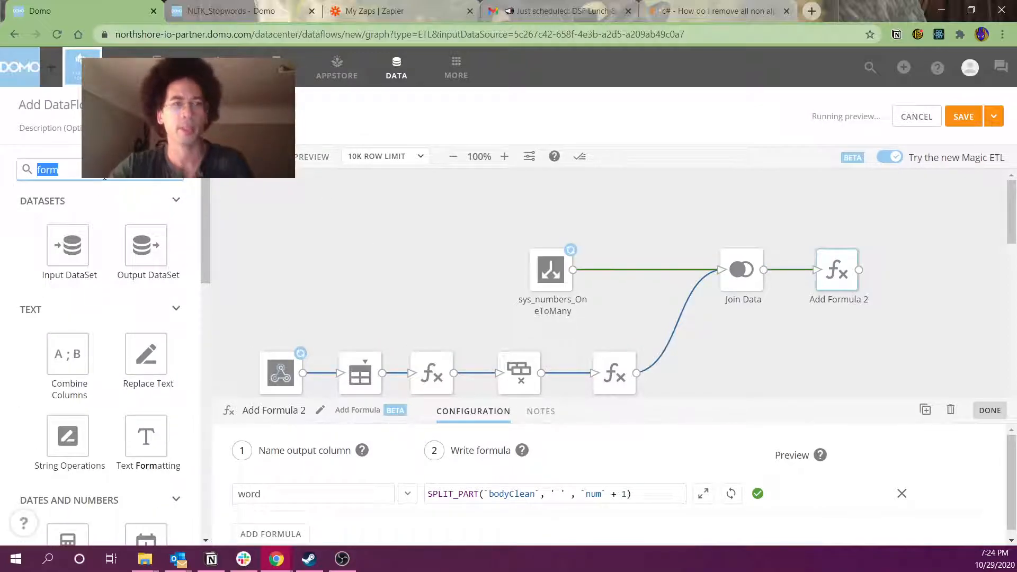
pyautogui.write('sel')
pyautogui.moveTo(82, 263); pyautogui.dragTo(954, 278)
pyautogui.moveTo(860, 271); pyautogui.dragTo(935, 278)
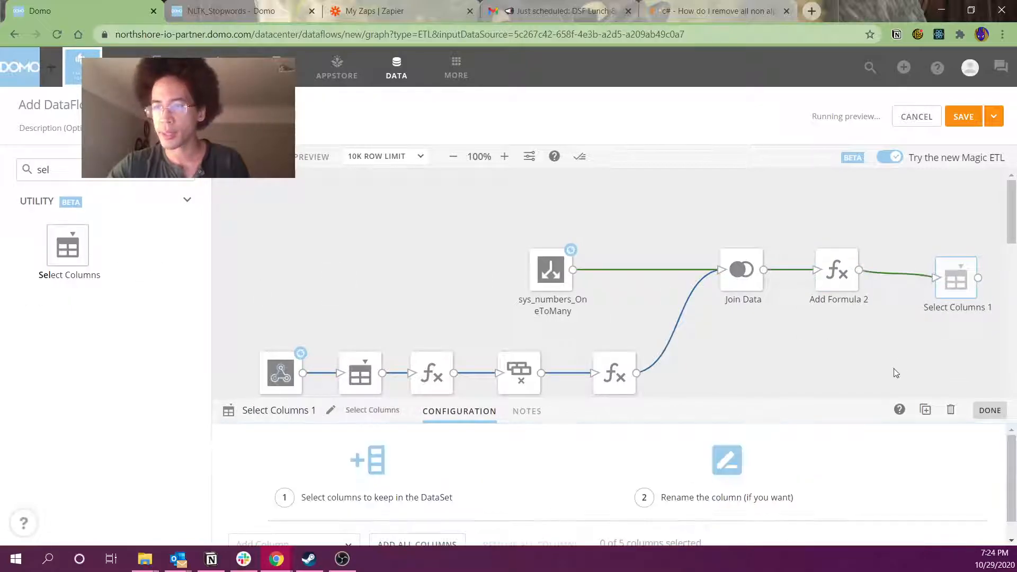
# Show Add Formula 2's enlarged preview and examine bodyClean in rows 1–3
pyautogui.click(817, 301)
pyautogui.click(546, 443)
pyautogui.moveTo(635, 431); pyautogui.dragTo(642, 275)
pyautogui.moveTo(469, 356); pyautogui.dragTo(478, 387)
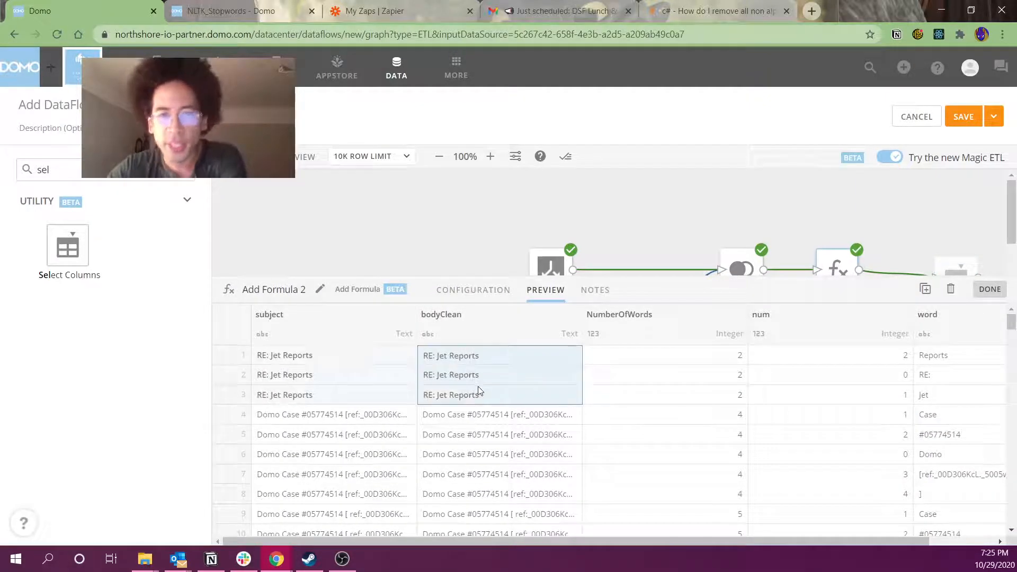
# Compare num, bodyClean and word values for rows 1–8, e.g. Reports and Jet
pyautogui.moveTo(799, 358); pyautogui.dragTo(797, 394)
pyautogui.click(937, 355)
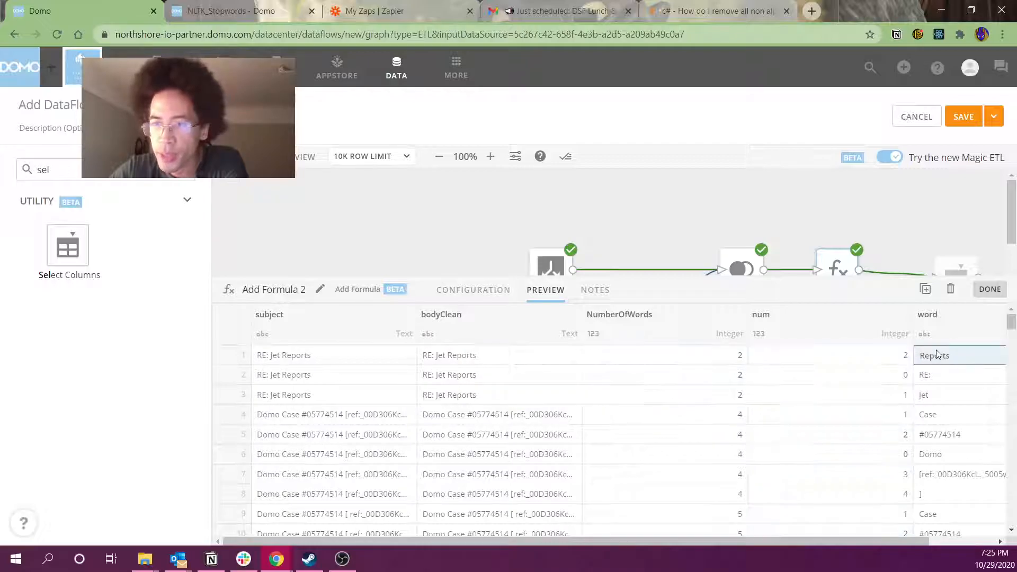
pyautogui.click(924, 395)
pyautogui.moveTo(516, 416); pyautogui.dragTo(505, 497)
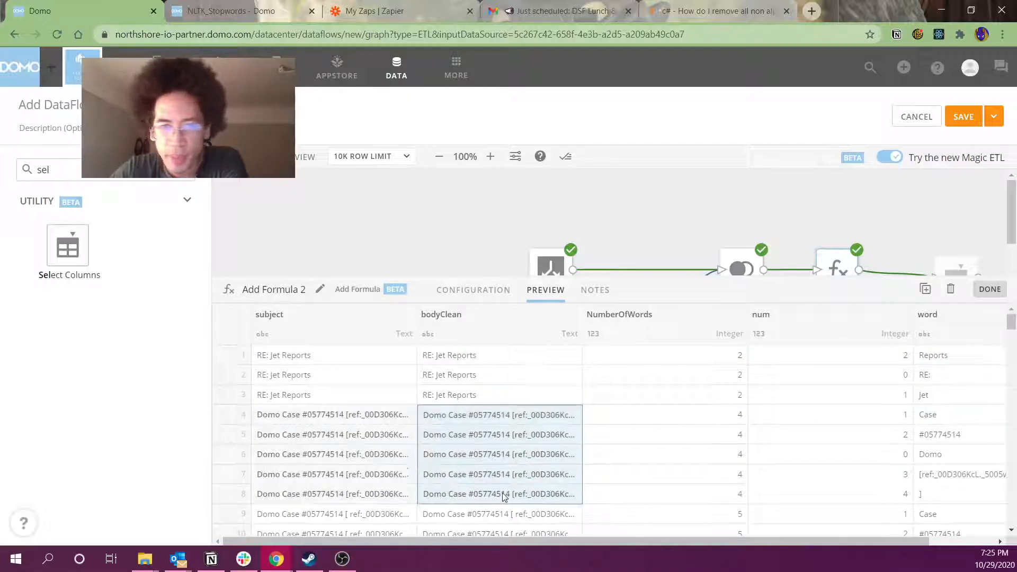
pyautogui.moveTo(951, 416); pyautogui.dragTo(931, 500)
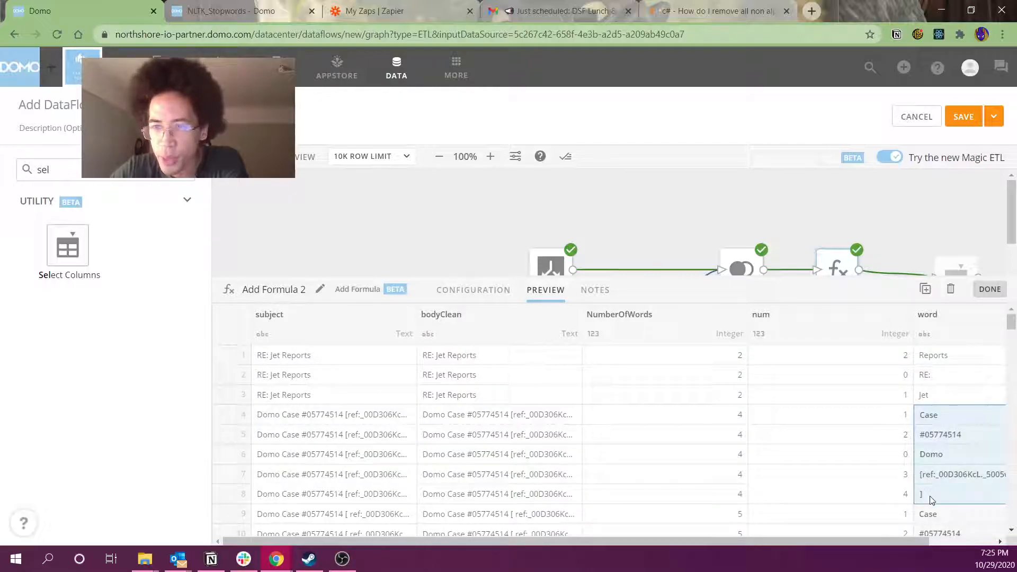
# Select the parcel email's word rows 40–47, then restore the dataflow graph above the preview
pyautogui.moveTo(679, 278); pyautogui.dragTo(672, 209)
pyautogui.scroll(-3, 664, 423)
pyautogui.scroll(-10, 665, 422)
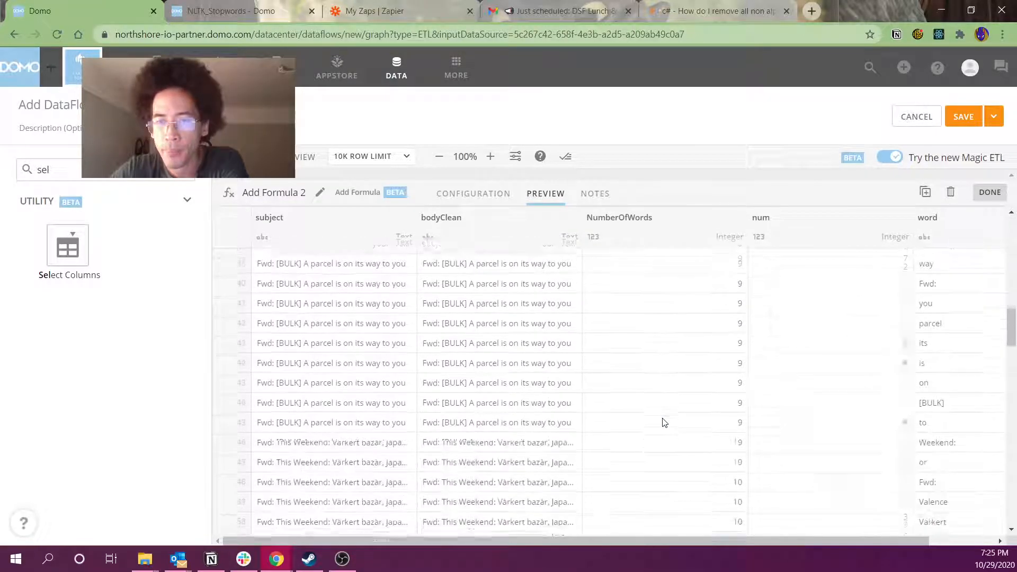
pyautogui.scroll(2, 662, 435)
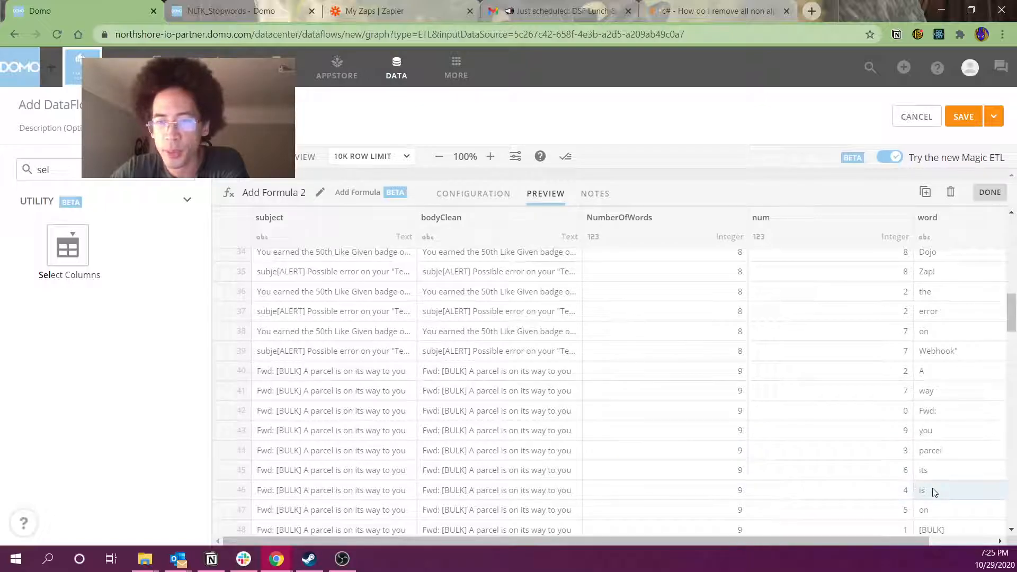
pyautogui.moveTo(927, 512); pyautogui.dragTo(491, 376)
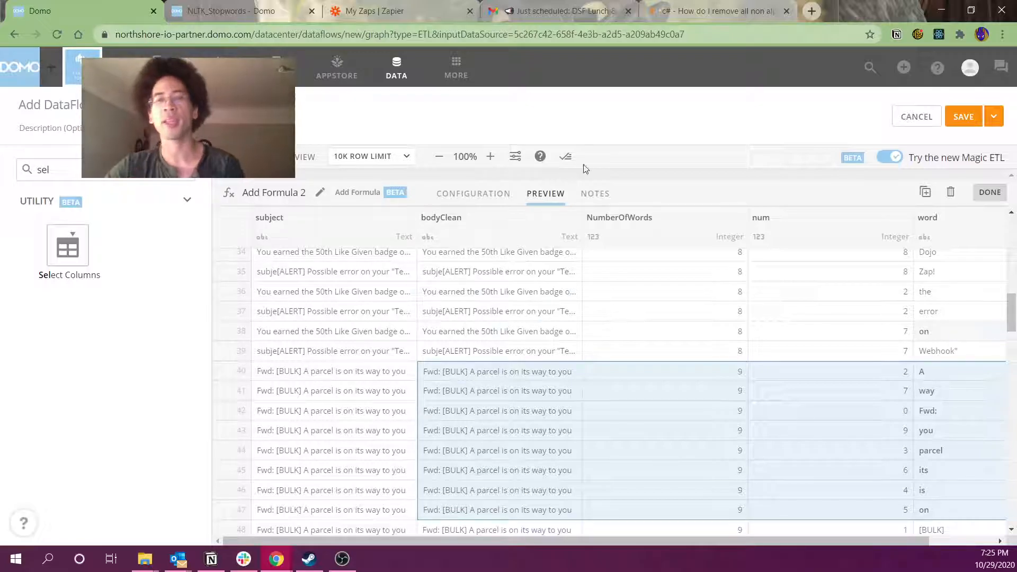
pyautogui.moveTo(596, 183); pyautogui.dragTo(617, 432)
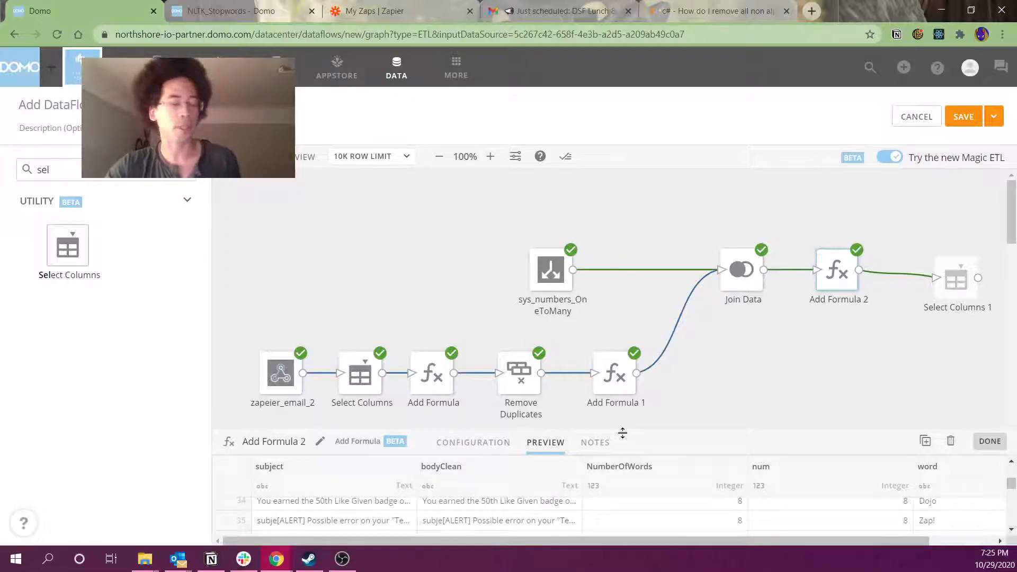
# Position Select Columns 1 right after Add Formula 2 and open its settings
pyautogui.moveTo(956, 286); pyautogui.dragTo(950, 281)
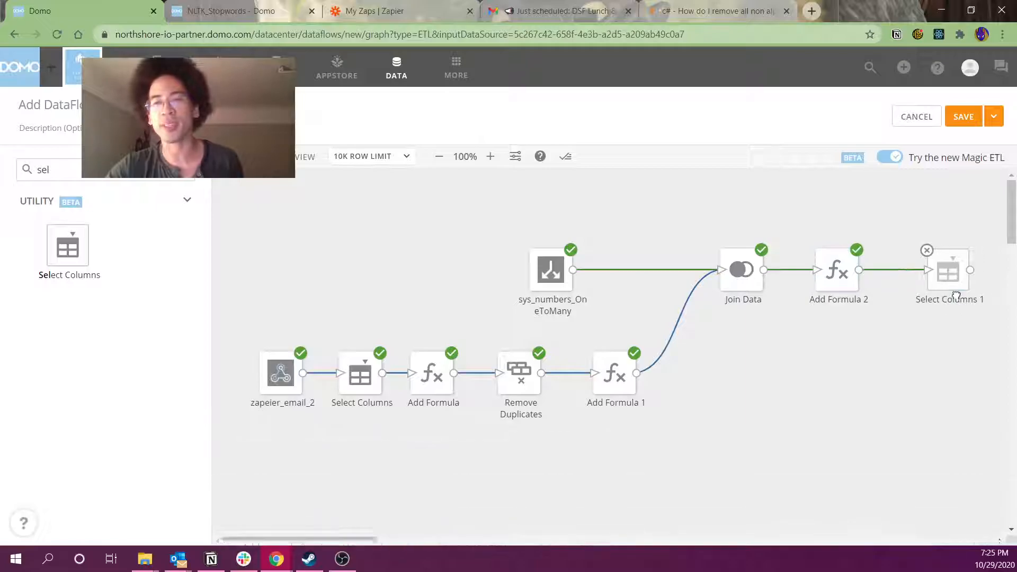
pyautogui.moveTo(316, 539); pyautogui.dragTo(383, 539)
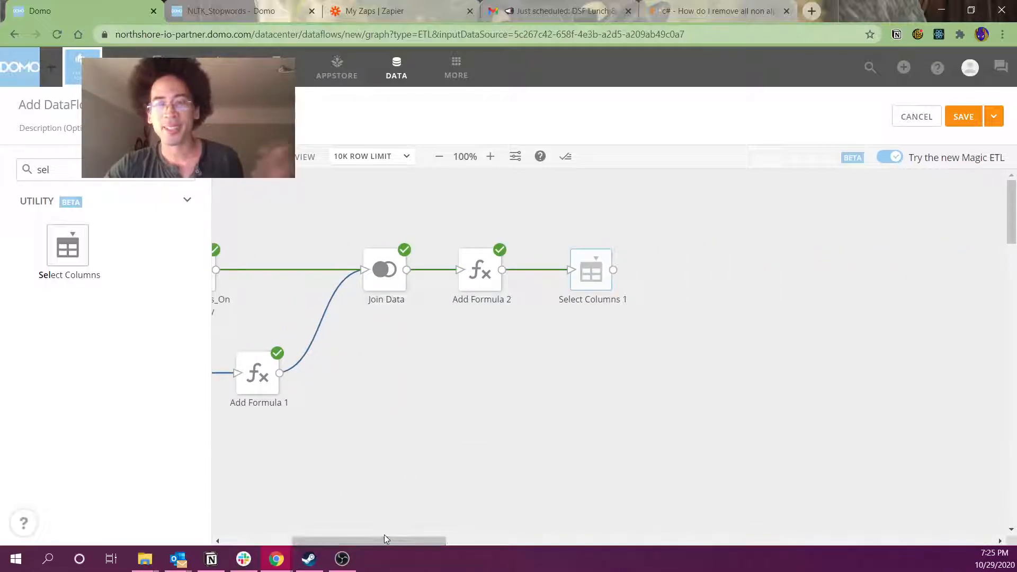
pyautogui.moveTo(594, 290)
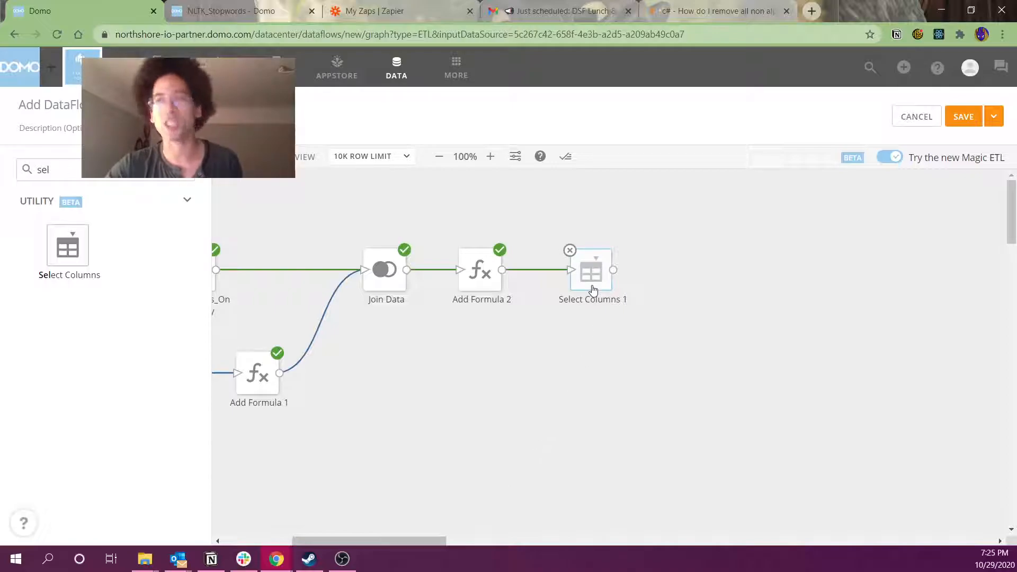
pyautogui.moveTo(593, 290); pyautogui.dragTo(577, 292)
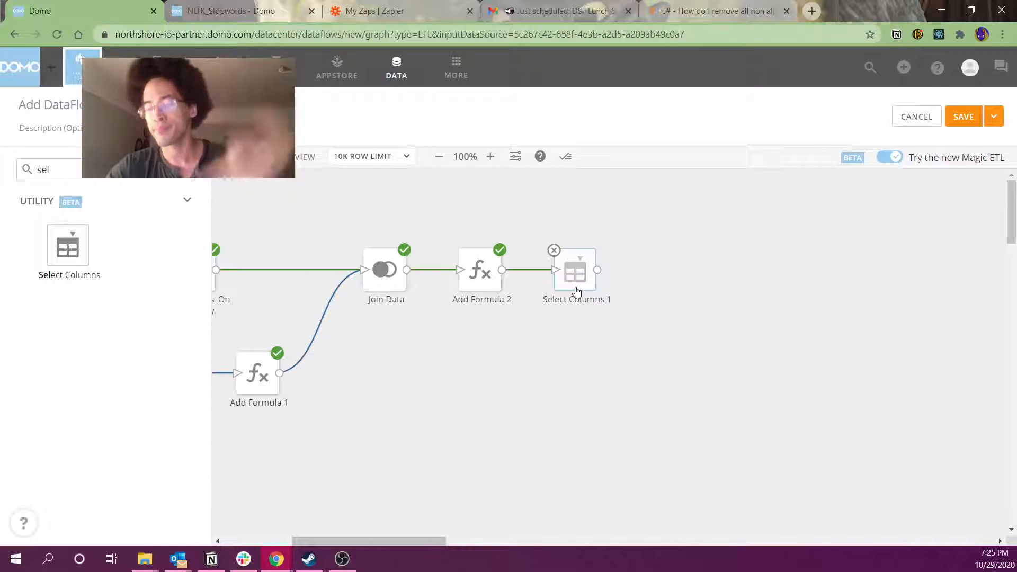
pyautogui.click(576, 292)
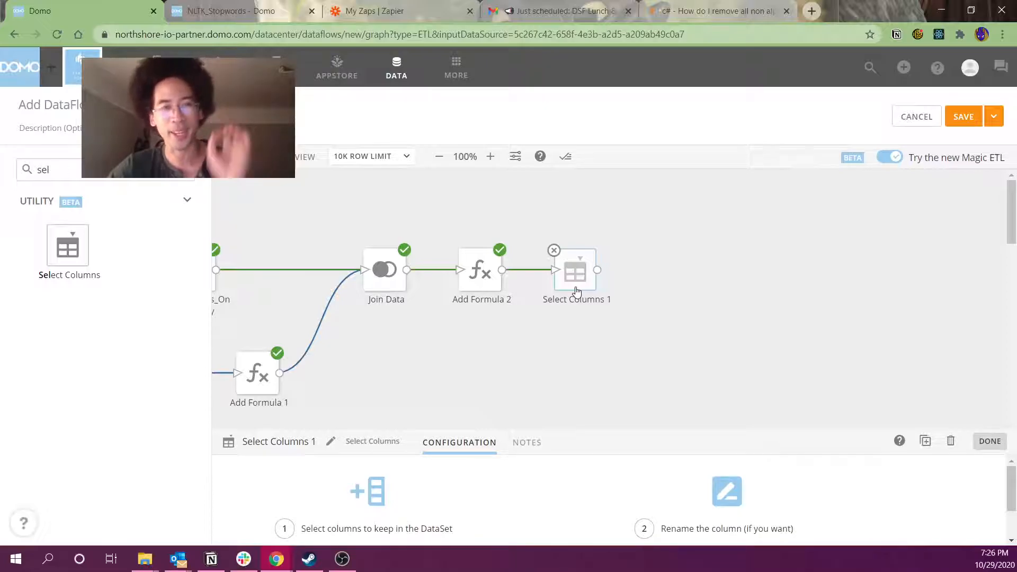
# Enlarge Add Formula 2's preview and select the word cells from RE: through ]
pyautogui.click(480, 272)
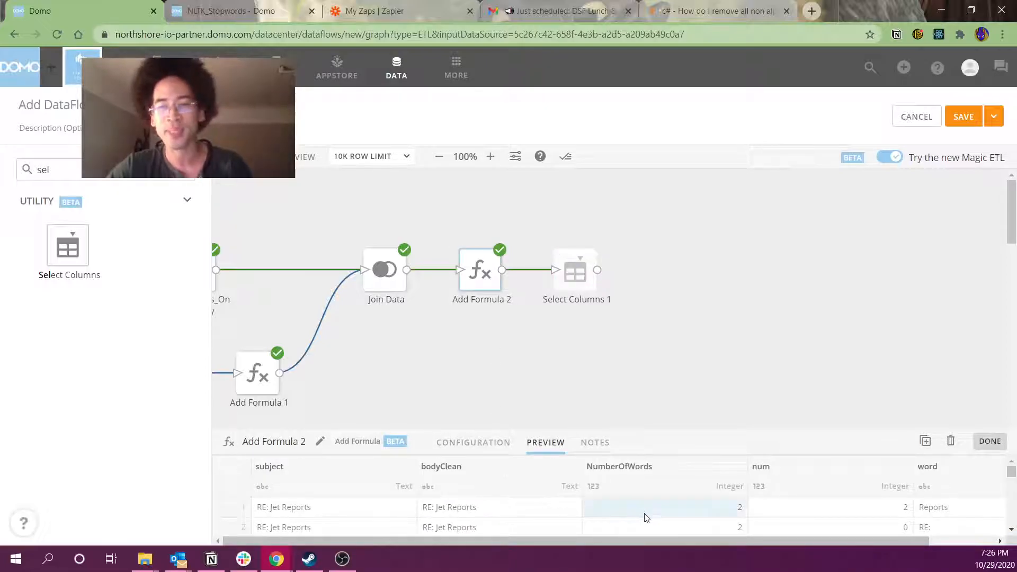
pyautogui.moveTo(650, 539); pyautogui.dragTo(716, 540)
pyautogui.moveTo(828, 434); pyautogui.dragTo(820, 291)
pyautogui.moveTo(869, 378); pyautogui.dragTo(904, 501)
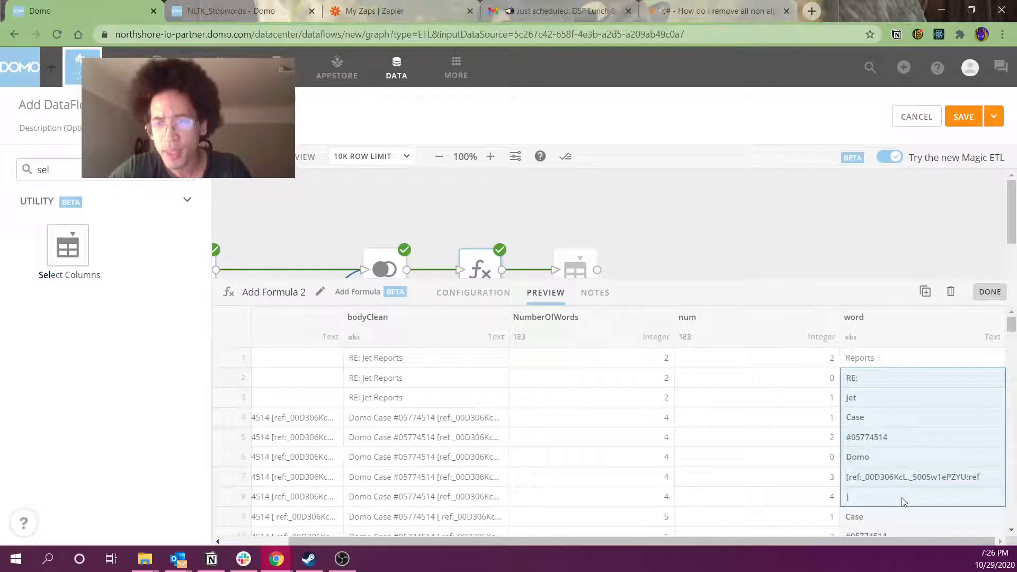
# Add an Add Formula 3 step connected after Add Formula 2
pyautogui.click(527, 218)
pyautogui.click(143, 170)
pyautogui.hotkey('ctrl', 'a')
pyautogui.write('form')
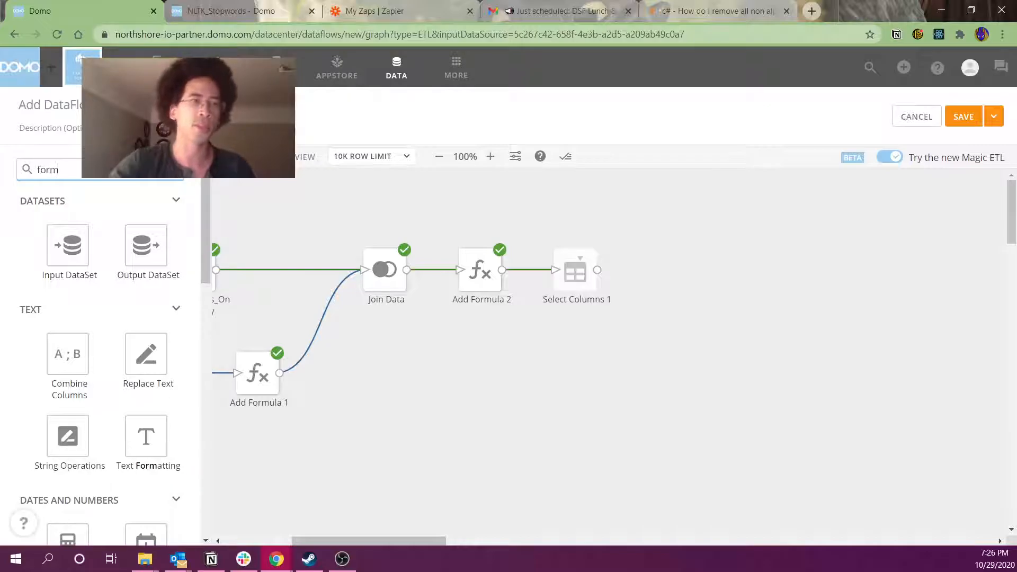
pyautogui.scroll(-6, 75, 471)
pyautogui.moveTo(148, 347); pyautogui.dragTo(560, 345)
pyautogui.click(735, 268)
pyautogui.moveTo(502, 270); pyautogui.dragTo(544, 337)
pyautogui.click(544, 337)
# Enter REGEXP_REPLACE(`word`, '[^a-zA-Z0-9 -]', '') in the full formula editor
pyautogui.click(473, 375)
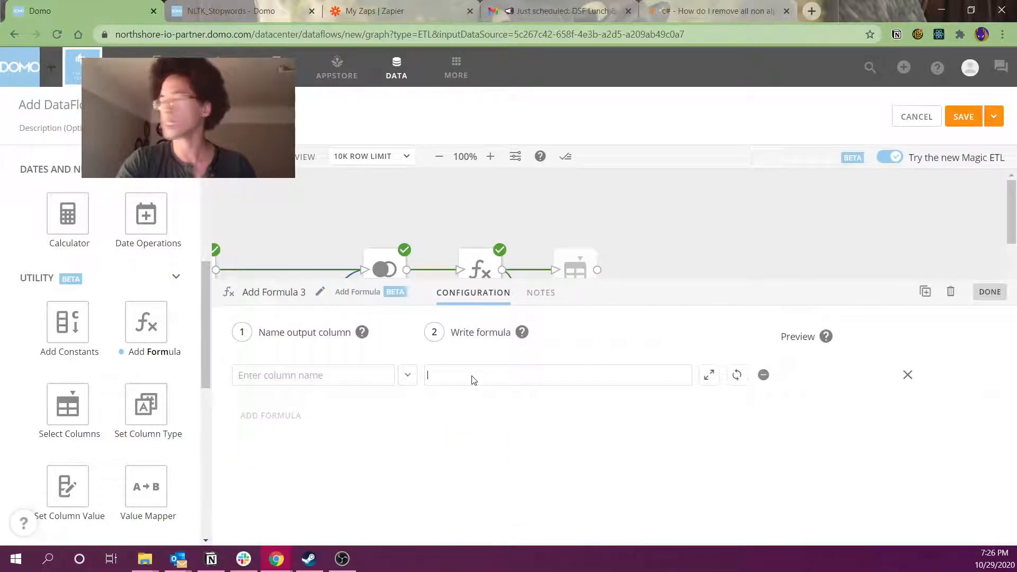
pyautogui.click(709, 375)
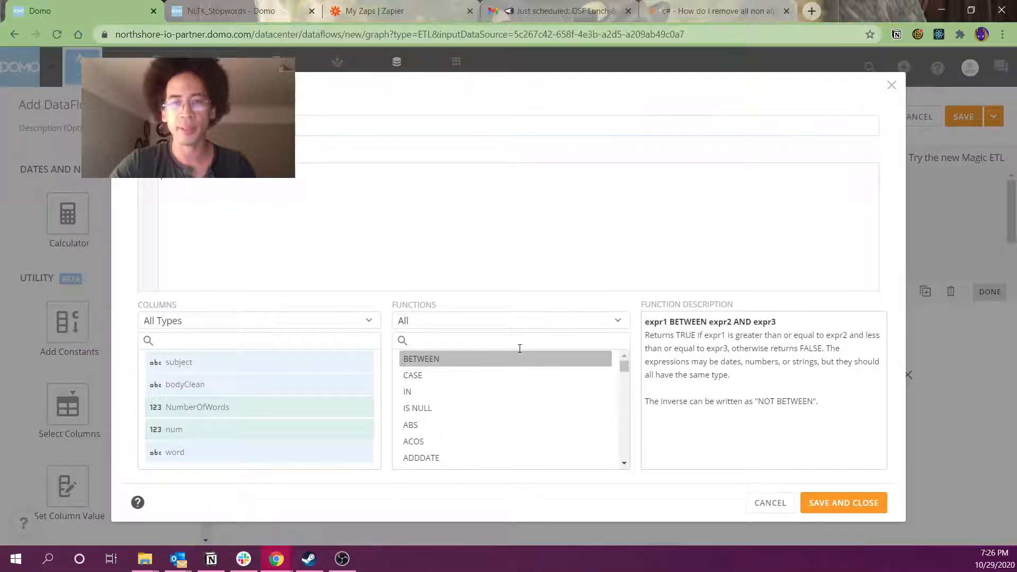
pyautogui.click(520, 342)
pyautogui.write('reg')
pyautogui.click(447, 376)
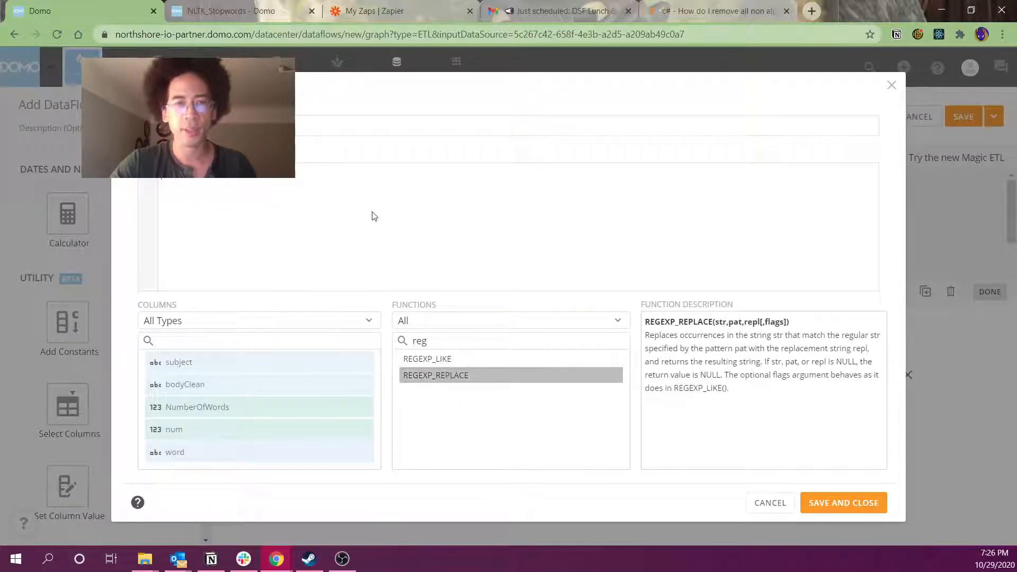
pyautogui.write('rege')
pyautogui.press('Down')
pyautogui.press('Return')
pyautogui.hotkey('ctrl', 'v')
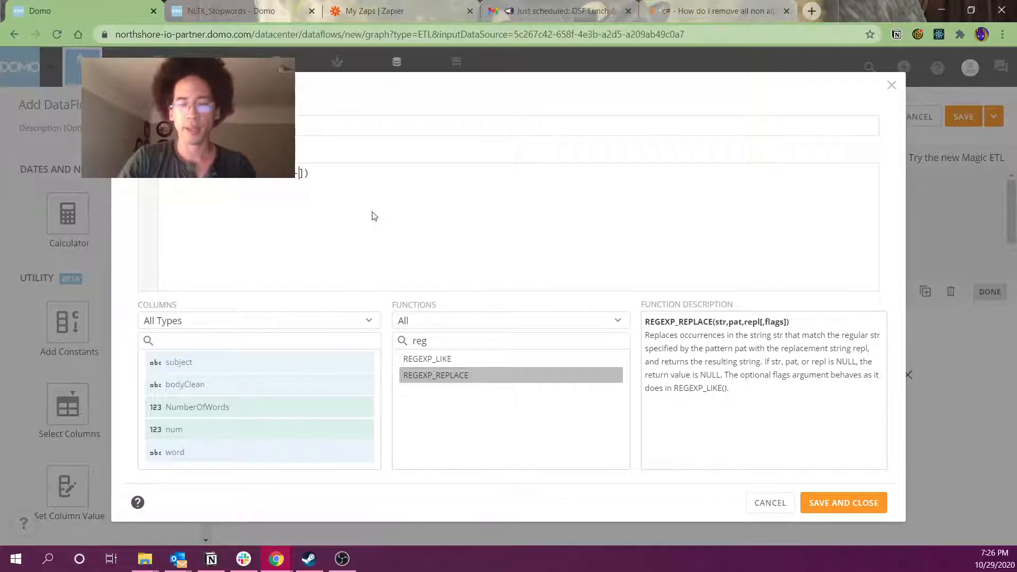
pyautogui.write(",'")
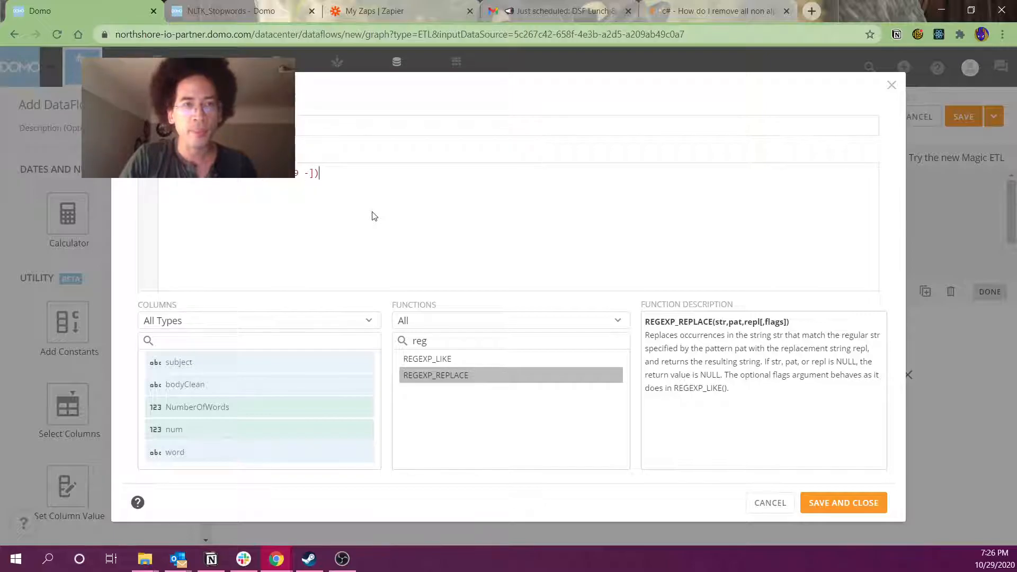
pyautogui.write("',")
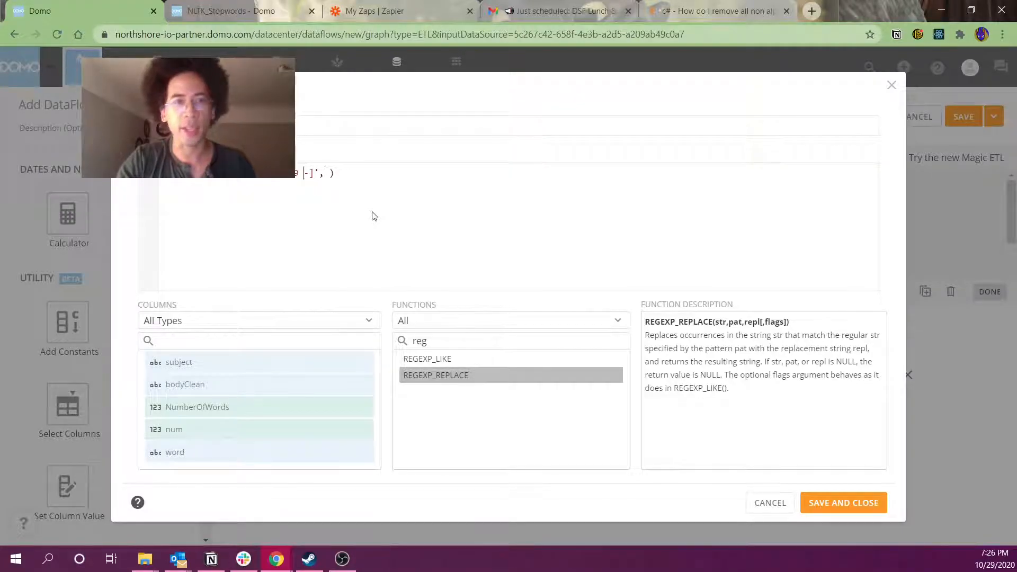
pyautogui.write('word`')
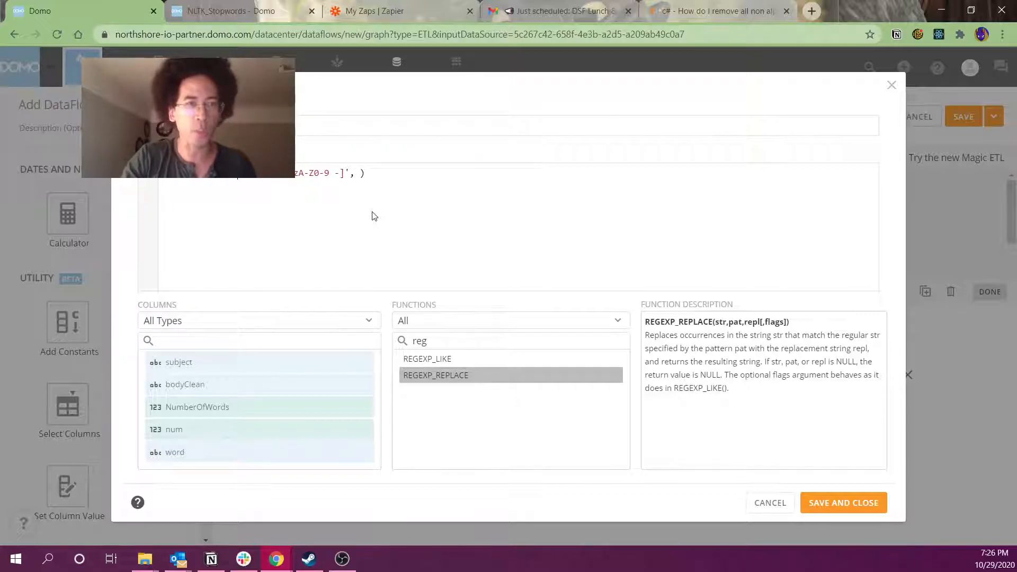
pyautogui.write('``')
pyautogui.press('Right')
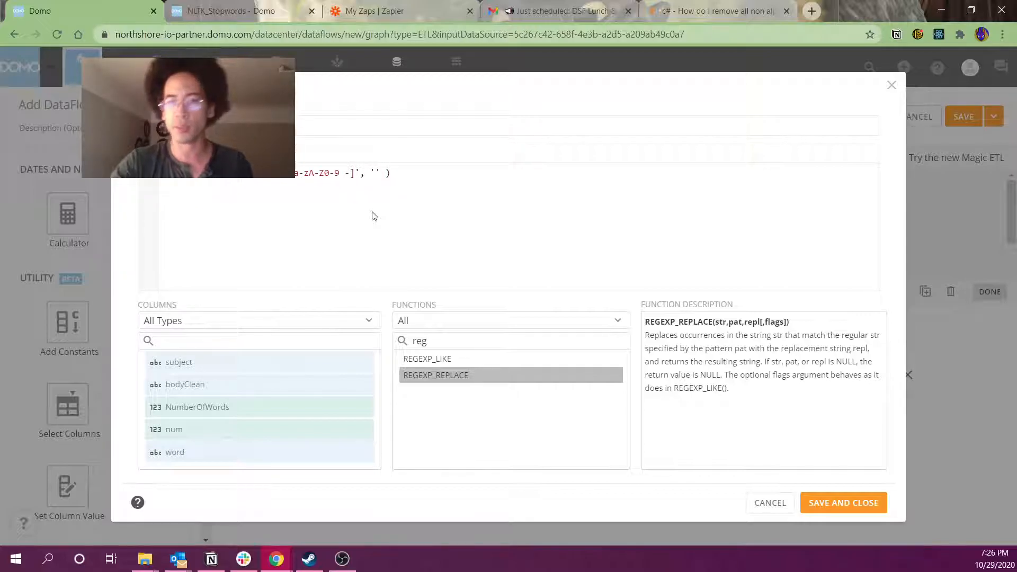
# Wrap the expression in lower() for the word_clean column and save the formula
pyautogui.click(254, 126)
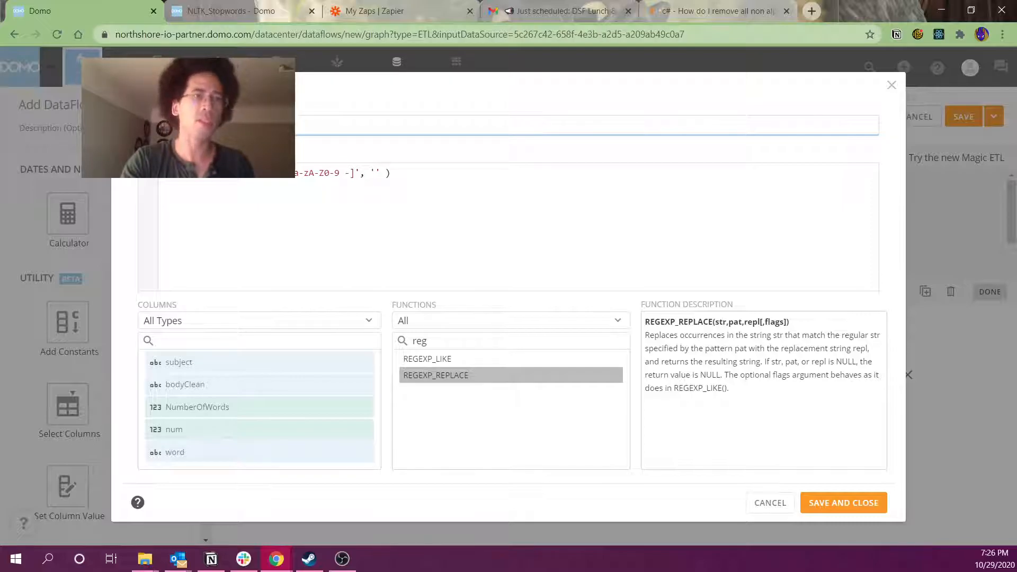
pyautogui.click(221, 173)
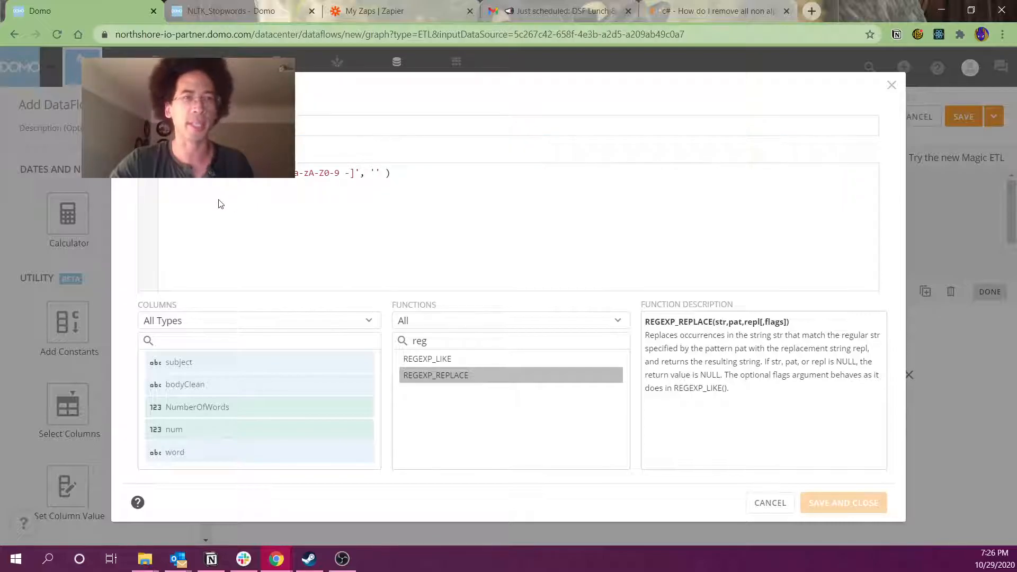
pyautogui.write('upp')
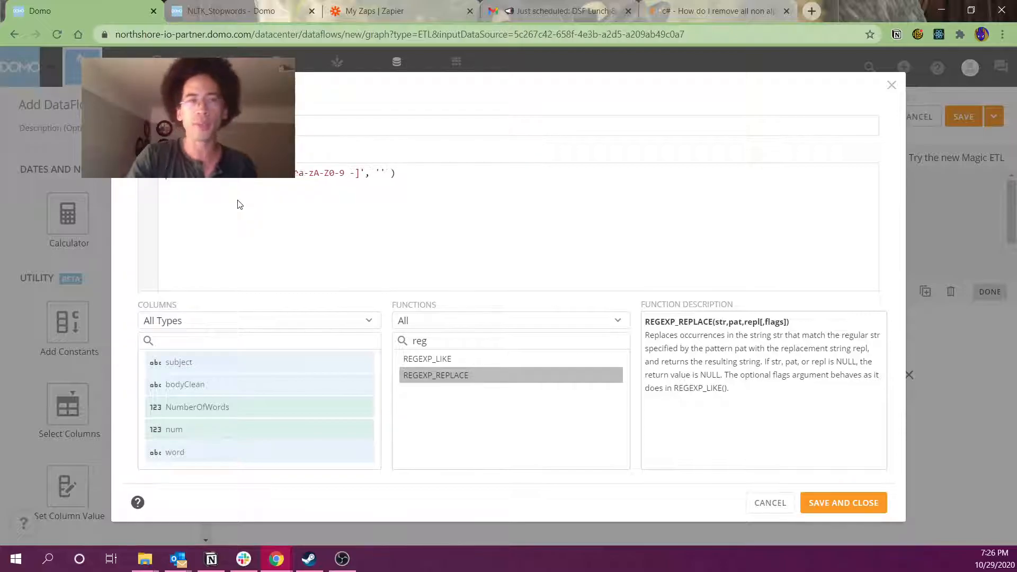
pyautogui.press('BackSpace')
pyautogui.press('BackSpace')
pyautogui.press('BackSpace')
pyautogui.write('oower(')
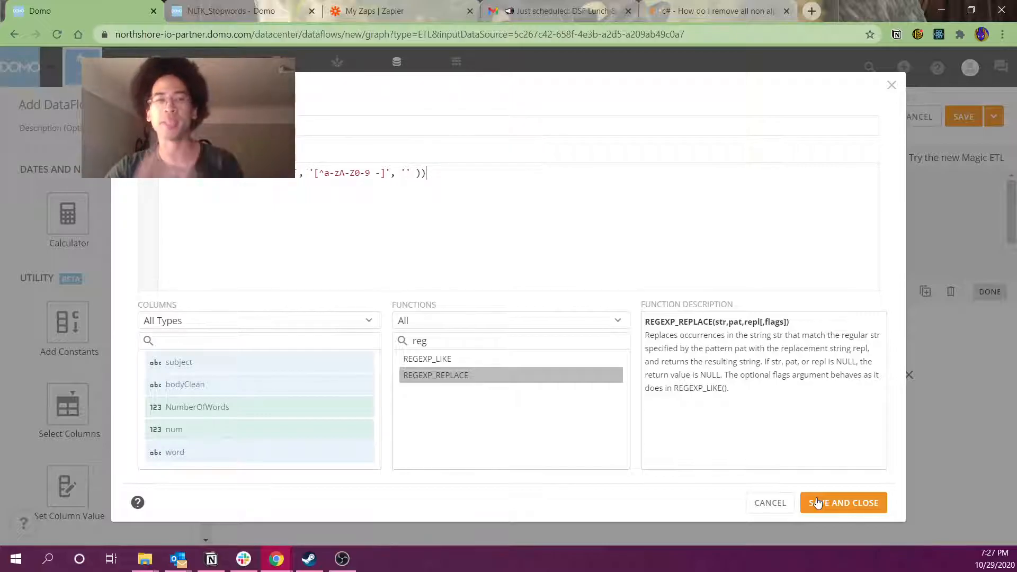
pyautogui.click(817, 502)
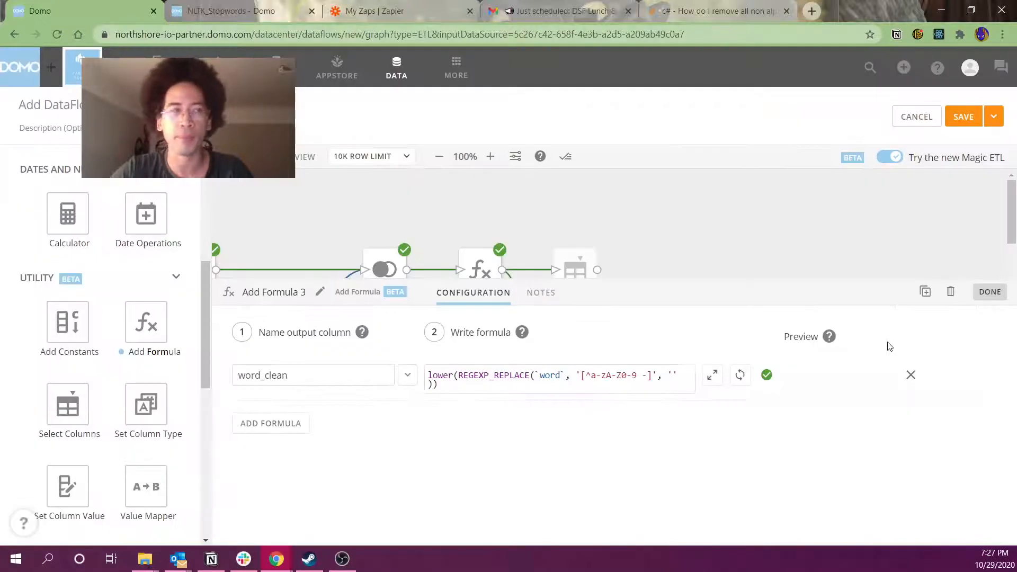
# Move Select Columns 1 up out of the way, then preview Add Formula 3 with Ctrl+Enter
pyautogui.moveTo(759, 277); pyautogui.dragTo(762, 342)
pyautogui.moveTo(585, 276); pyautogui.dragTo(592, 239)
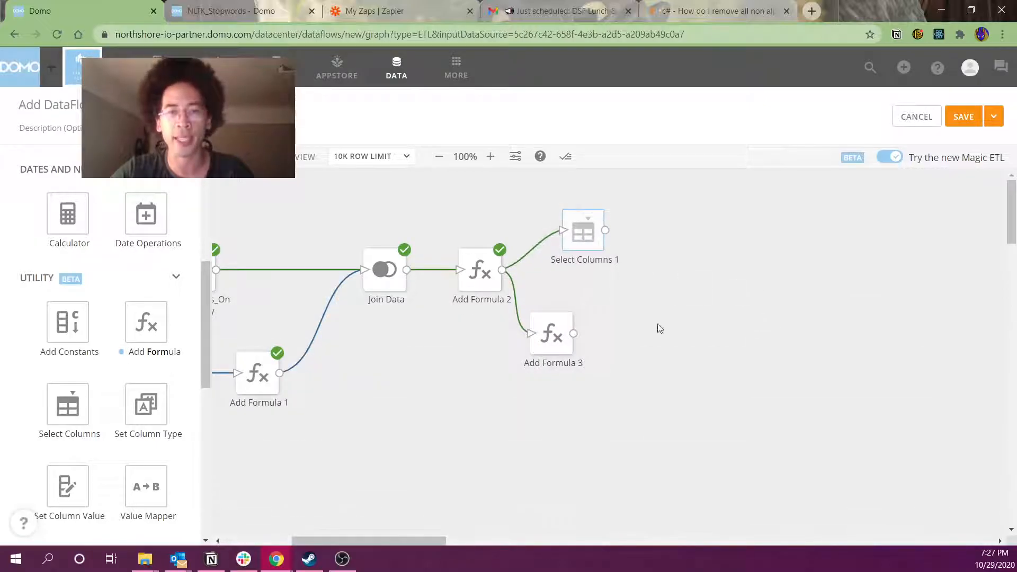
pyautogui.click(550, 339)
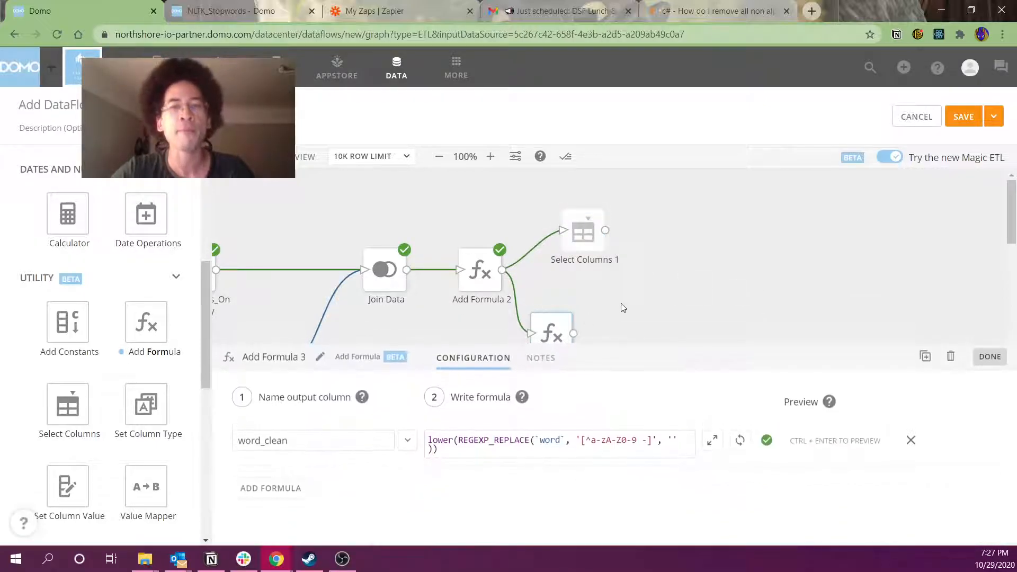
pyautogui.hotkey('ctrl', 'Return')
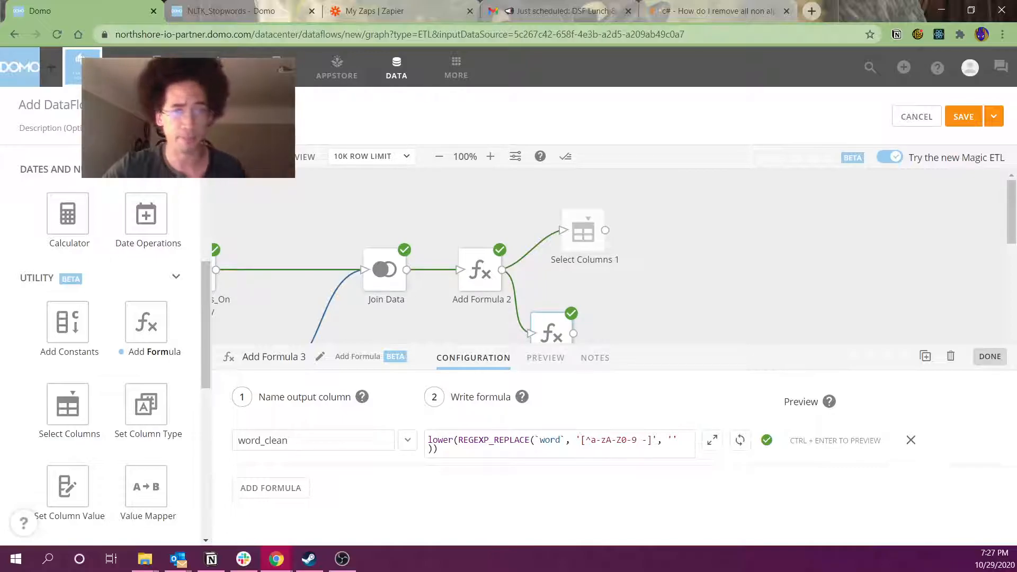
# Check Add Formula 3's word_clean preview, where ] becomes an empty string, then close it
pyautogui.click(547, 366)
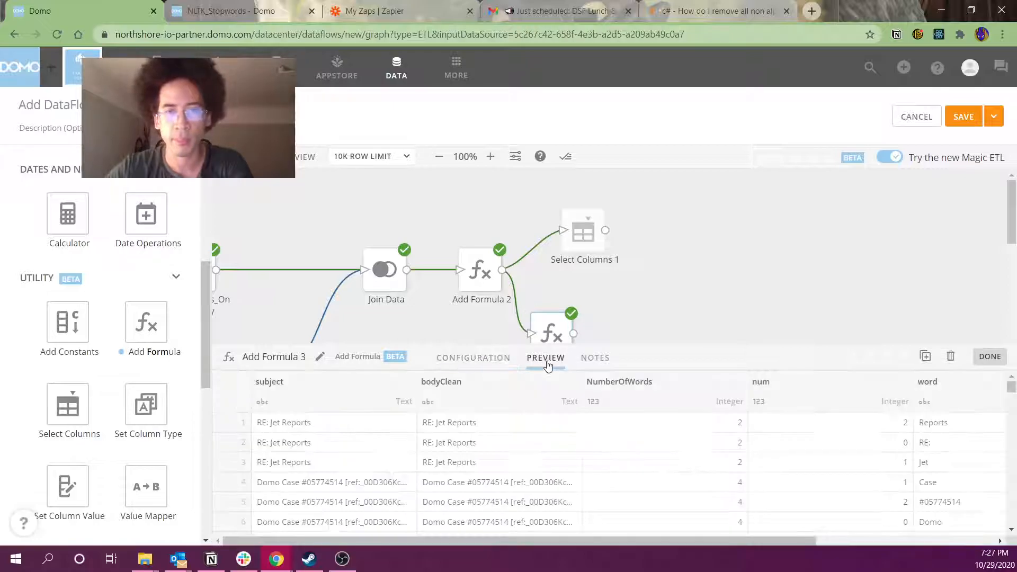
pyautogui.moveTo(534, 541); pyautogui.dragTo(829, 556)
pyautogui.moveTo(912, 424); pyautogui.dragTo(909, 495)
pyautogui.scroll(-1, 909, 496)
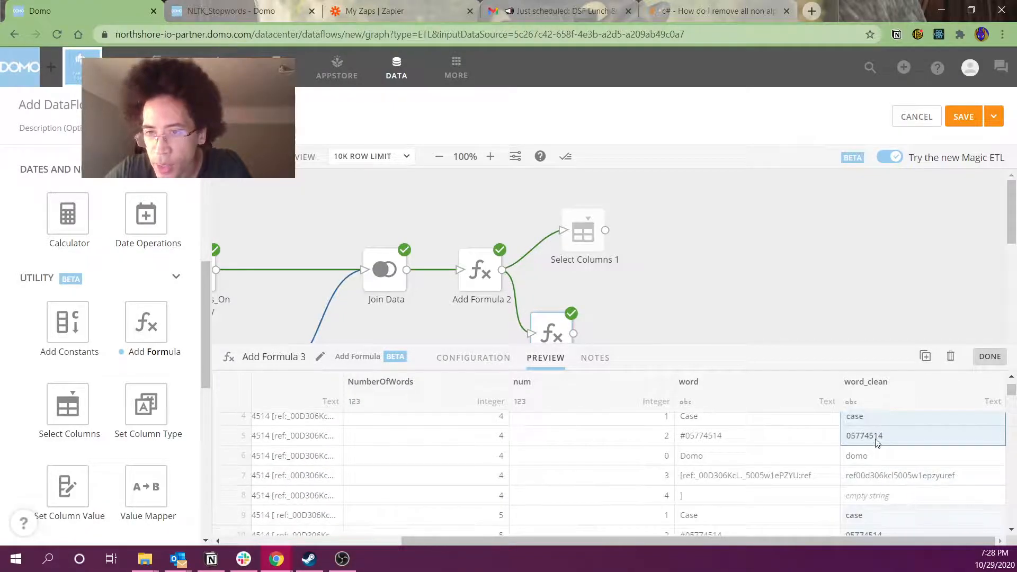
pyautogui.moveTo(905, 503); pyautogui.dragTo(766, 503)
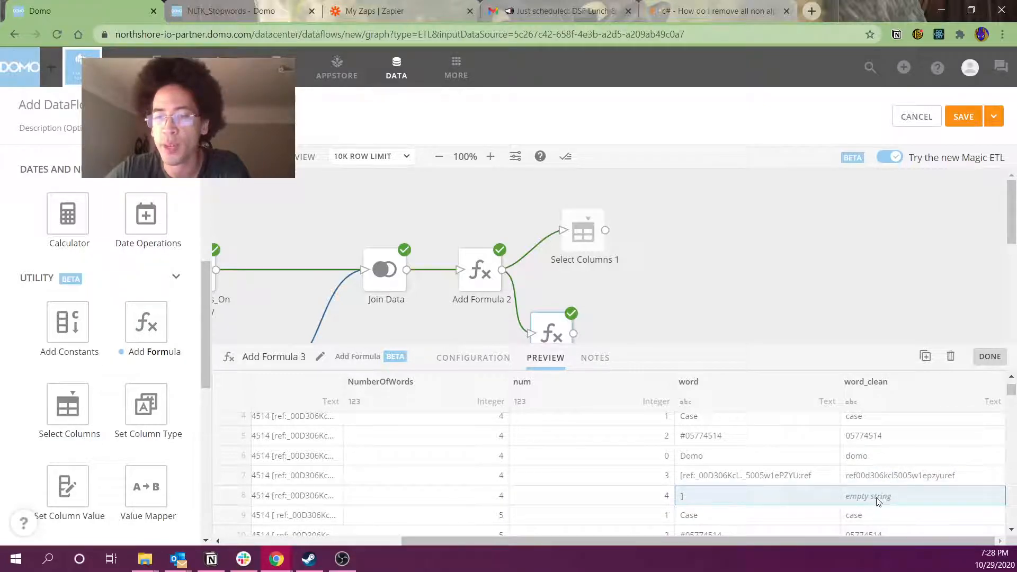
pyautogui.scroll(-5, 881, 497)
pyautogui.scroll(-7, 878, 502)
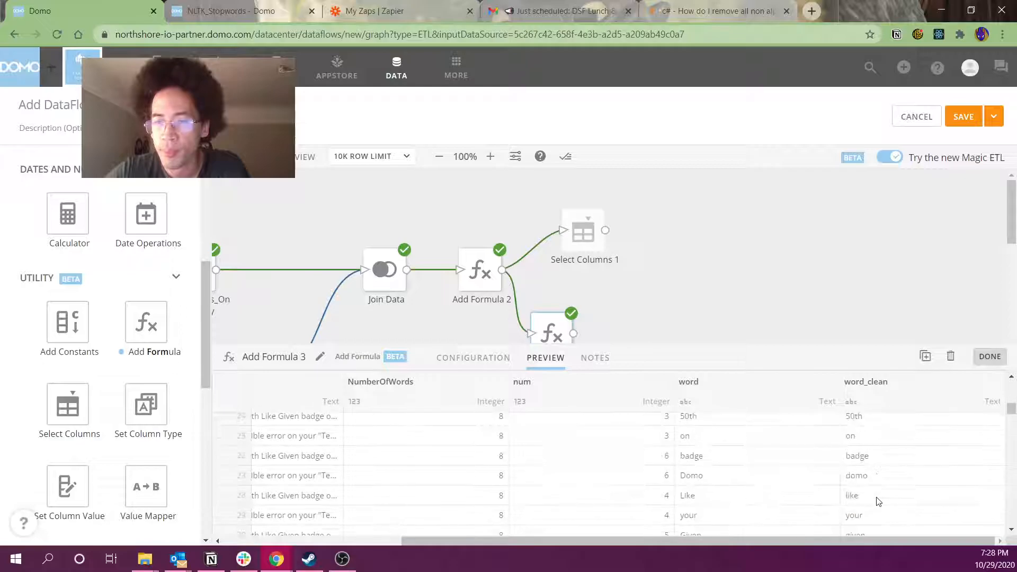
pyautogui.click(725, 302)
# Add a Filter Rows step and feed Add Formula 3's output into it
pyautogui.moveTo(522, 253)
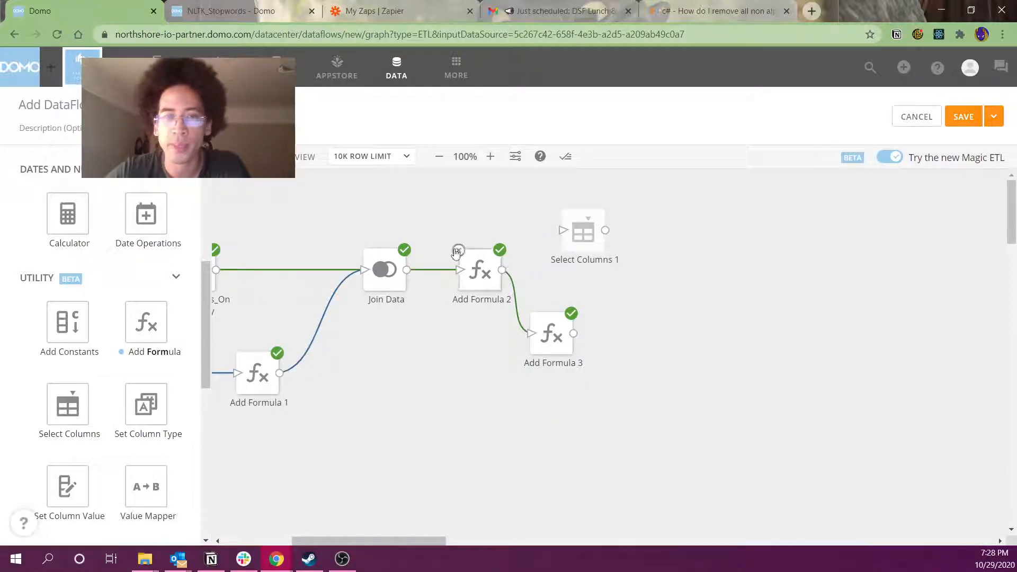
pyautogui.scroll(6, 111, 196)
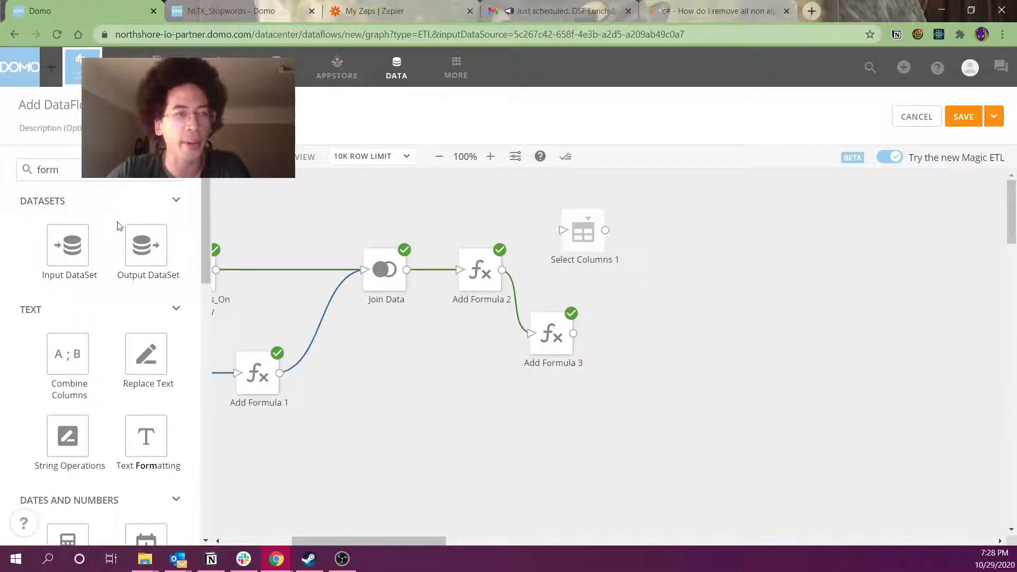
pyautogui.doubleClick(109, 177)
pyautogui.write('filter')
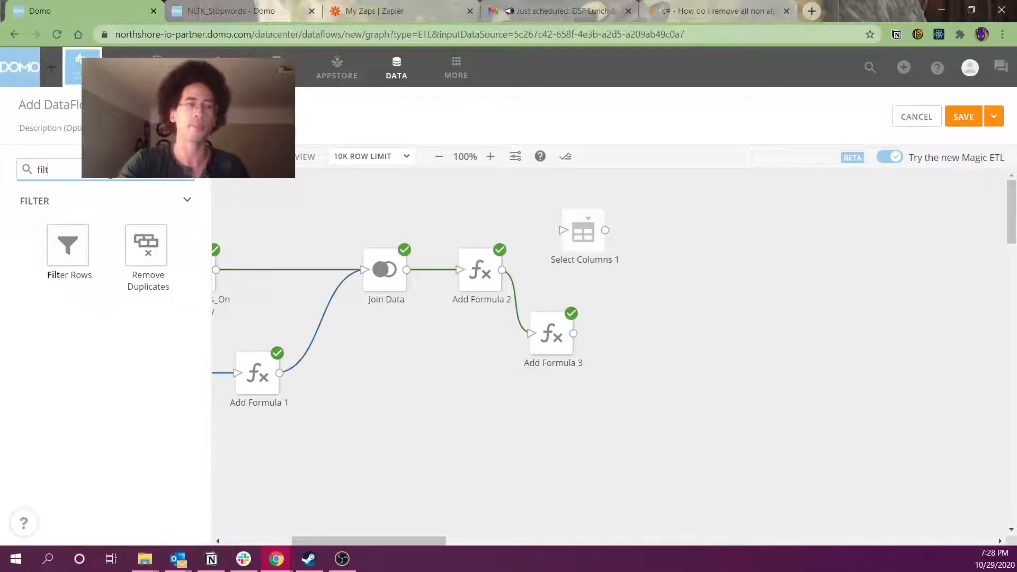
pyautogui.moveTo(51, 247); pyautogui.dragTo(656, 335)
pyautogui.click(675, 250)
pyautogui.moveTo(573, 333); pyautogui.dragTo(636, 334)
# Give Filter Rows a rule keeping only rows where word_clean is not null
pyautogui.click(302, 448)
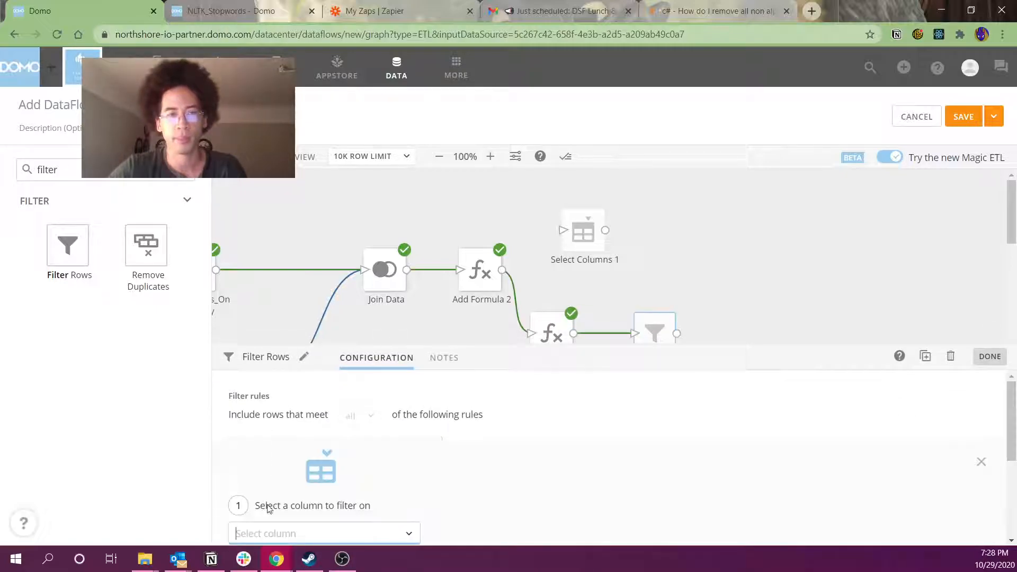
pyautogui.scroll(-2, 286, 506)
pyautogui.click(328, 394)
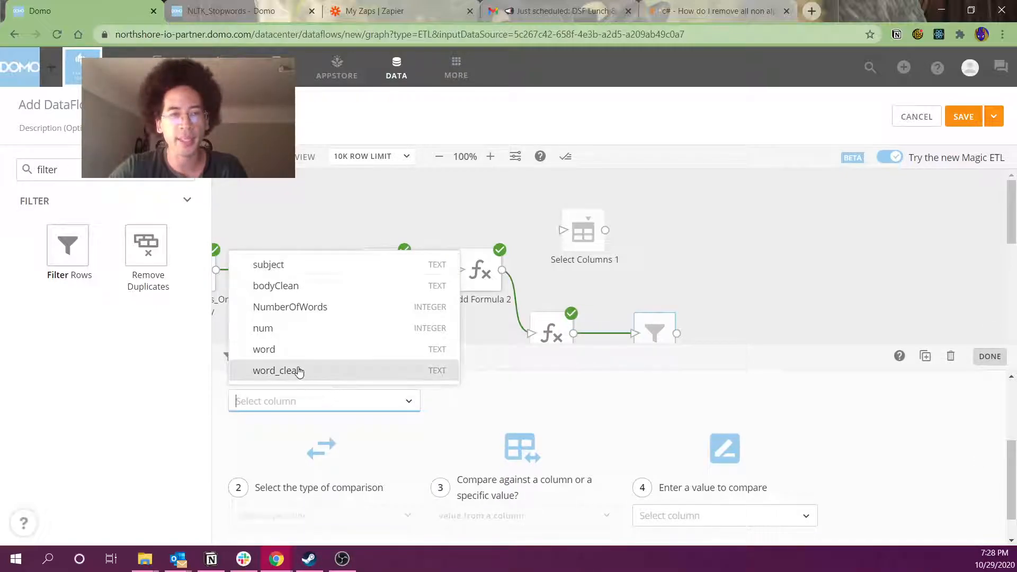
pyautogui.click(295, 371)
pyautogui.click(291, 516)
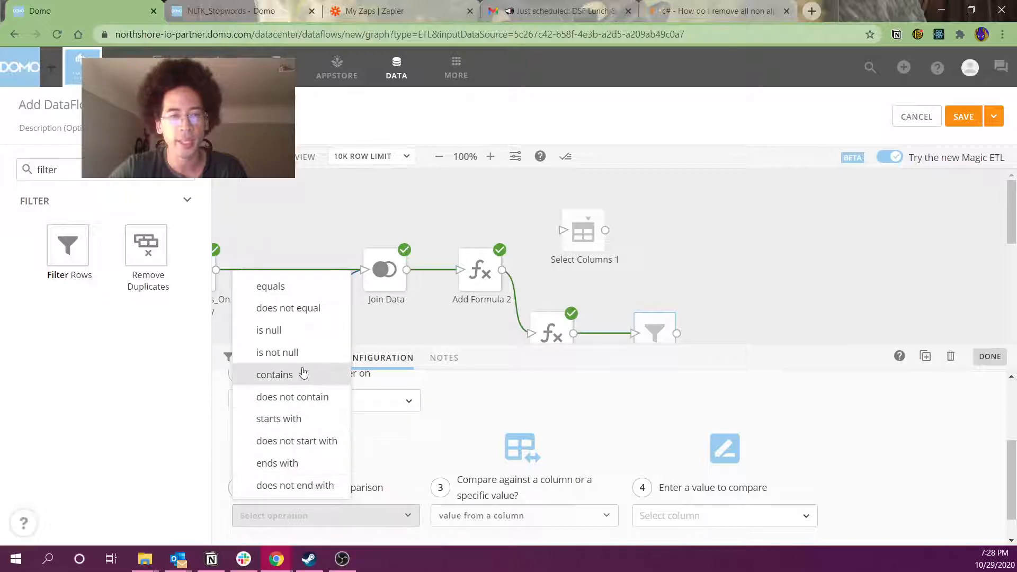
pyautogui.click(286, 353)
pyautogui.click(657, 282)
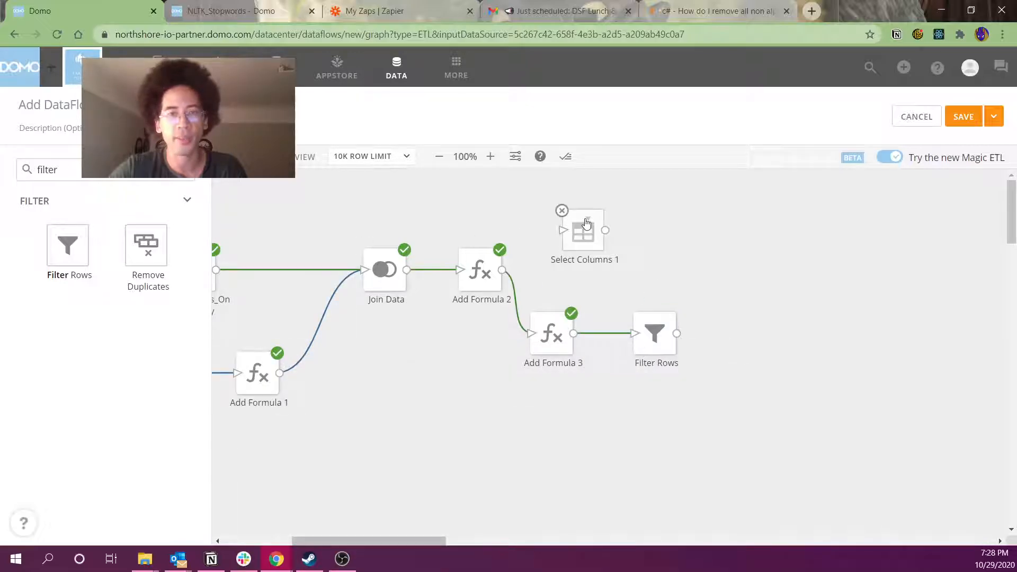
# Delete Select Columns 1 and inspect Add Formula 3's word_clean values, e.g. [ALERT] becoming alert
pyautogui.click(562, 212)
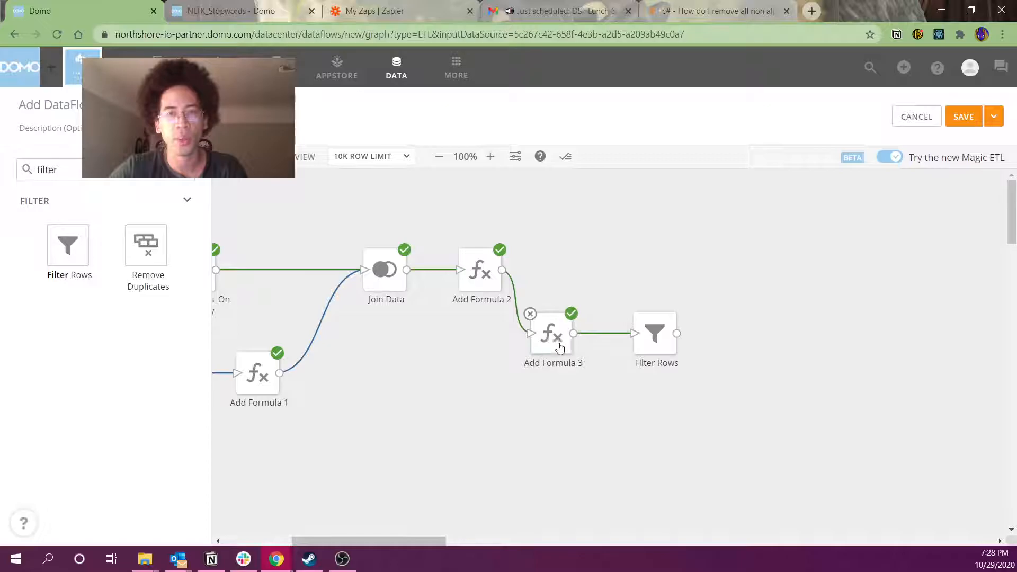
pyautogui.click(553, 341)
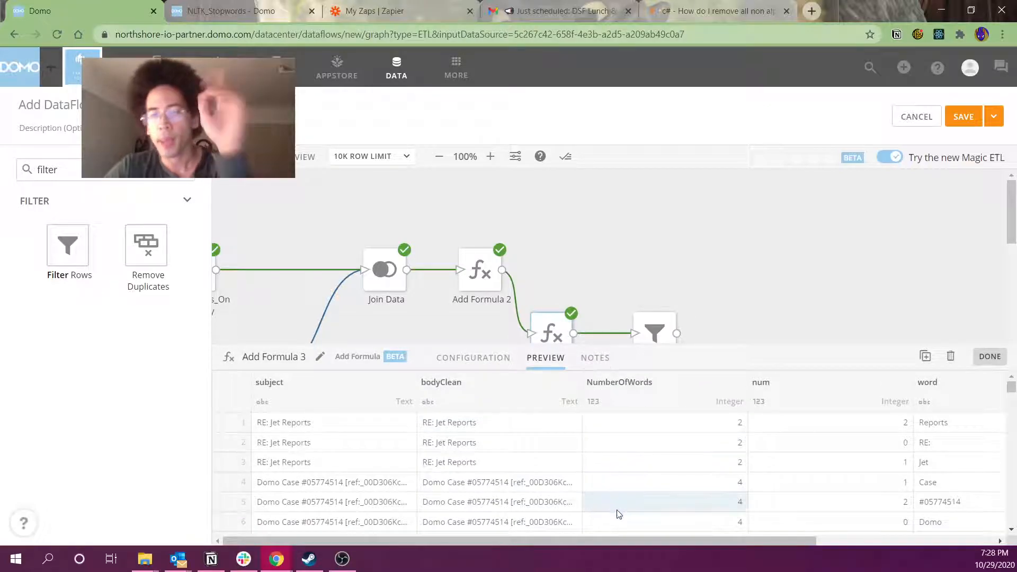
pyautogui.scroll(-1, 536, 502)
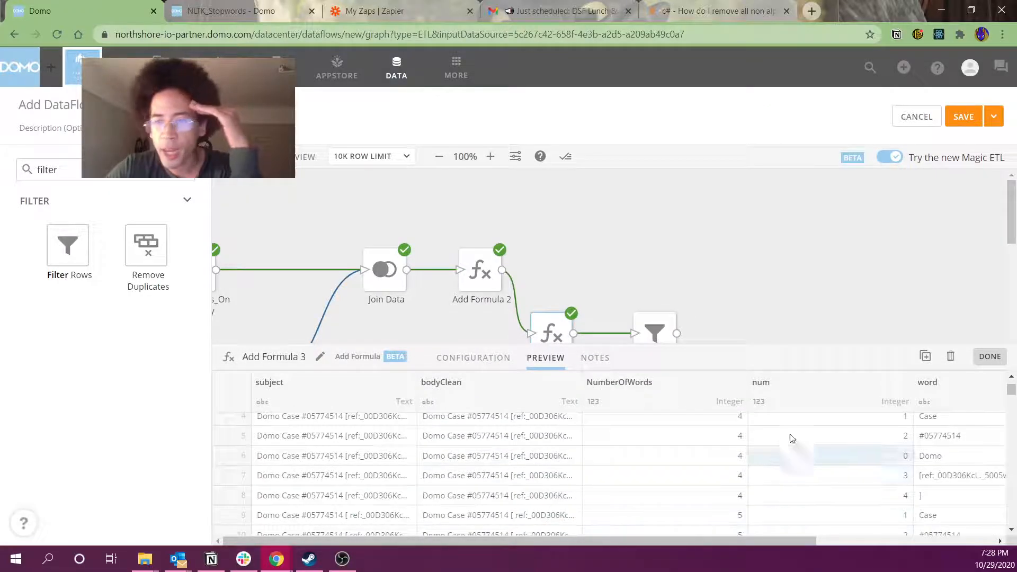
pyautogui.moveTo(828, 345); pyautogui.dragTo(827, 287)
pyautogui.moveTo(704, 542); pyautogui.dragTo(882, 543)
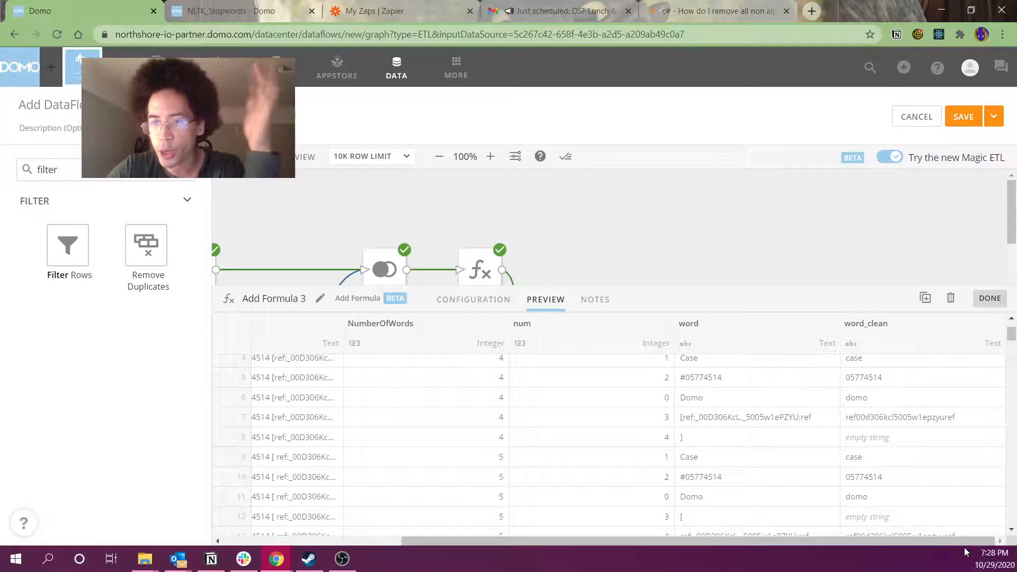
pyautogui.scroll(-2, 924, 488)
pyautogui.click(902, 444)
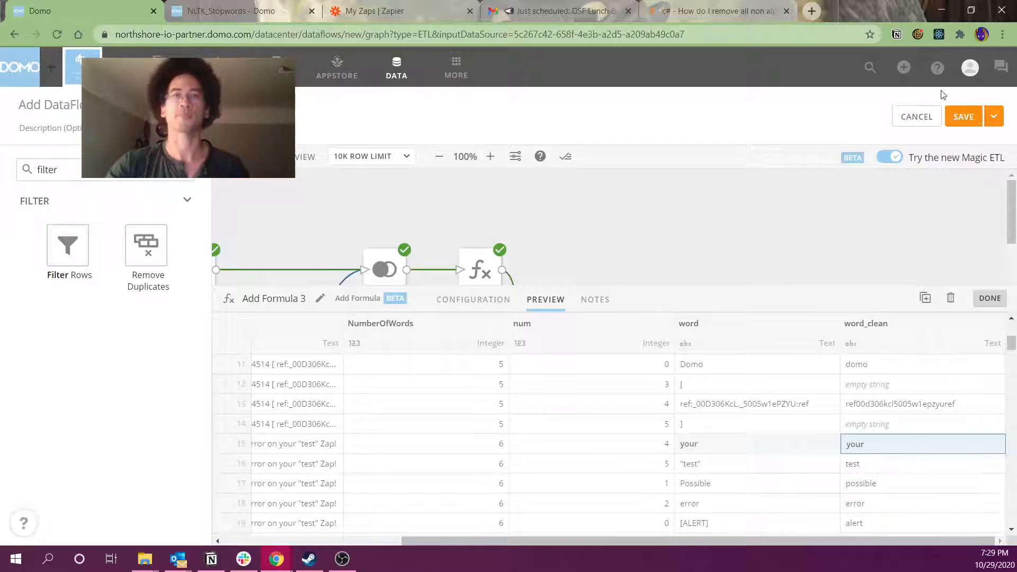
# View the NLTK_Stopwords data table and select the stopwords i through yours
pyautogui.click(230, 10)
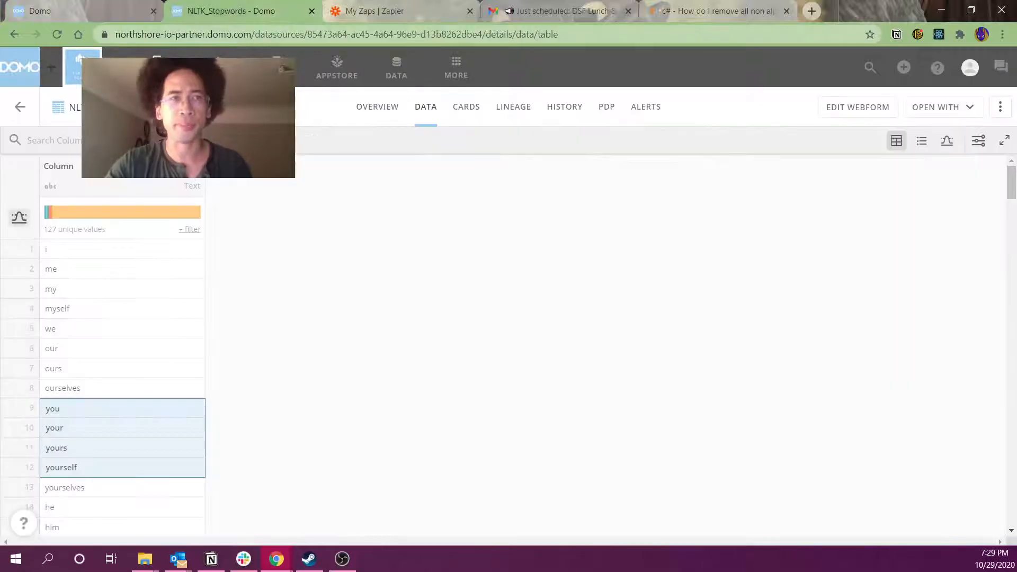
pyautogui.moveTo(95, 250); pyautogui.dragTo(83, 459)
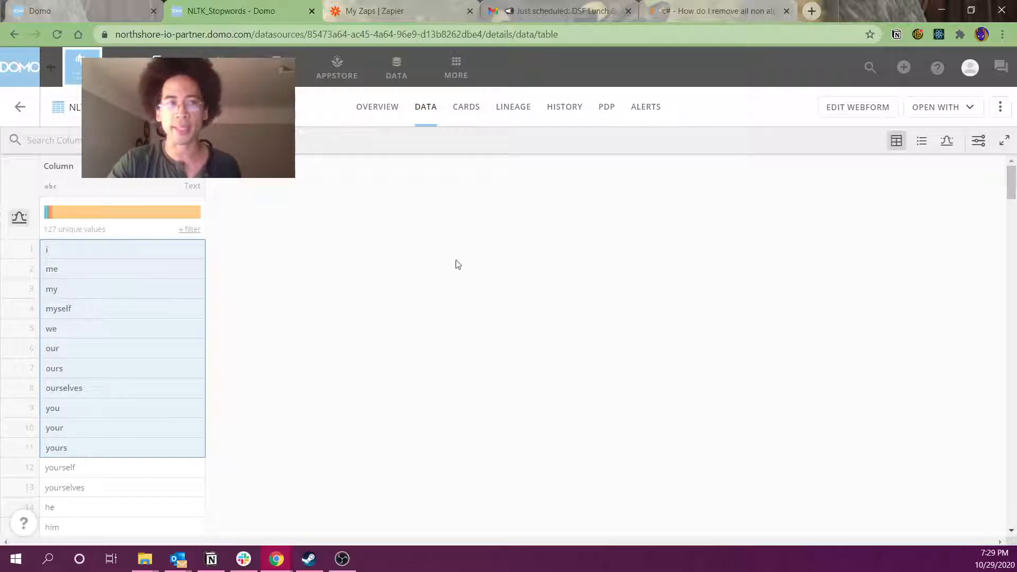
pyautogui.click(697, 28)
pyautogui.click(698, 14)
pyautogui.click(697, 29)
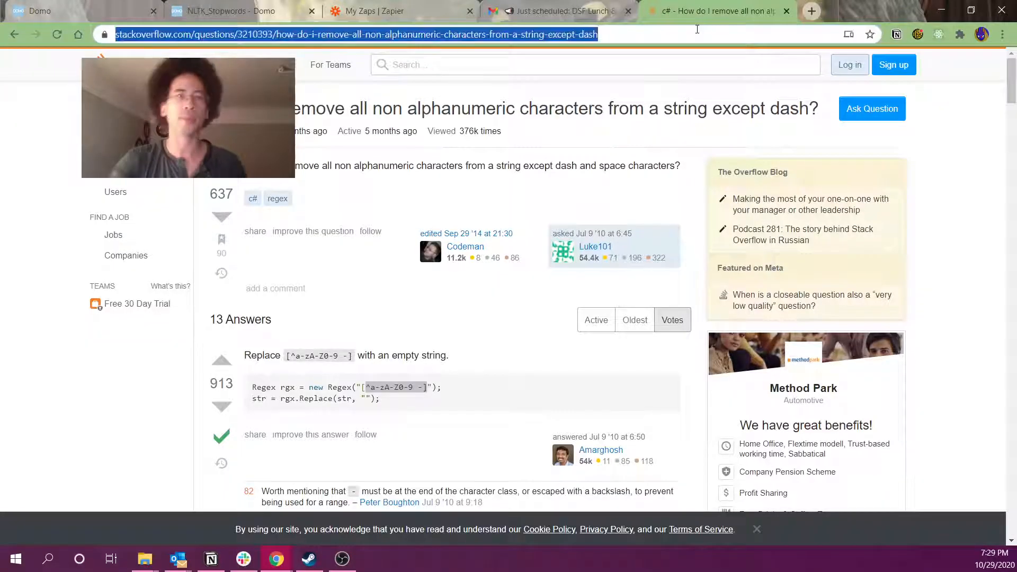
# Search 'stopwords list', review NLTK's English stopwords gist on GitHub, then return to the Domo canvas
pyautogui.write('stopwo')
pyautogui.press('Return')
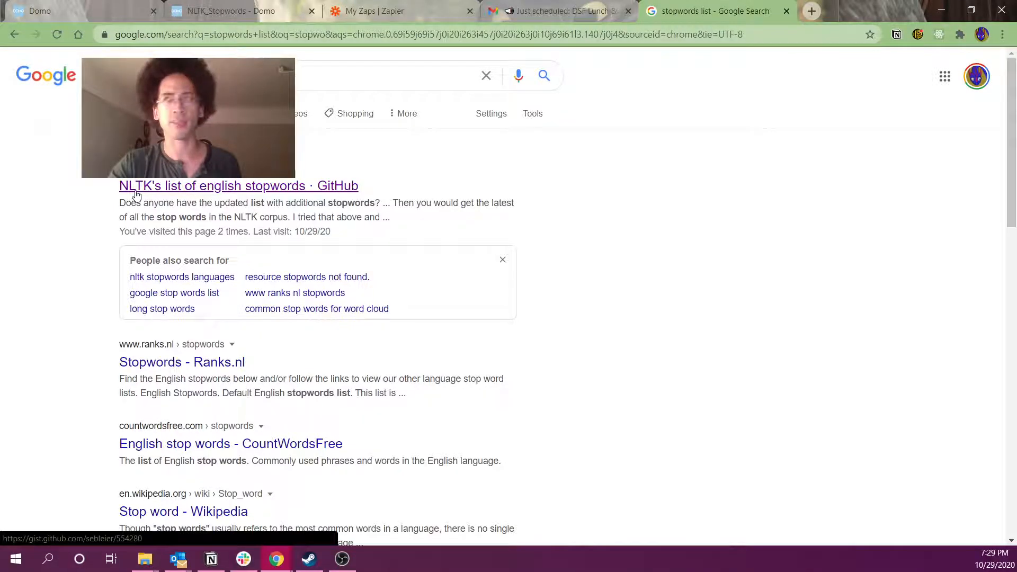
pyautogui.click(136, 196)
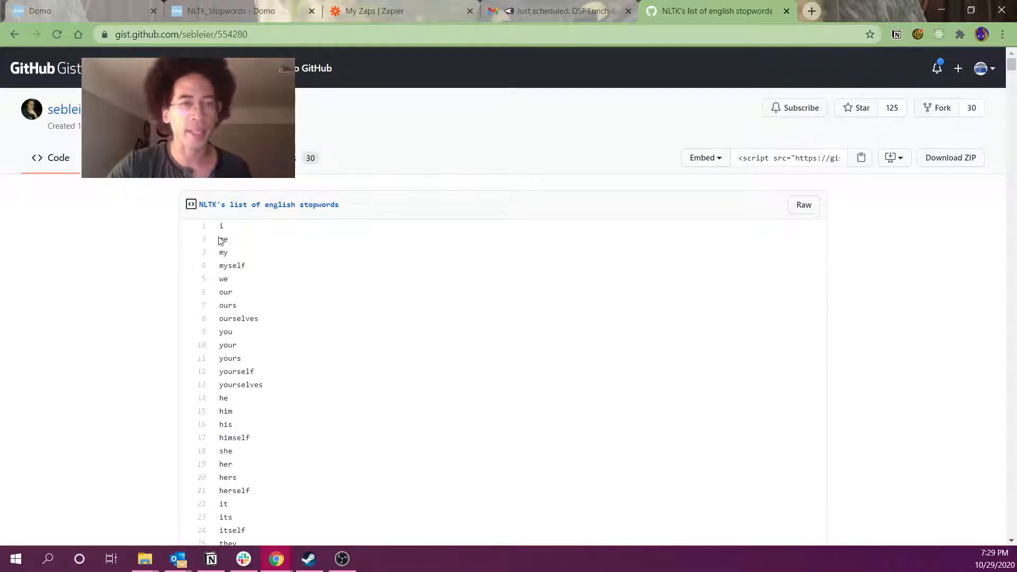
pyautogui.moveTo(220, 226); pyautogui.dragTo(265, 413)
pyautogui.scroll(-1, 297, 402)
pyautogui.click(323, 394)
pyautogui.scroll(-2, 331, 386)
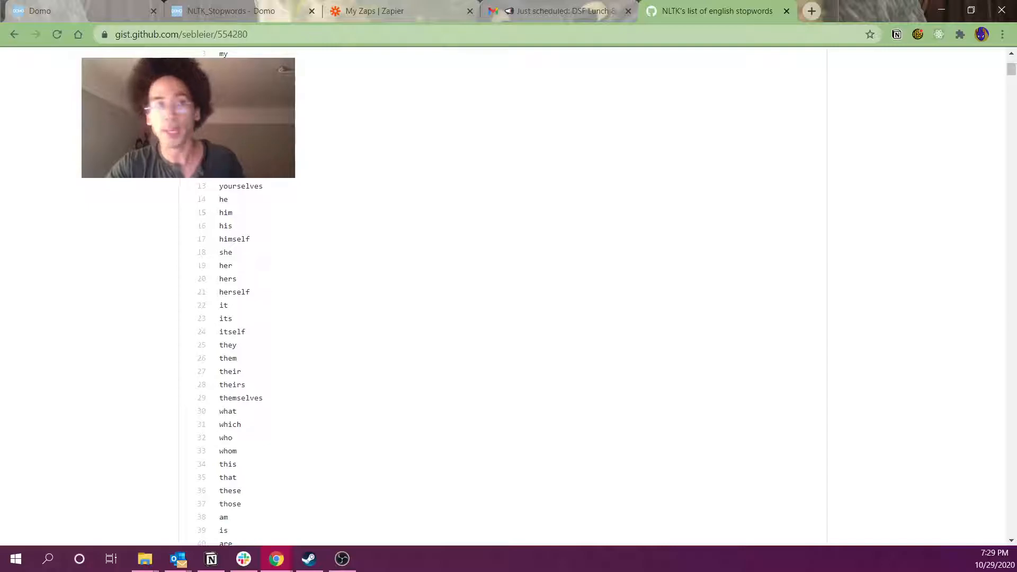
pyautogui.click(71, 12)
pyautogui.click(694, 274)
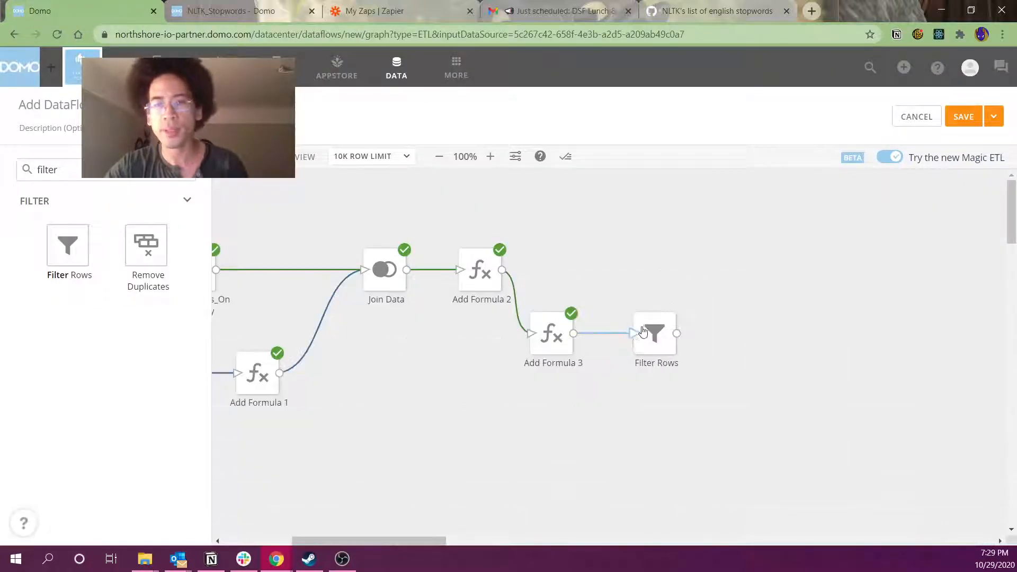
# Add a Join Data step and feed the Filter Rows output into it
pyautogui.doubleClick(106, 170)
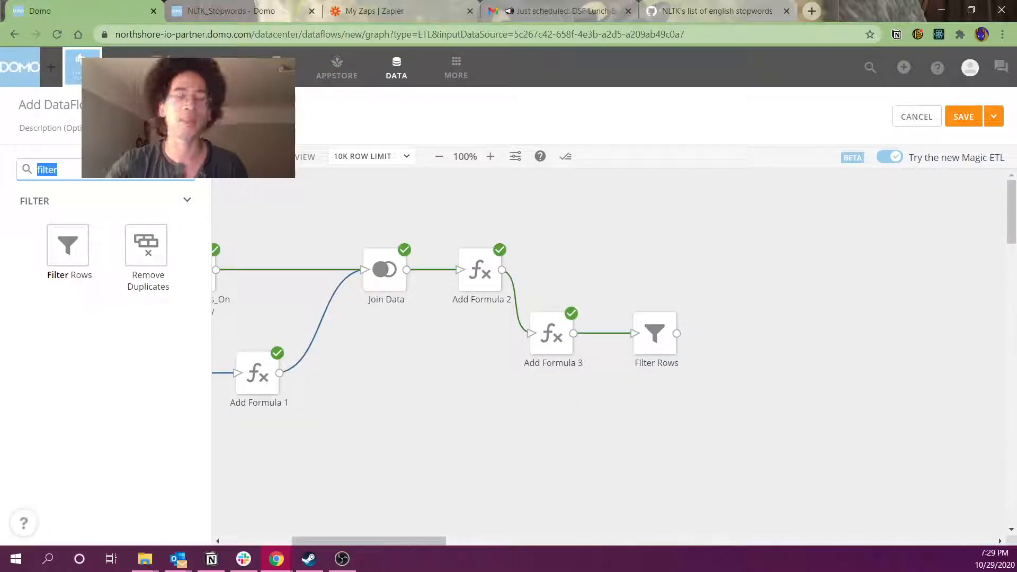
pyautogui.write('join')
pyautogui.moveTo(73, 258); pyautogui.dragTo(760, 344)
pyautogui.click(729, 243)
pyautogui.moveTo(676, 333); pyautogui.dragTo(758, 342)
# Add an Input DataSet step using the NLTK_Stopwords dataset
pyautogui.doubleClick(117, 179)
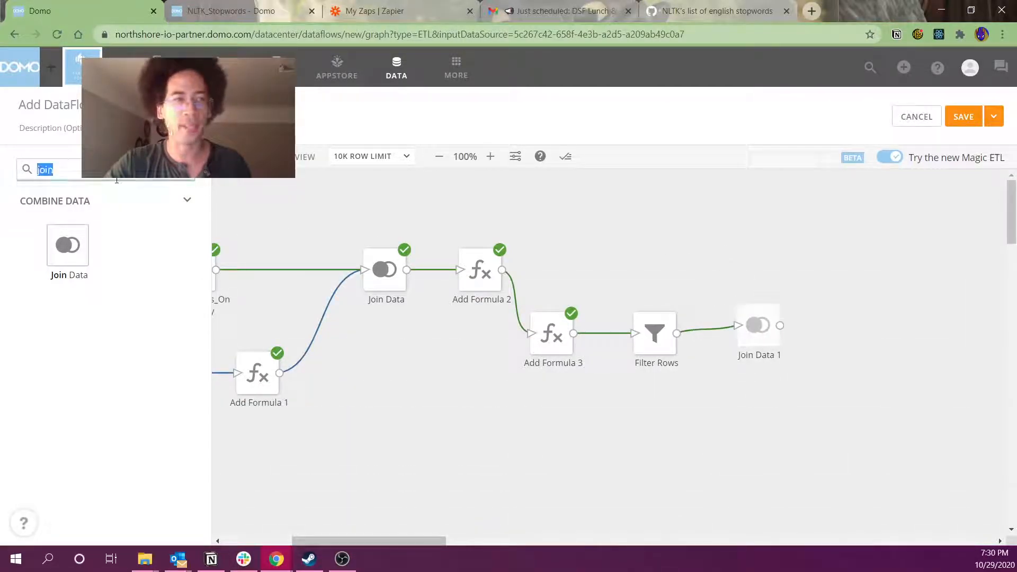
pyautogui.write('inp')
pyautogui.moveTo(80, 249); pyautogui.dragTo(671, 246)
pyautogui.click(290, 361)
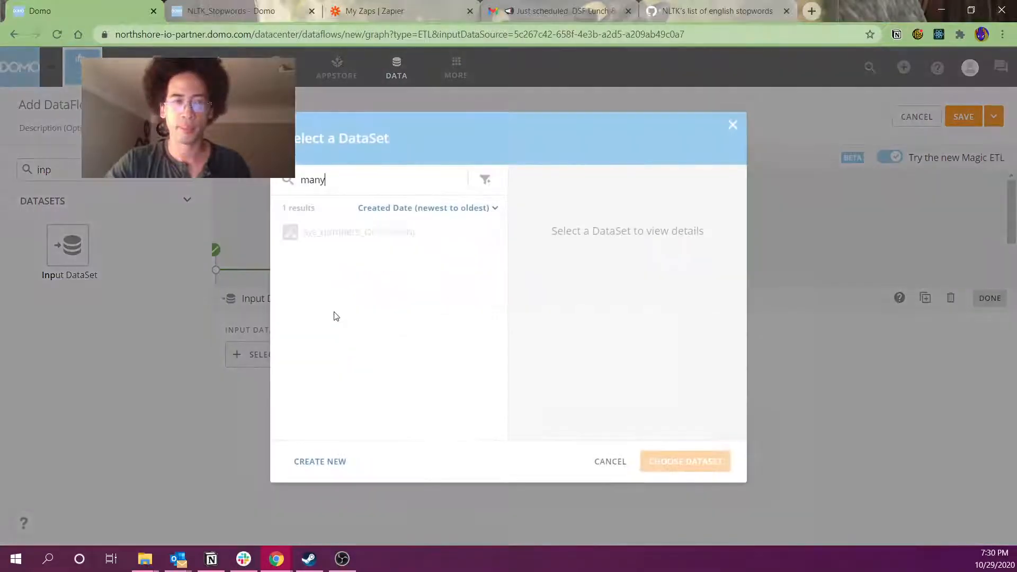
pyautogui.write('stop')
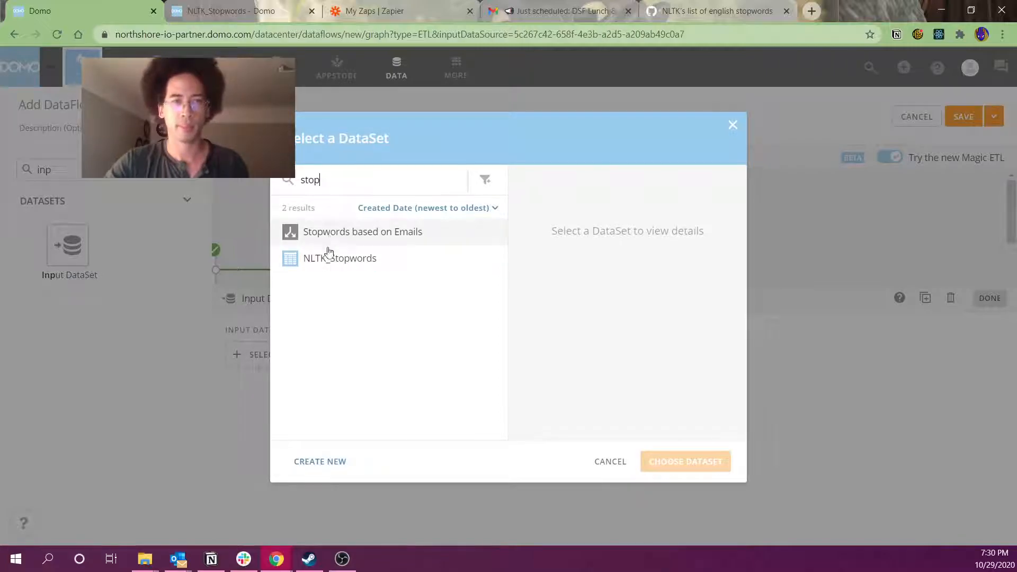
pyautogui.click(329, 258)
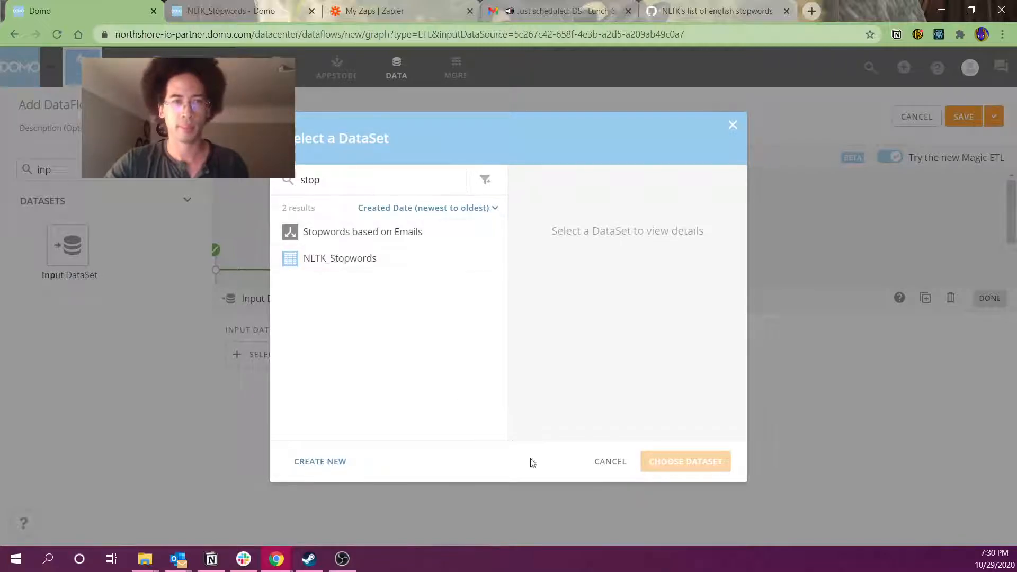
pyautogui.click(670, 461)
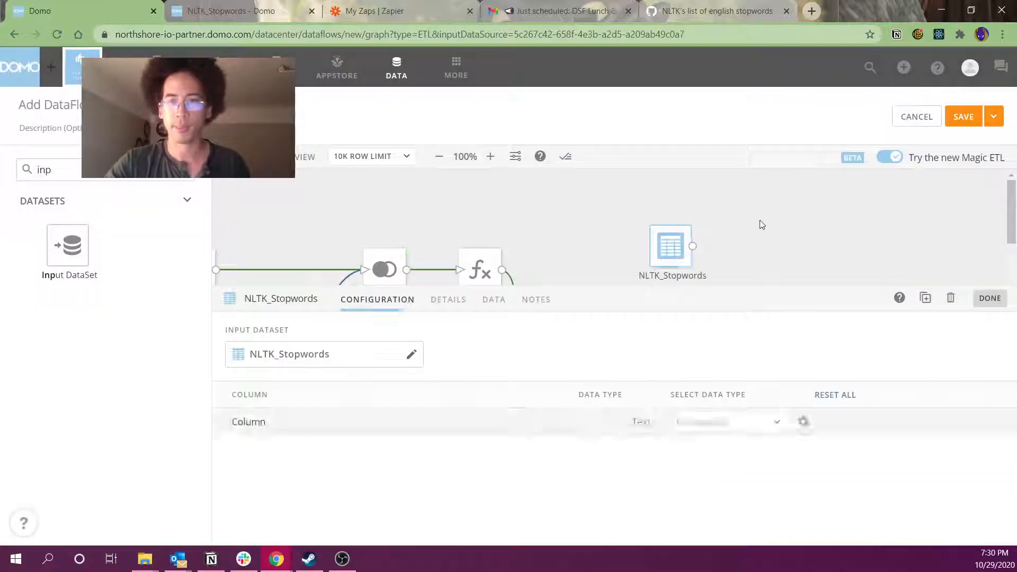
pyautogui.click(761, 223)
# Connect NLTK_Stopwords into Join Data 1 and preview the stopword rows
pyautogui.moveTo(693, 245); pyautogui.dragTo(768, 363)
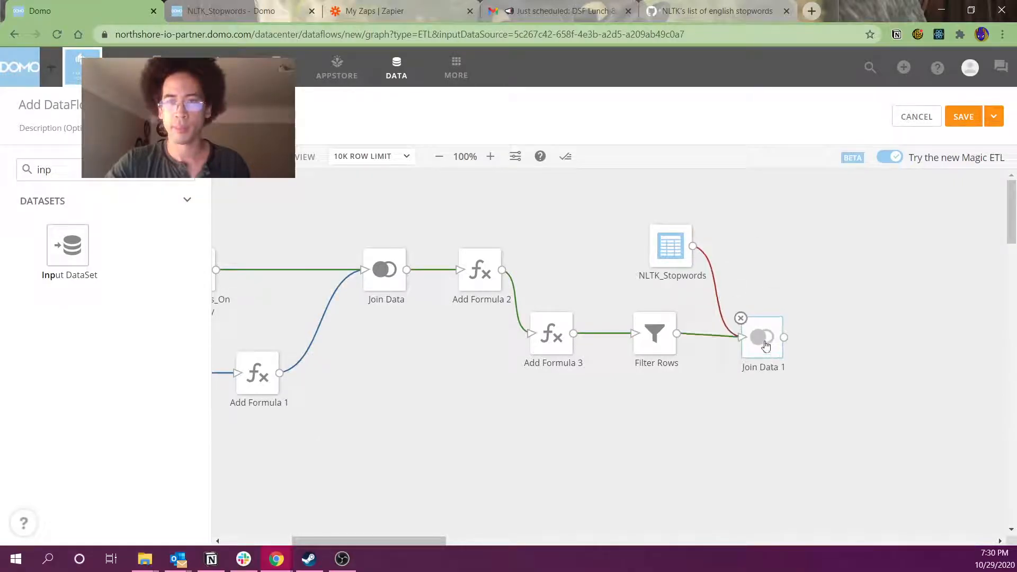
pyautogui.click(765, 339)
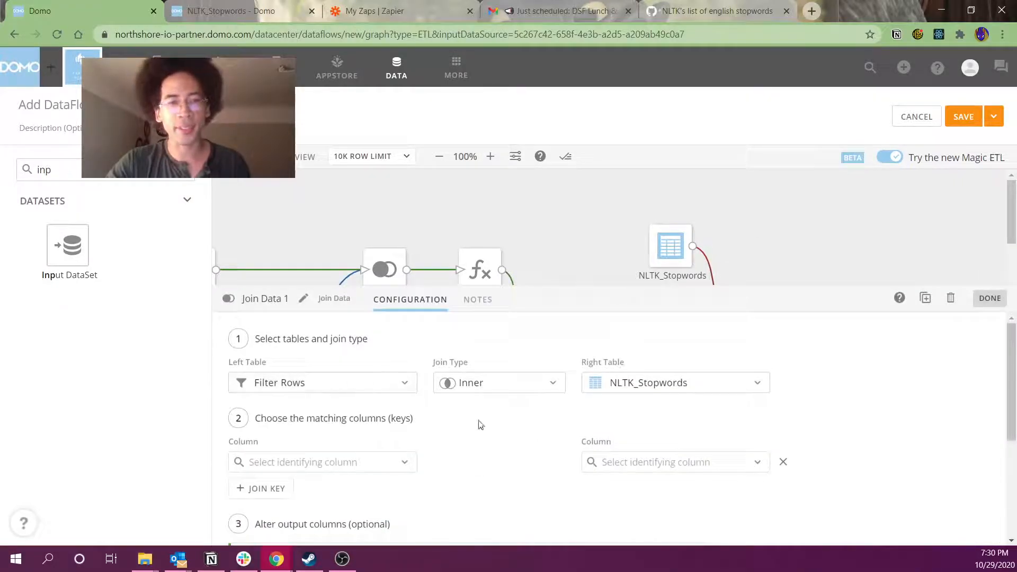
pyautogui.click(670, 245)
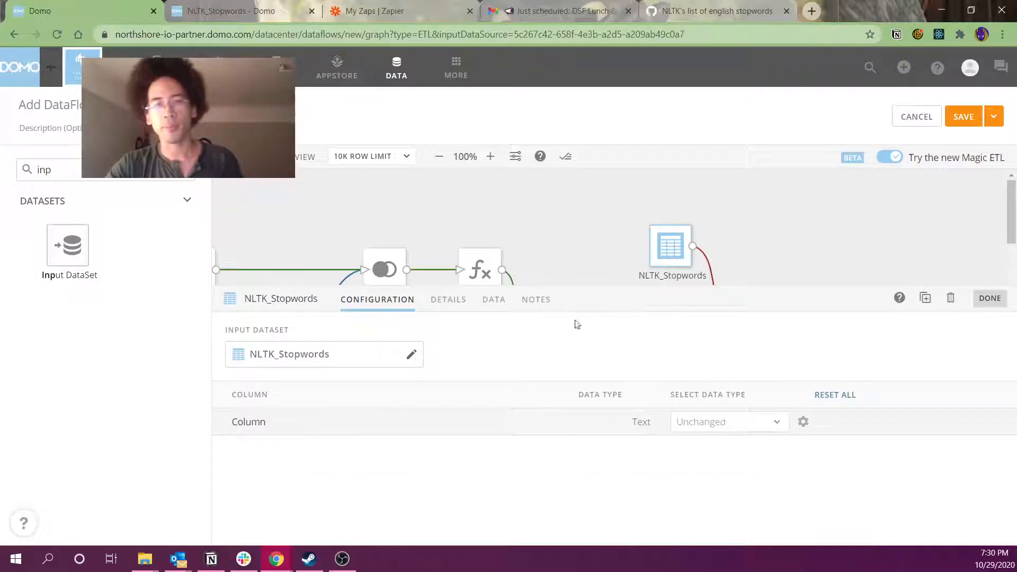
pyautogui.click(450, 300)
pyautogui.click(496, 300)
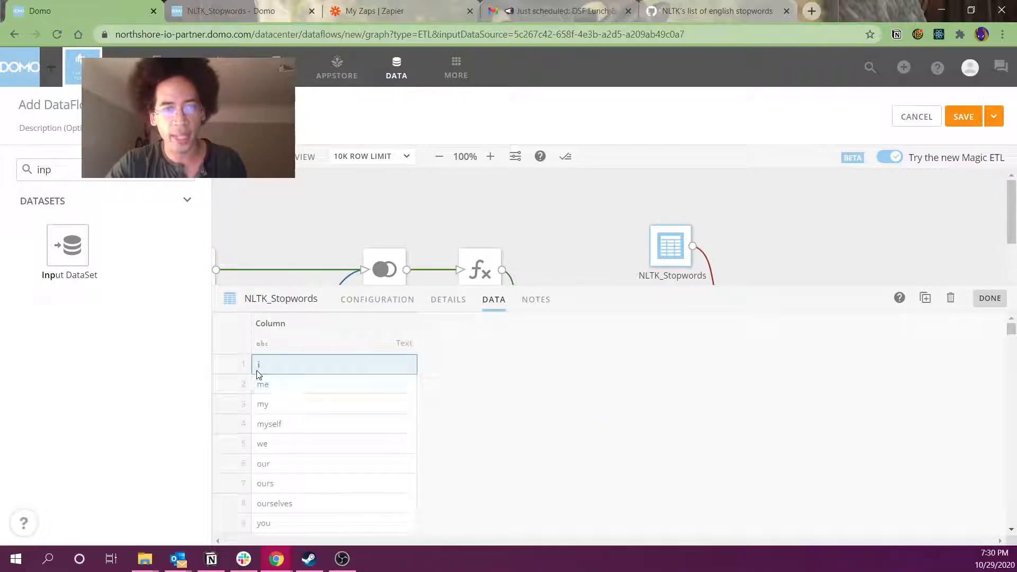
# Set Join Data 1 to NLTK_Stopwords as left table, Column matched to word_clean, Right Outer join
pyautogui.click(561, 226)
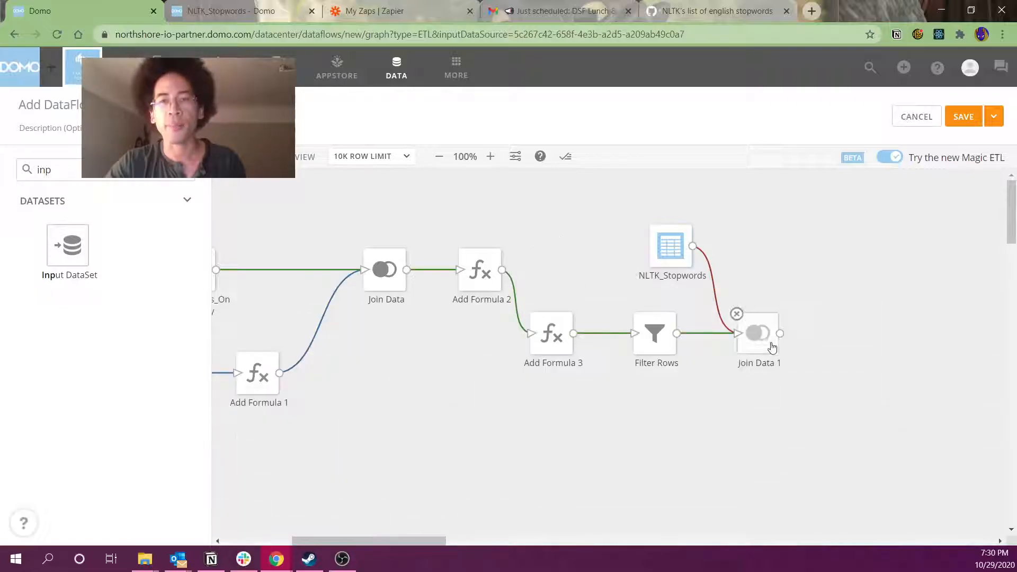
pyautogui.click(763, 339)
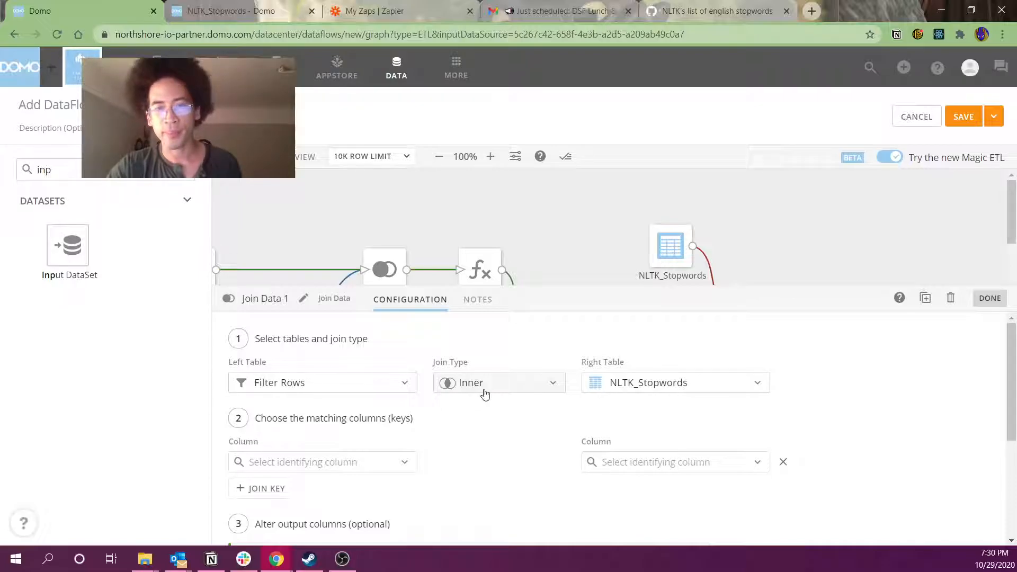
pyautogui.click(381, 390)
pyautogui.click(310, 432)
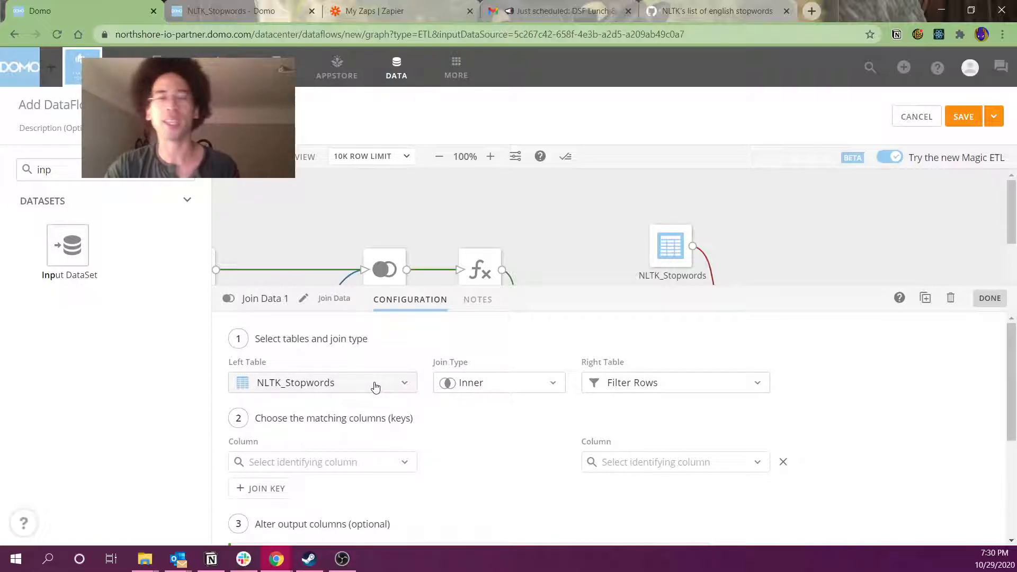
pyautogui.click(594, 464)
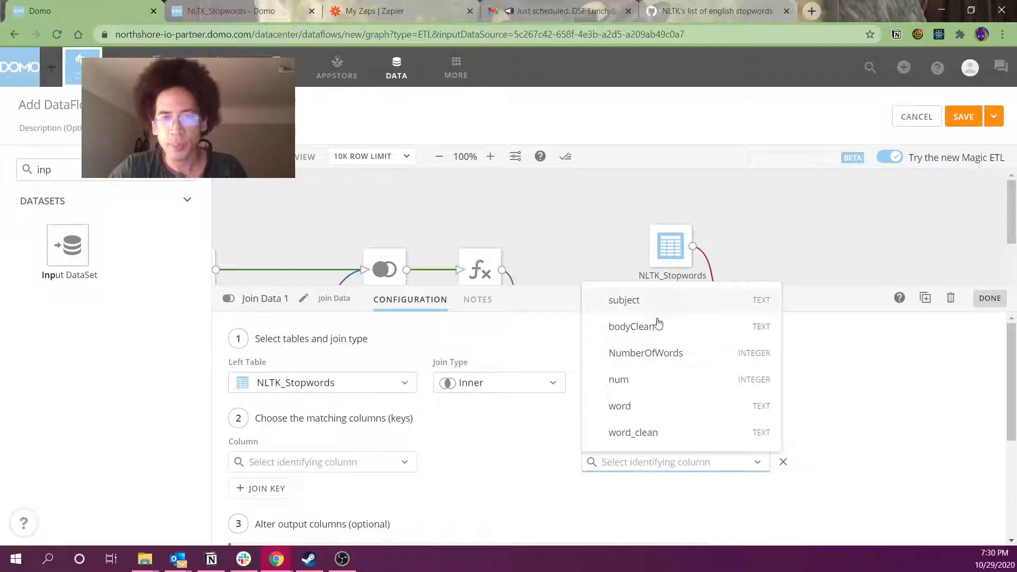
pyautogui.click(621, 432)
pyautogui.click(267, 462)
pyautogui.click(291, 491)
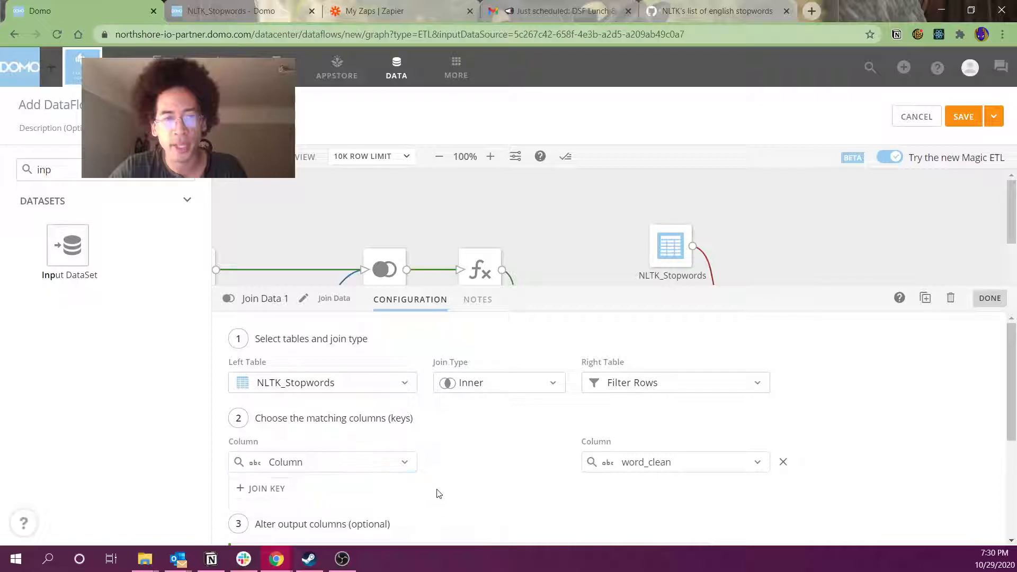
pyautogui.click(474, 383)
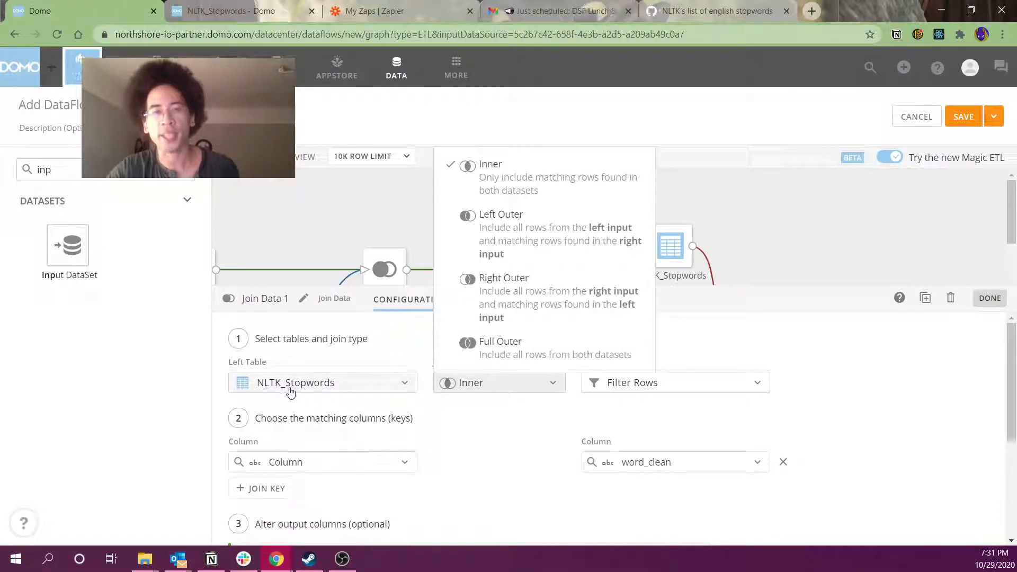
pyautogui.click(477, 292)
pyautogui.click(805, 234)
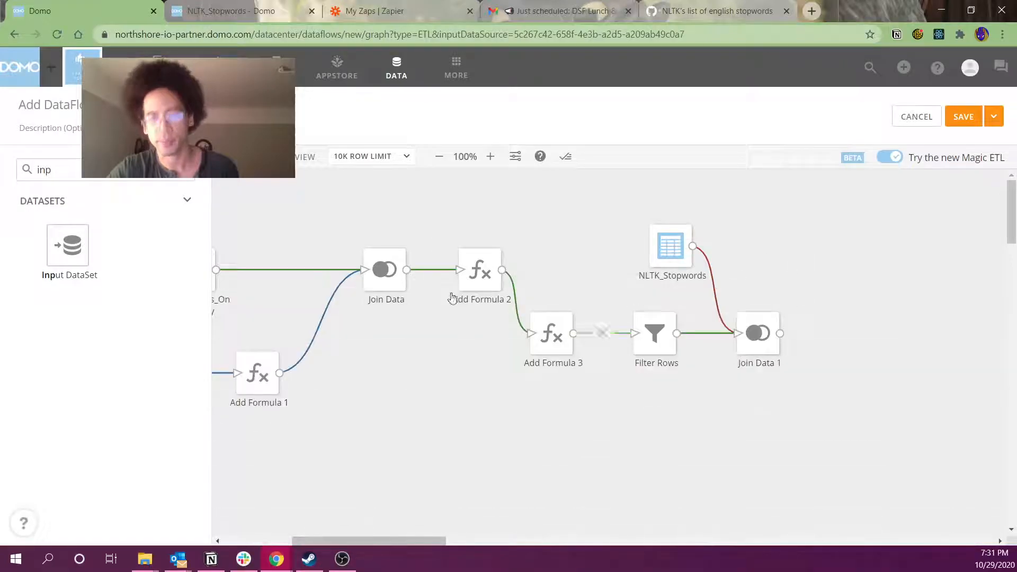
# Add a new Add Formula 4 step to the dataflow
pyautogui.doubleClick(44, 170)
pyautogui.write('form')
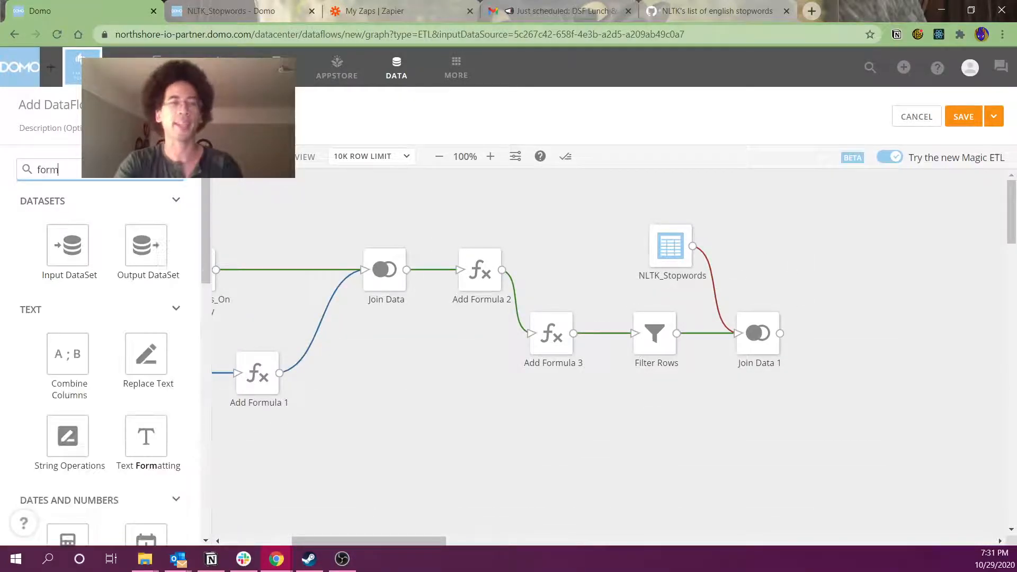
pyautogui.write('ul')
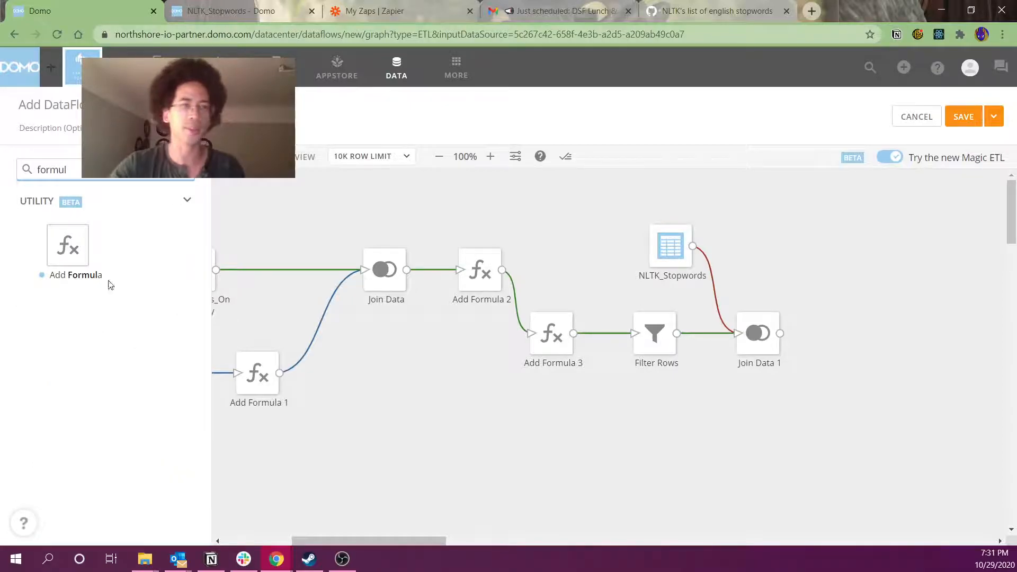
pyautogui.moveTo(111, 285); pyautogui.dragTo(835, 261)
pyautogui.click(810, 234)
pyautogui.click(835, 261)
# Define isStopword as CASE `Column` not null then 1 else 0, connected after Join Data 1
pyautogui.click(461, 382)
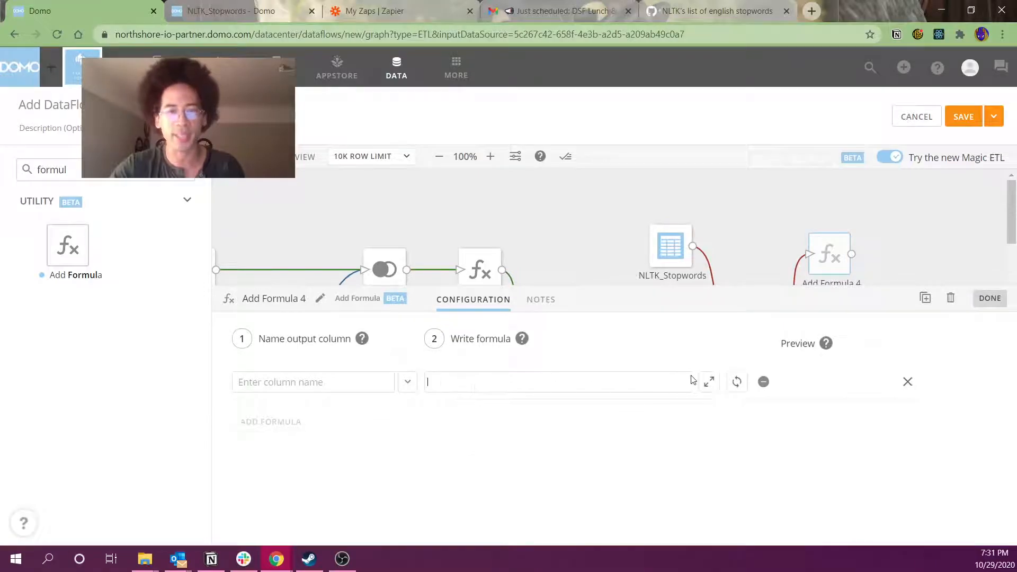
pyautogui.click(709, 381)
pyautogui.click(513, 245)
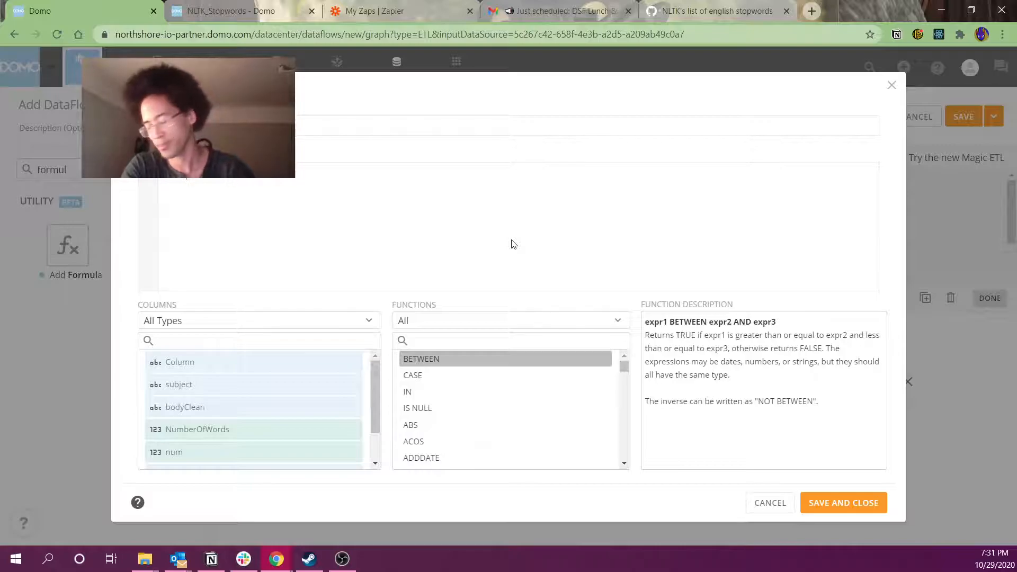
pyautogui.write('`Column`')
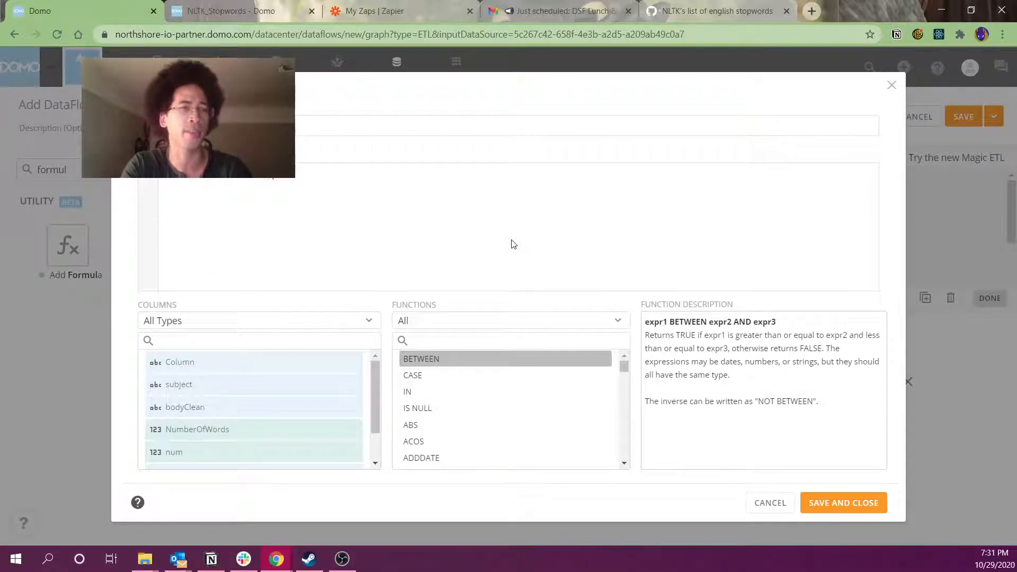
pyautogui.click(530, 133)
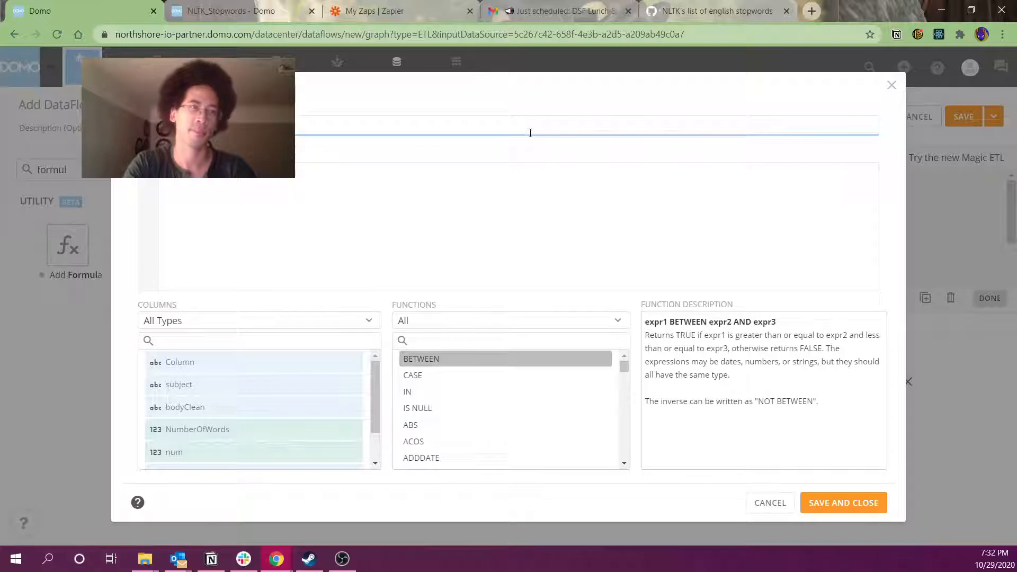
pyautogui.click(309, 177)
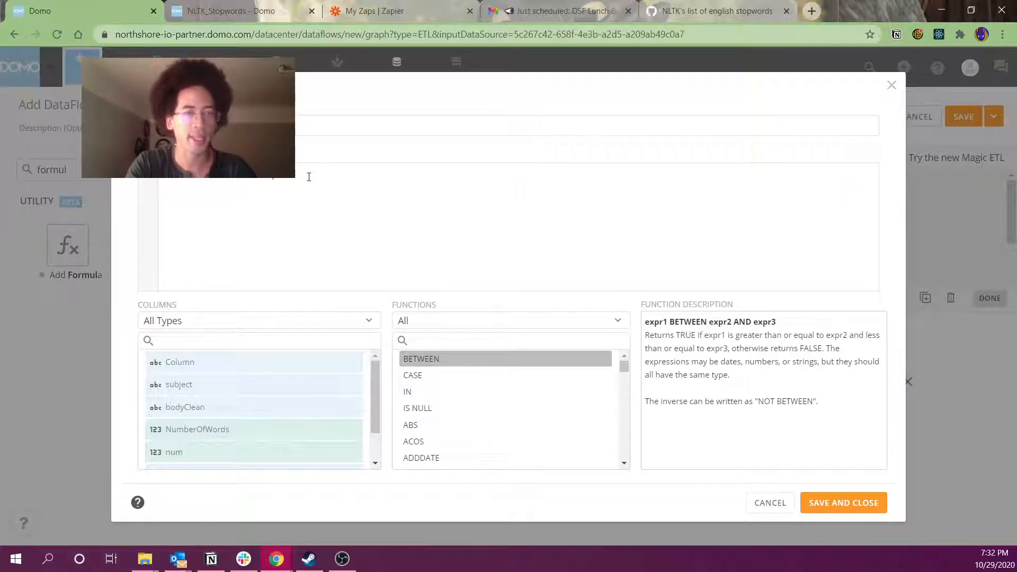
pyautogui.write('not null ')
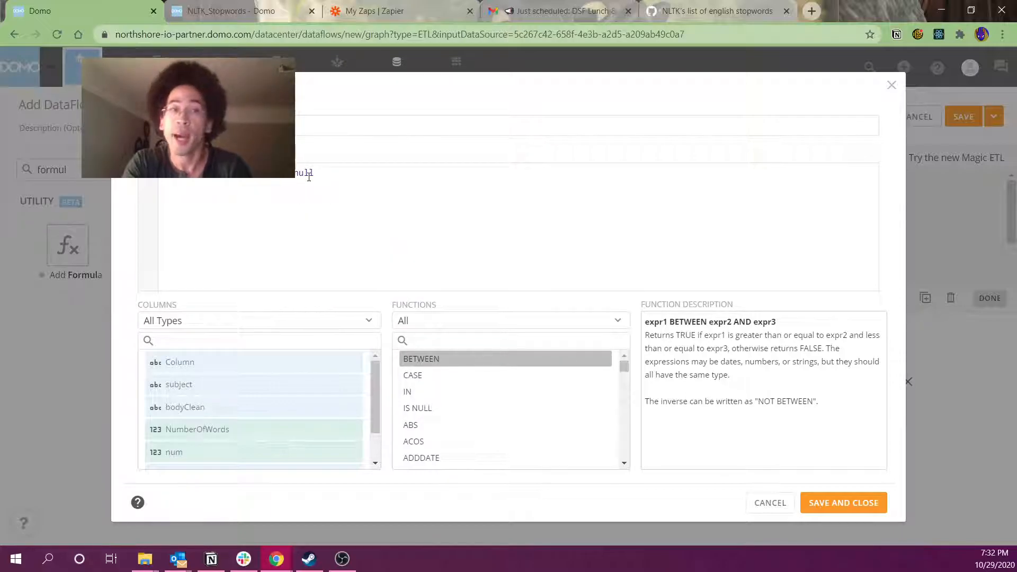
pyautogui.write('then ')
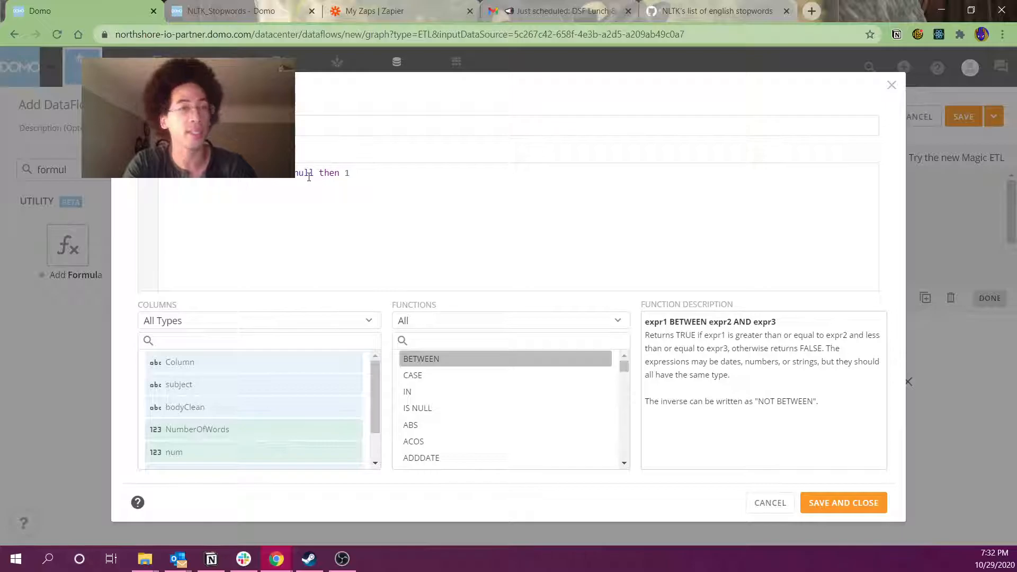
pyautogui.write('1 else 0 en')
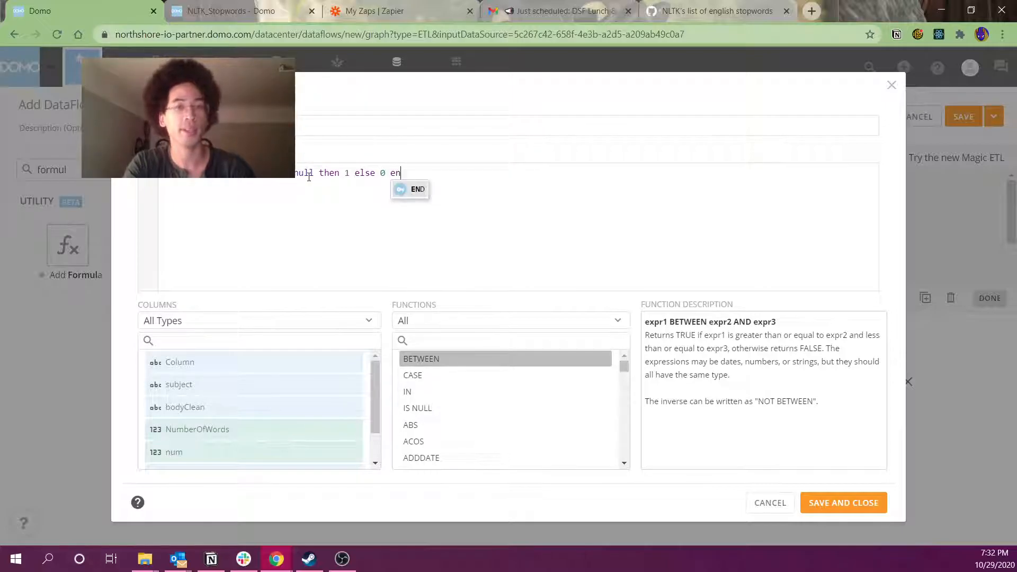
pyautogui.write('d')
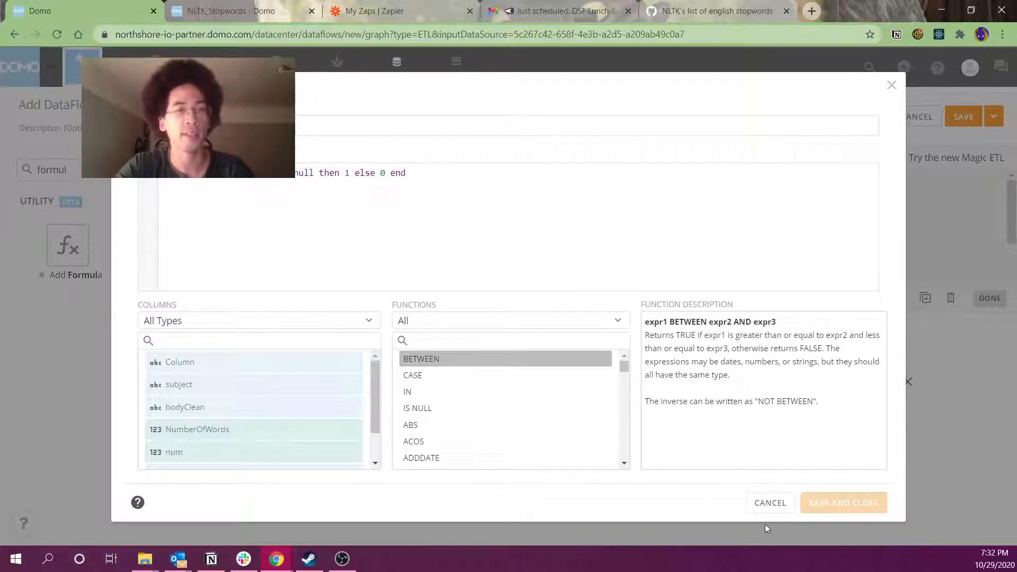
pyautogui.click(847, 505)
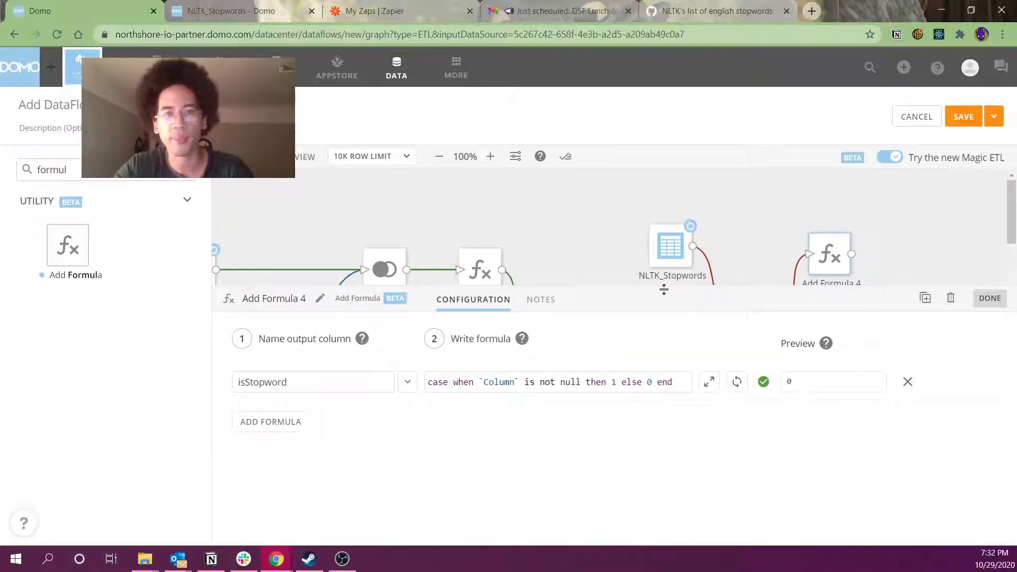
pyautogui.moveTo(663, 288); pyautogui.dragTo(669, 360)
pyautogui.moveTo(836, 268); pyautogui.dragTo(836, 343)
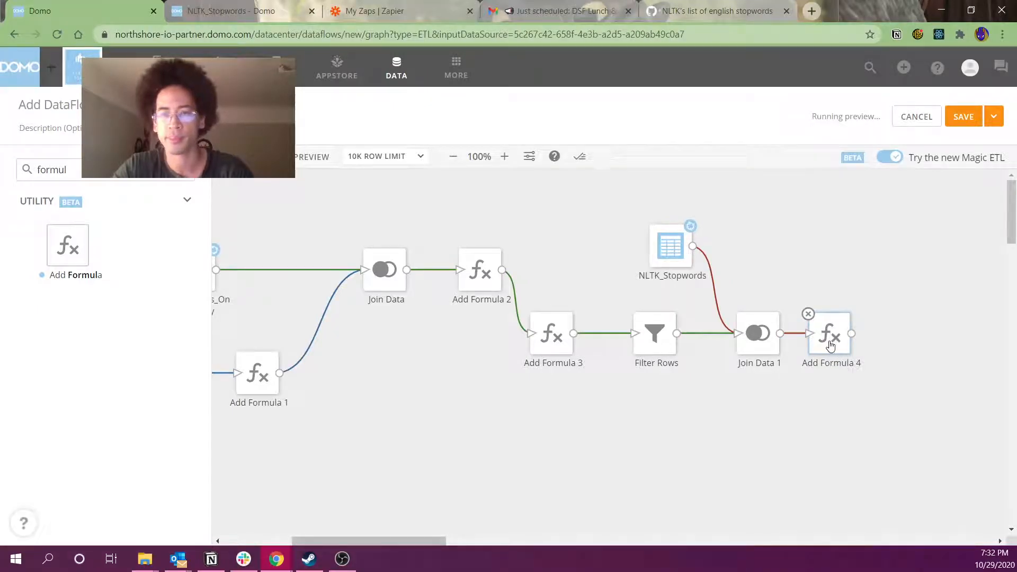
# Open Add Formula 4's enlarged preview and scroll to the isStopword column
pyautogui.moveTo(393, 536); pyautogui.dragTo(446, 541)
pyautogui.doubleClick(51, 170)
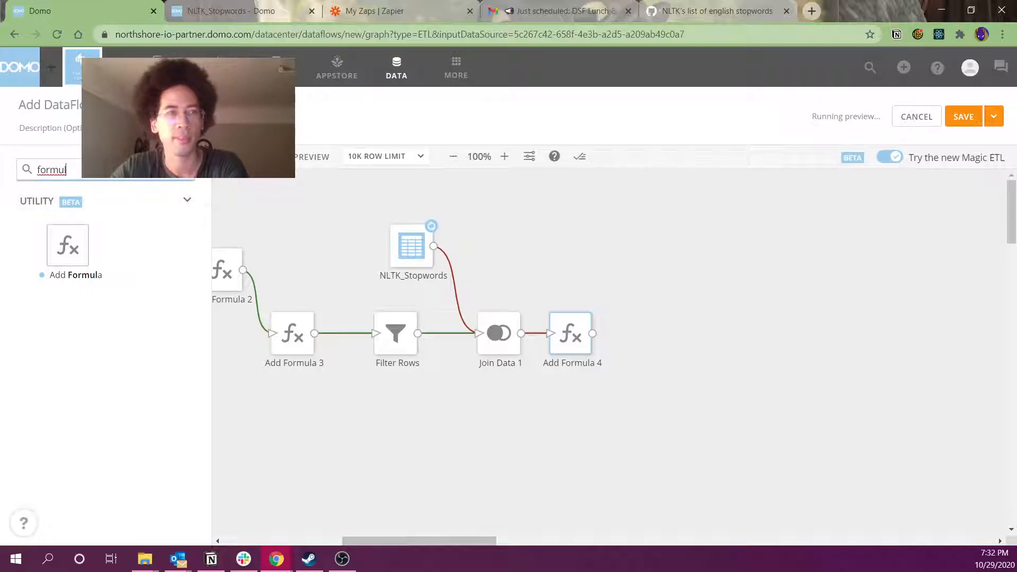
pyautogui.write('sel')
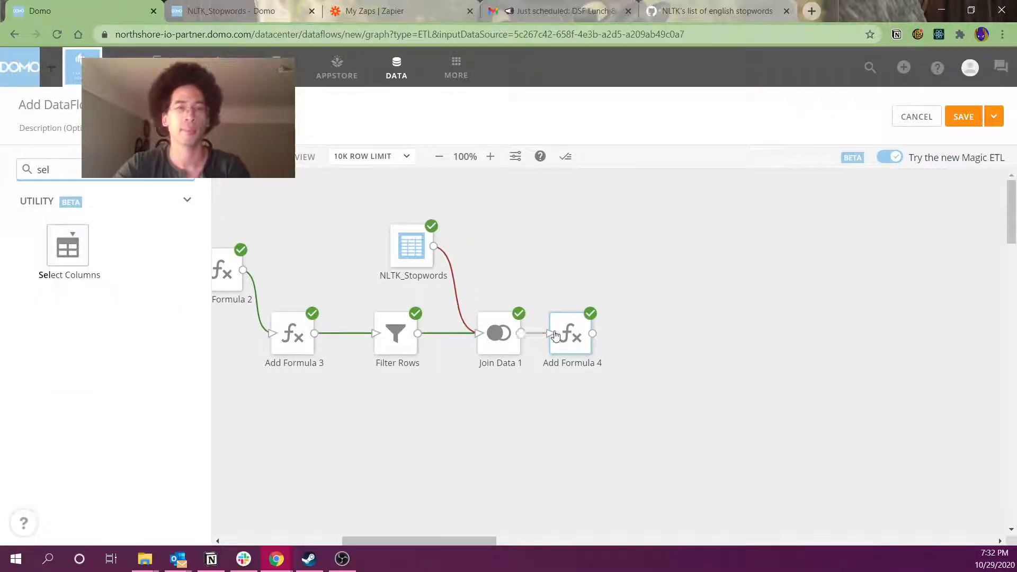
pyautogui.click(568, 333)
pyautogui.click(544, 384)
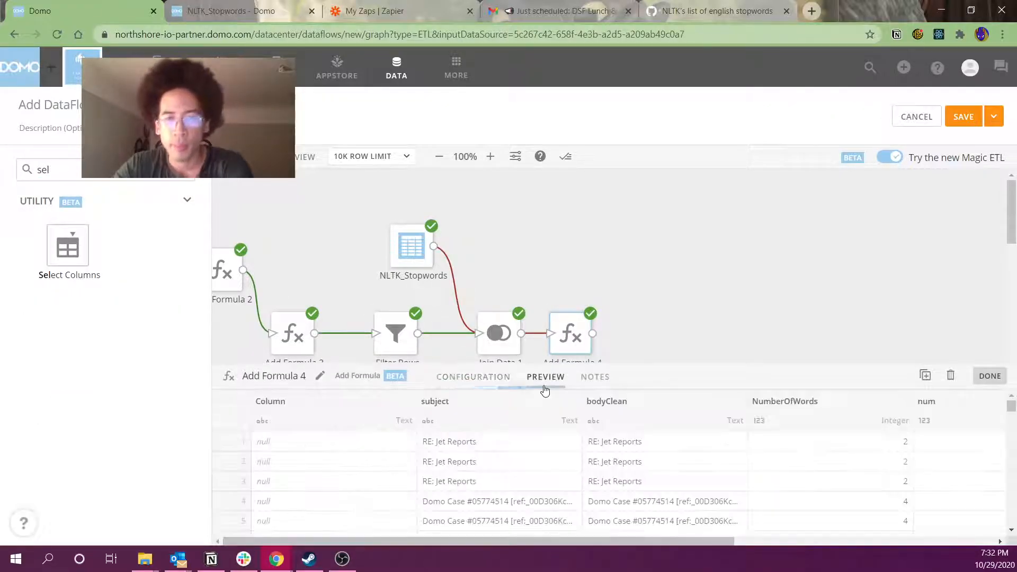
pyautogui.moveTo(599, 364); pyautogui.dragTo(639, 232)
pyautogui.moveTo(591, 540); pyautogui.dragTo(955, 569)
pyautogui.moveTo(752, 314); pyautogui.dragTo(756, 428)
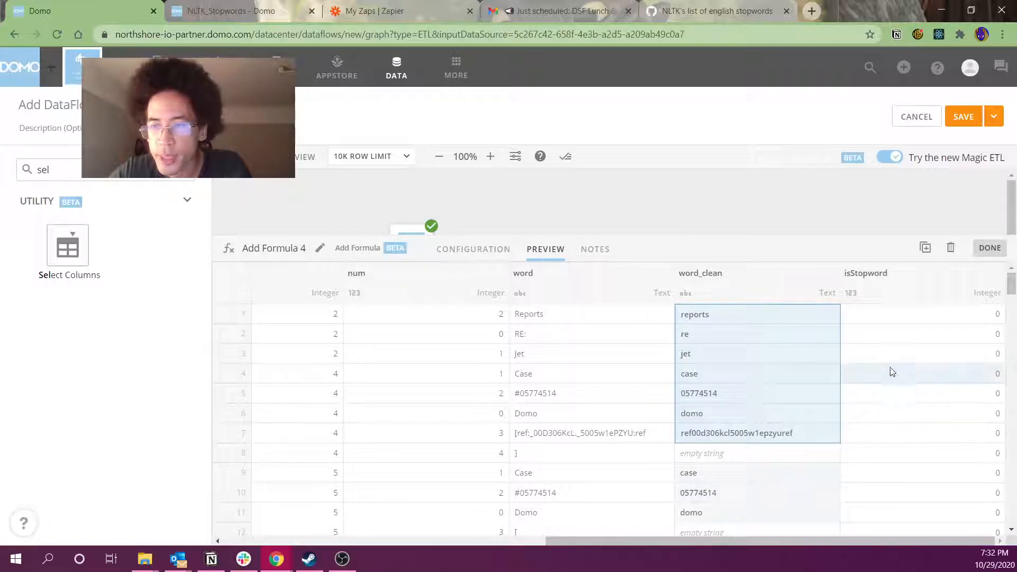
pyautogui.moveTo(888, 374); pyautogui.dragTo(931, 481)
pyautogui.scroll(-2, 929, 482)
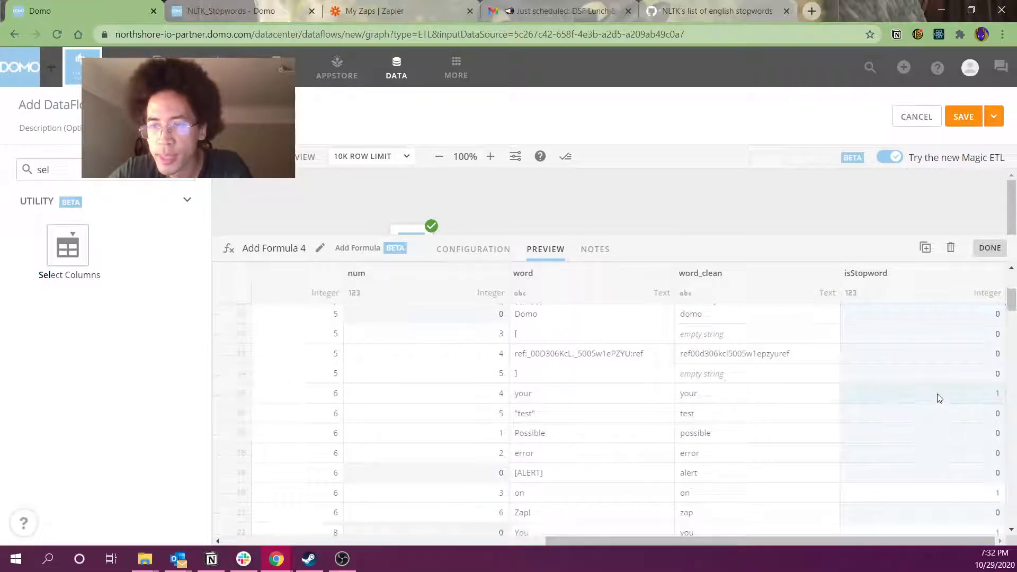
# Confirm isStopword is 1 for your and on, then bring up the Filter Rows settings
pyautogui.moveTo(936, 400); pyautogui.dragTo(726, 400)
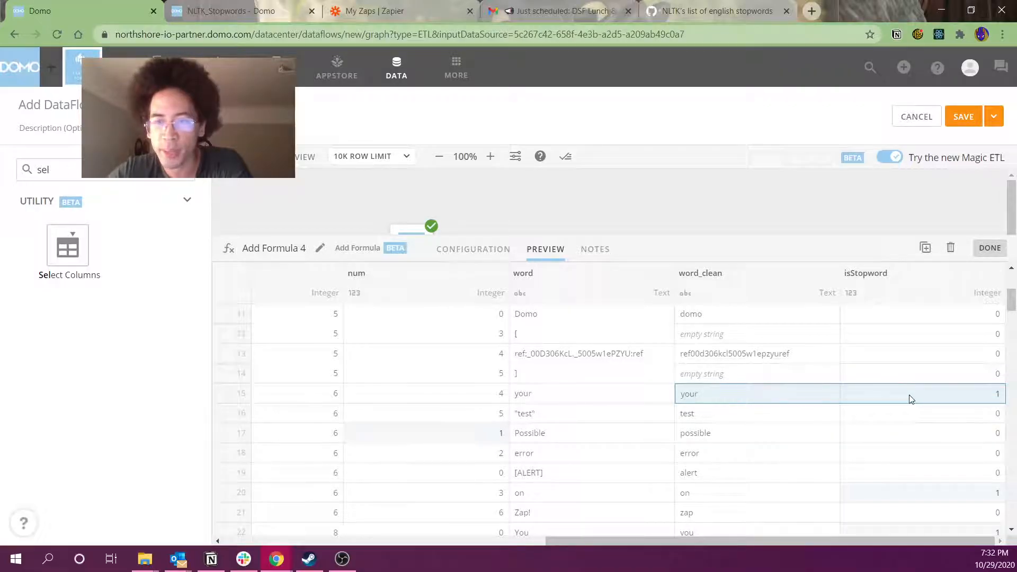
pyautogui.moveTo(869, 493); pyautogui.dragTo(752, 493)
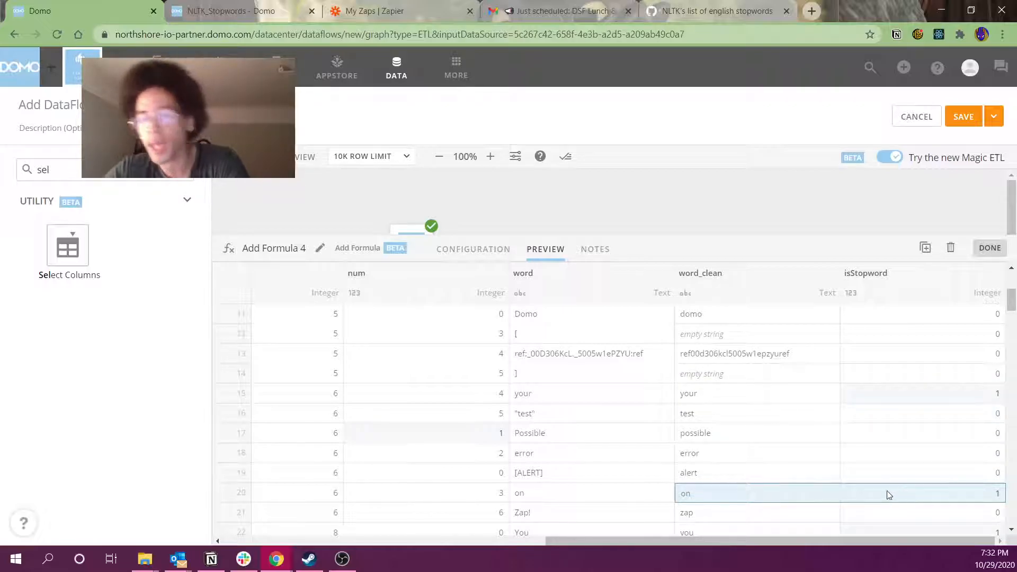
pyautogui.click(632, 197)
pyautogui.click(398, 334)
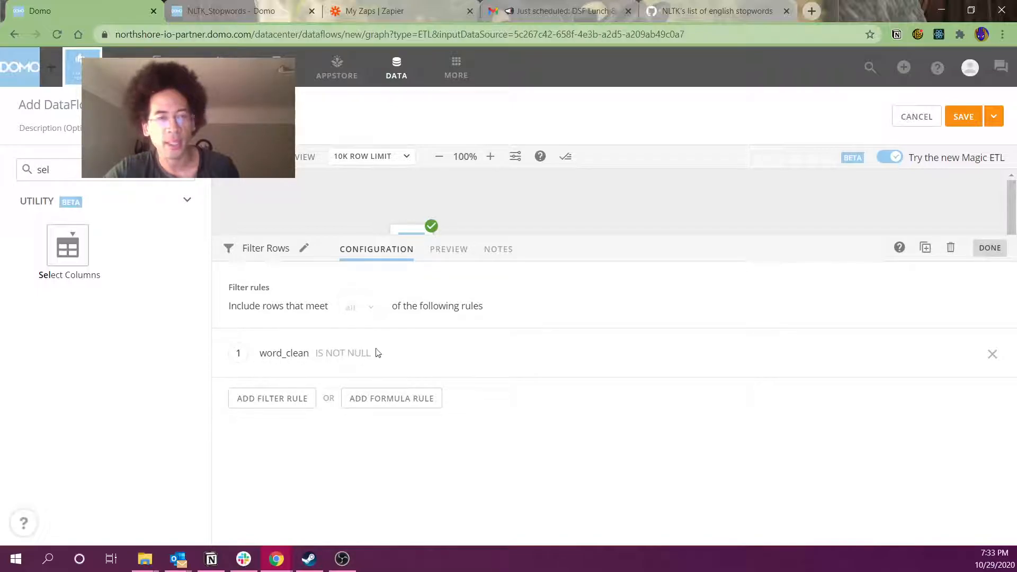
# Preview Add Formula 3's output and return to the dataflow graph
pyautogui.click(545, 216)
pyautogui.click(304, 345)
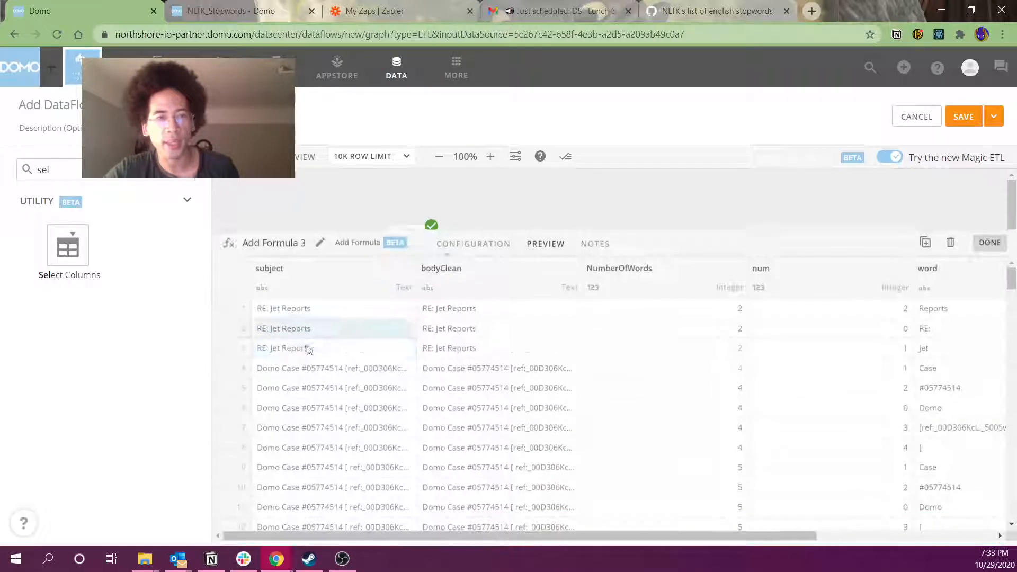
pyautogui.moveTo(804, 542); pyautogui.dragTo(1012, 535)
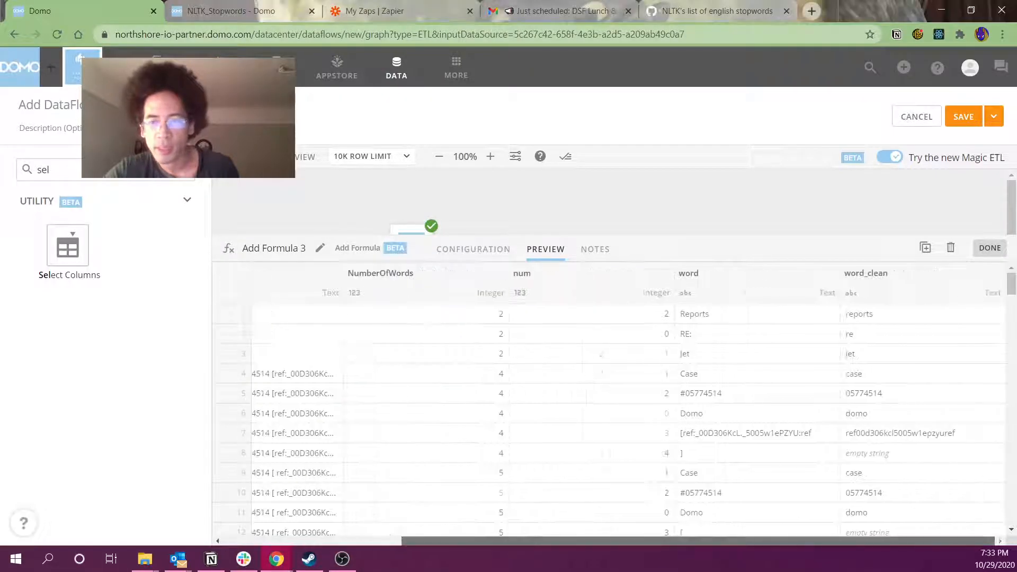
pyautogui.click(399, 217)
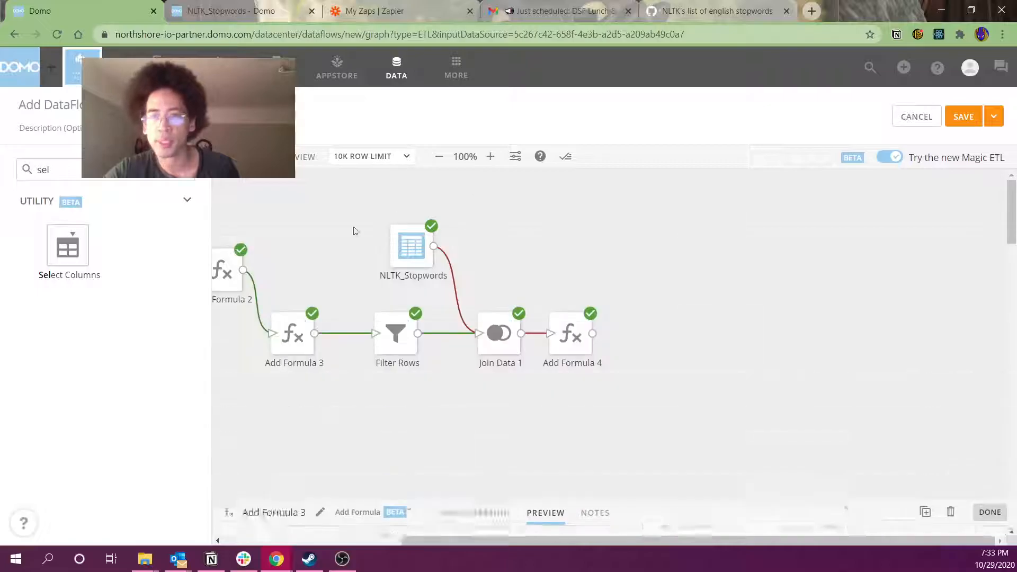
# Change the Filter Rows rule to word_clean does not equal an empty string
pyautogui.click(395, 333)
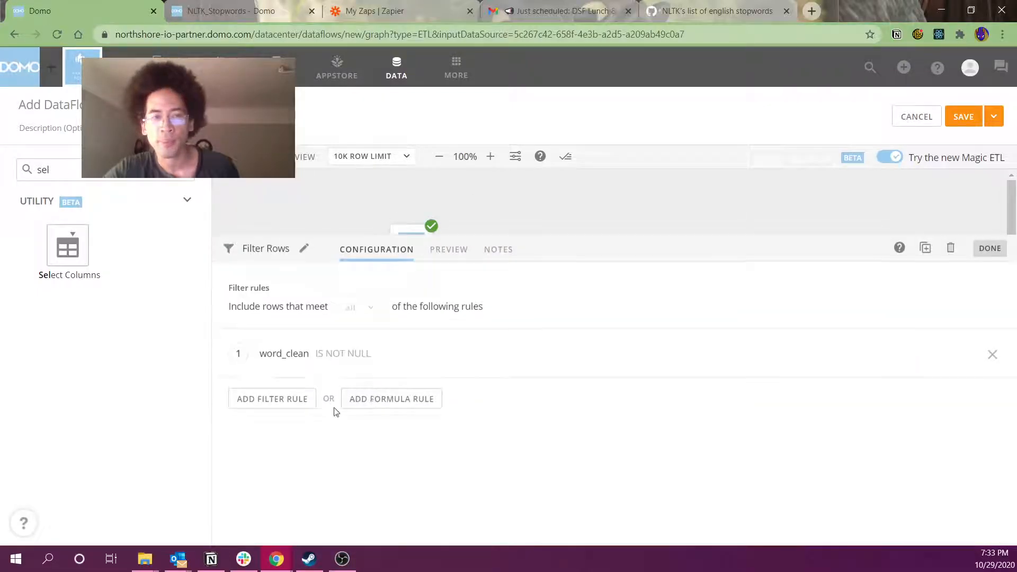
pyautogui.click(300, 356)
pyautogui.scroll(-1, 289, 445)
pyautogui.click(297, 481)
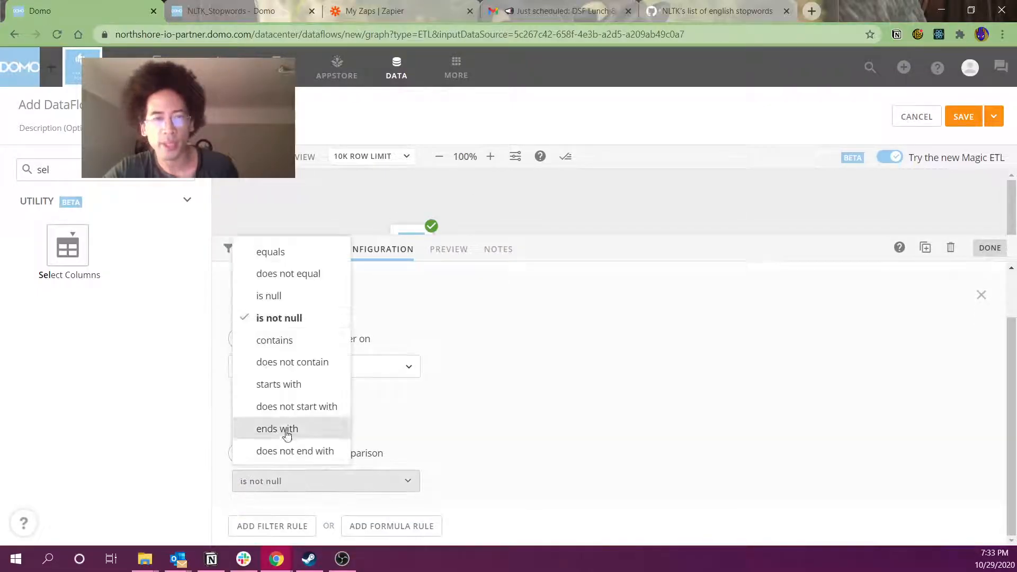
pyautogui.click(299, 274)
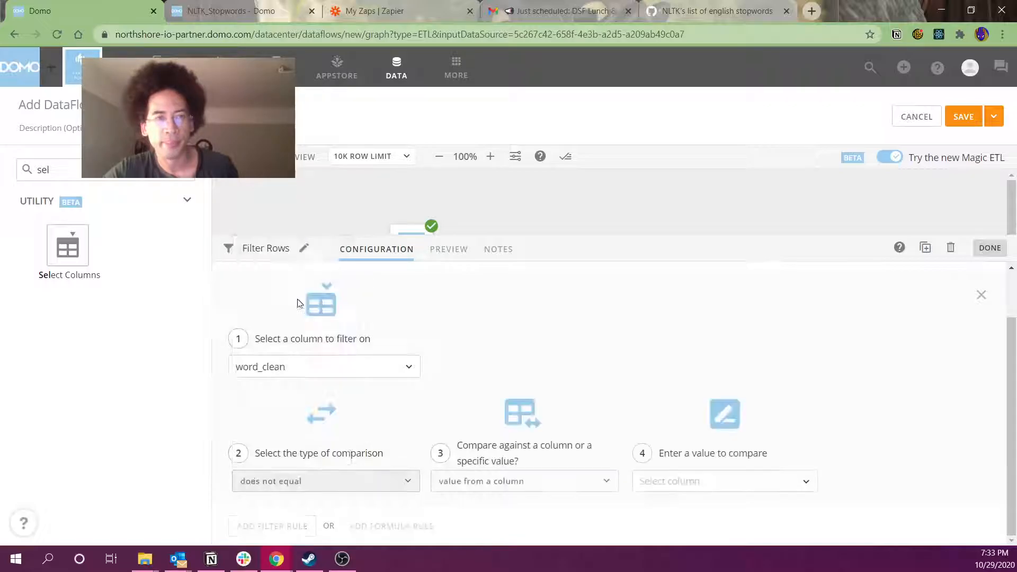
pyautogui.click(528, 482)
pyautogui.click(498, 449)
pyautogui.click(671, 480)
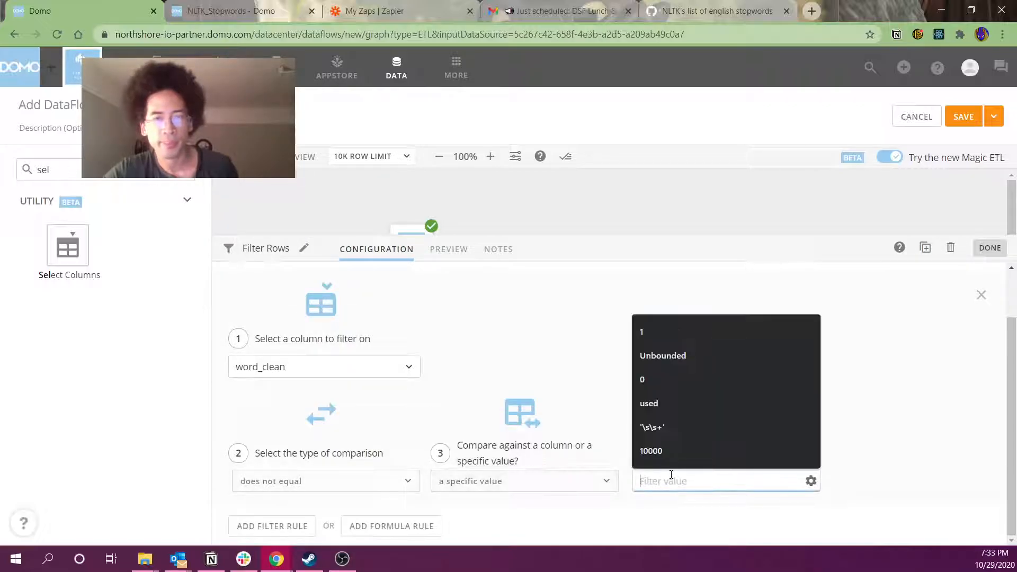
pyautogui.write("''")
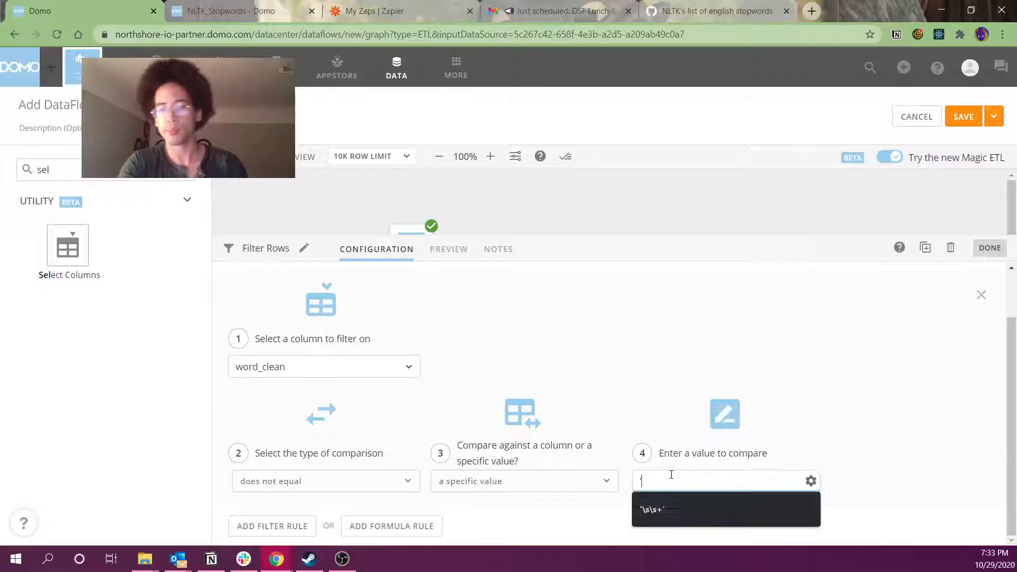
pyautogui.click(811, 481)
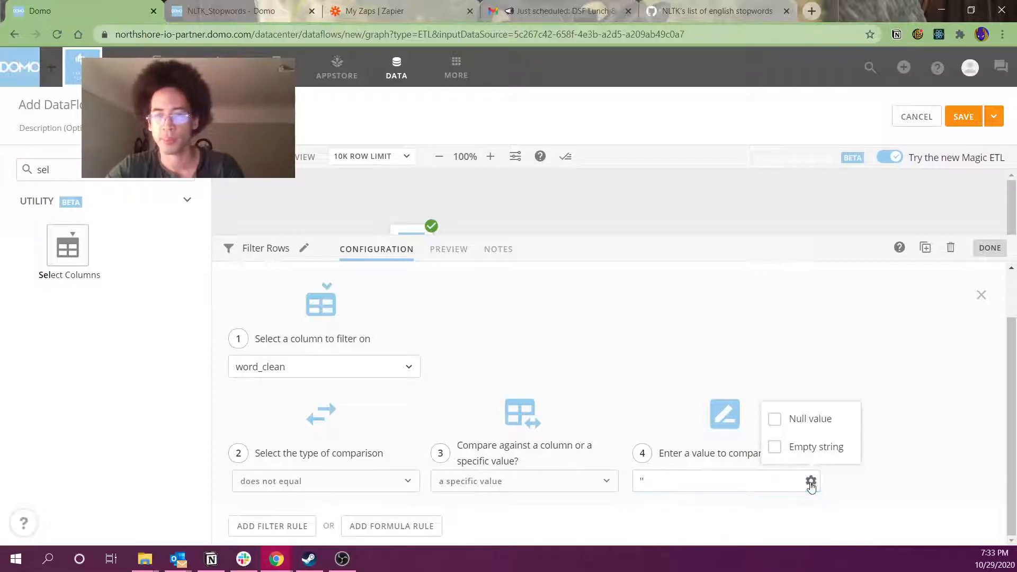
pyautogui.click(774, 447)
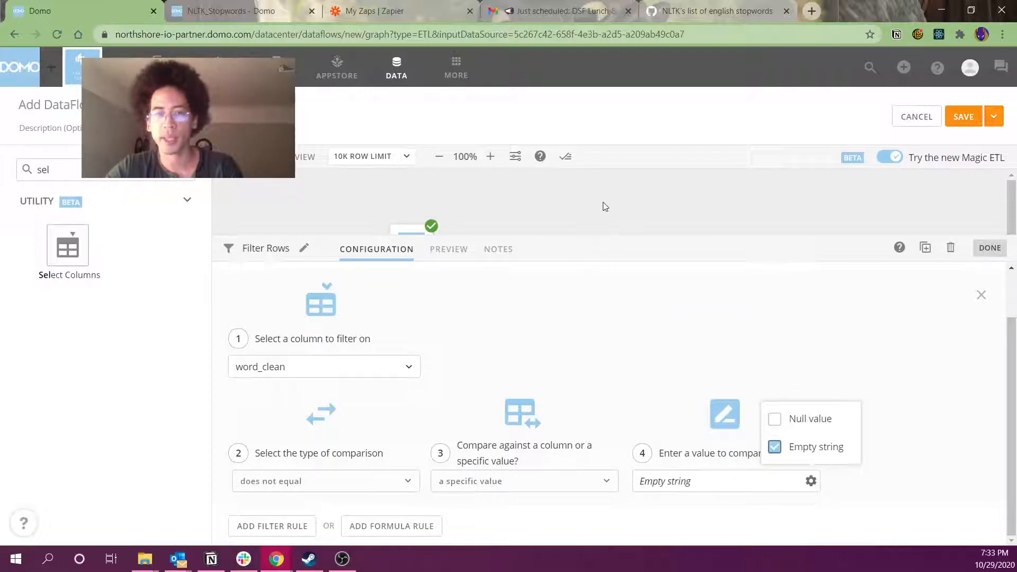
pyautogui.click(602, 205)
# Add a Select Columns 1 step fed by Add Formula 4's output
pyautogui.moveTo(585, 344); pyautogui.dragTo(600, 265)
pyautogui.doubleClick(43, 170)
pyautogui.moveTo(67, 244); pyautogui.dragTo(698, 208)
pyautogui.moveTo(609, 256); pyautogui.dragTo(669, 262)
# Add all columns to Select Columns 1, drop Column and subject, and rename bodyClean to body
pyautogui.click(410, 385)
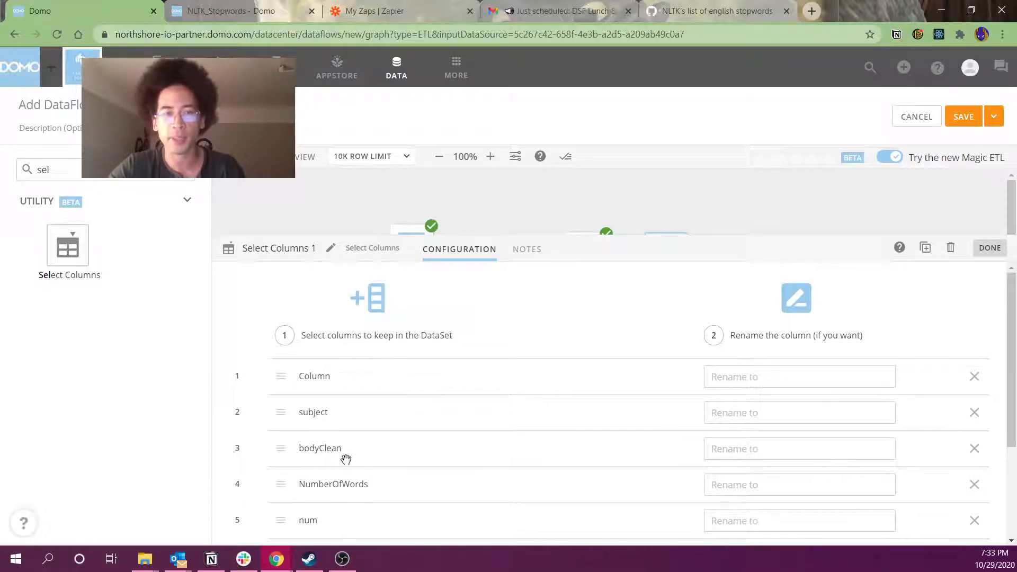
pyautogui.click(973, 378)
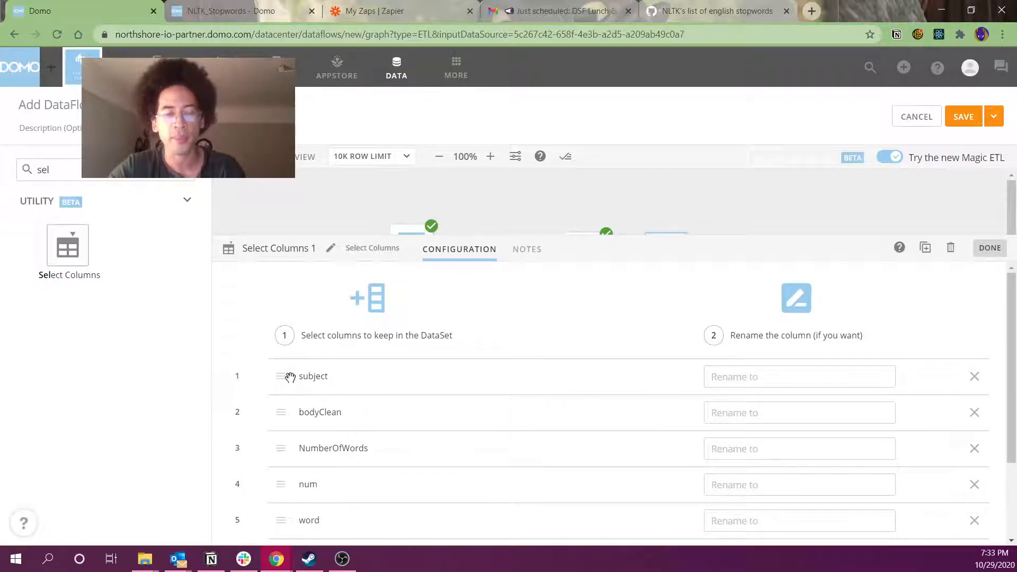
pyautogui.click(973, 377)
pyautogui.click(763, 368)
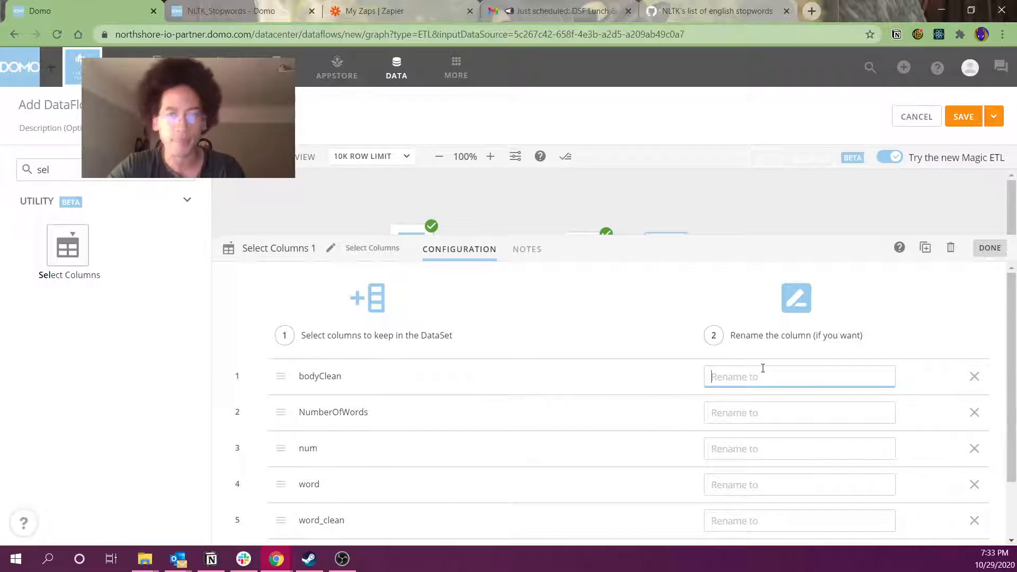
pyautogui.write('sentence')
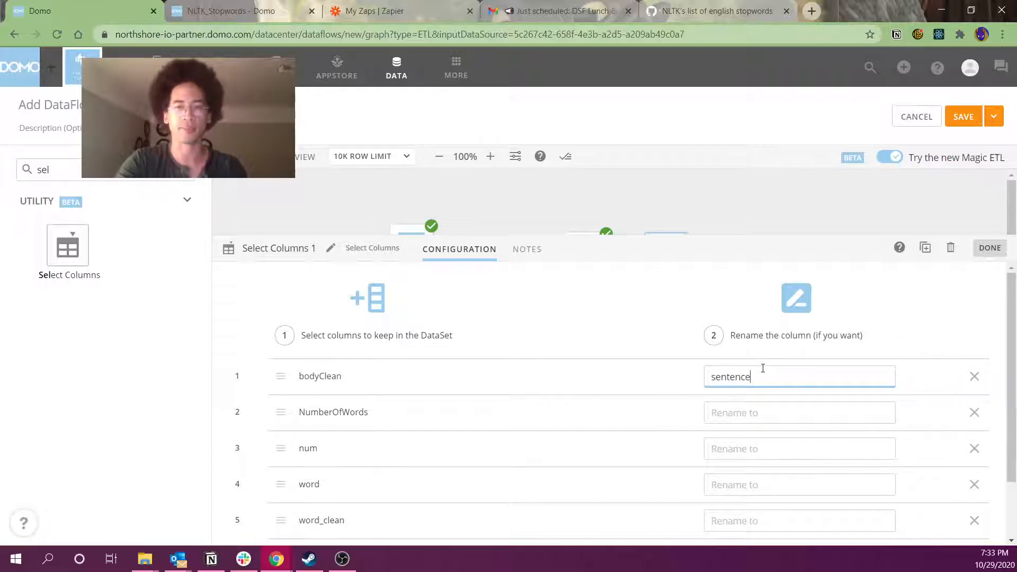
pyautogui.write('a')
pyautogui.hotkey('ctrl', 'a')
pyautogui.write('bod')
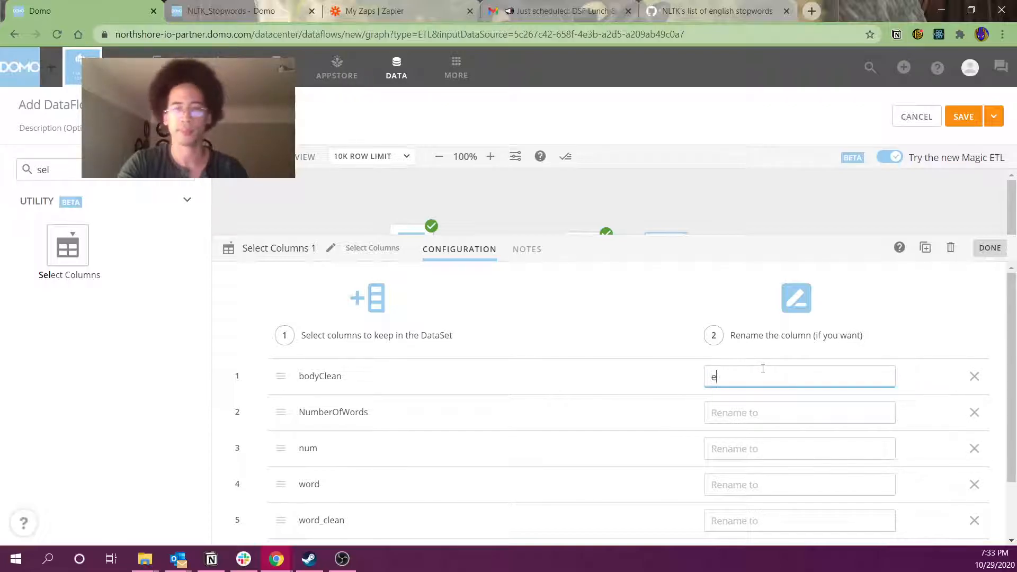
# Rename NumberOfWords to total wordcount and num to nth_word
pyautogui.click(767, 408)
pyautogui.write('words in sentencce')
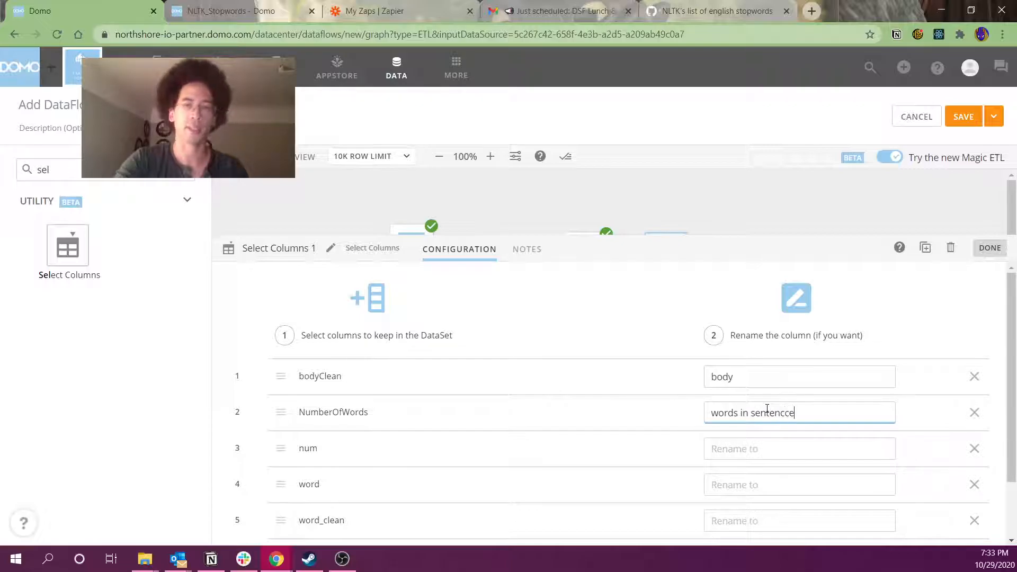
pyautogui.hotkey('ctrl', 'a')
pyautogui.write('total wordcoun')
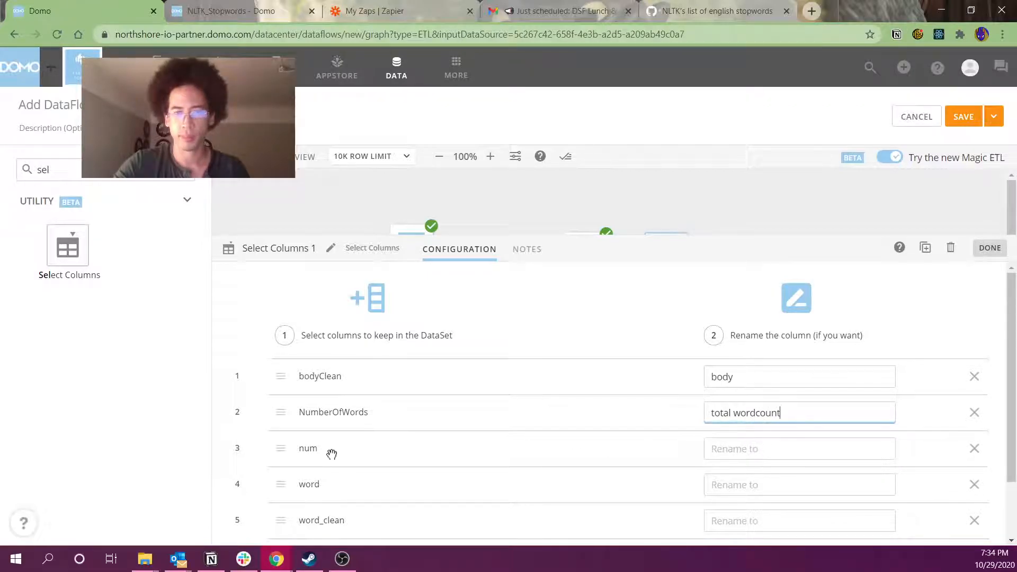
pyautogui.click(846, 447)
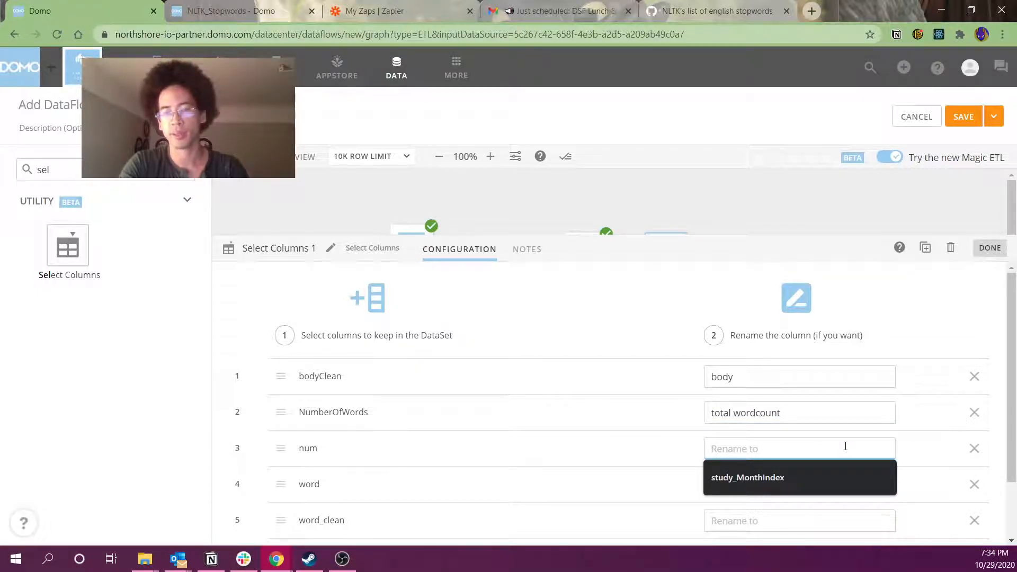
pyautogui.write('nu')
pyautogui.press('BackSpace')
pyautogui.press('BackSpace')
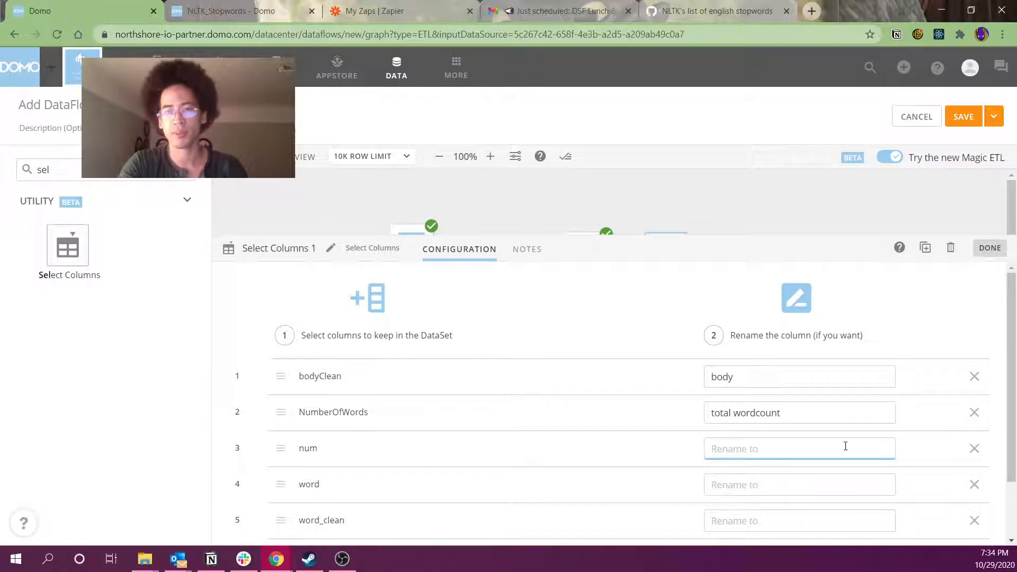
pyautogui.write('nth_word')
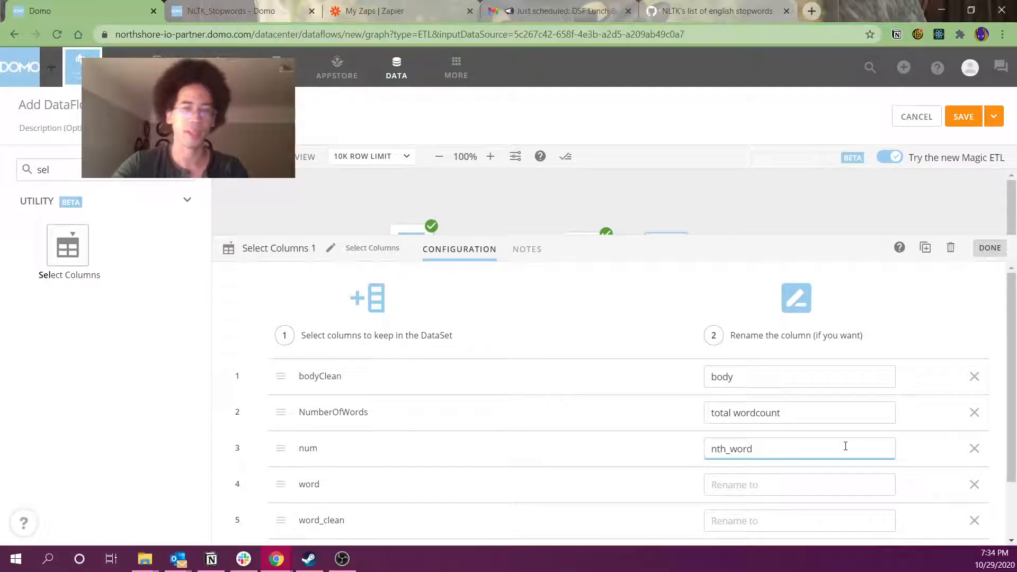
# Run a preview of the dataflow
pyautogui.click(811, 485)
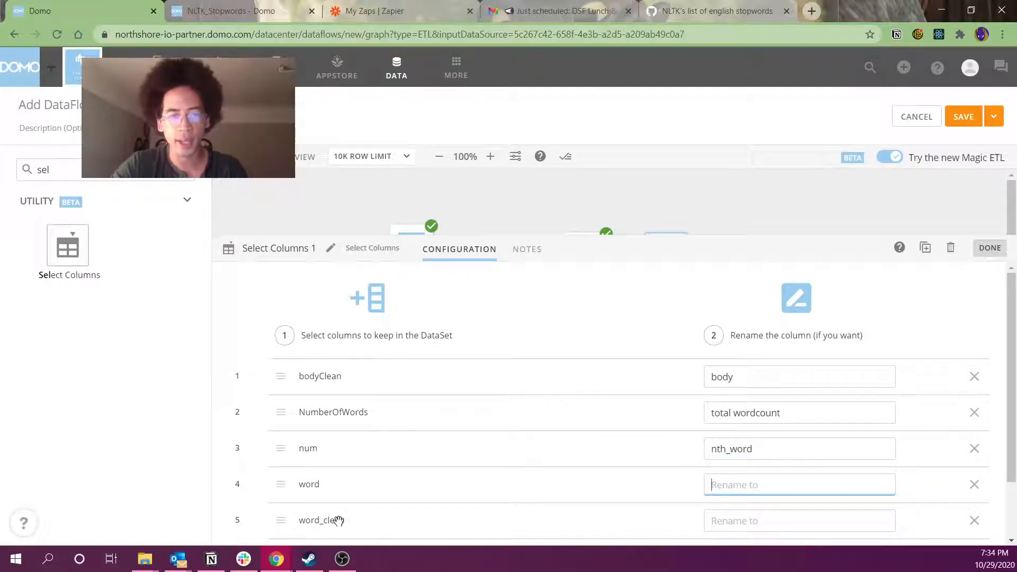
pyautogui.scroll(-2, 821, 483)
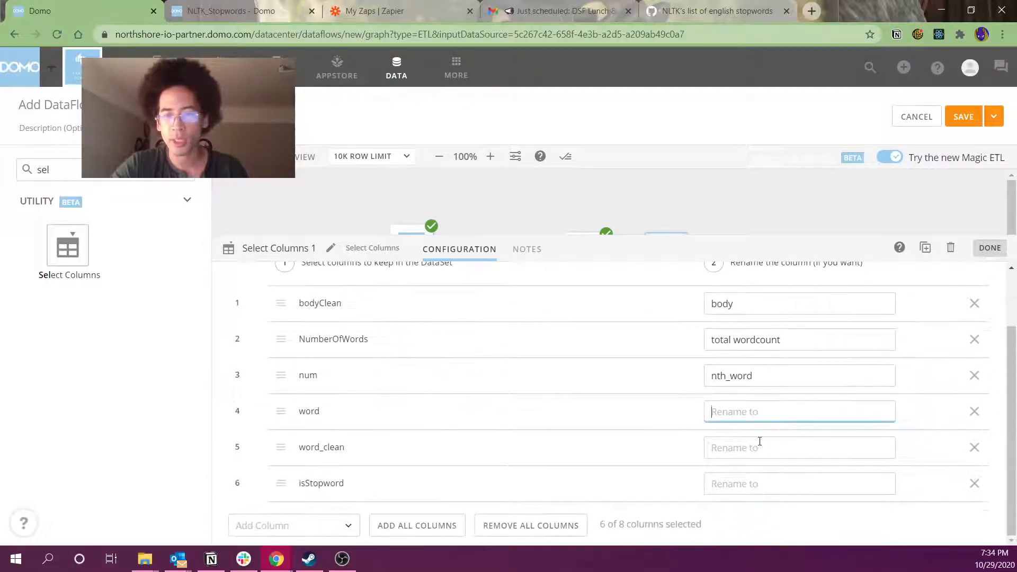
pyautogui.click(284, 157)
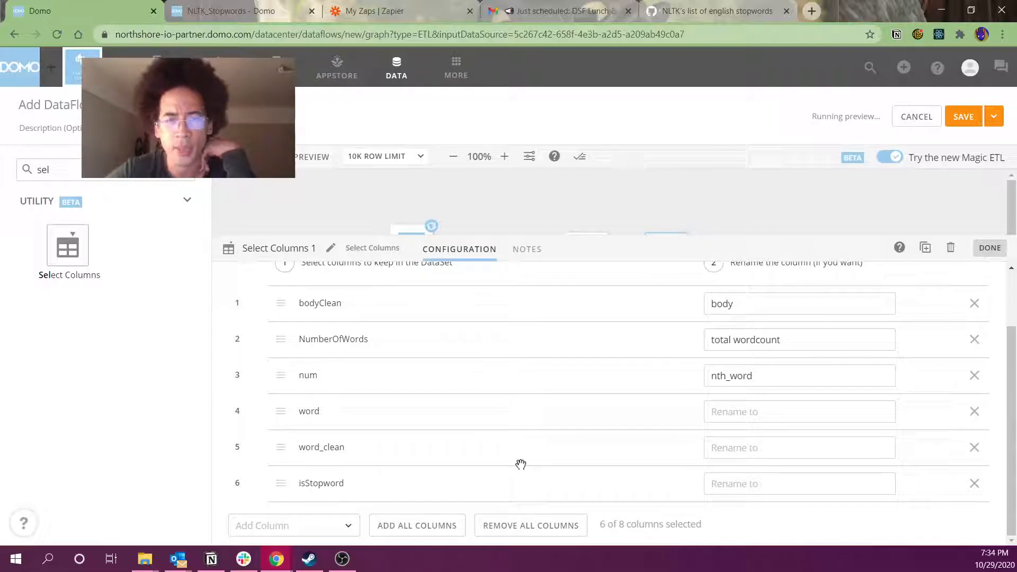
# Open the Select Columns 1 preview and compare the body text with the words and cleaned words
pyautogui.click(541, 251)
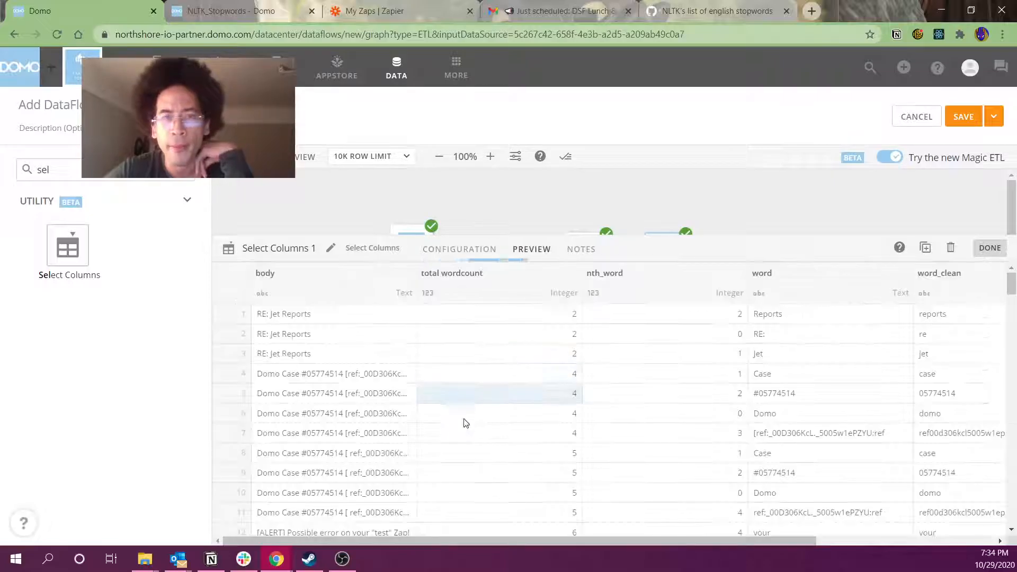
pyautogui.moveTo(347, 314); pyautogui.dragTo(332, 361)
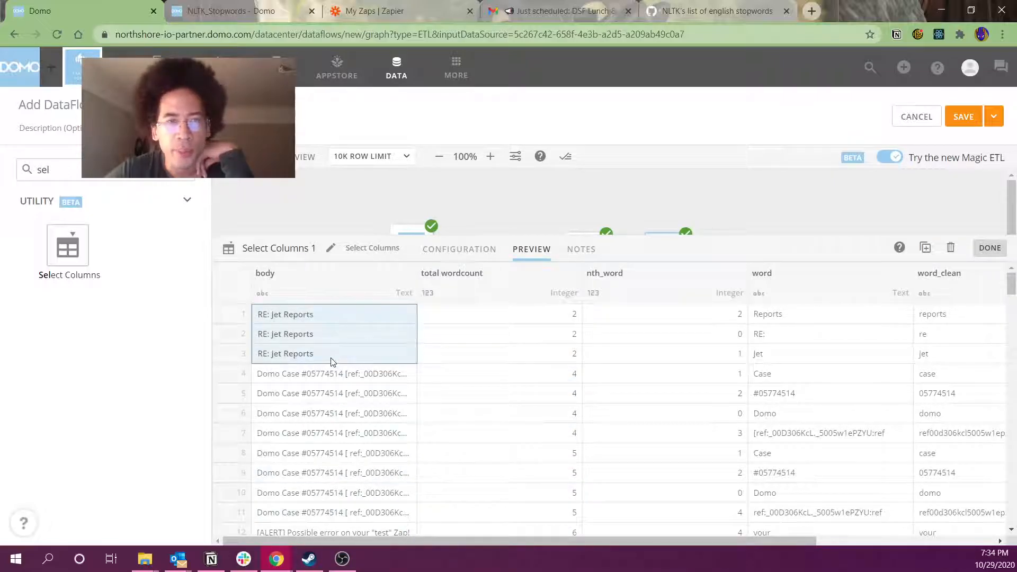
pyautogui.moveTo(755, 314); pyautogui.dragTo(764, 352)
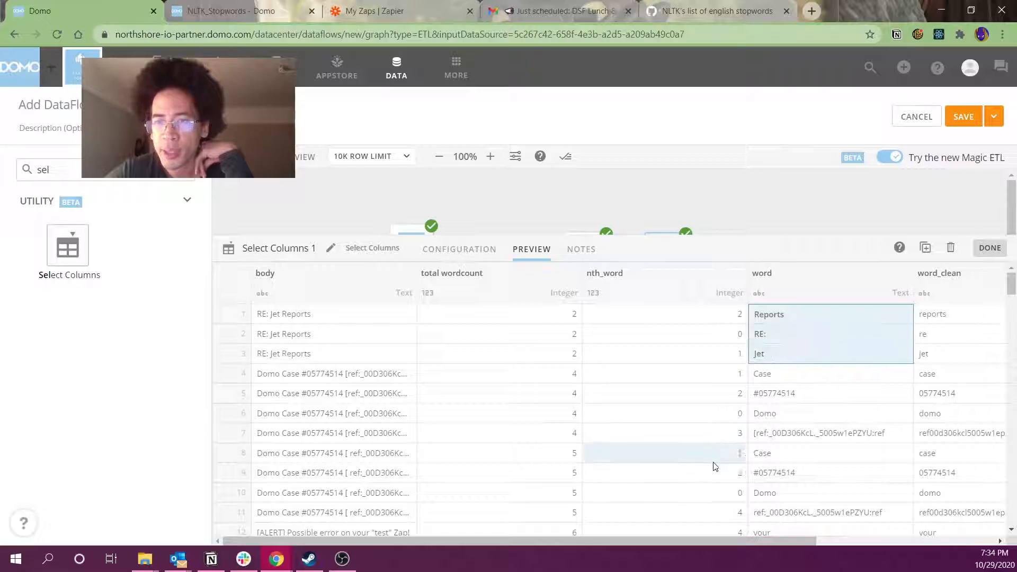
pyautogui.moveTo(681, 541); pyautogui.dragTo(829, 545)
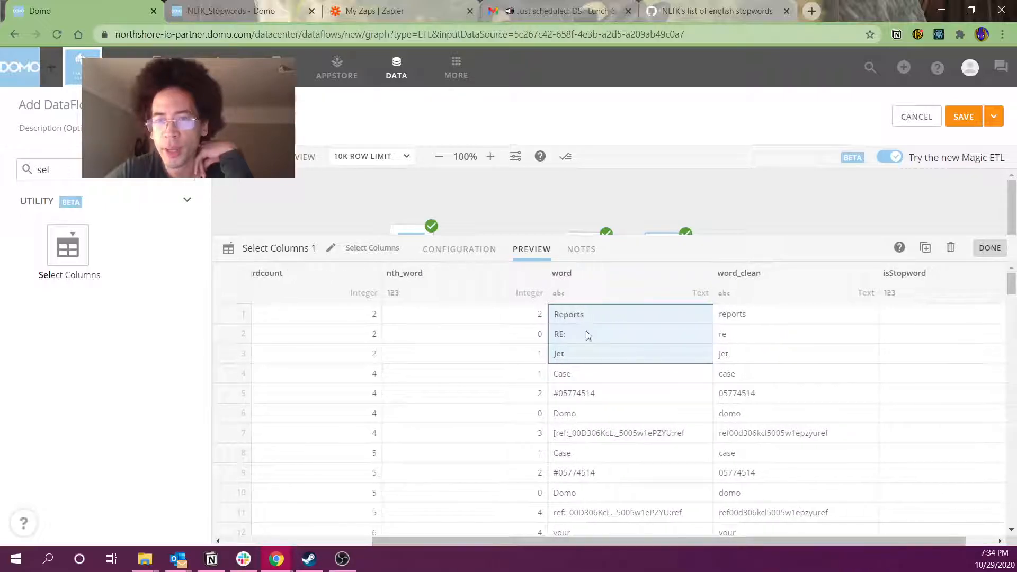
pyautogui.moveTo(754, 316); pyautogui.dragTo(860, 550)
pyautogui.moveTo(933, 379); pyautogui.dragTo(536, 471)
# Browse the rows for cleaned words like domo and alert, then reveal the dataflow graph
pyautogui.scroll(-1, 940, 454)
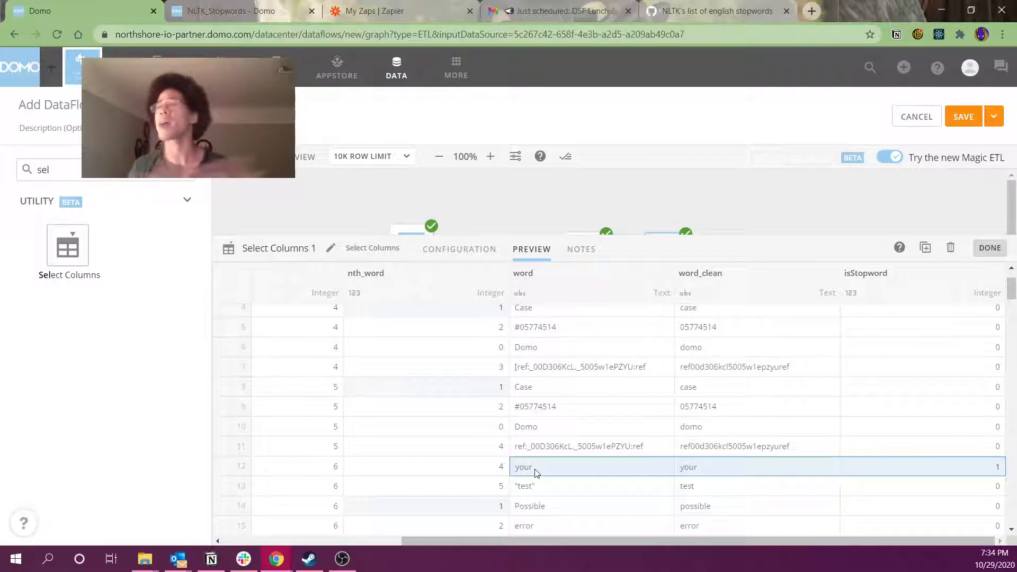
pyautogui.click(701, 429)
pyautogui.scroll(-3, 702, 431)
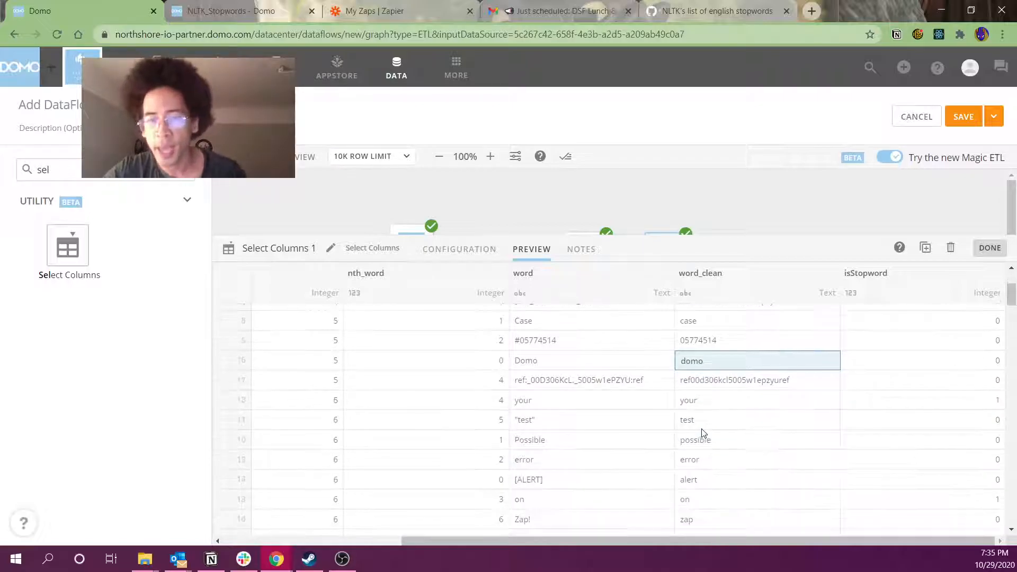
pyautogui.click(721, 422)
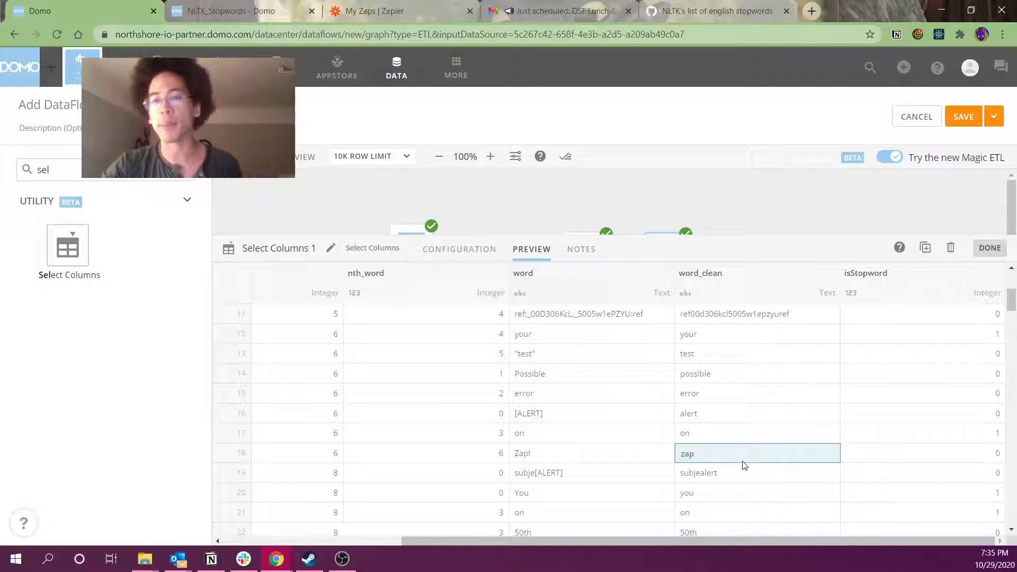
pyautogui.scroll(-1, 744, 465)
pyautogui.scroll(-1, 744, 464)
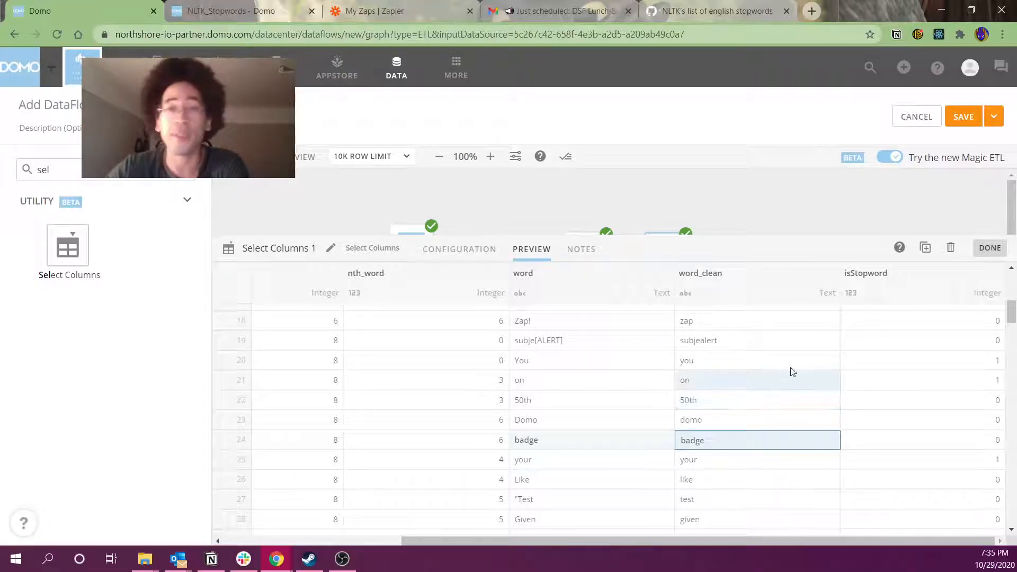
pyautogui.moveTo(833, 239); pyautogui.dragTo(796, 397)
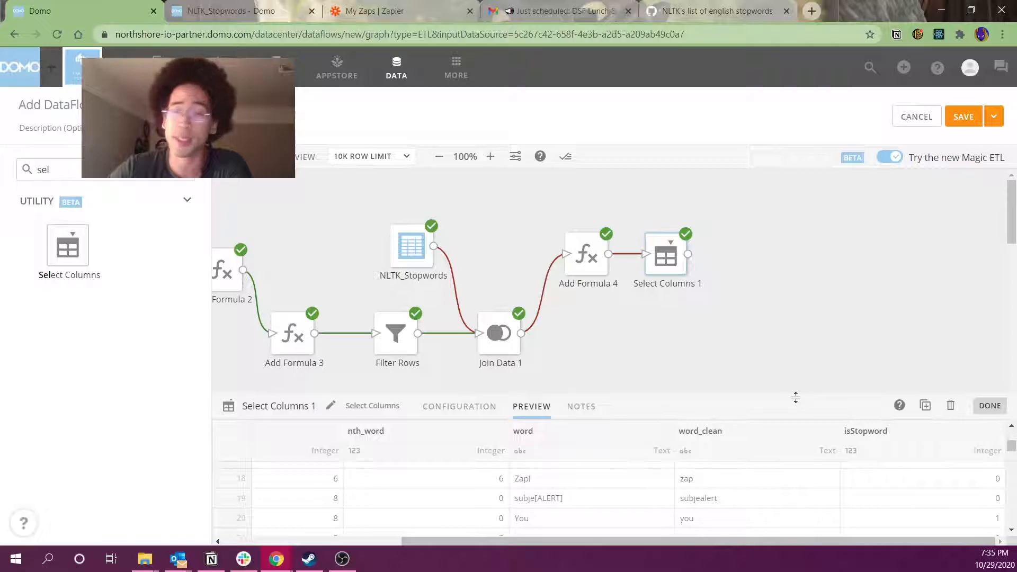
# Close the Select Columns 1 preview, select the zapeier_email_2 node, and switch to Zapier's My Zaps
pyautogui.moveTo(697, 541); pyautogui.dragTo(220, 543)
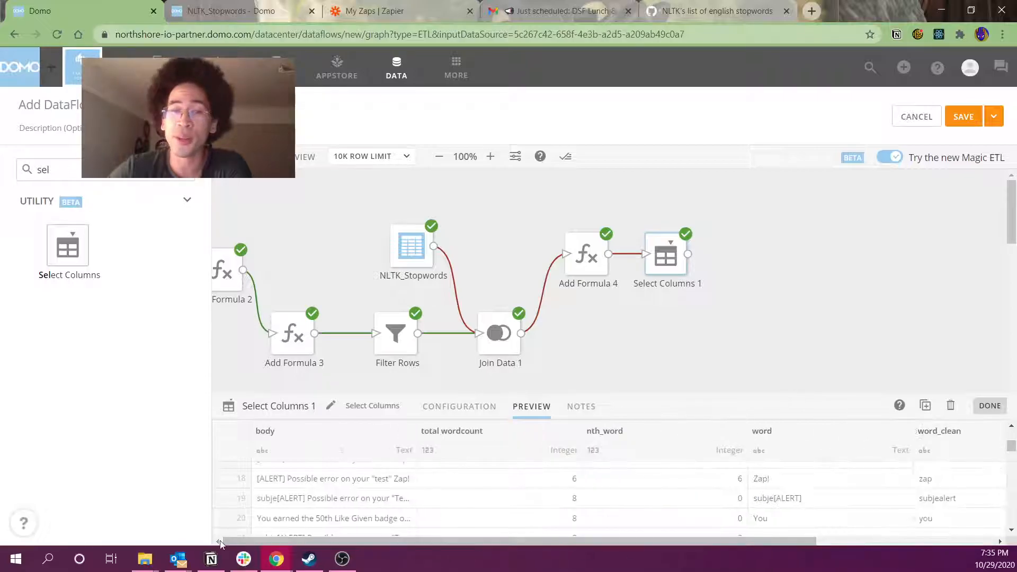
pyautogui.click(300, 286)
pyautogui.moveTo(365, 537); pyautogui.dragTo(189, 543)
pyautogui.moveTo(234, 334); pyautogui.dragTo(321, 466)
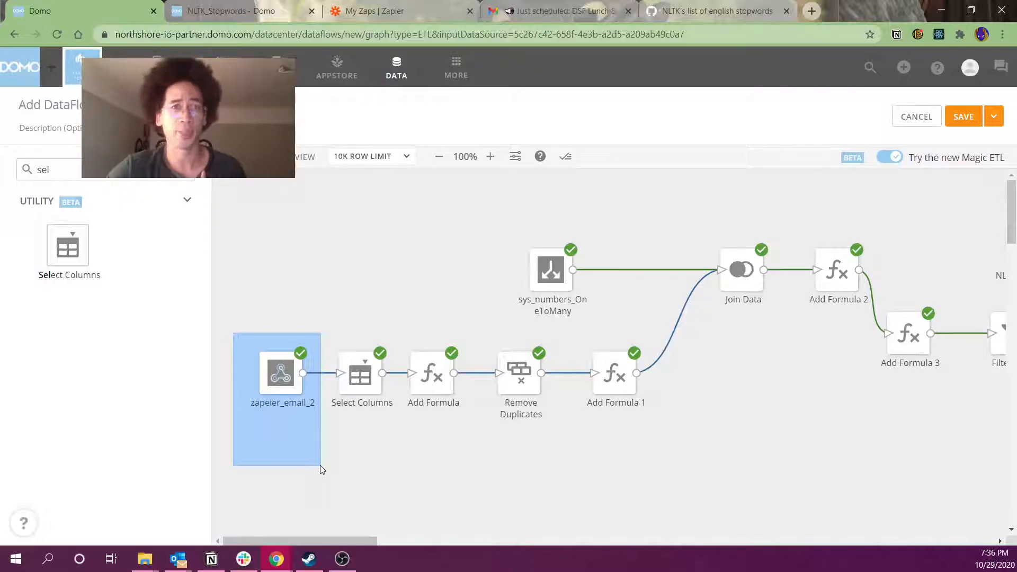
pyautogui.moveTo(322, 470); pyautogui.dragTo(321, 469)
pyautogui.click(421, 13)
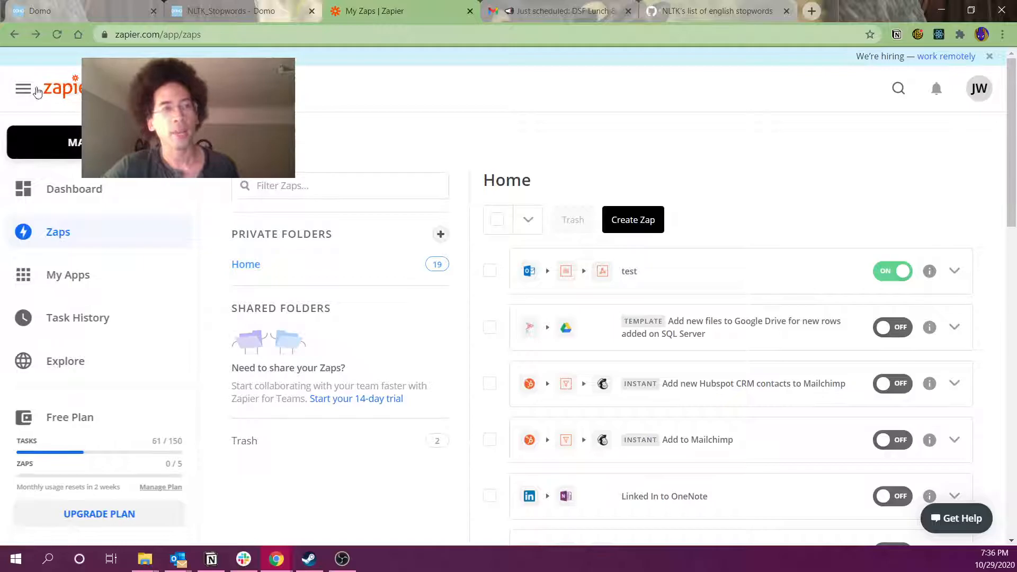
# Open the 'test' zap and inspect its Remove HTML Tags Text step and the POST step
pyautogui.click(725, 273)
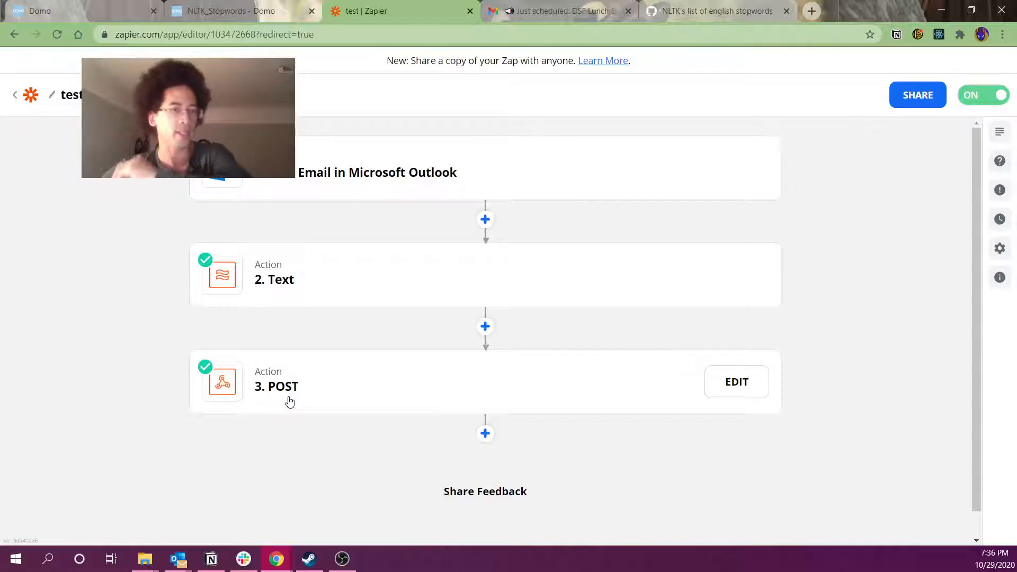
pyautogui.click(390, 300)
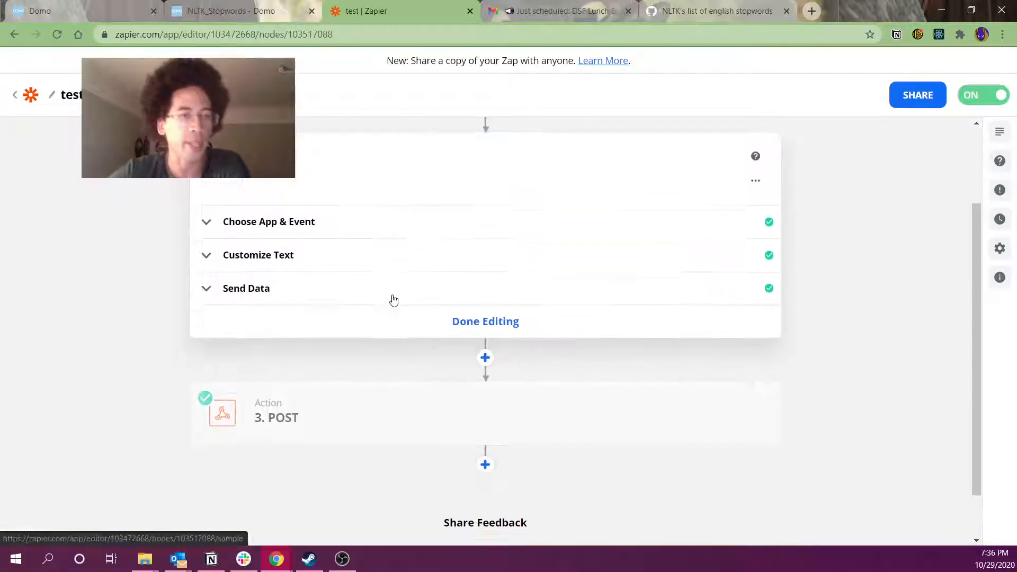
pyautogui.click(275, 290)
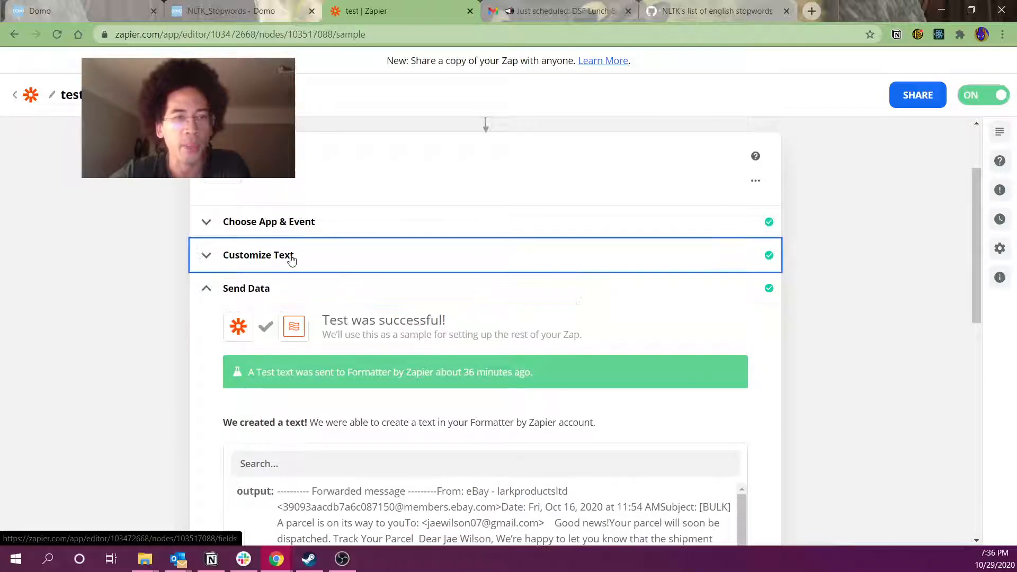
pyautogui.click(291, 259)
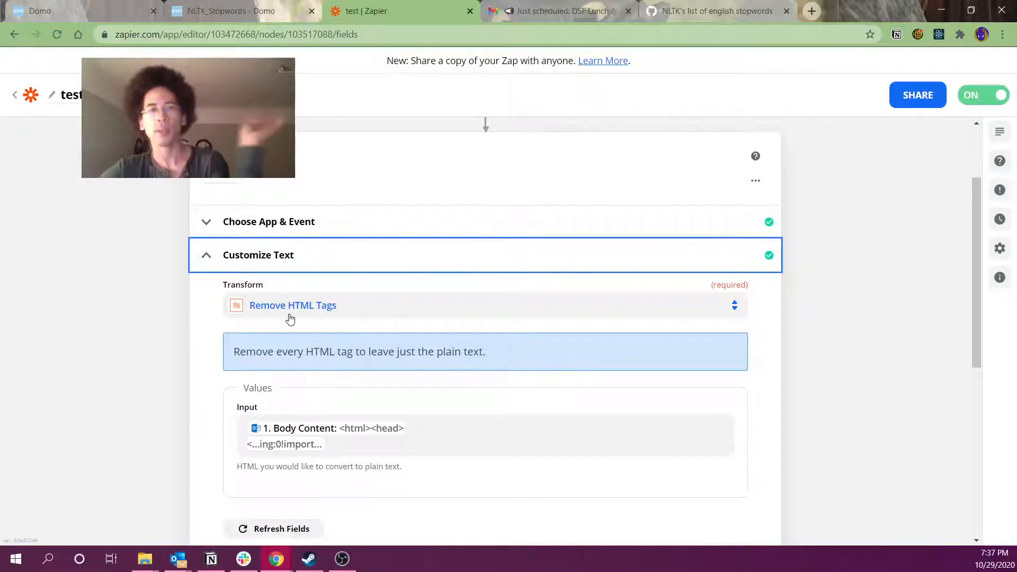
pyautogui.scroll(-5, 239, 300)
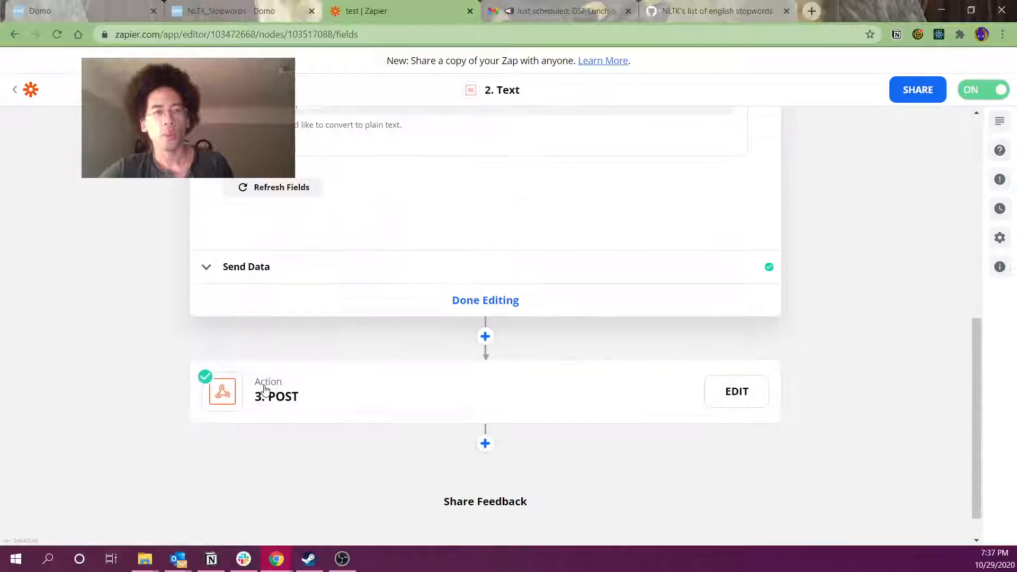
pyautogui.click(261, 393)
# Expand the POST step's request settings and review its URL, Data and Unflatten options
pyautogui.click(294, 304)
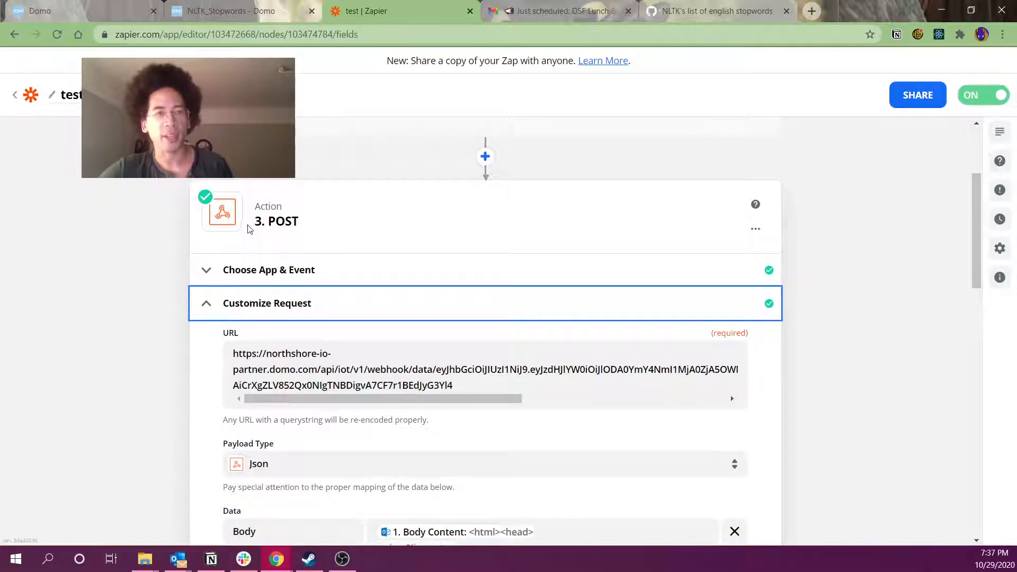
pyautogui.scroll(-4, 159, 318)
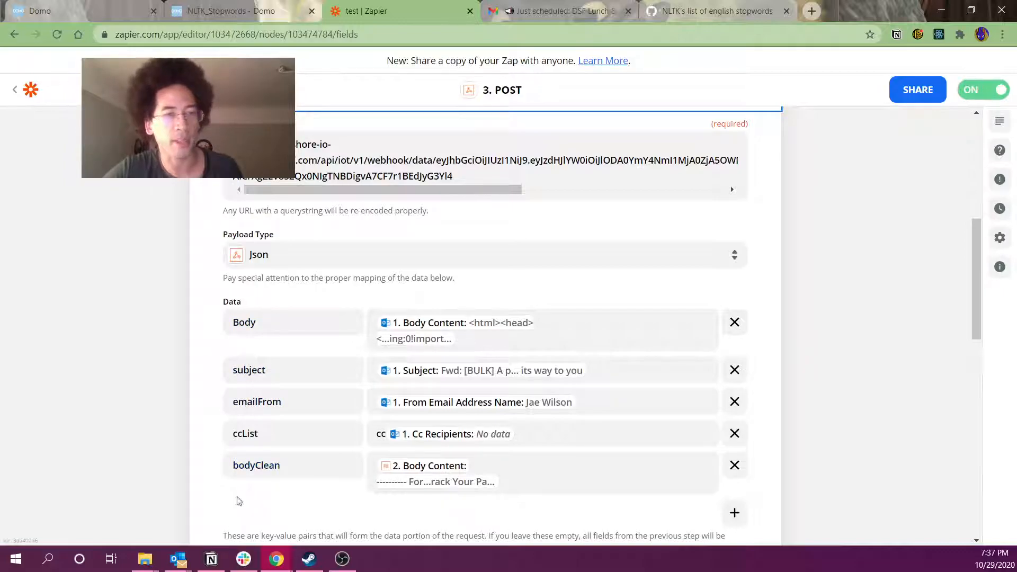
pyautogui.scroll(-4, 250, 474)
pyautogui.scroll(-7, 250, 483)
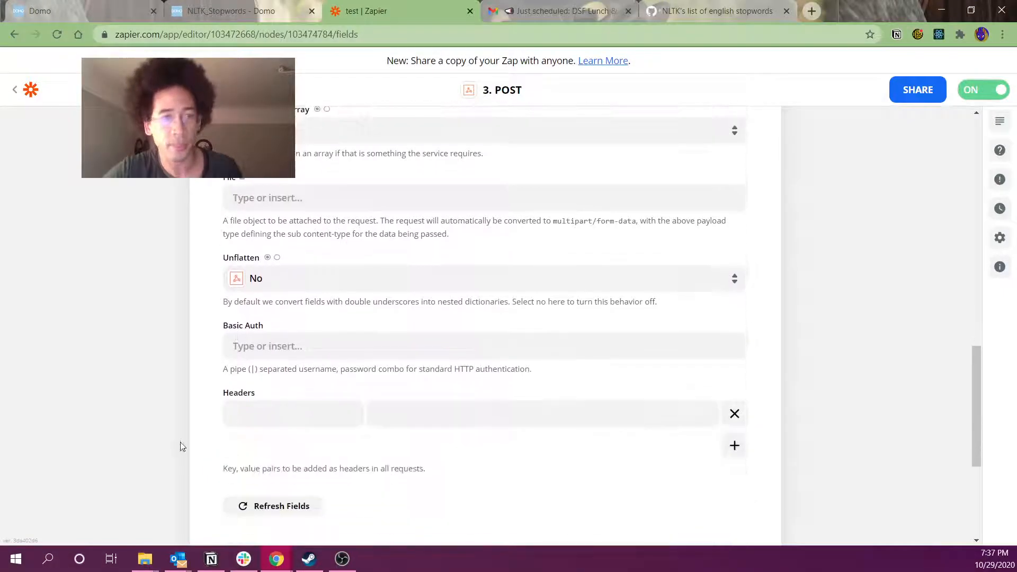
pyautogui.moveTo(176, 263); pyautogui.dragTo(409, 300)
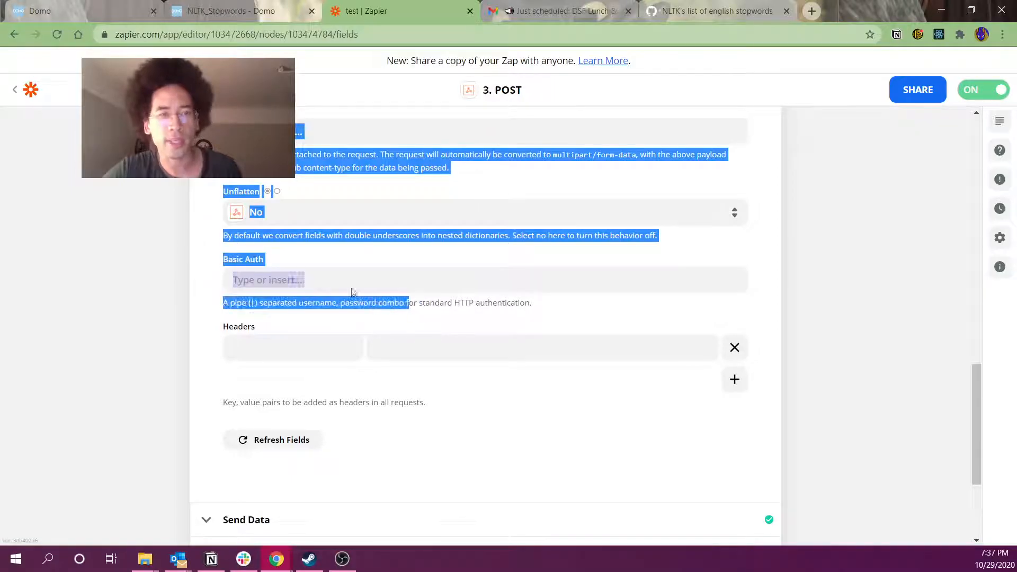
pyautogui.click(192, 275)
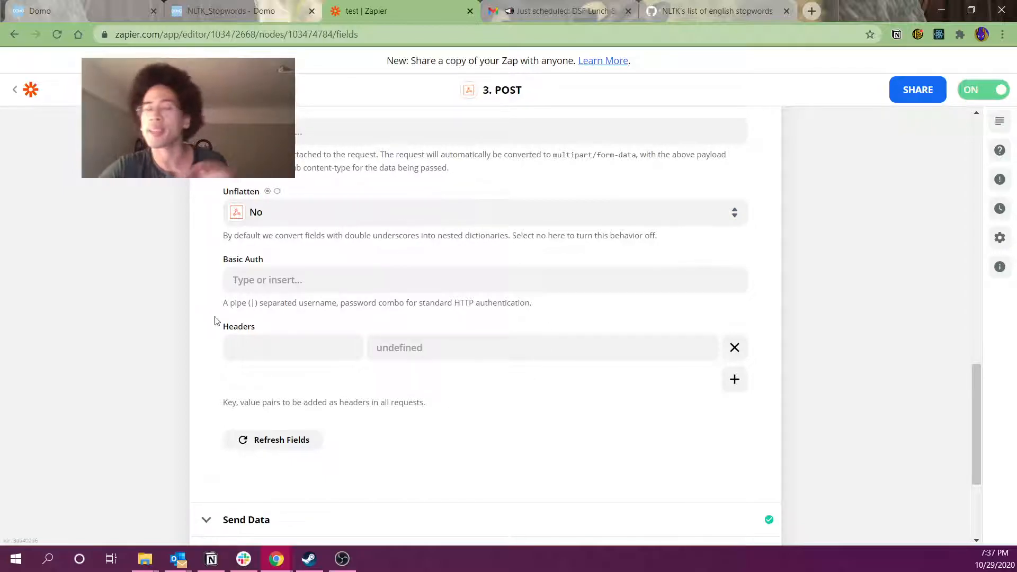
# Review the Headers and the successful webhook test result, then return to the Domo dataflow
pyautogui.scroll(-3, 217, 321)
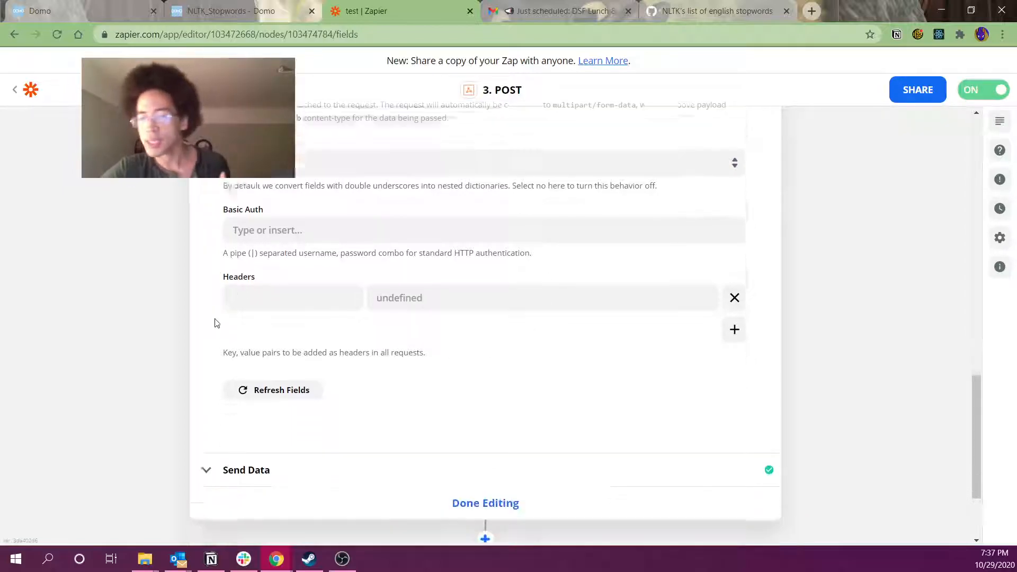
pyautogui.scroll(15, 223, 331)
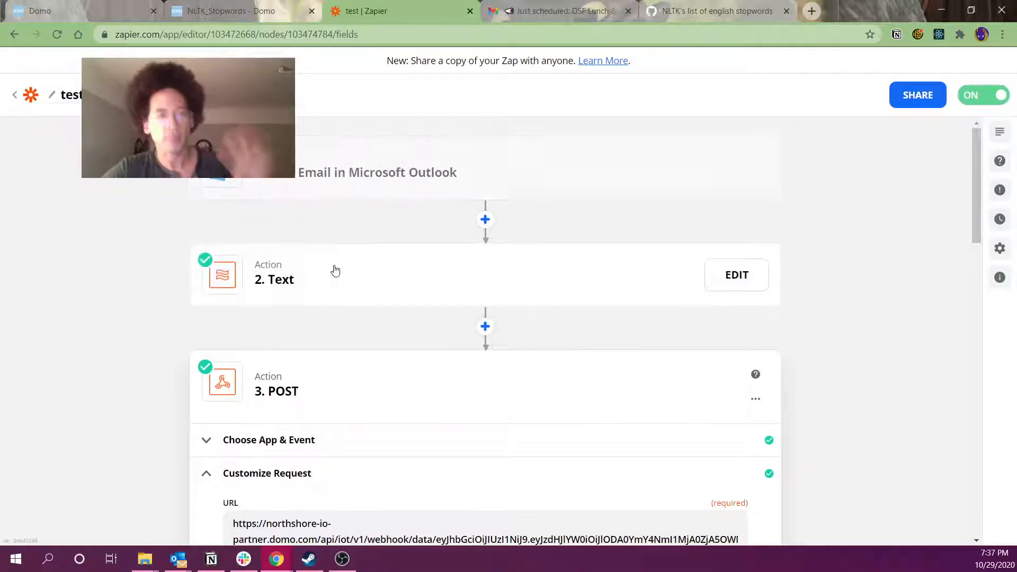
pyautogui.scroll(-15, 334, 270)
pyautogui.scroll(-3, 358, 381)
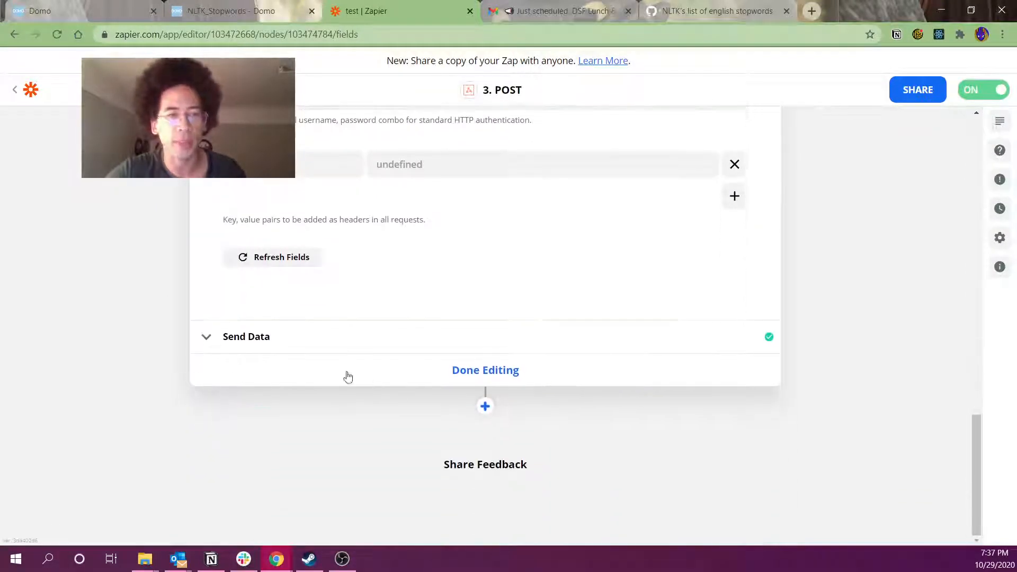
pyautogui.click(276, 345)
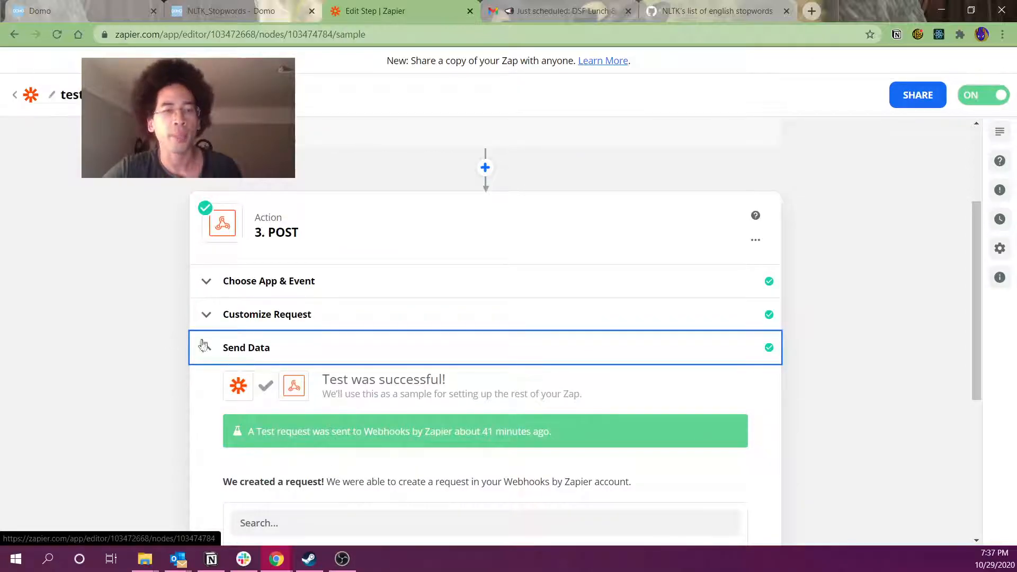
pyautogui.click(108, 5)
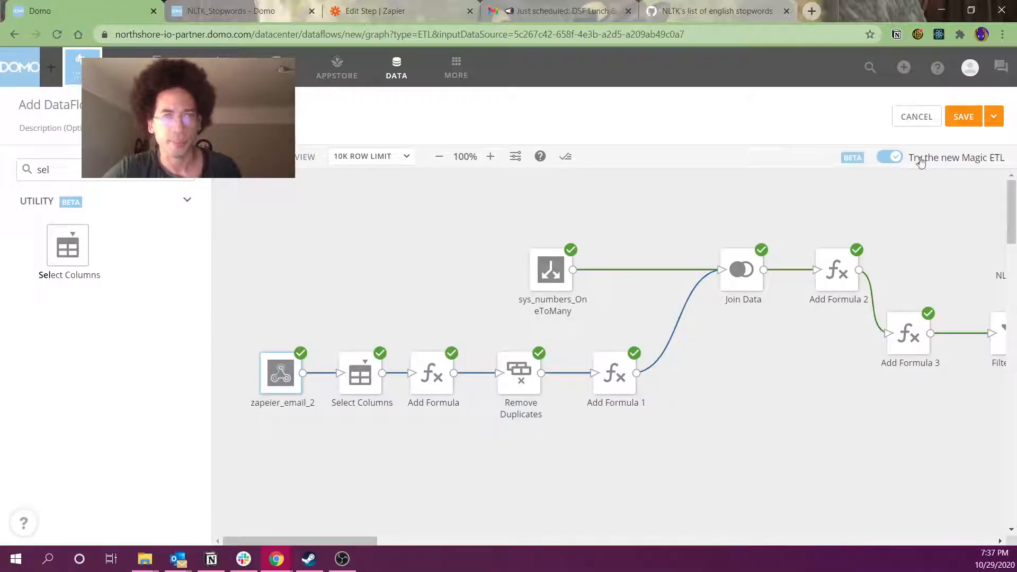
# Cancel out of the dataflow editor without saving and open the zapeier_email_2 dataset
pyautogui.click(915, 116)
pyautogui.click(572, 121)
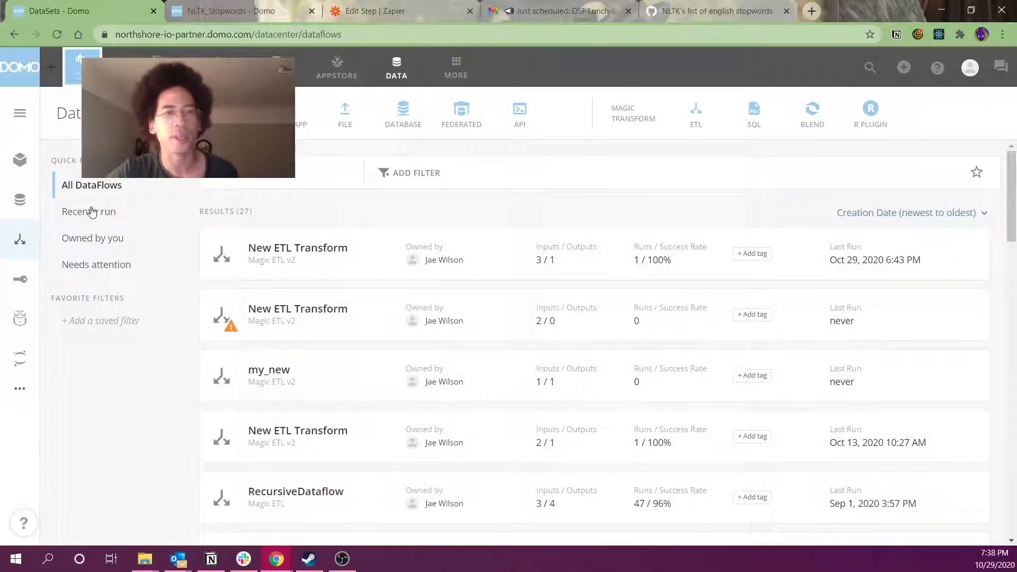
pyautogui.click(21, 200)
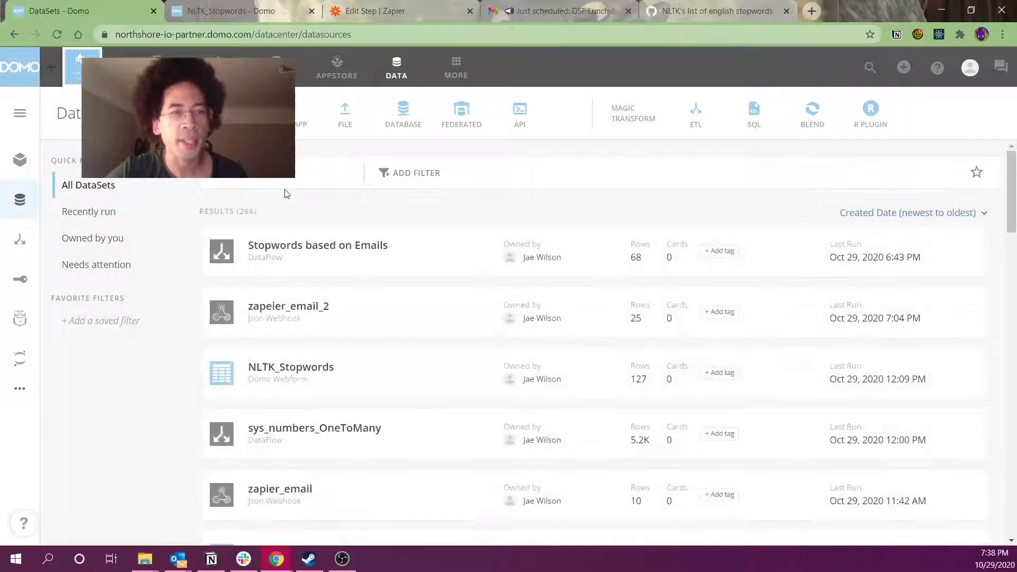
pyautogui.click(265, 308)
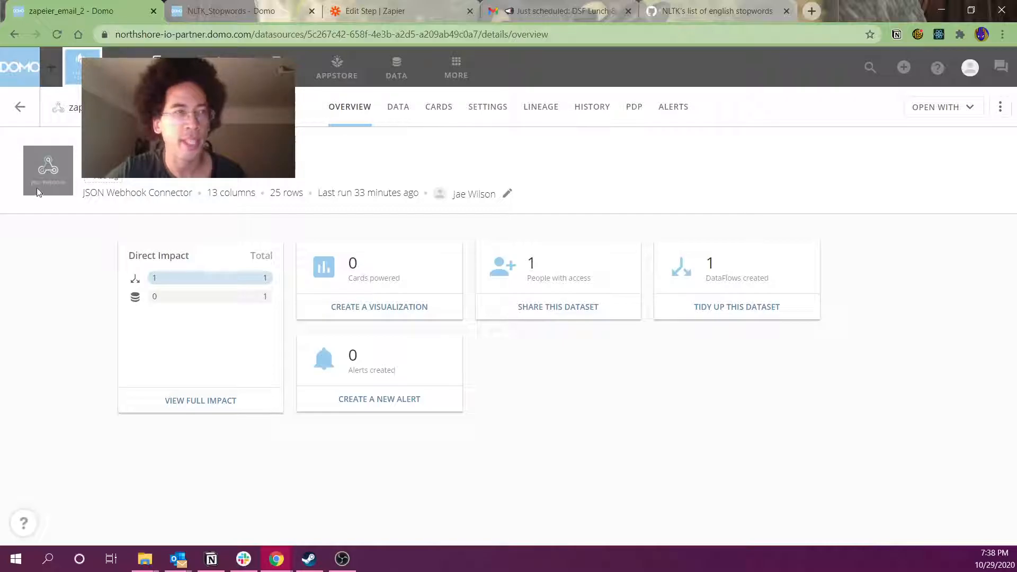
# Open zapeier_email_2's SETTINGS and browse the data preview's bodyClean email text across batches
pyautogui.click(487, 107)
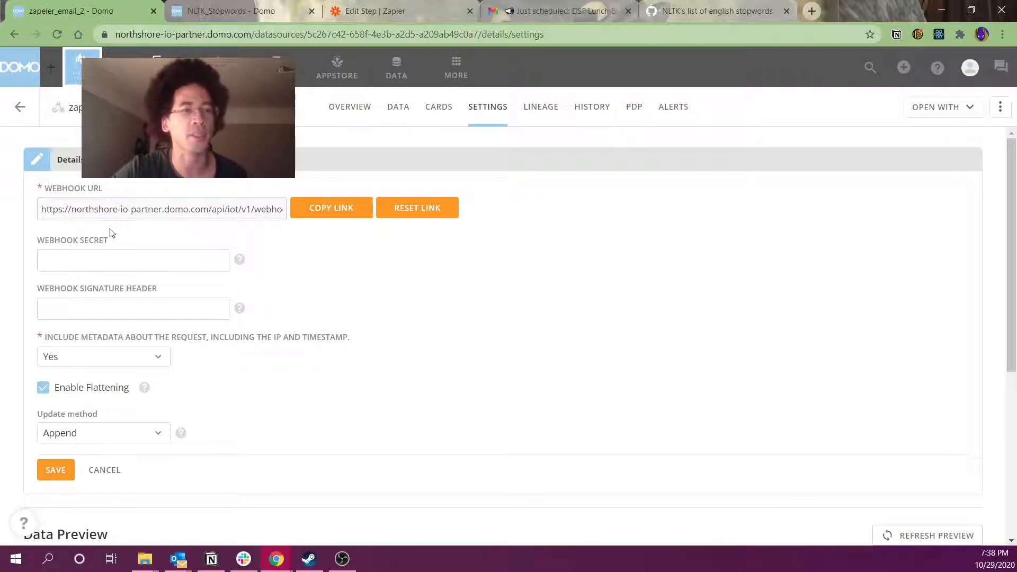
pyautogui.scroll(-3, 231, 334)
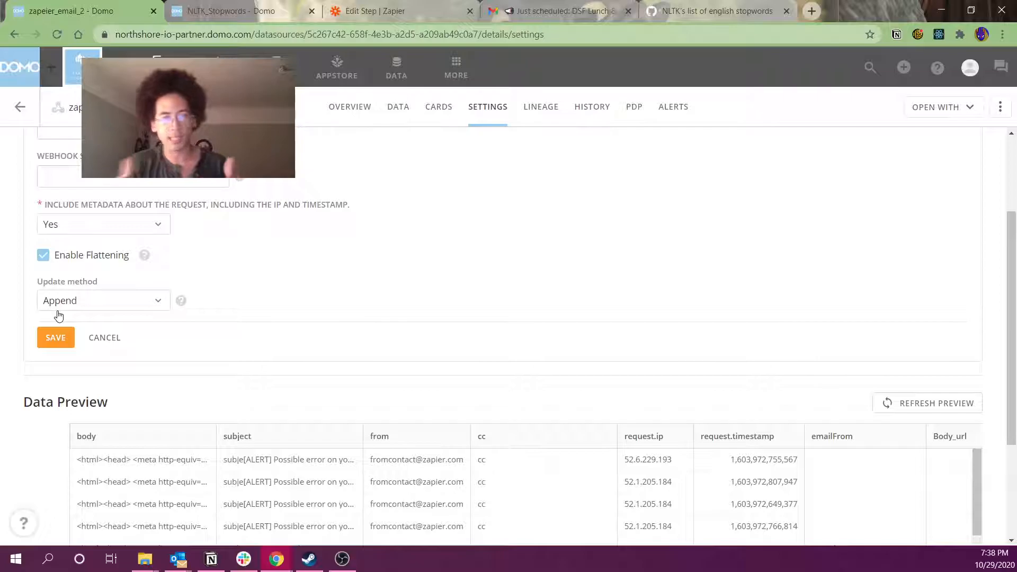
pyautogui.scroll(-3, 488, 286)
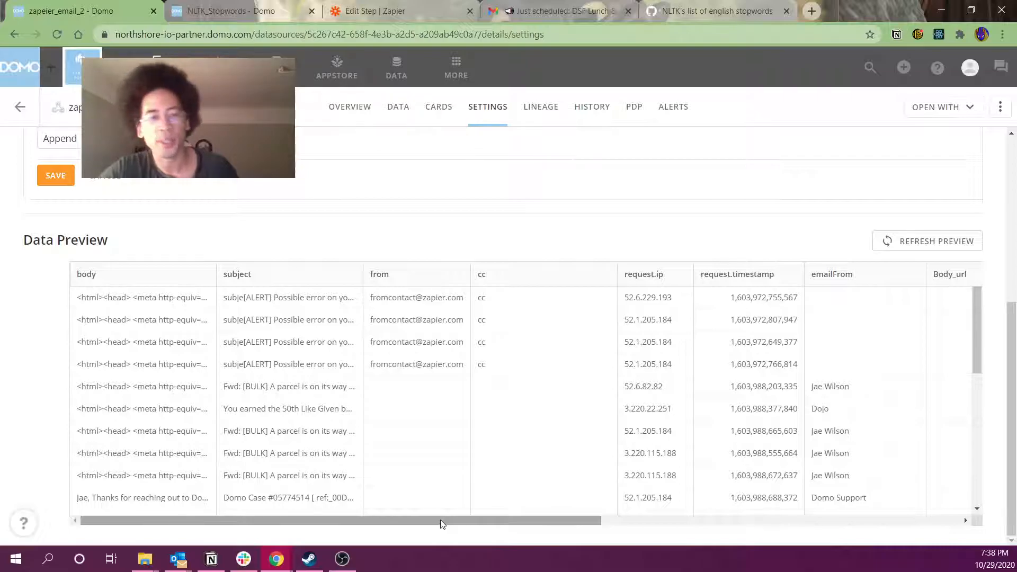
pyautogui.moveTo(441, 522); pyautogui.dragTo(836, 530)
pyautogui.moveTo(503, 306); pyautogui.dragTo(501, 347)
pyautogui.click(504, 310)
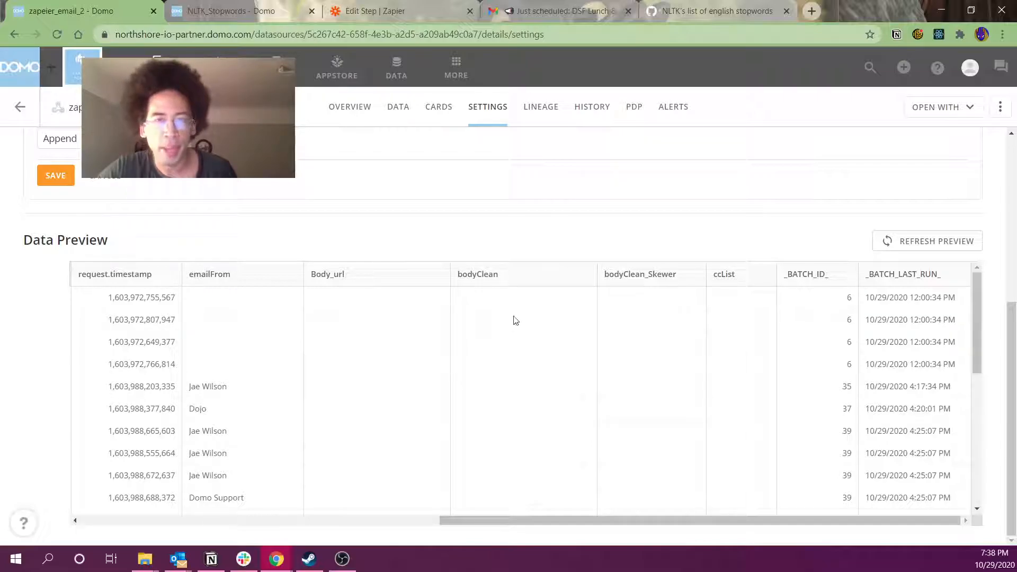
pyautogui.scroll(-4, 512, 321)
pyautogui.scroll(-1, 517, 339)
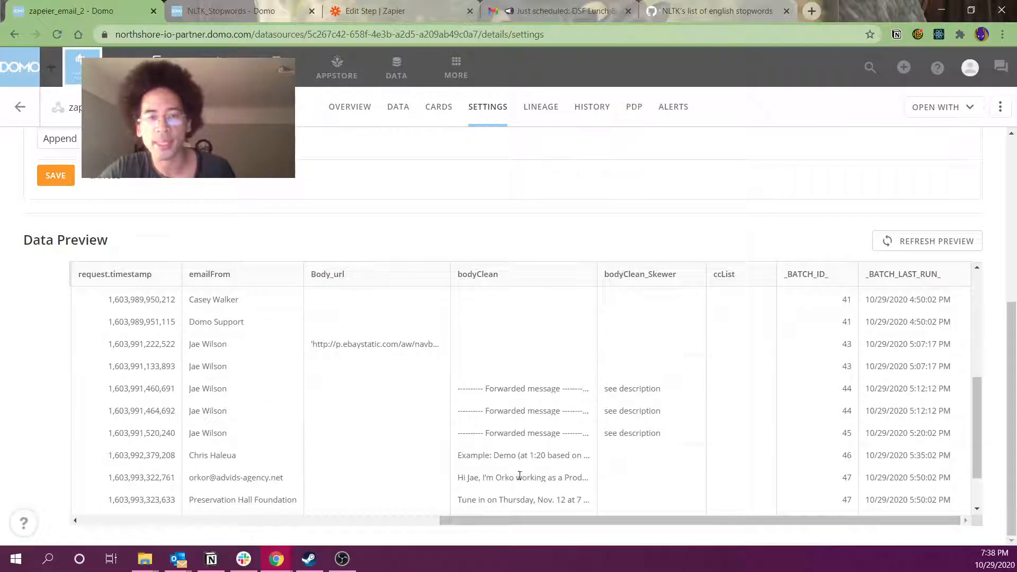
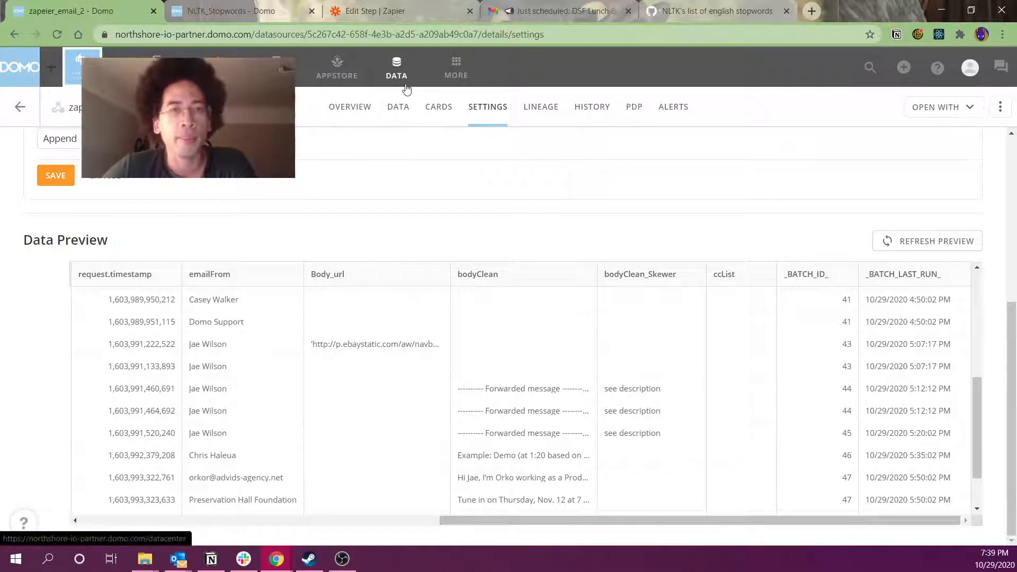
# Go from the dataset settings to DataFlows and open the first New ETL Transform for editing
pyautogui.click(401, 82)
pyautogui.click(19, 239)
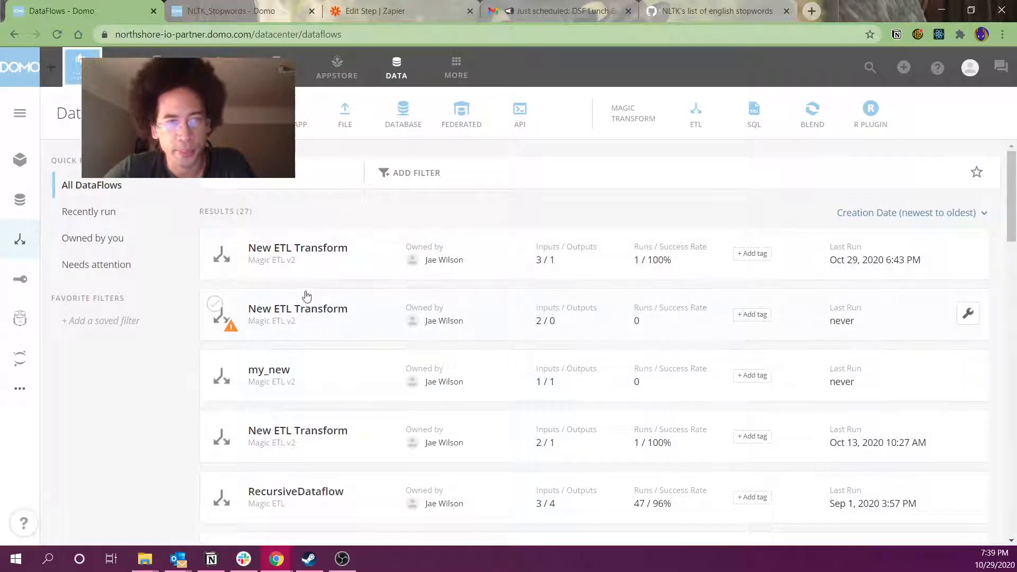
pyautogui.click(307, 257)
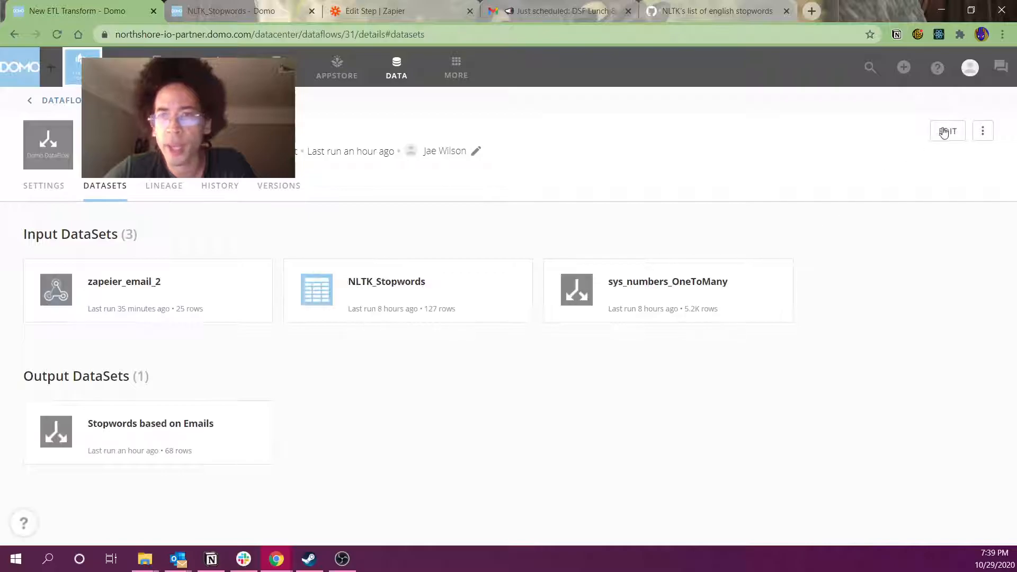
pyautogui.click(947, 130)
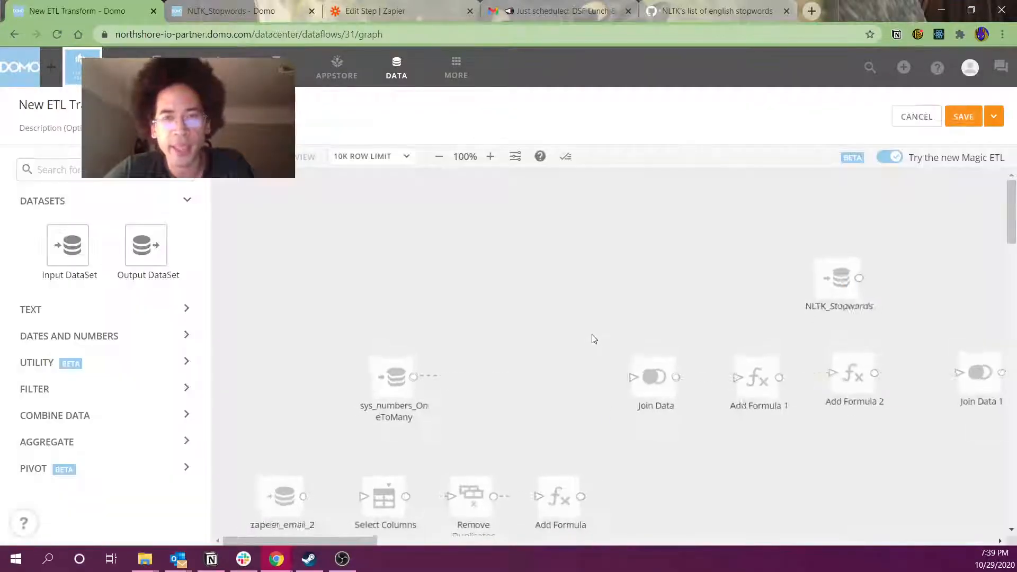
# Inspect the zapeier_email_2, sys_numbers_OneToMany, Add Formula 1 and Remove Duplicates steps
pyautogui.scroll(-1, 590, 344)
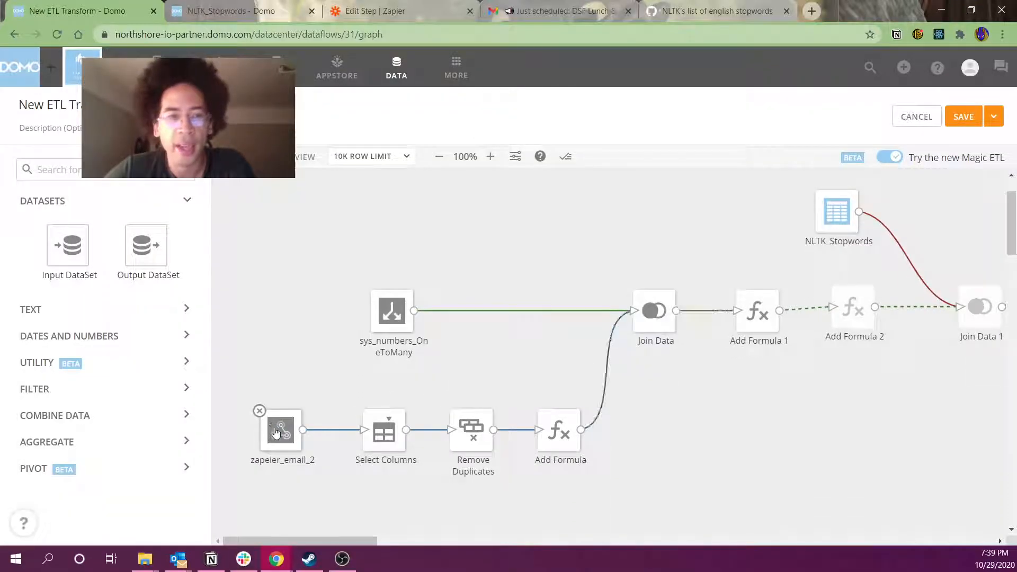
pyautogui.click(276, 428)
pyautogui.click(389, 317)
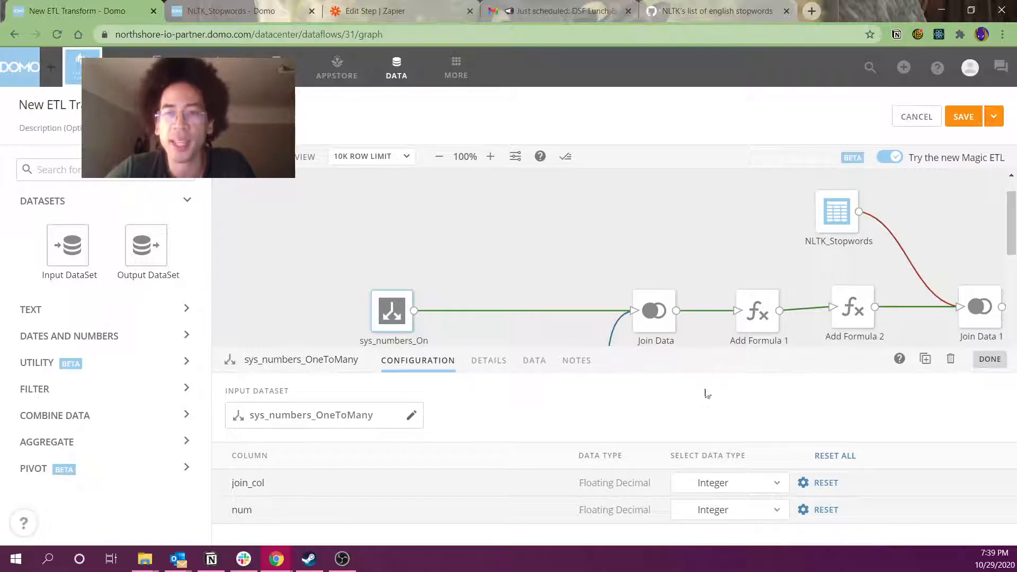
pyautogui.click(748, 325)
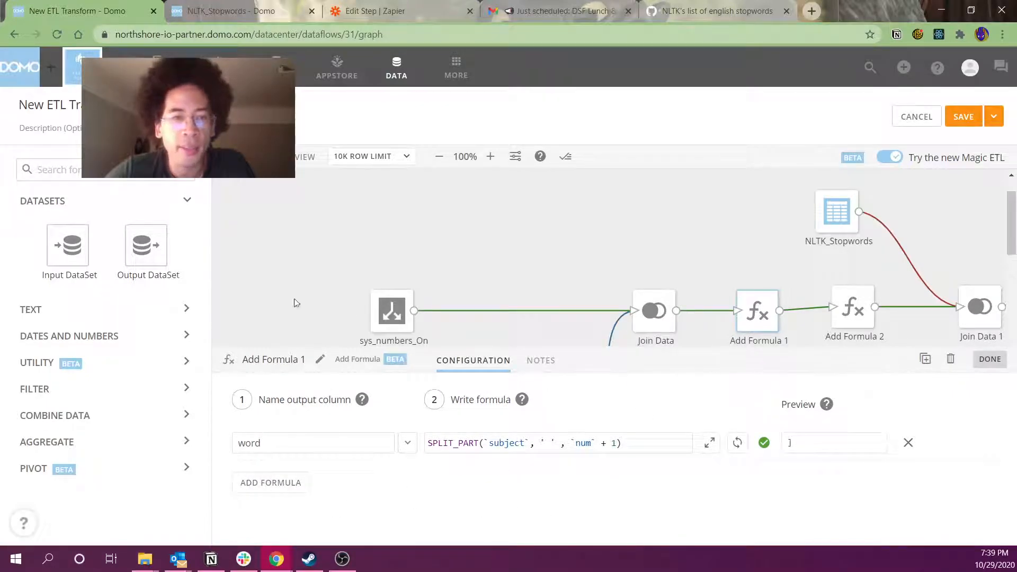
pyautogui.click(246, 301)
pyautogui.scroll(-1, 246, 301)
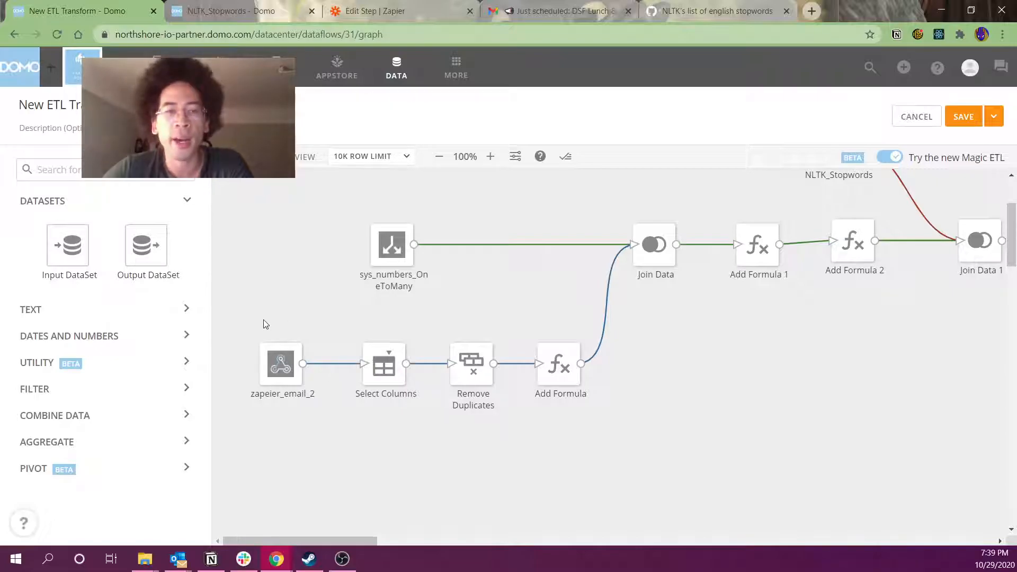
pyautogui.click(469, 365)
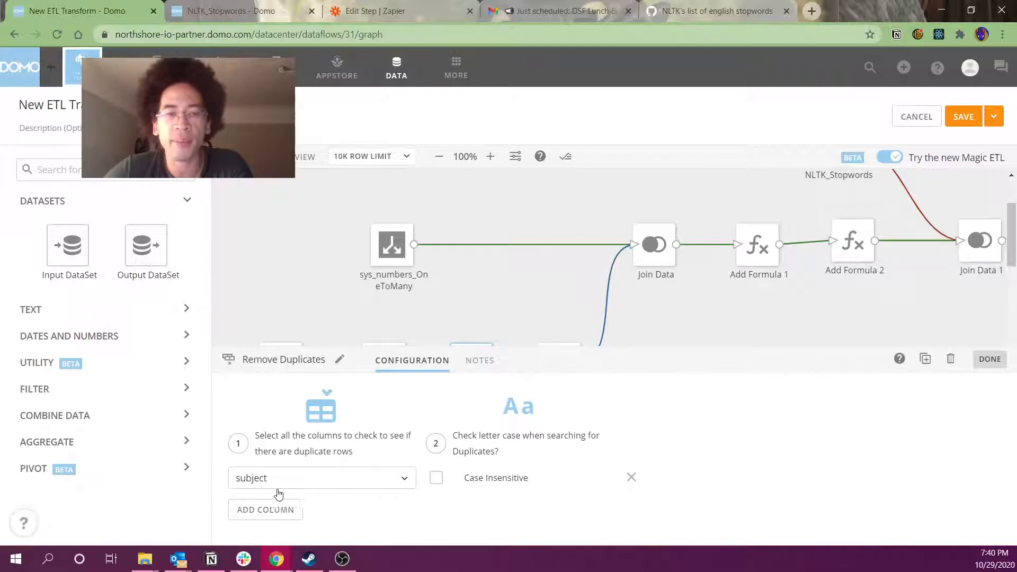
# Review the numberOfWords formula's subject length and length-without-spaces parts
pyautogui.click(540, 345)
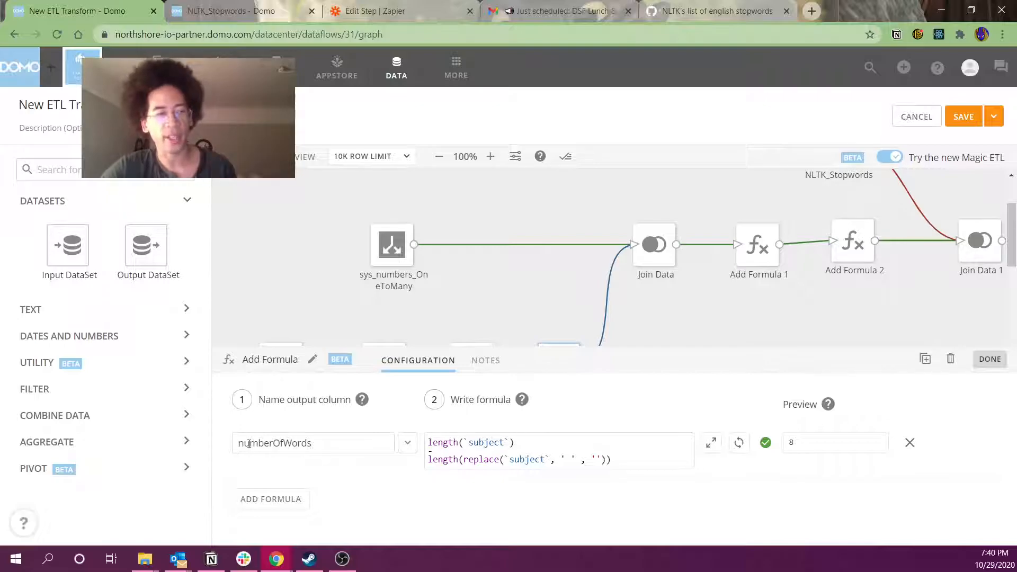
pyautogui.moveTo(514, 442); pyautogui.dragTo(426, 442)
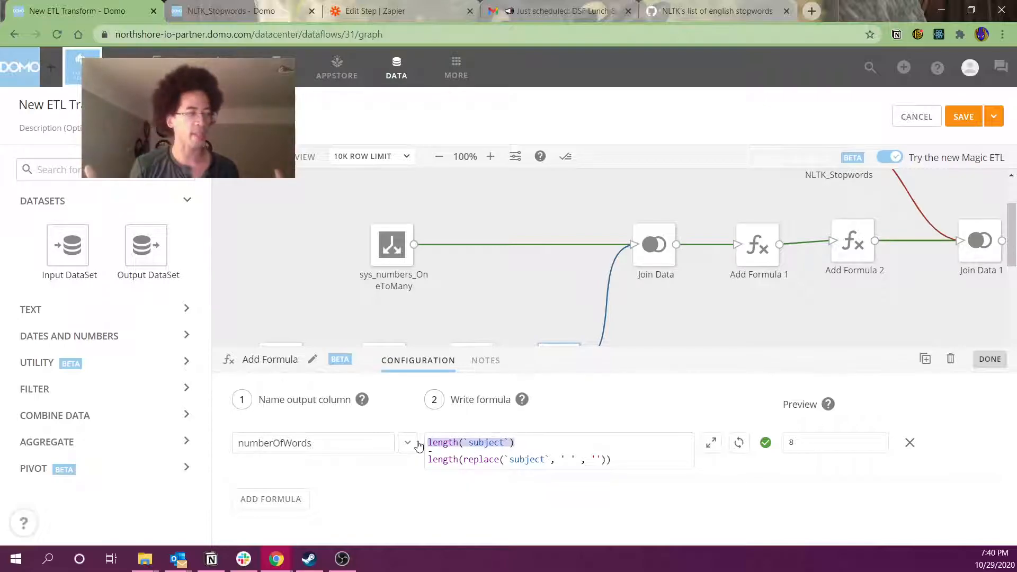
pyautogui.moveTo(612, 461); pyautogui.dragTo(385, 464)
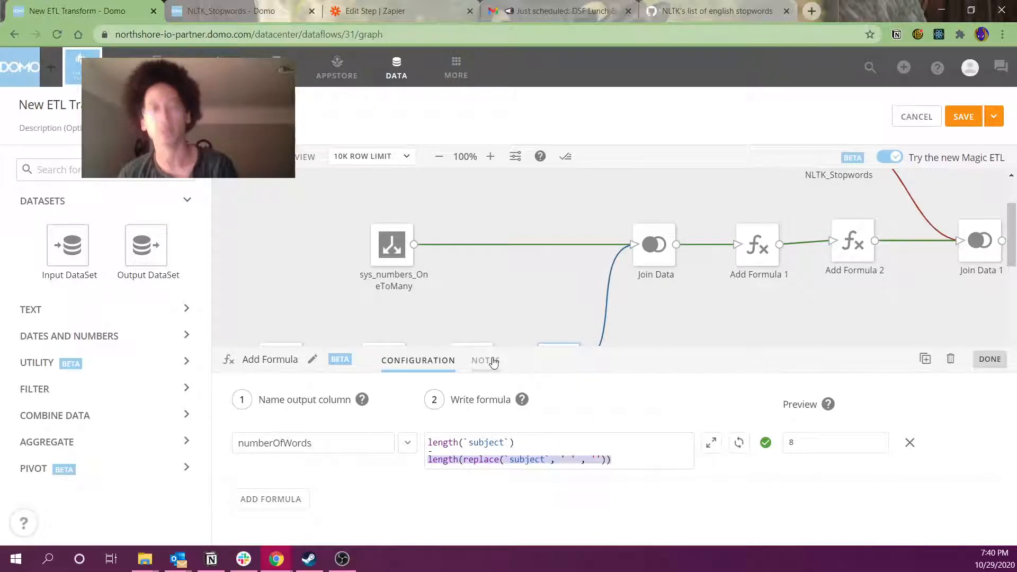
pyautogui.click(666, 299)
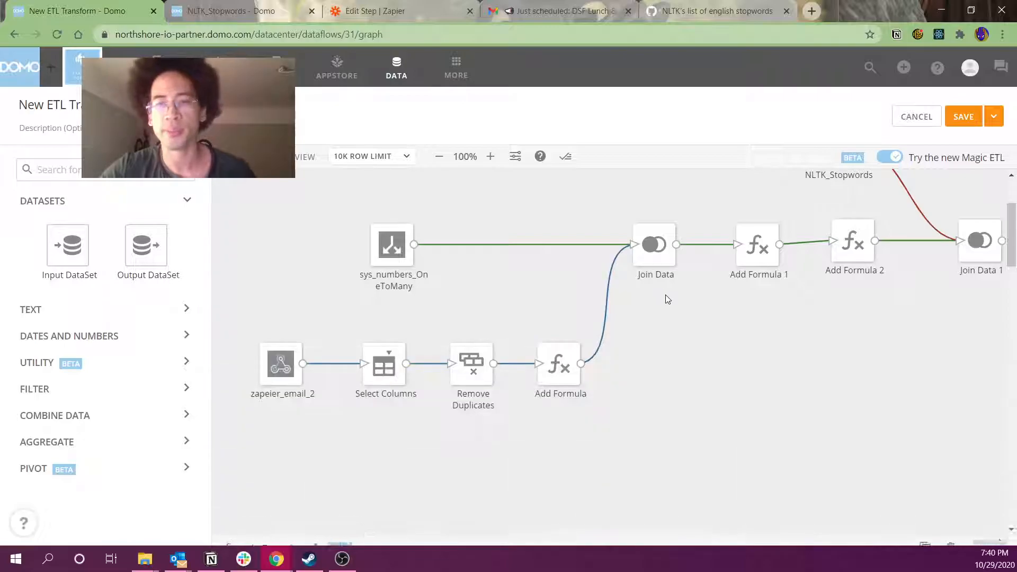
pyautogui.click(566, 379)
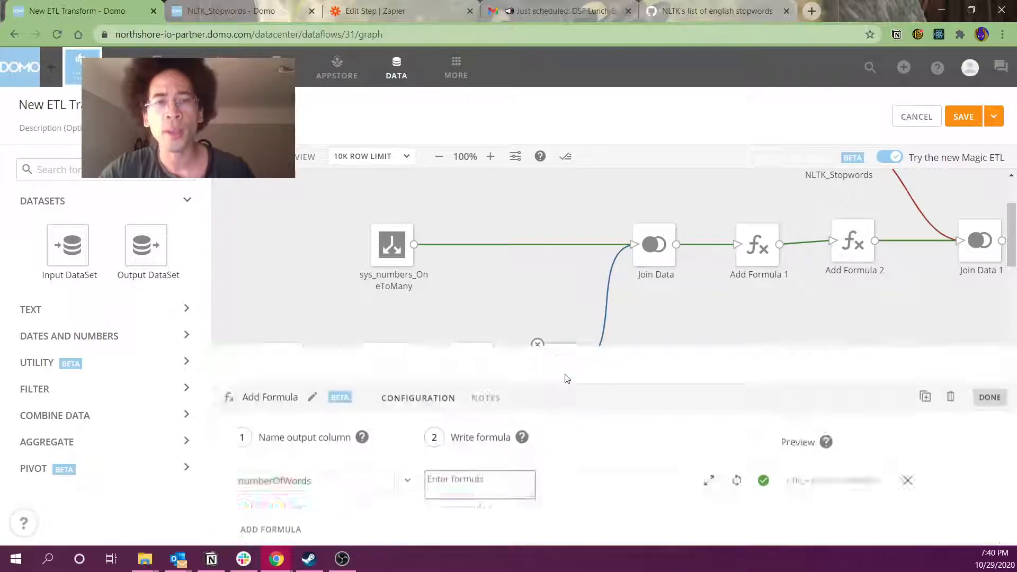
# Select sys_numbers_OneToMany with Join Data, then bring up sys_numbers_OneToMany's settings
pyautogui.moveTo(326, 201); pyautogui.dragTo(686, 307)
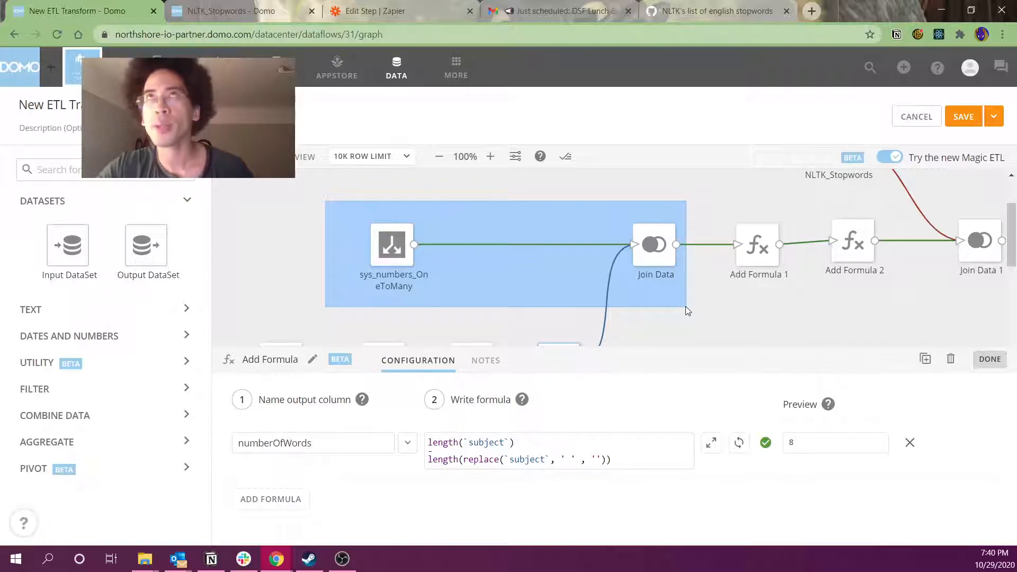
pyautogui.moveTo(686, 307); pyautogui.dragTo(689, 311)
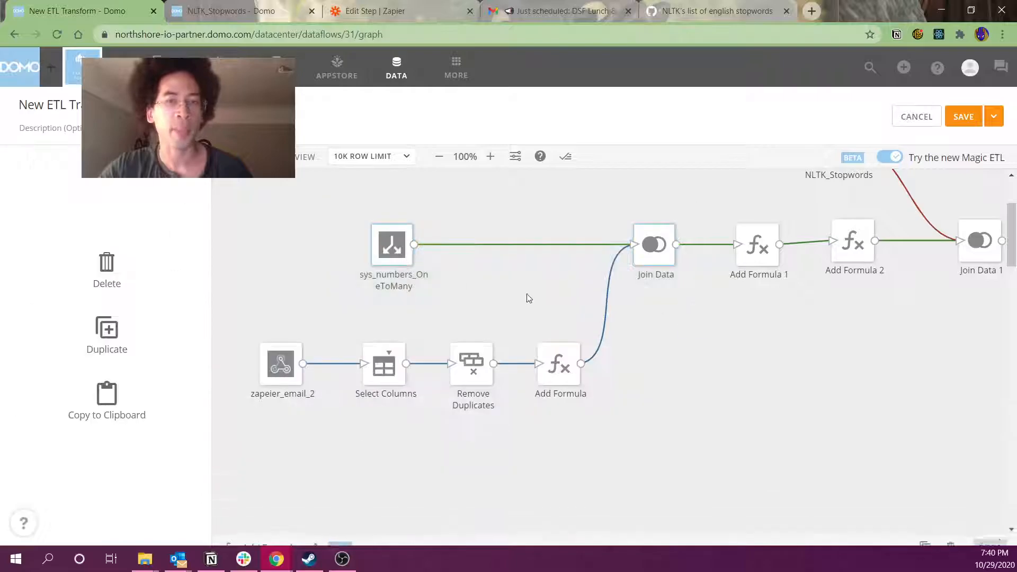
pyautogui.click(392, 242)
# Preview sys_numbers_OneToMany rows, comparing join_col value 3 against its num values
pyautogui.click(534, 363)
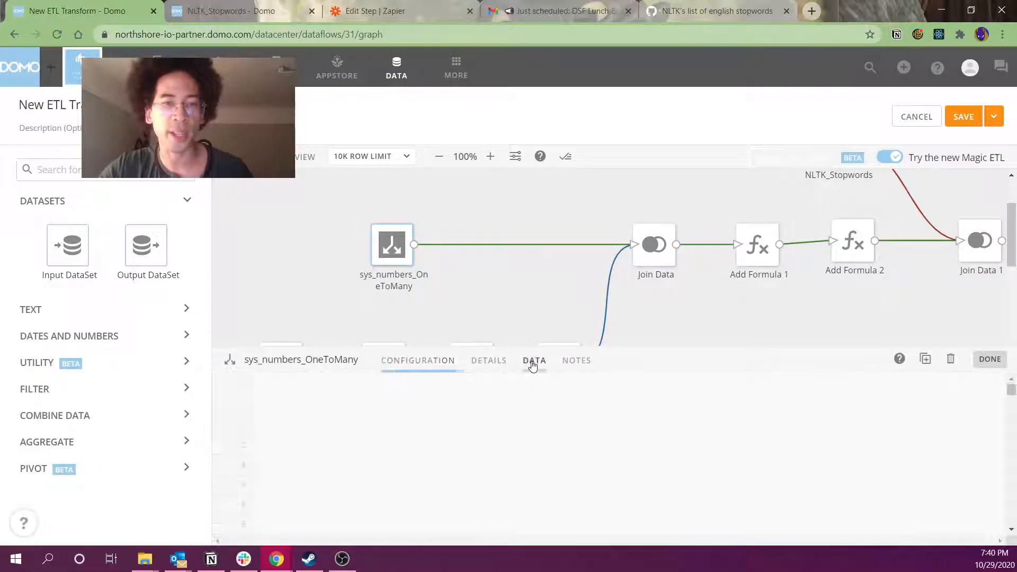
pyautogui.moveTo(352, 478); pyautogui.dragTo(361, 518)
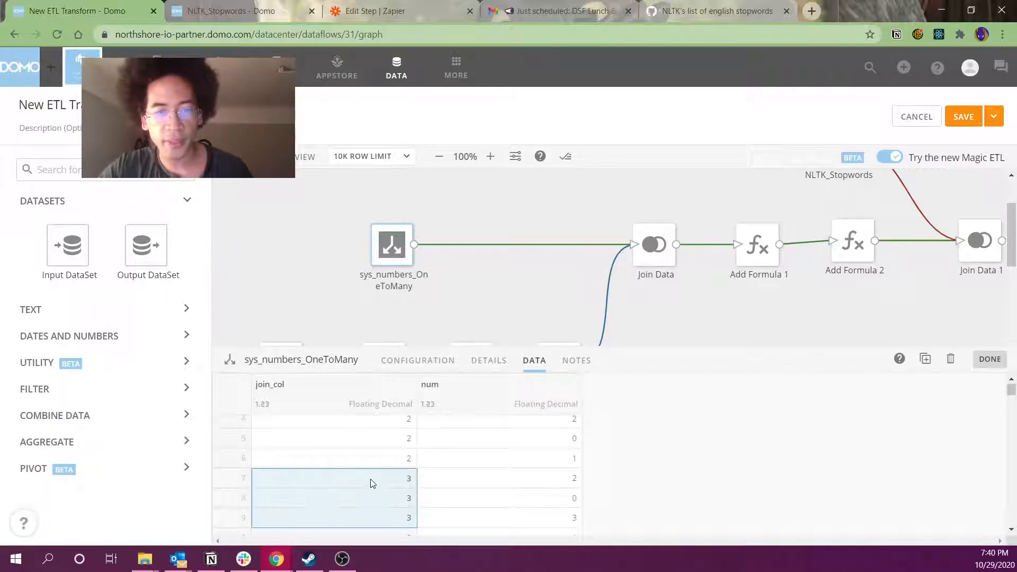
pyautogui.scroll(-1, 364, 479)
pyautogui.moveTo(364, 470); pyautogui.dragTo(373, 427)
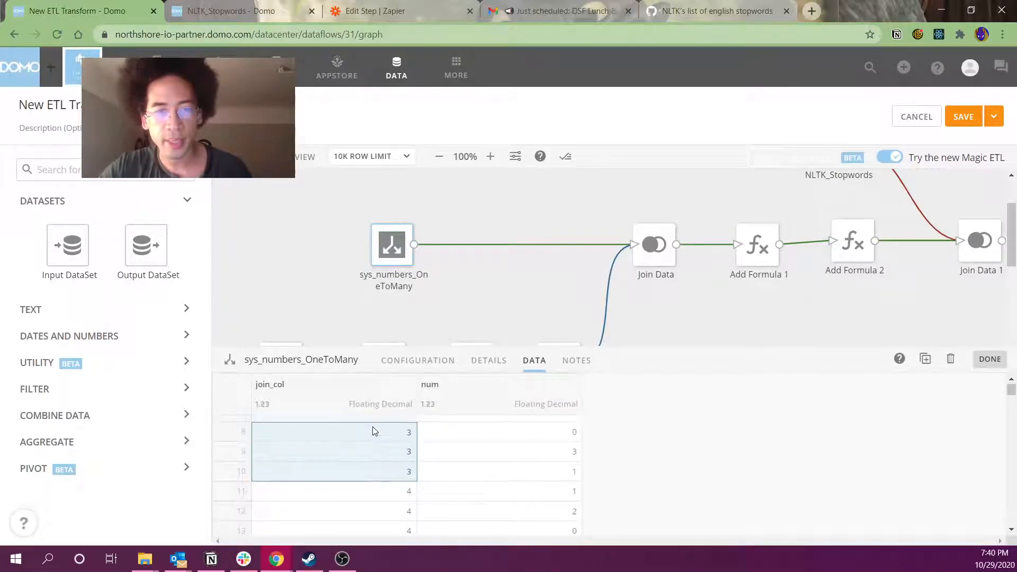
pyautogui.click(375, 432)
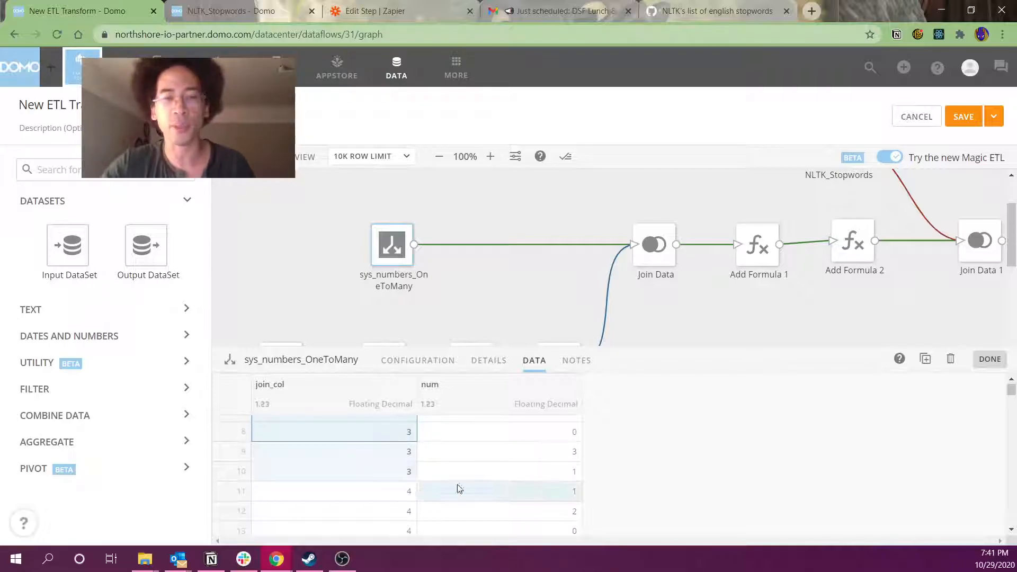
pyautogui.moveTo(520, 469); pyautogui.dragTo(522, 438)
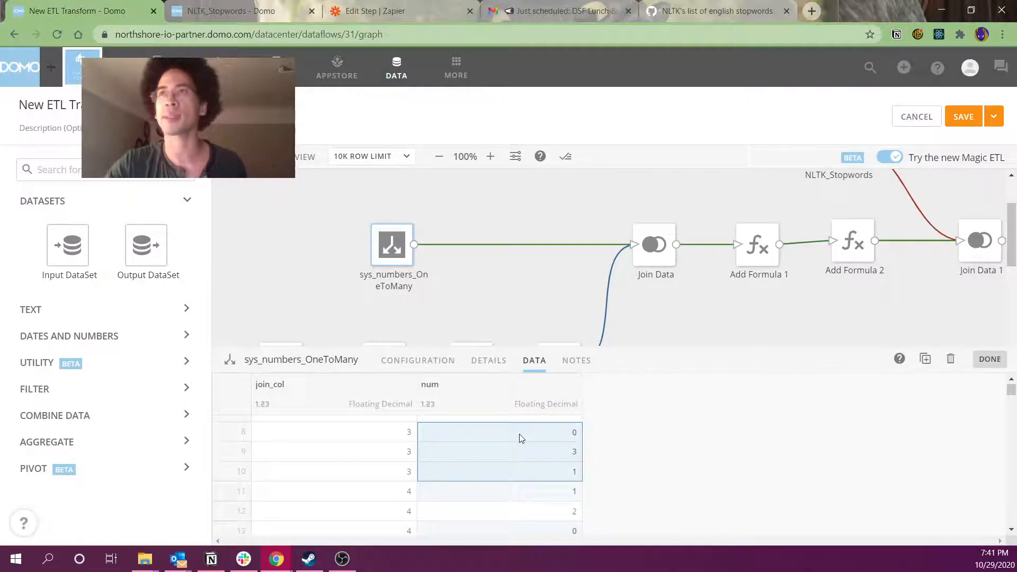
# Go through Add Formula 1's SPLIT_PART subject column, space delimiter and num offset, then close it
pyautogui.click(743, 271)
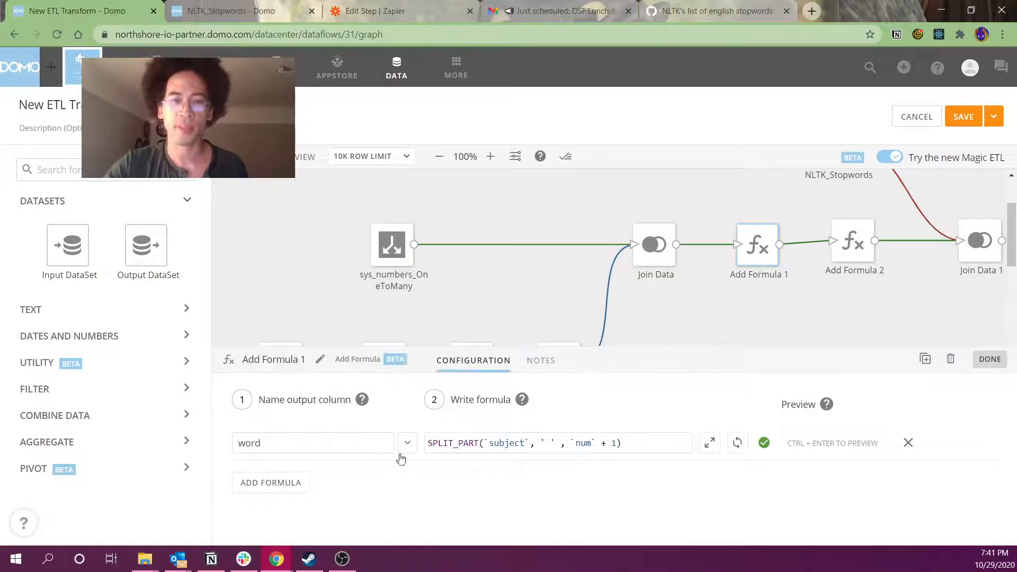
pyautogui.tripleClick(439, 445)
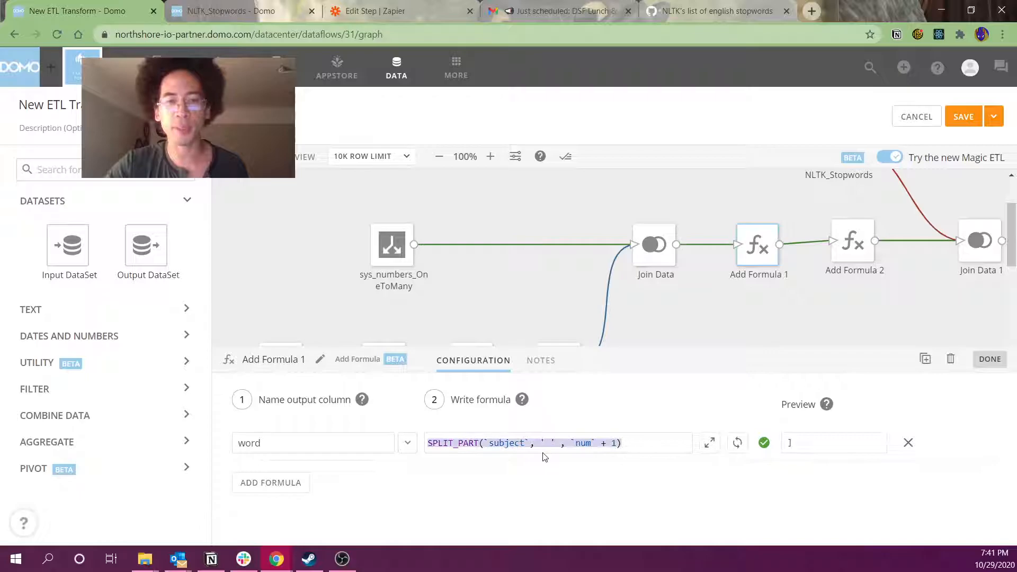
pyautogui.doubleClick(500, 442)
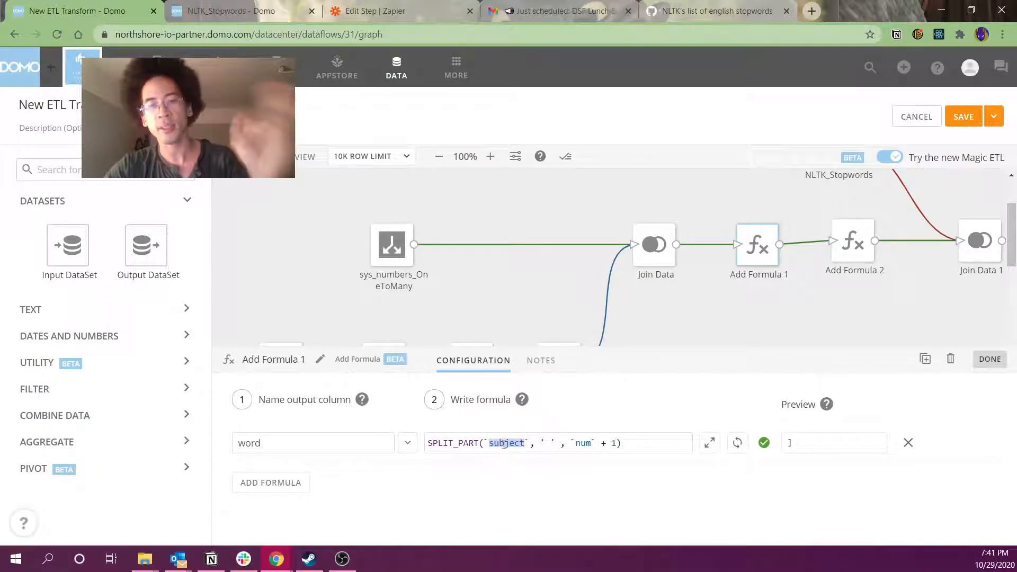
pyautogui.moveTo(540, 443); pyautogui.dragTo(555, 443)
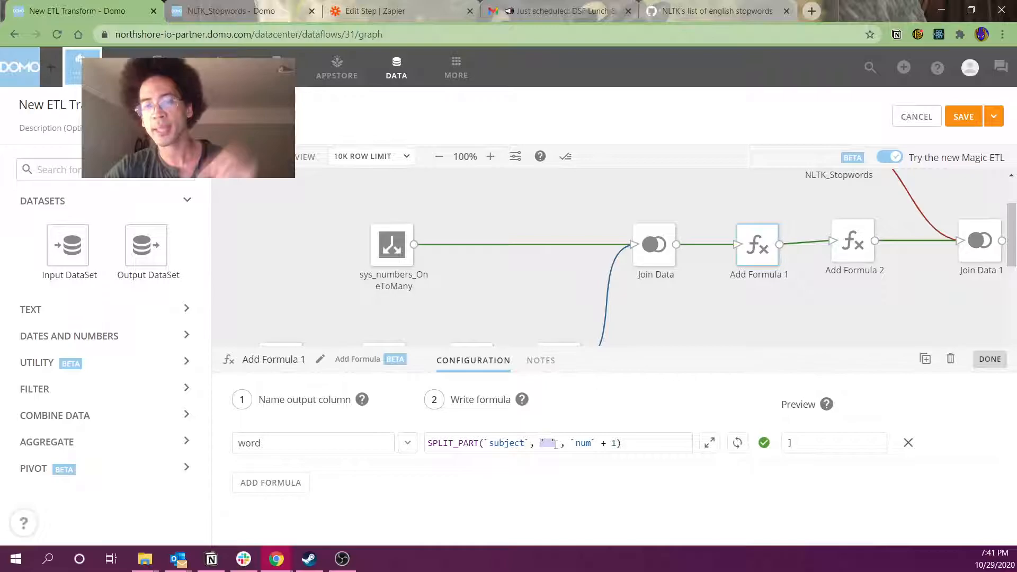
pyautogui.moveTo(571, 444); pyautogui.dragTo(613, 445)
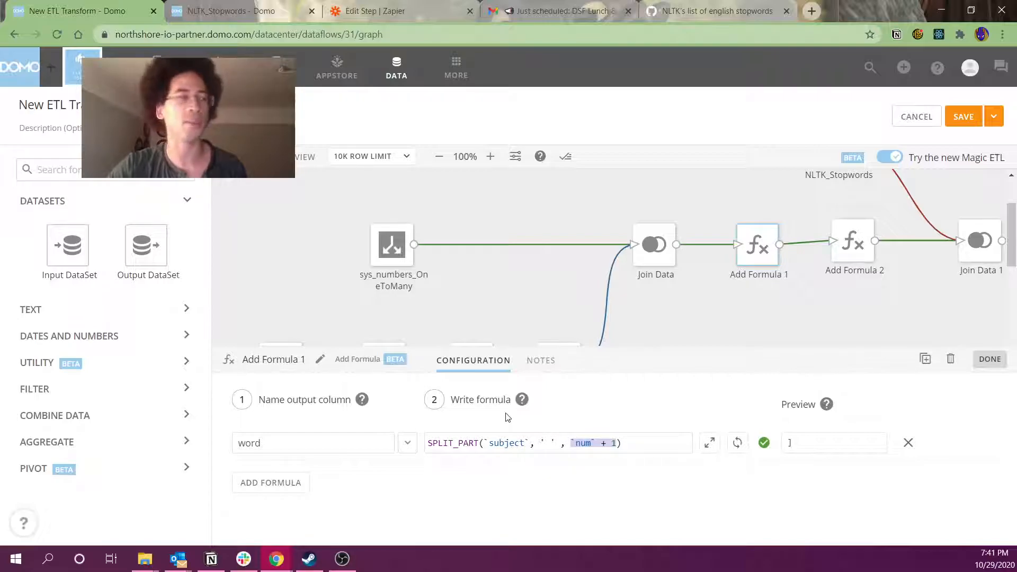
pyautogui.click(772, 315)
# Move Add Formula 2 level with Add Formula 1 and show its settings
pyautogui.moveTo(358, 543); pyautogui.dragTo(428, 538)
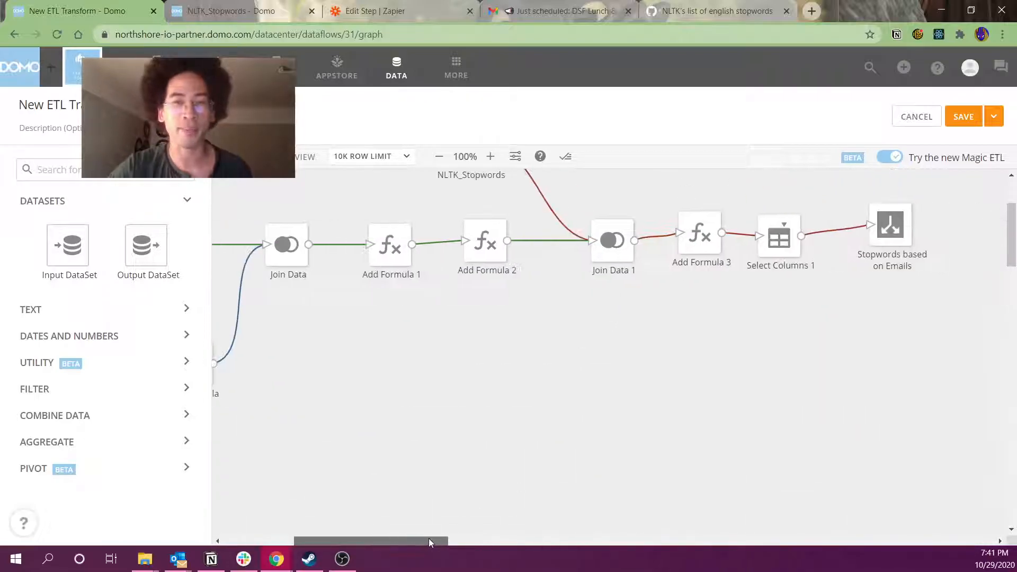
pyautogui.moveTo(482, 261); pyautogui.dragTo(485, 272)
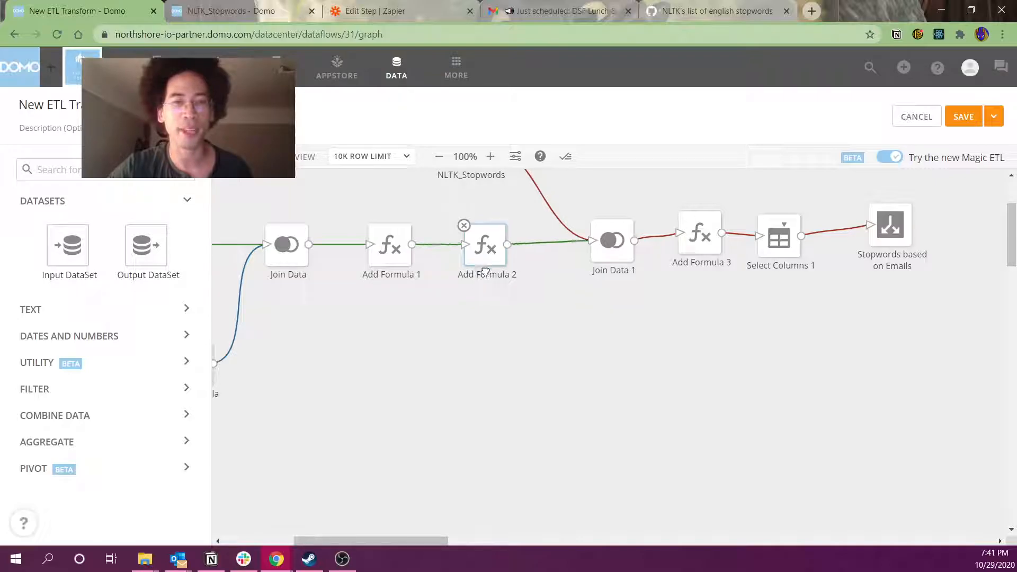
pyautogui.click(483, 258)
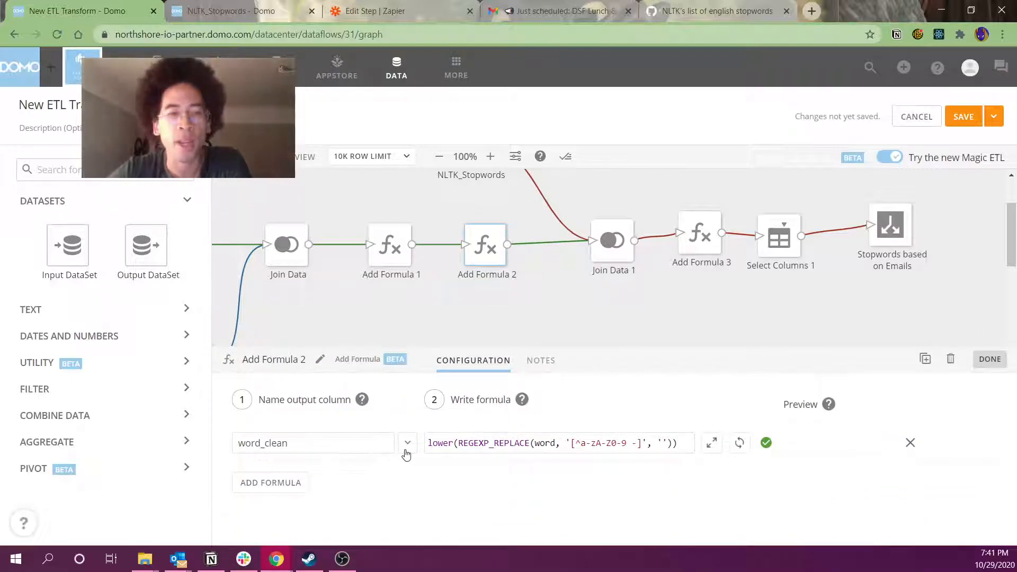
# Review the word_clean formula's lower and REGEXP_REPLACE parts, then bring up NLTK_Stopwords settings
pyautogui.moveTo(428, 443); pyautogui.dragTo(576, 469)
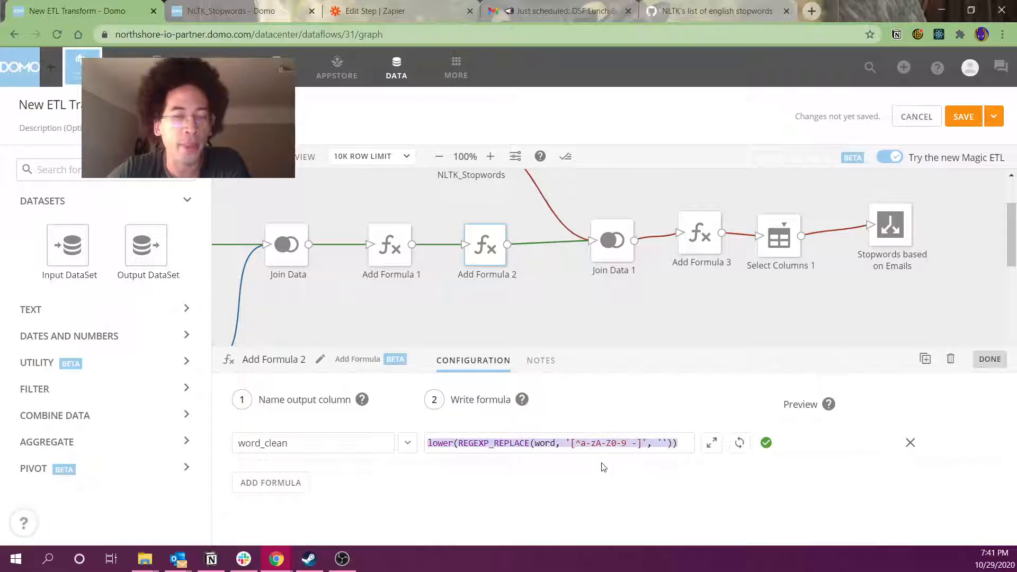
pyautogui.click(559, 444)
pyautogui.moveTo(460, 443); pyautogui.dragTo(645, 443)
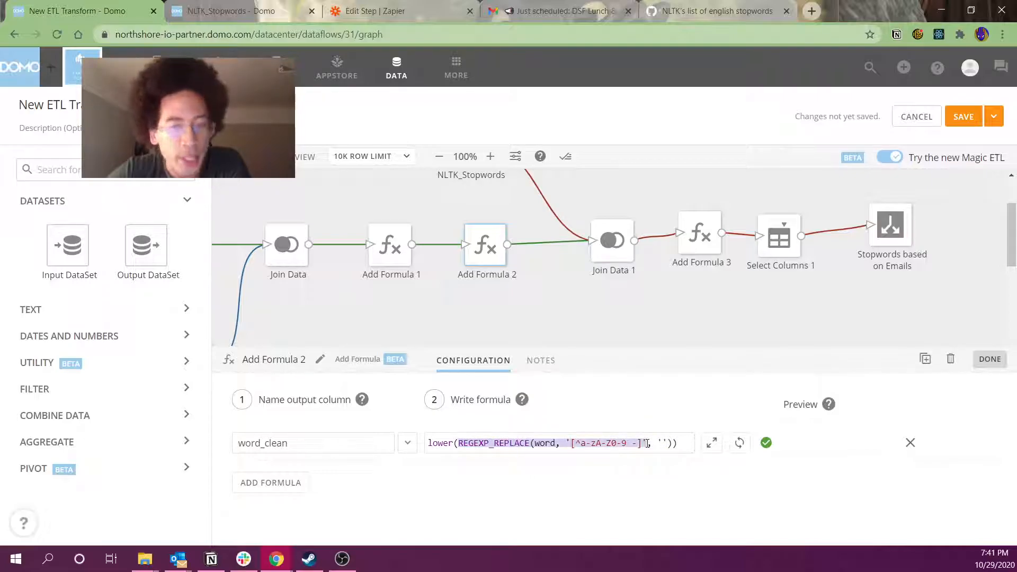
pyautogui.doubleClick(433, 442)
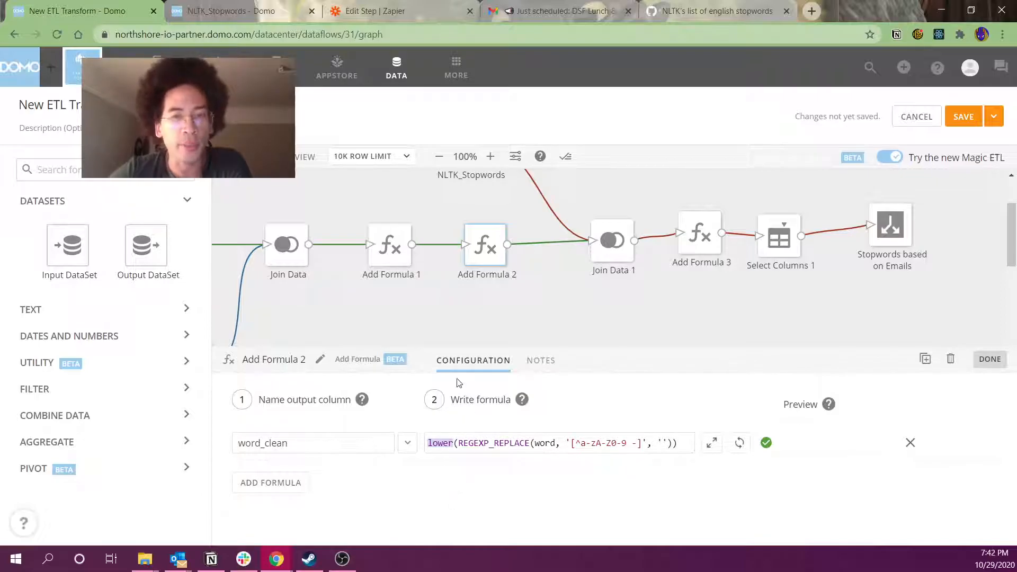
pyautogui.scroll(1, 444, 318)
pyautogui.click(465, 218)
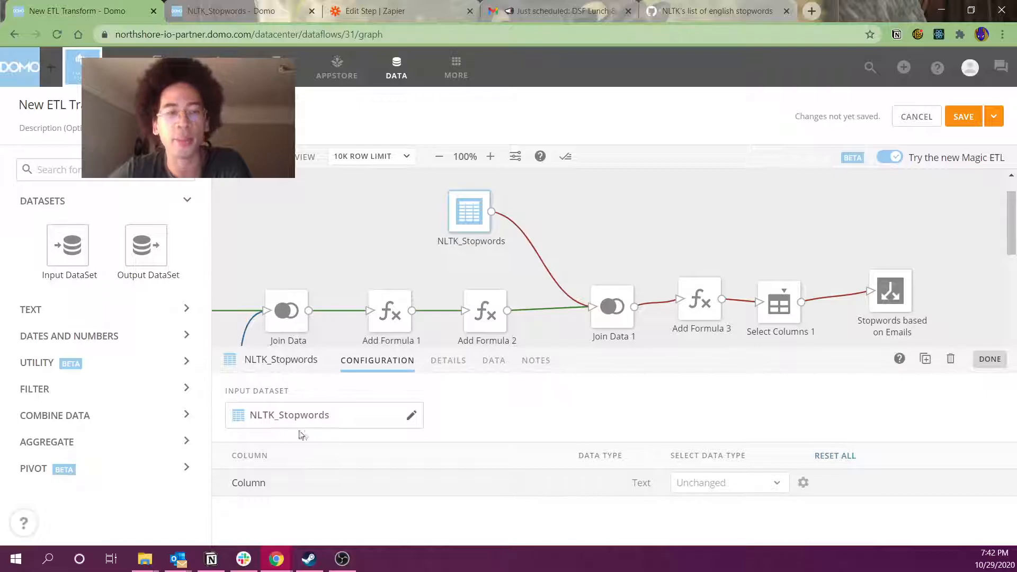
# Preview NLTK_Stopwords rows, highlighting i, me, my, myself, we, our, ours, ourselves
pyautogui.click(492, 363)
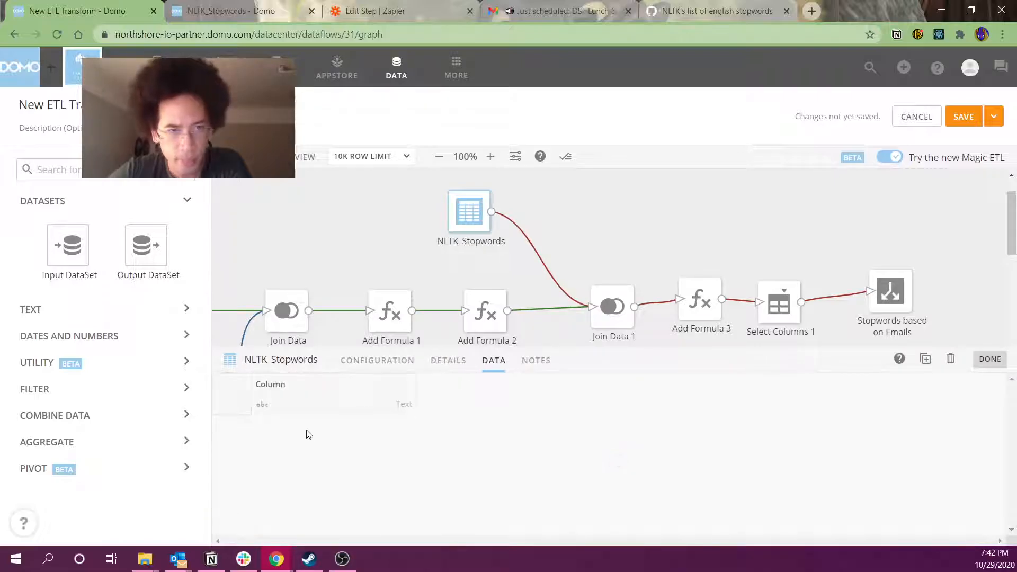
pyautogui.moveTo(307, 446); pyautogui.dragTo(313, 507)
pyautogui.moveTo(295, 426); pyautogui.dragTo(309, 499)
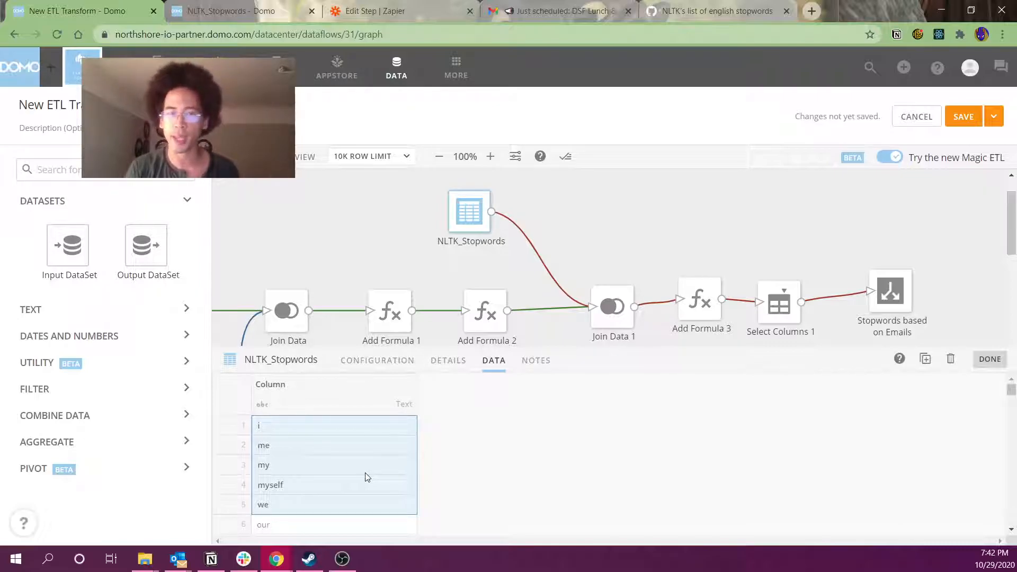
pyautogui.scroll(-3, 365, 476)
pyautogui.scroll(2, 345, 477)
pyautogui.moveTo(304, 459); pyautogui.dragTo(310, 494)
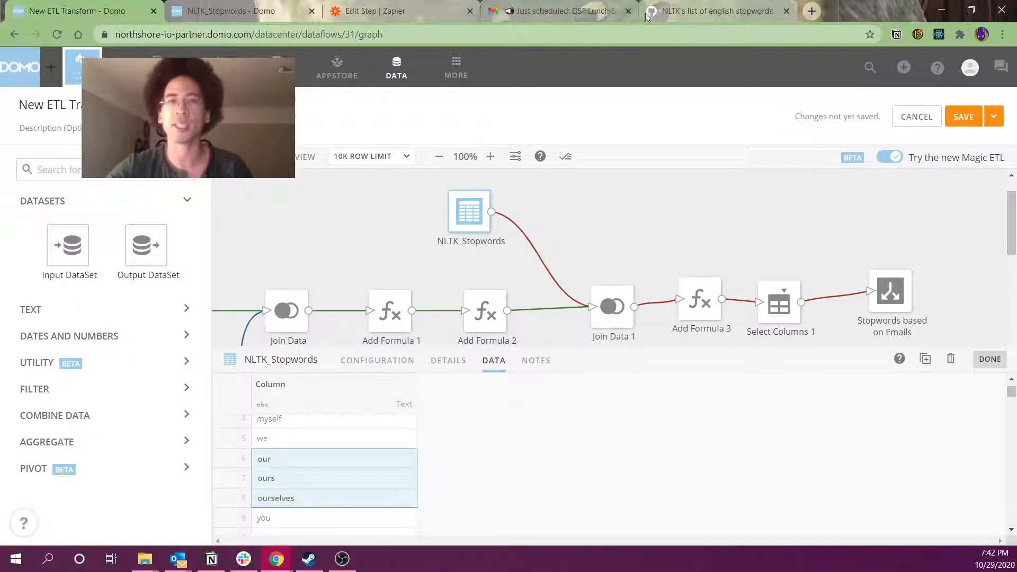
pyautogui.click(679, 8)
# Search Google for lemmatization, then return to the New ETL Transform Domo tab
pyautogui.click(673, 30)
pyautogui.write('lemat')
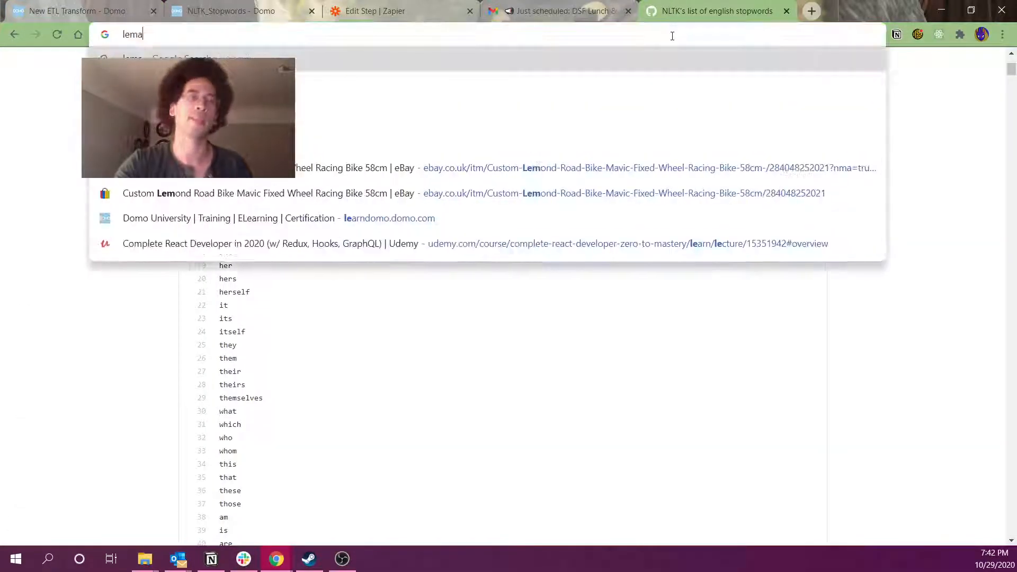
pyautogui.press('BackSpace')
pyautogui.press('BackSpace')
pyautogui.write('ma')
pyautogui.press('Return')
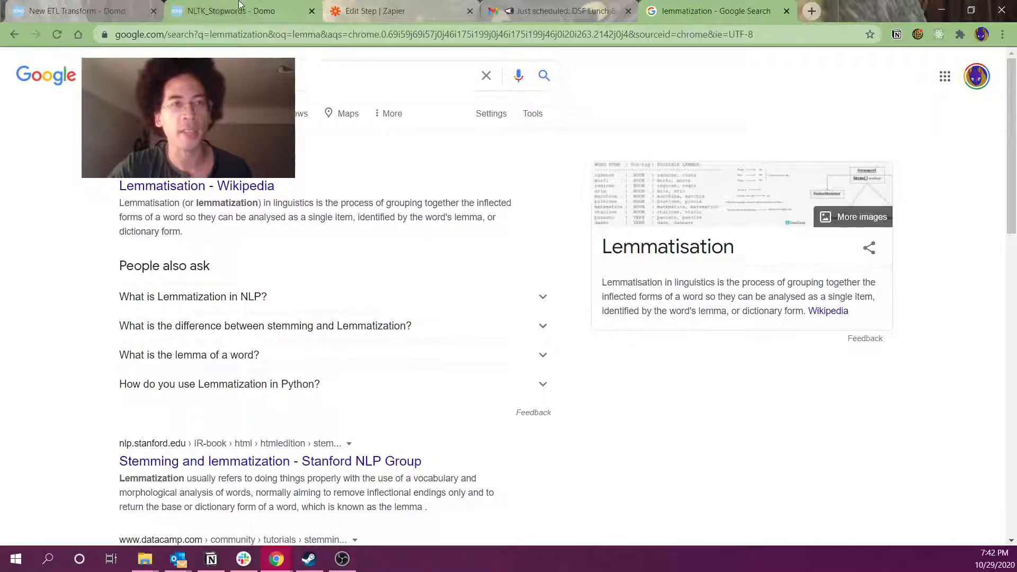
pyautogui.click(105, 6)
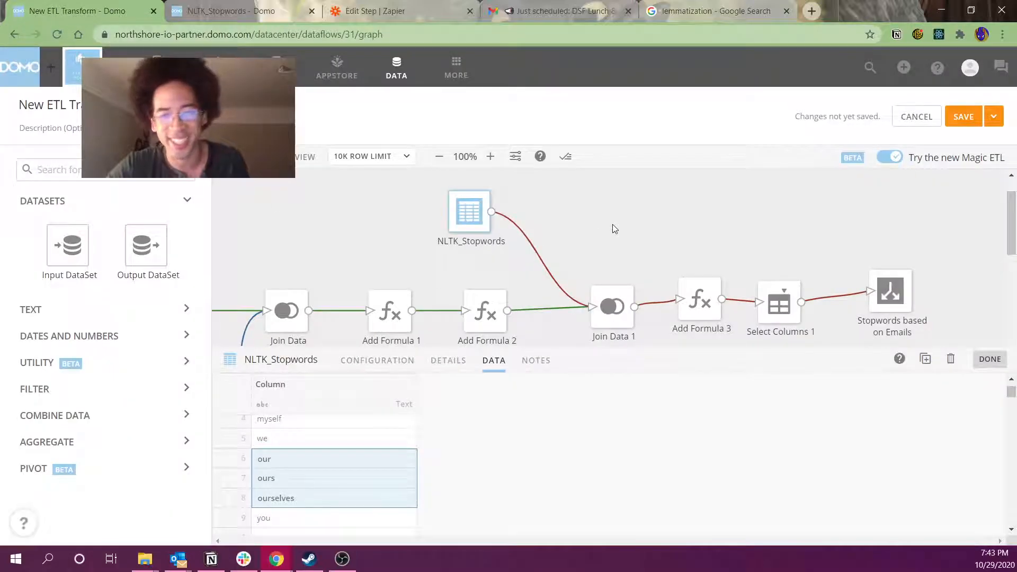
# Close the stopwords preview and show Add Formula 3's isStopword formula: 0 if Column null, else 1
pyautogui.click(641, 237)
pyautogui.click(700, 296)
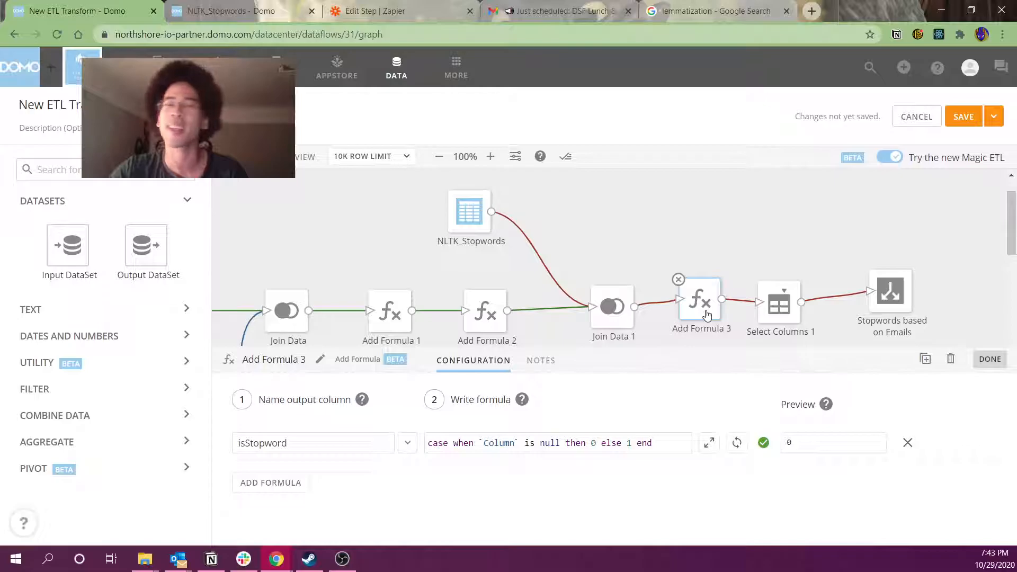
pyautogui.hotkey('alt', 'Tab')
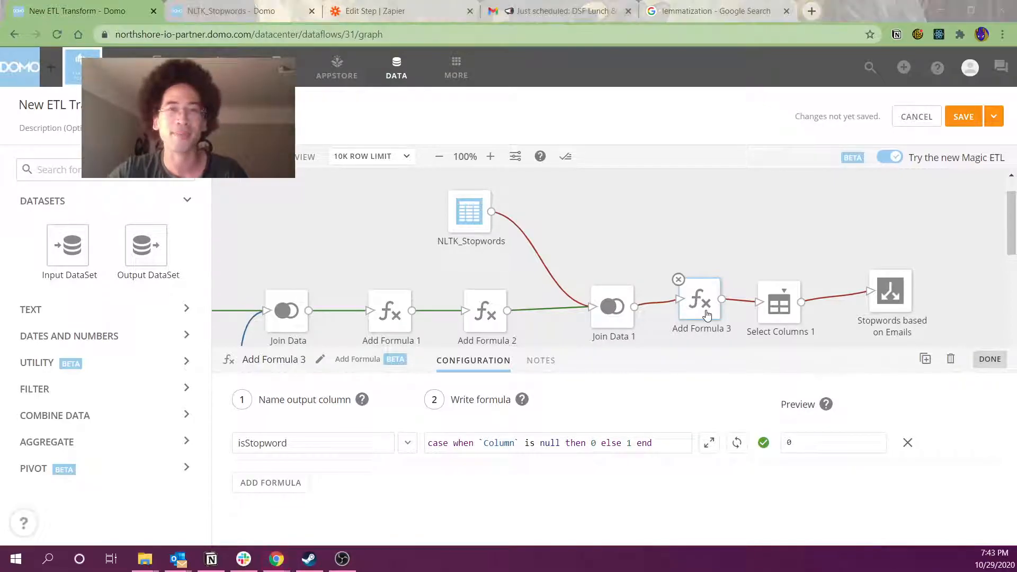